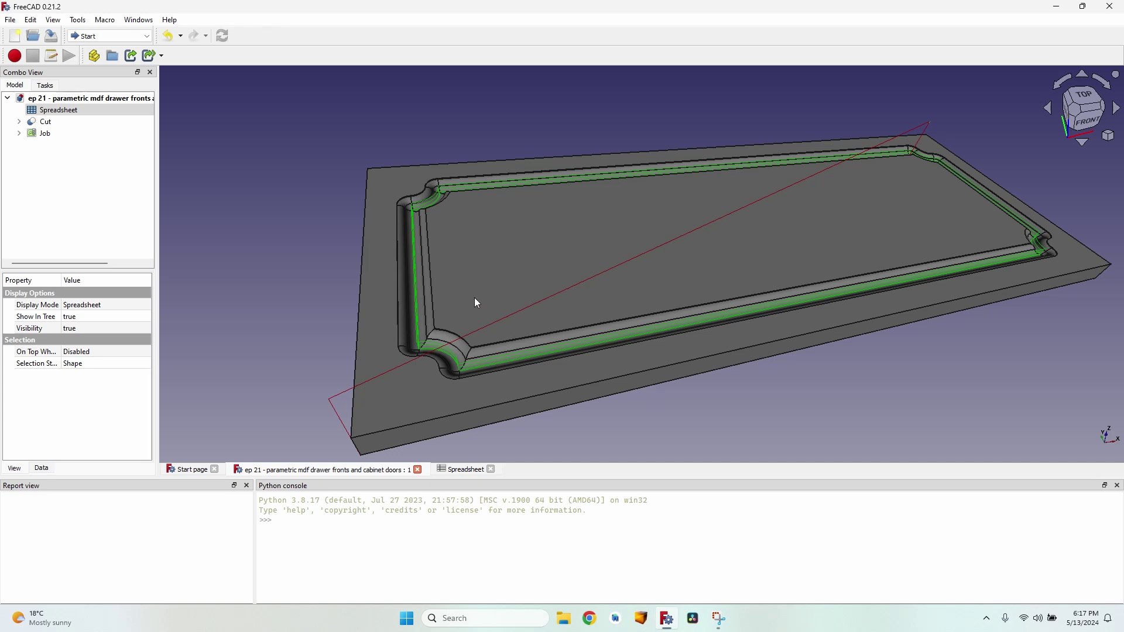
# Set the Board Width in the existing model's spreadsheet to 600 and inspect the resized drawer front in 3D.
pyautogui.click(459, 471)
pyautogui.click(404, 200)
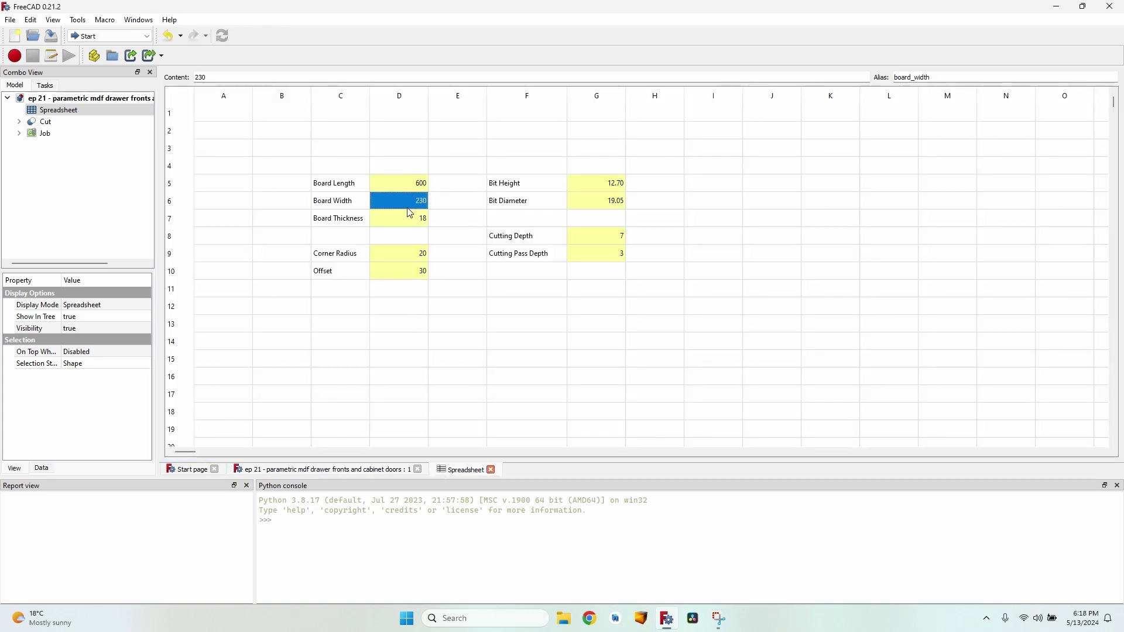
pyautogui.write('600')
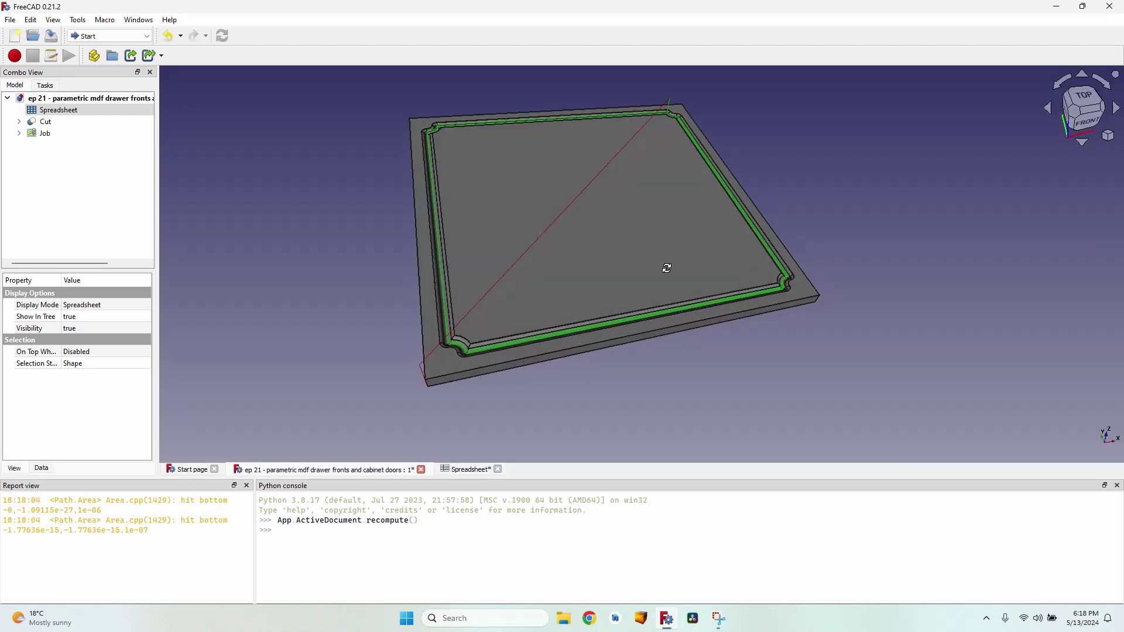
pyautogui.moveTo(666, 266); pyautogui.dragTo(579, 223, button='middle')
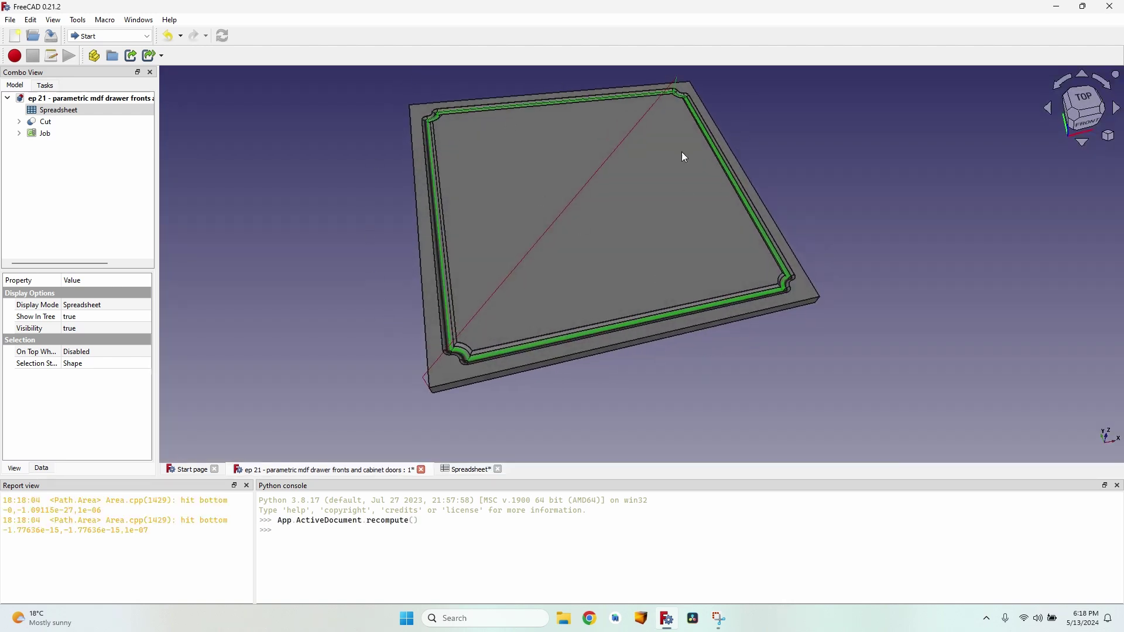
pyautogui.scroll(2, 455, 277)
pyautogui.scroll(-1, 602, 310)
pyautogui.moveTo(603, 310); pyautogui.dragTo(516, 245, button='middle')
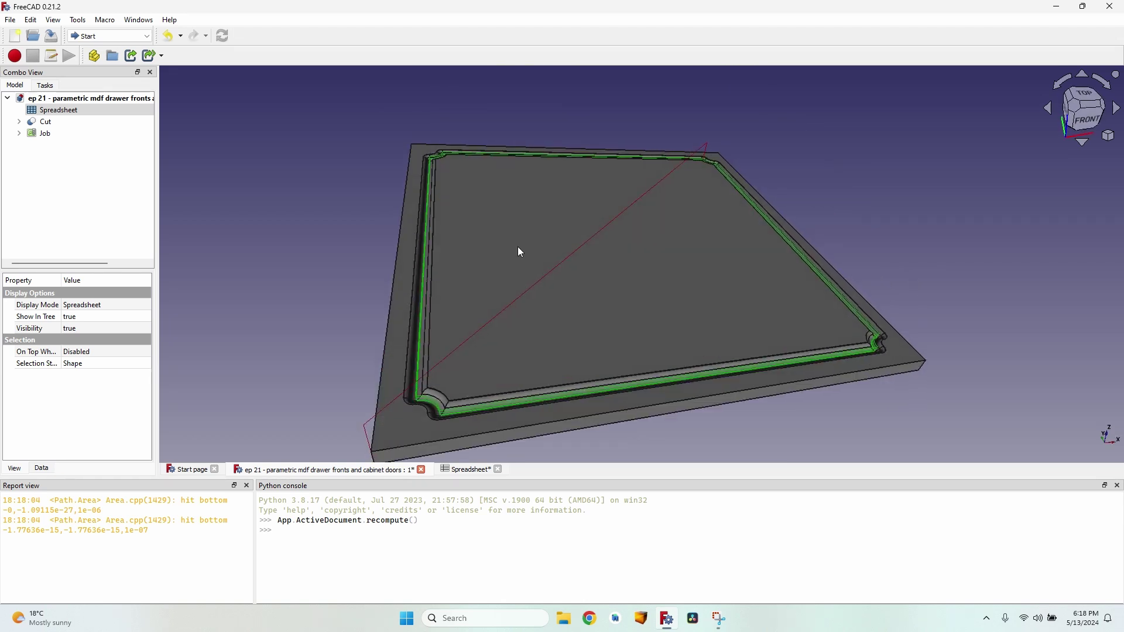
pyautogui.scroll(-2, 522, 252)
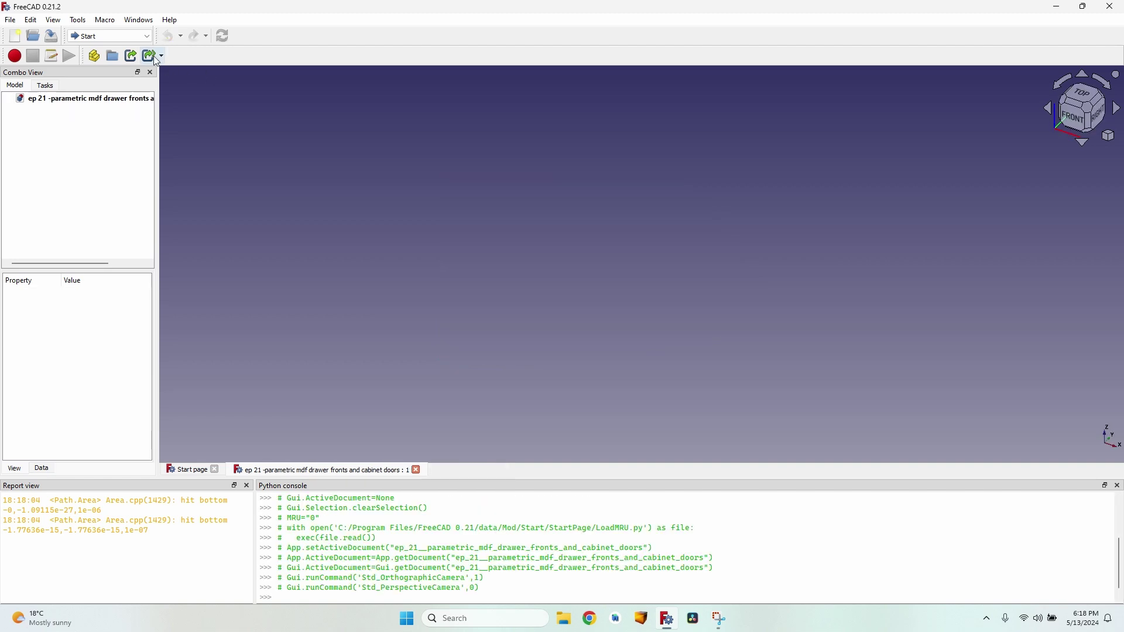
# Switch to the Spreadsheet workbench and create a new spreadsheet in the empty document.
pyautogui.click(110, 35)
pyautogui.click(124, 233)
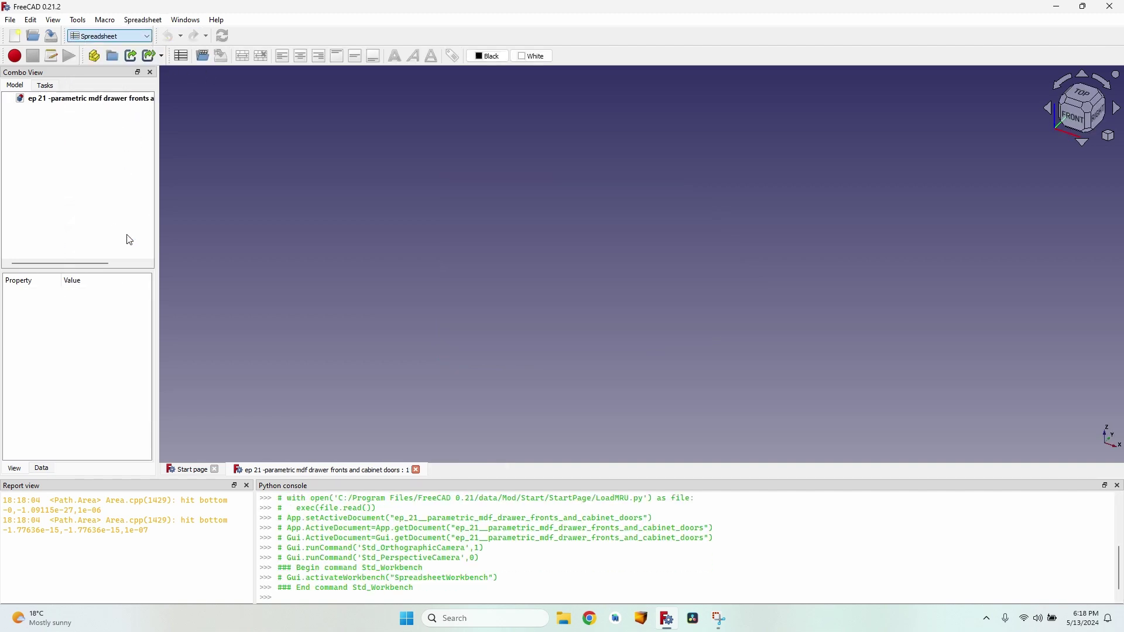
pyautogui.click(182, 57)
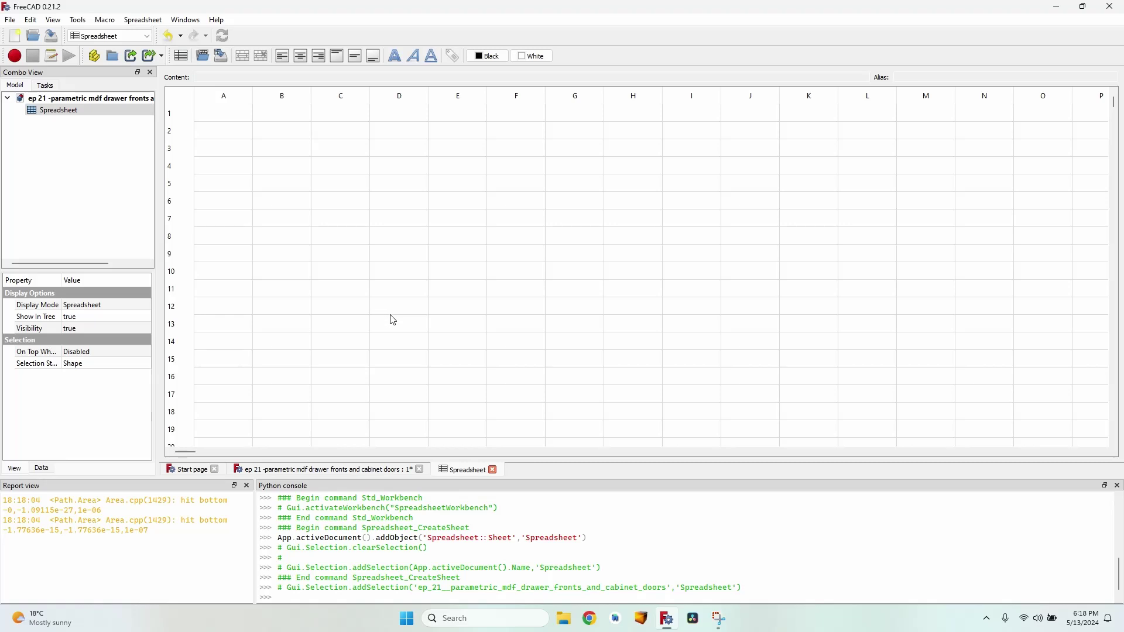
# Enter the labels Board Length, Board Width and Board Thickness in cells C5 to C7.
pyautogui.click(354, 151)
pyautogui.click(358, 185)
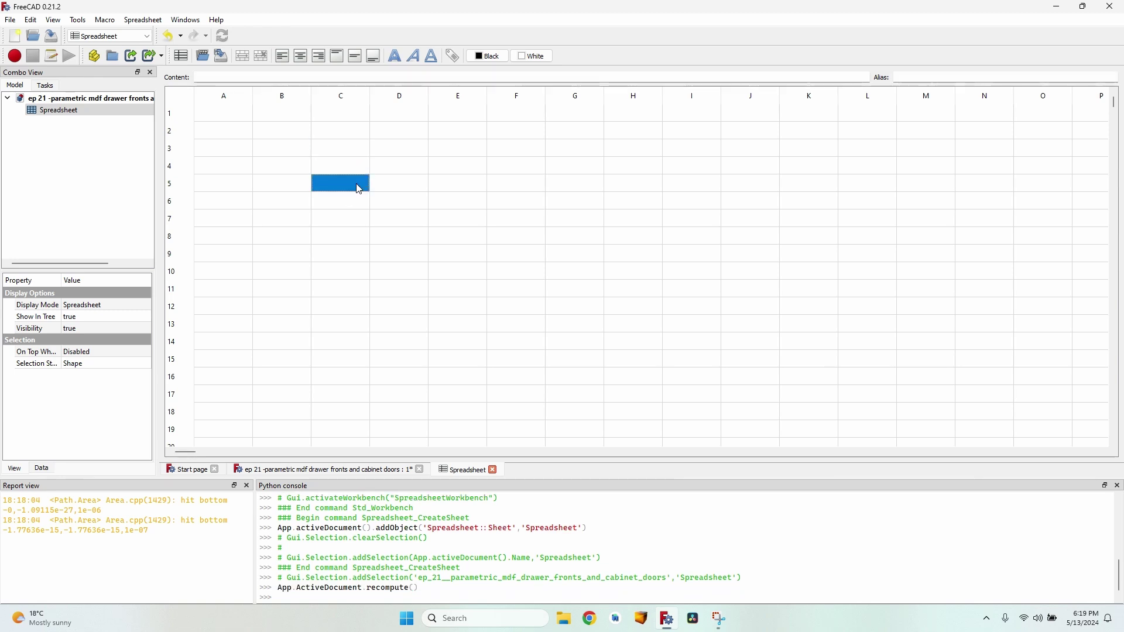
pyautogui.write('Board Length')
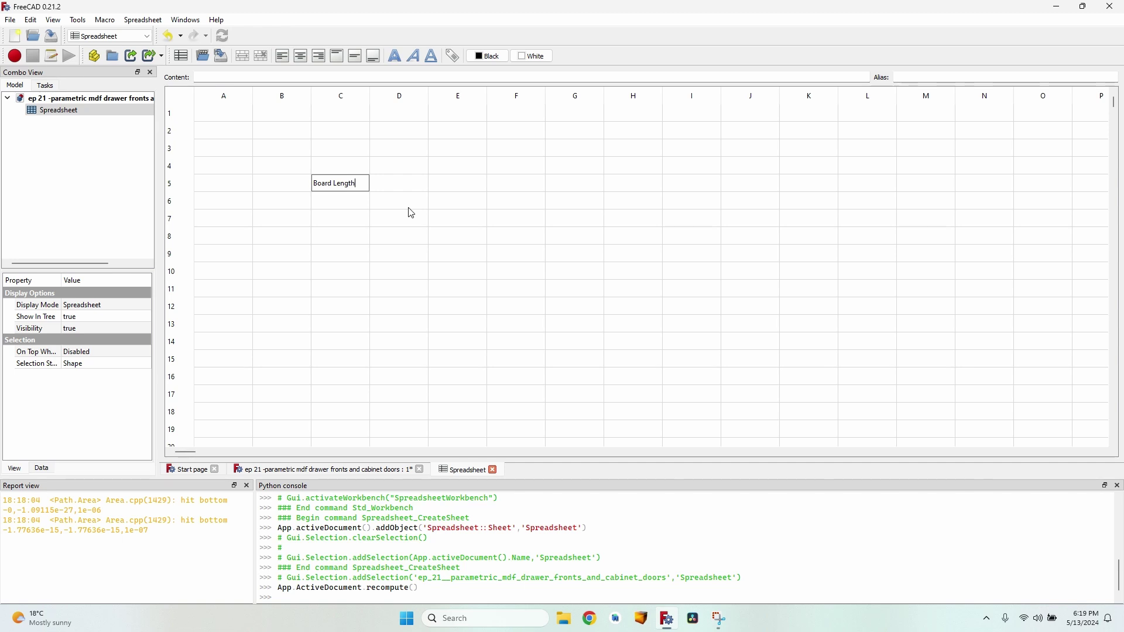
pyautogui.press('Return')
pyautogui.write('Board Width')
pyautogui.press('Return')
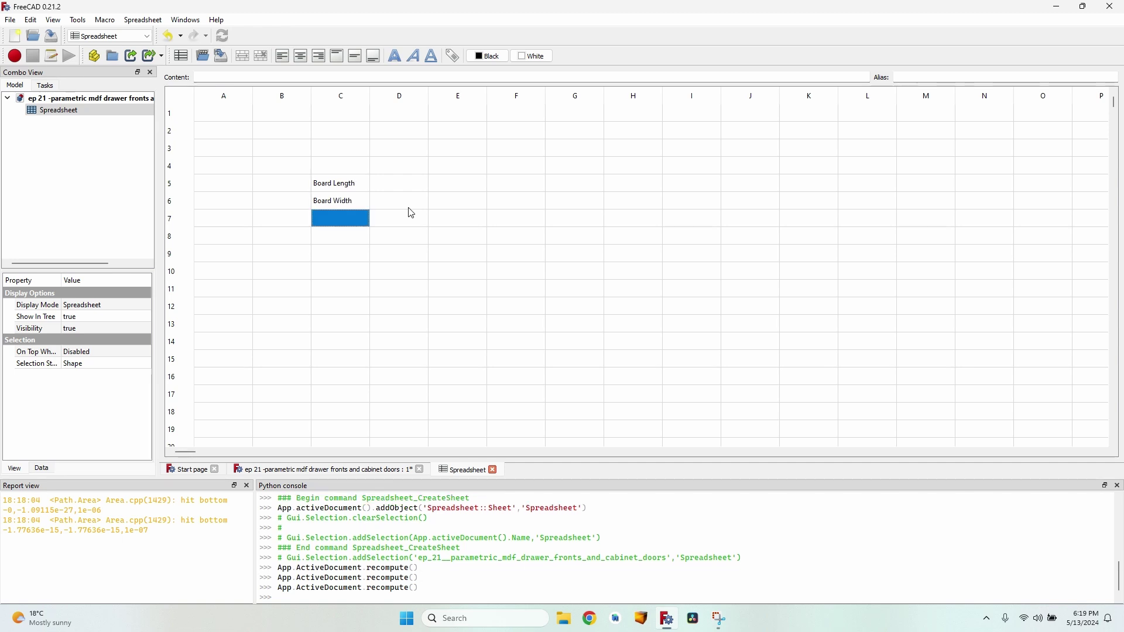
pyautogui.write('Board Thickness')
pyautogui.press('Return')
pyautogui.press('Return')
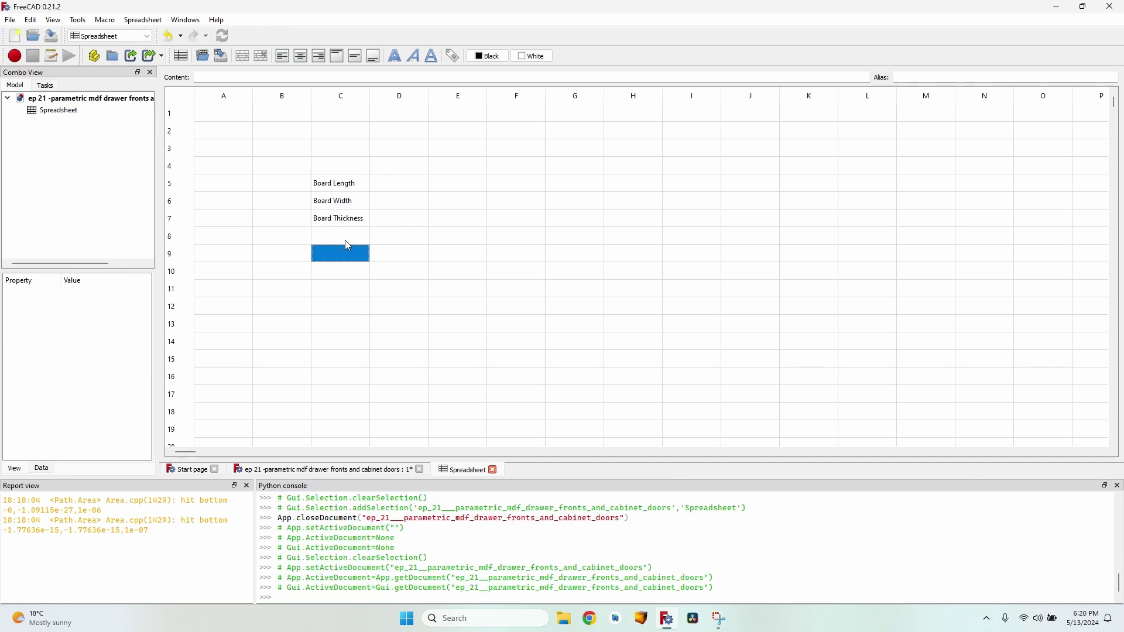
# Enter the labels Corner Radius in cell C9 and Offset in cell C10.
pyautogui.write('Corner Radius')
pyautogui.press('Return')
pyautogui.write('Offset')
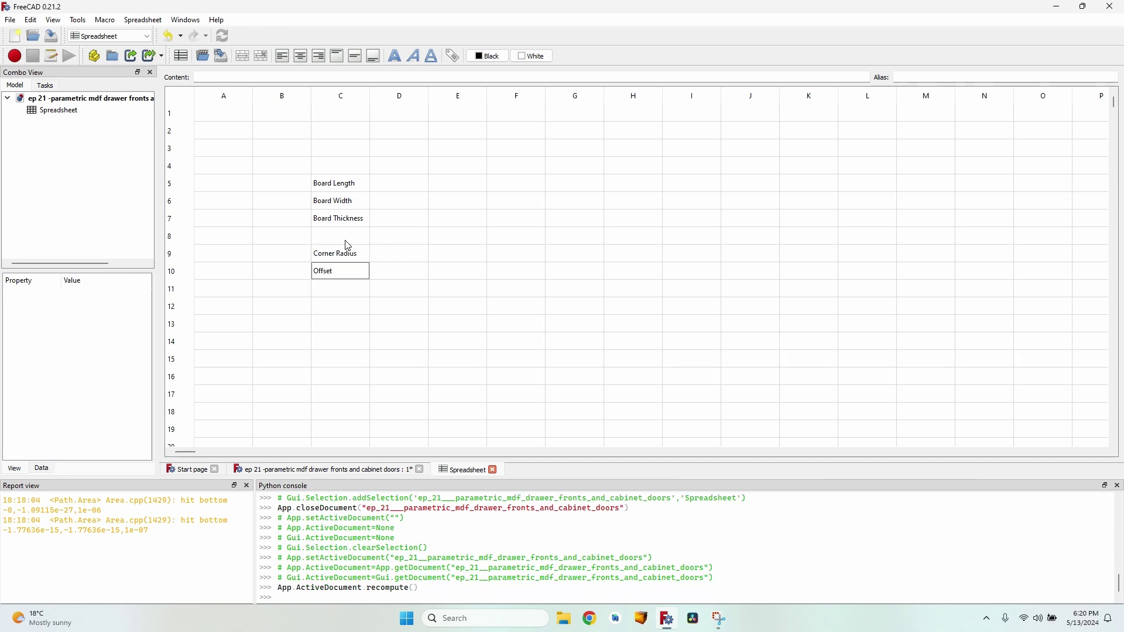
pyautogui.press('Tab')
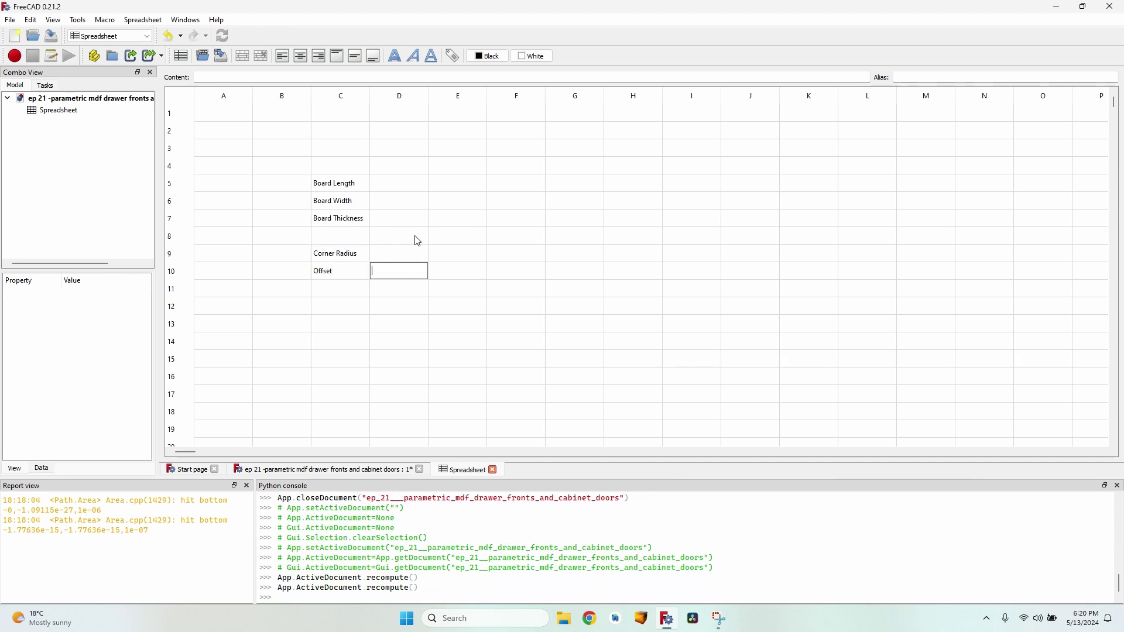
# Enter the labels Bit Height in cell F5 and Bit Diameter in cell F6.
pyautogui.click(517, 182)
pyautogui.write('Bit')
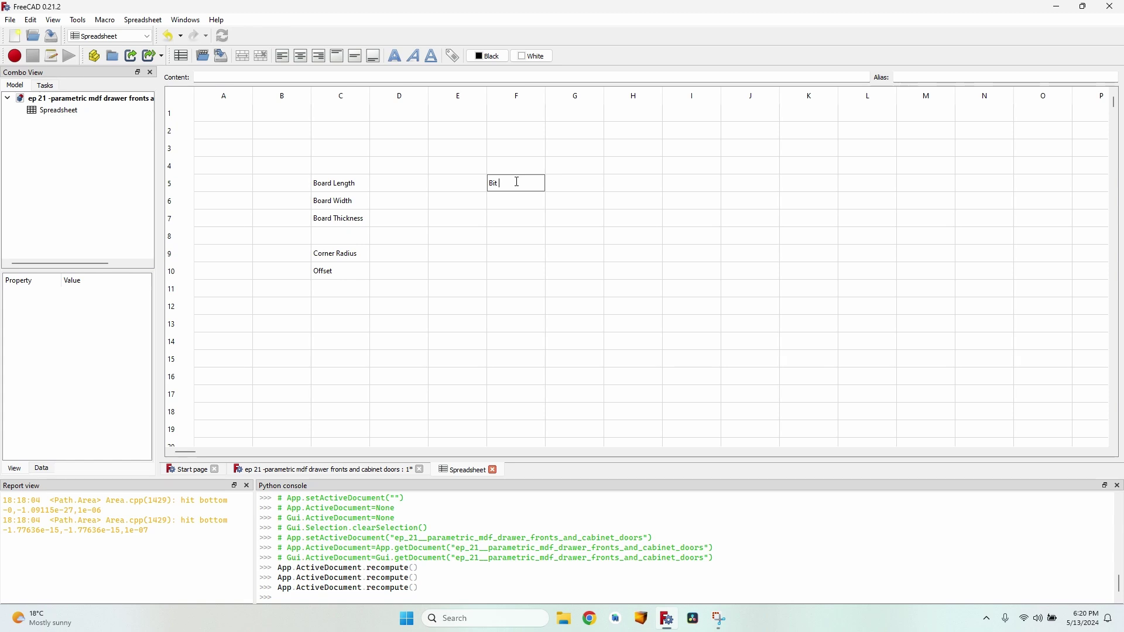
pyautogui.write('Height')
pyautogui.press('Return')
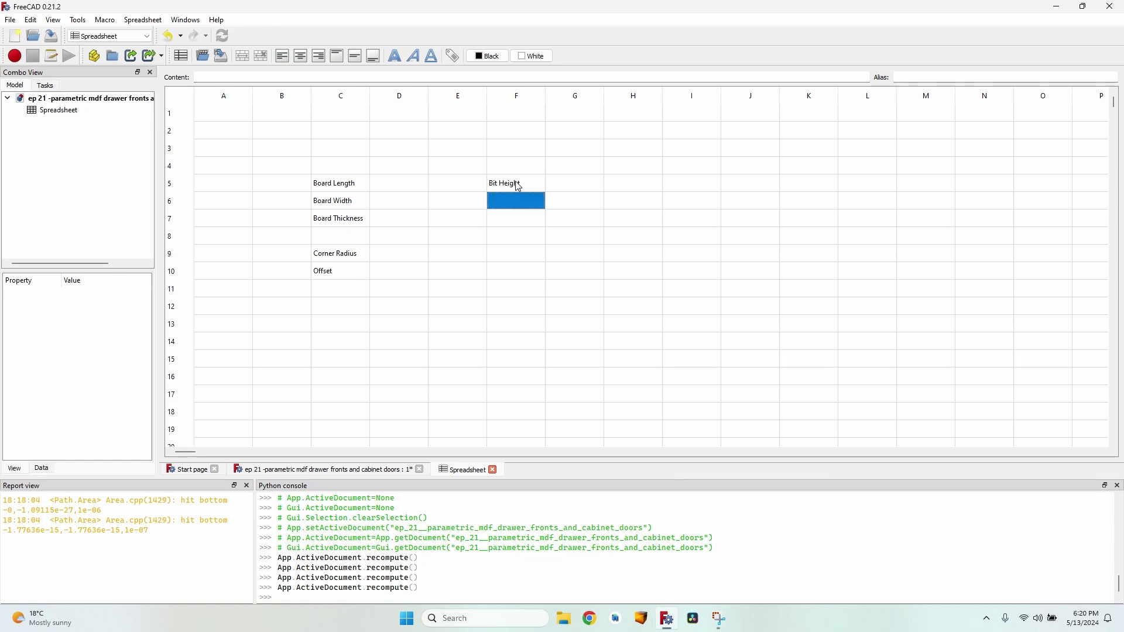
pyautogui.write('Bit Diameter')
# Enter the labels Cutting Depth in cell F8 and Step Down in cell F9.
pyautogui.click(531, 243)
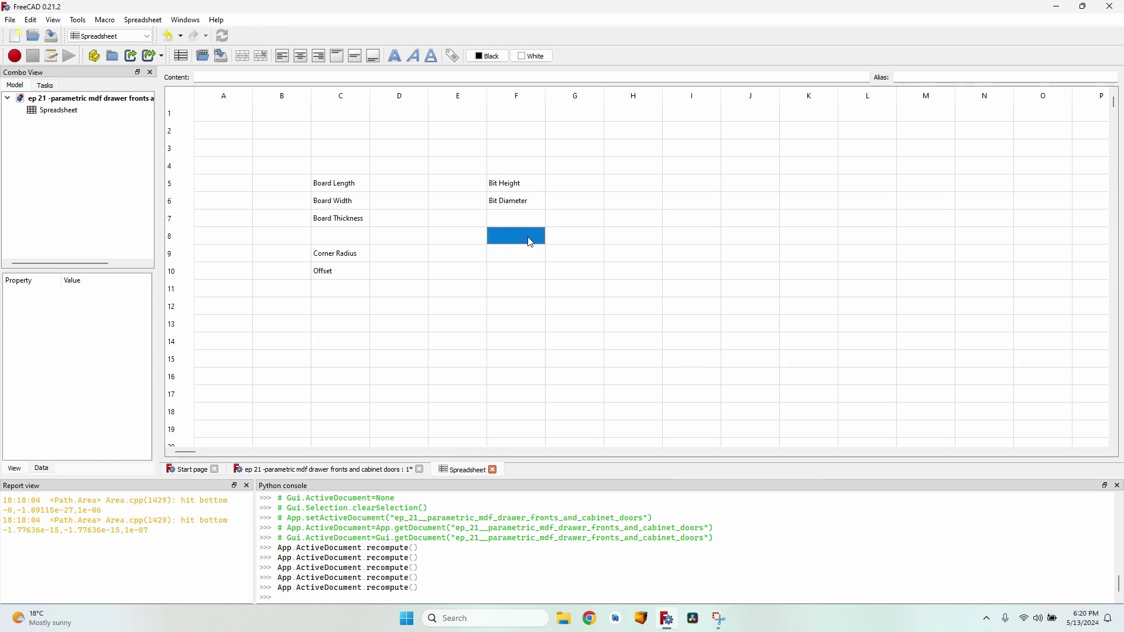
pyautogui.write('Cutting Depth')
pyautogui.press('Return')
pyautogui.write('Step D')
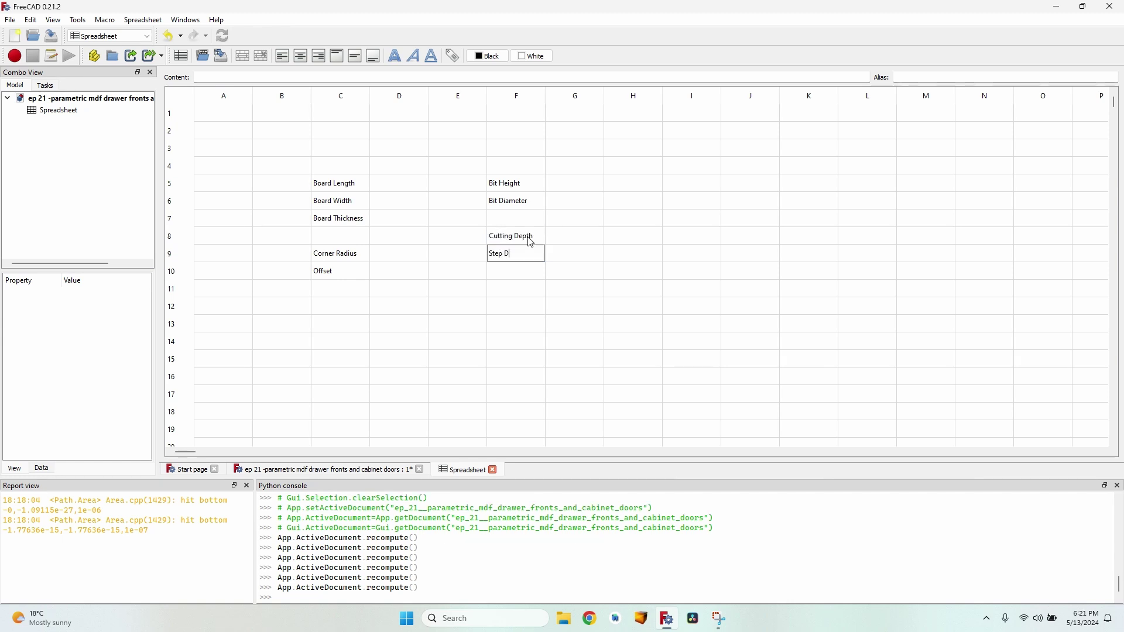
pyautogui.write('own')
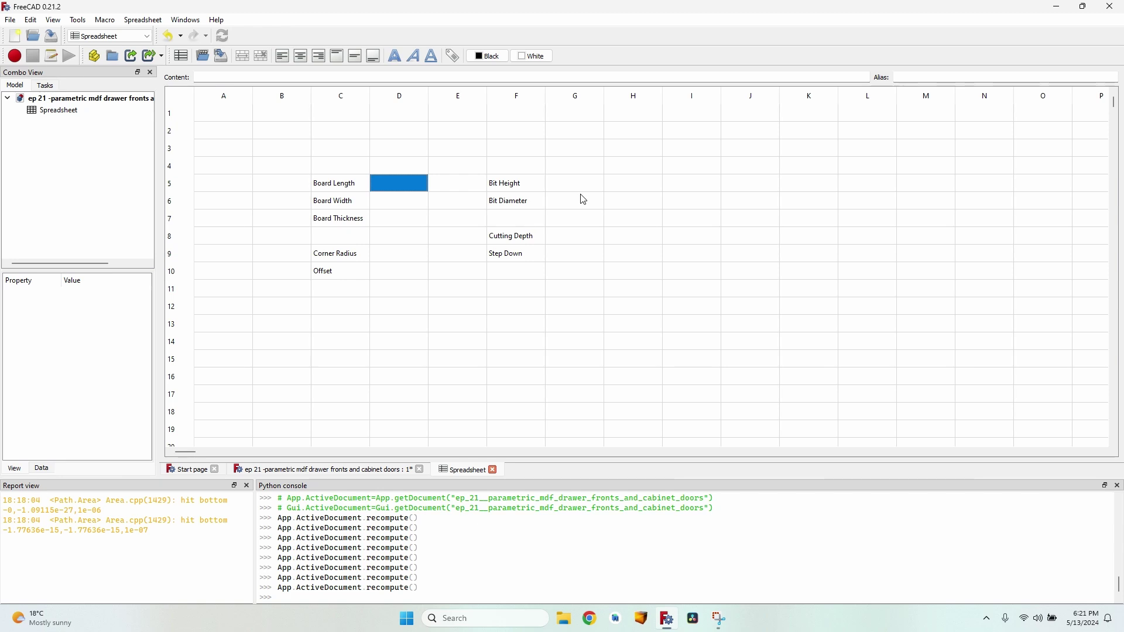
pyautogui.write('600')
# Enter 600 for Board Length, 230 for Board Width and 18 for Board Thickness in cells D5 to D7.
pyautogui.press('Return')
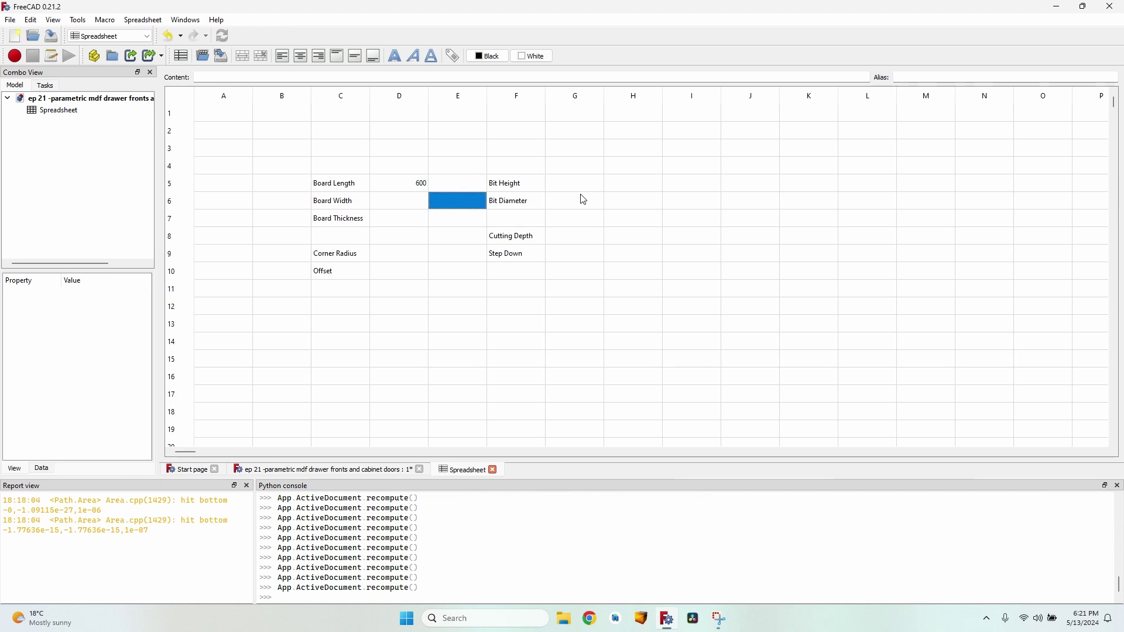
pyautogui.write('230')
pyautogui.press('Return')
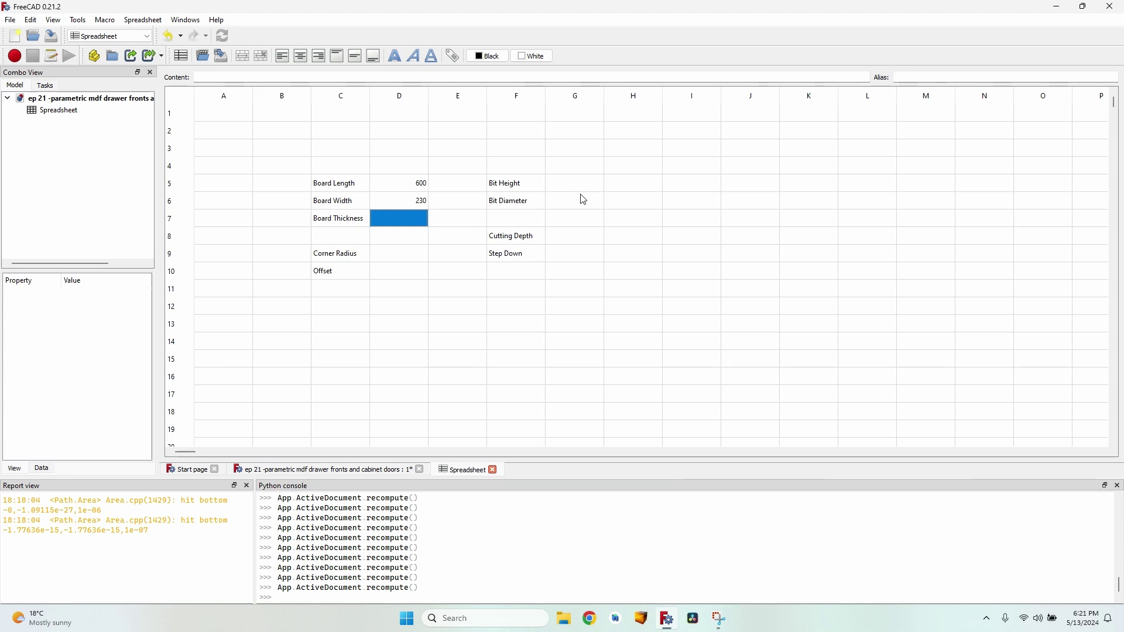
pyautogui.write('18')
pyautogui.press('Return')
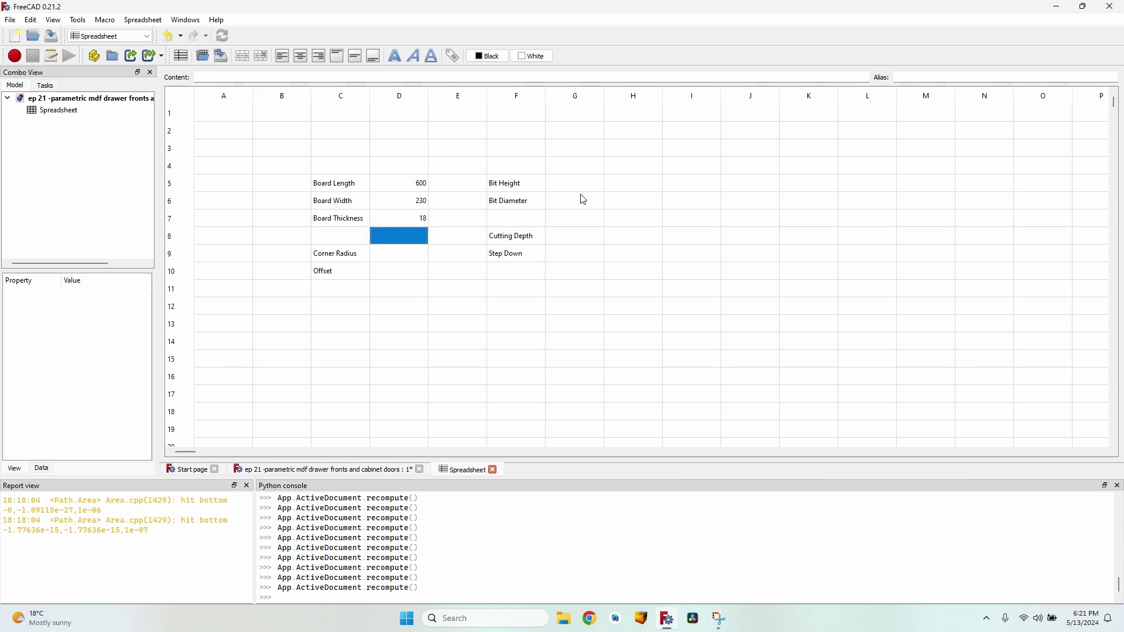
# Enter 20 for Corner Radius in cell D9 and 30 for Offset in cell D10.
pyautogui.press('Down')
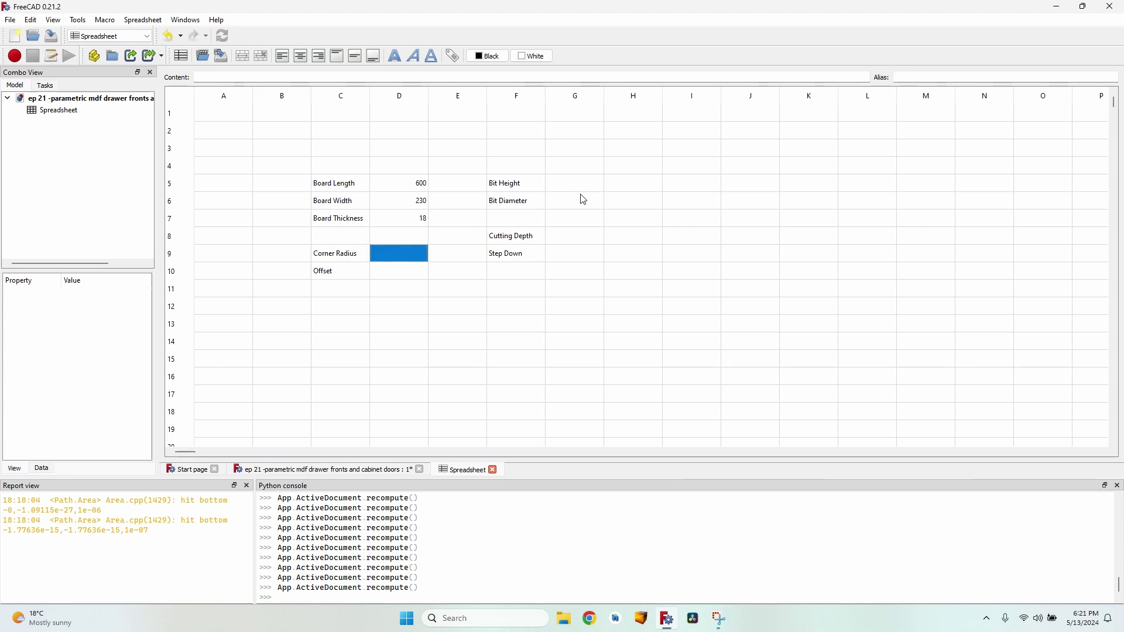
pyautogui.write('20')
pyautogui.press('Return')
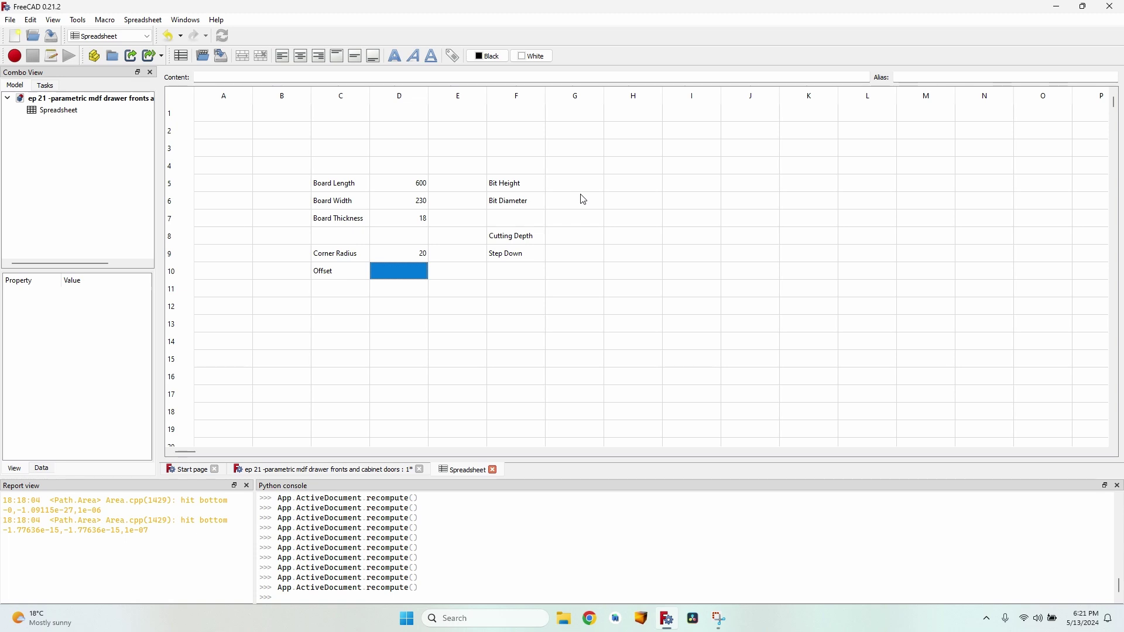
pyautogui.write('30')
# Enter 12.7 for Bit Height in cell G5 and 19.05 for Bit Diameter in cell G6.
pyautogui.click(587, 185)
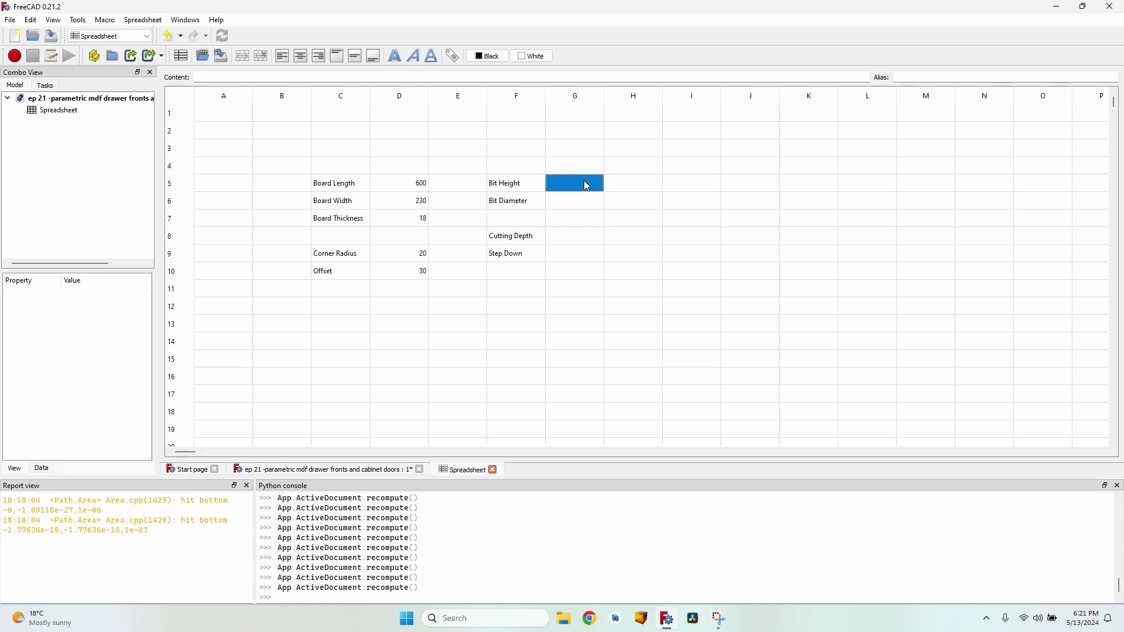
pyautogui.click(577, 205)
pyautogui.write('12.7')
pyautogui.press('Return')
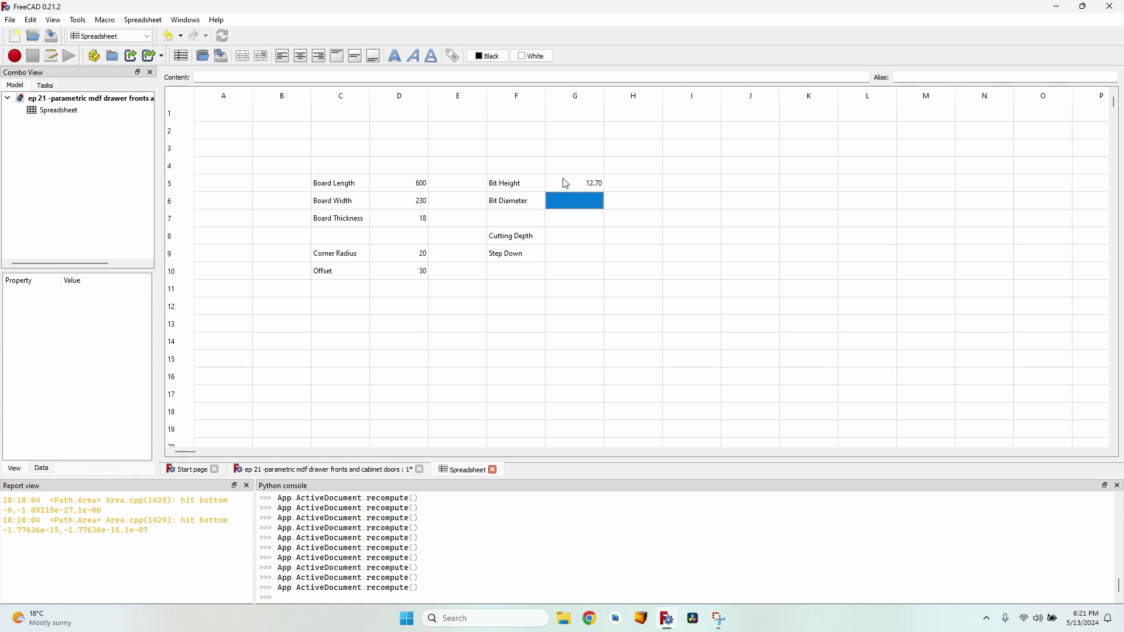
pyautogui.write('19.05')
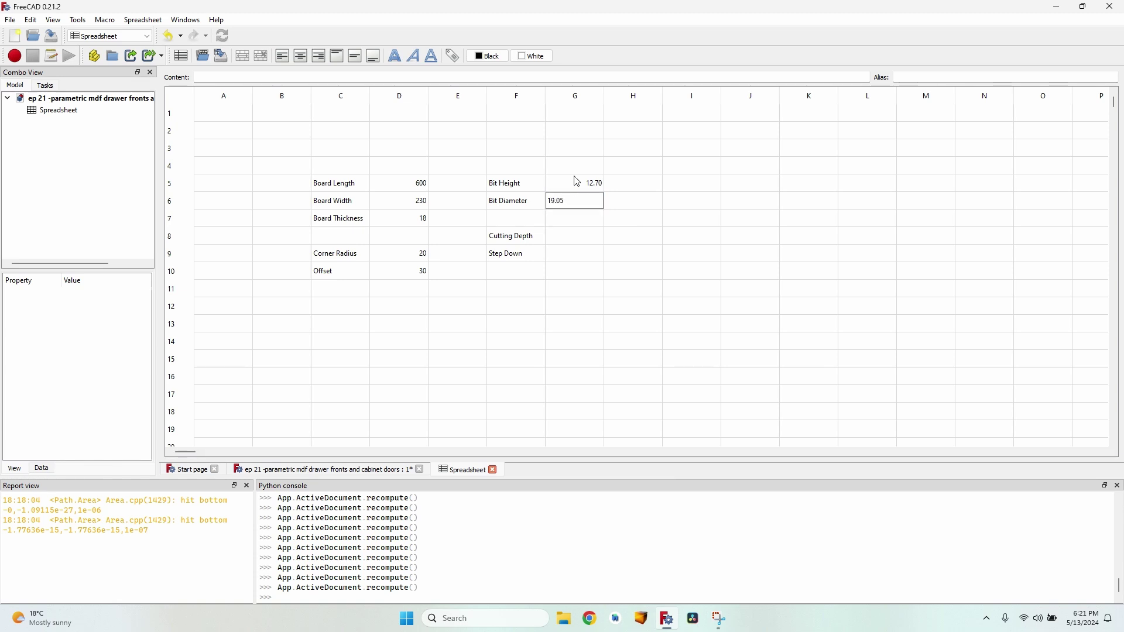
# Enter 7 for Cutting Depth in cell G8 and 3 for Step Down in cell G9.
pyautogui.click(600, 241)
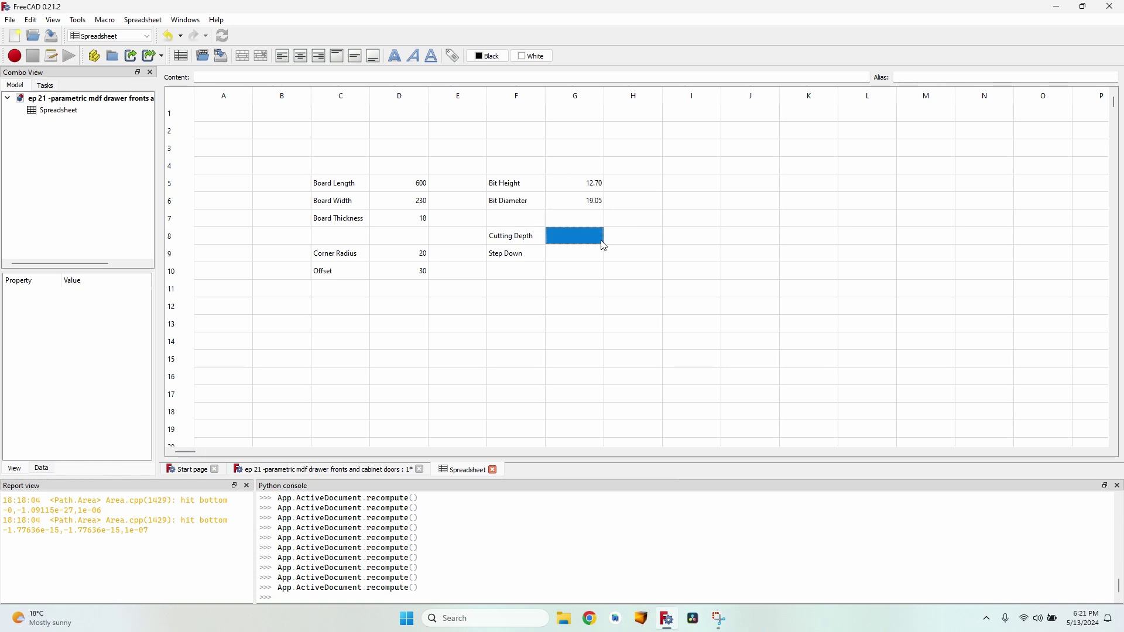
pyautogui.write('7')
pyautogui.press('Return')
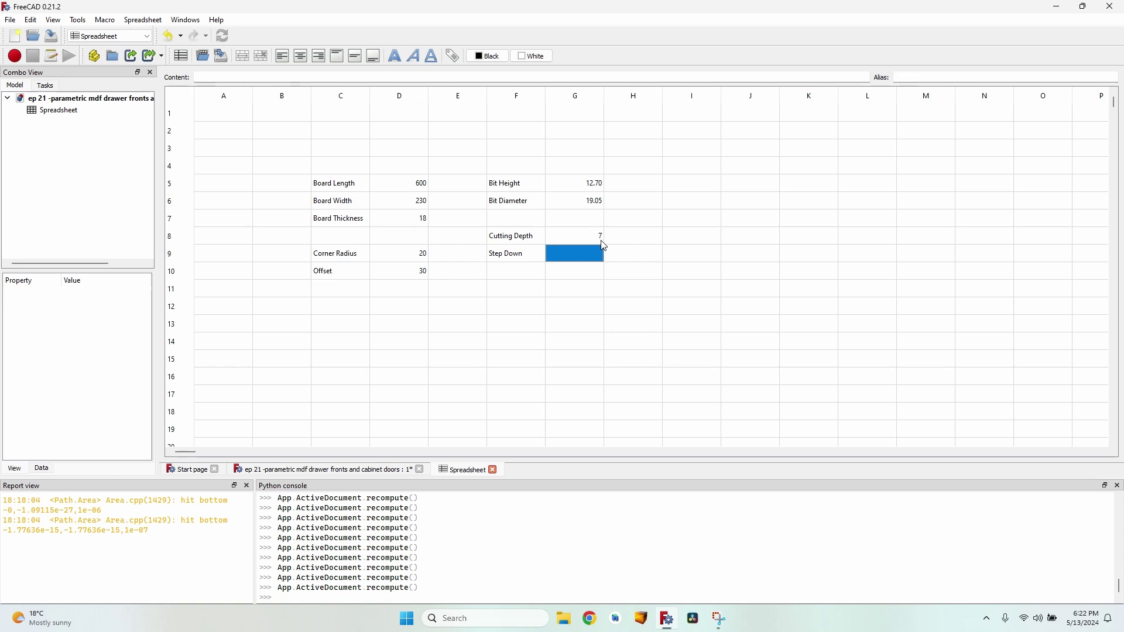
pyautogui.write('3')
# Assign the alias board_length to the Board Length value in cell D5.
pyautogui.click(399, 183)
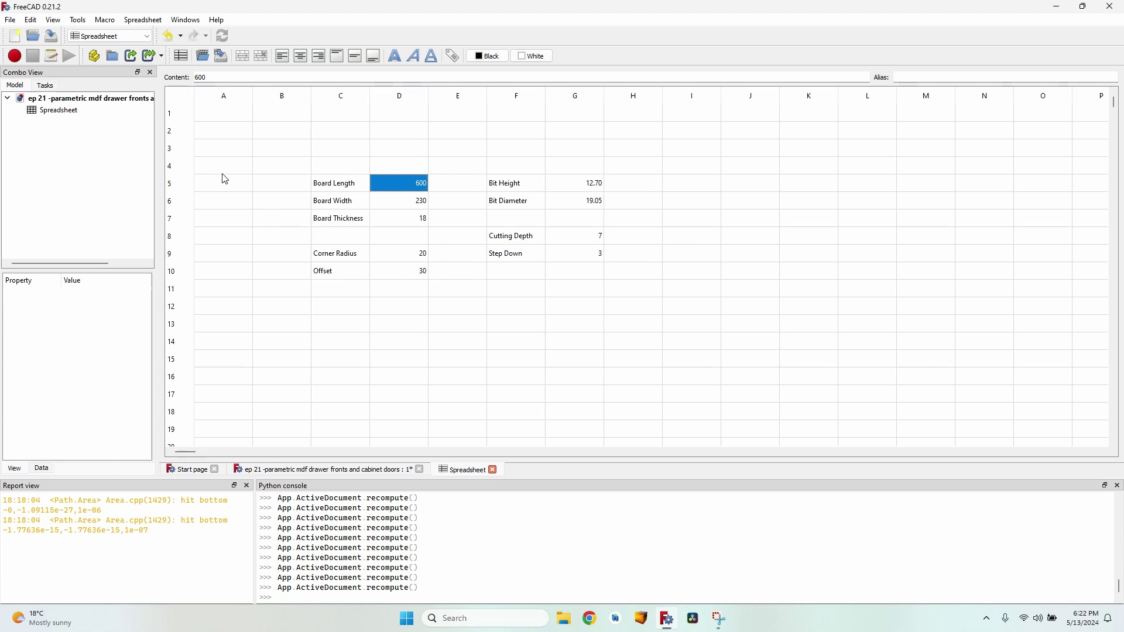
pyautogui.click(403, 170)
pyautogui.click(409, 183)
pyautogui.click(913, 77)
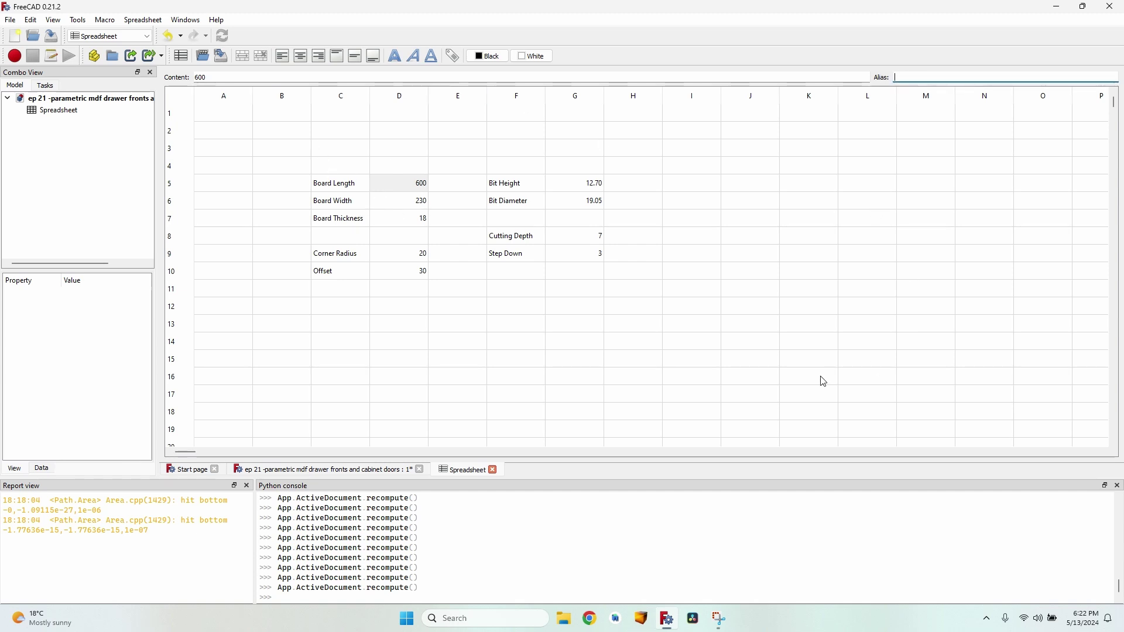
pyautogui.write('board_length')
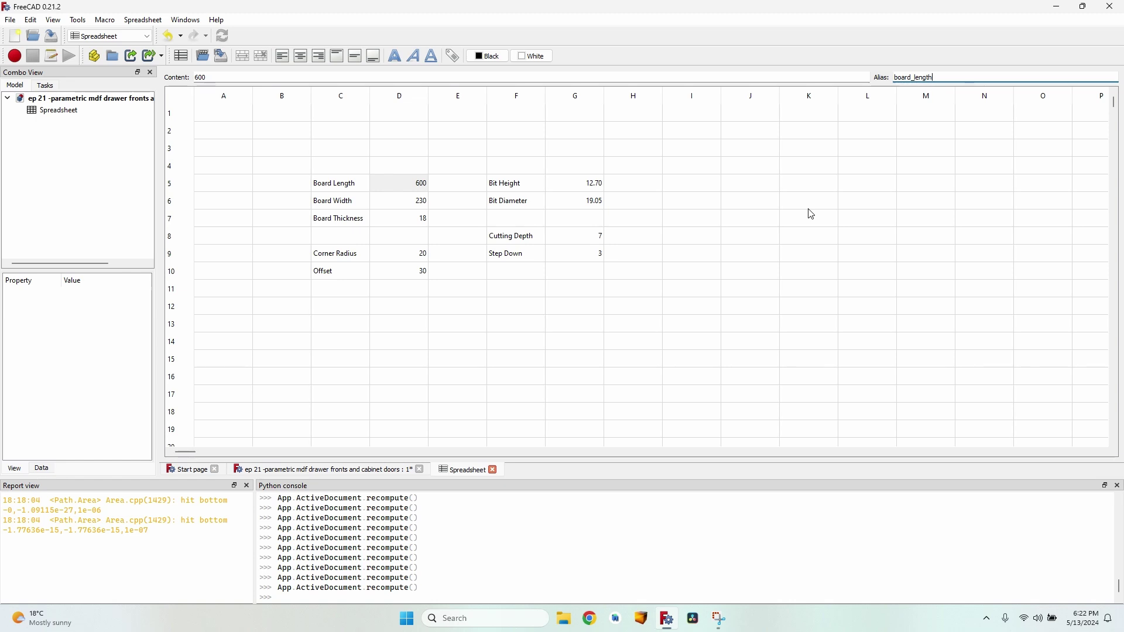
pyautogui.press('Return')
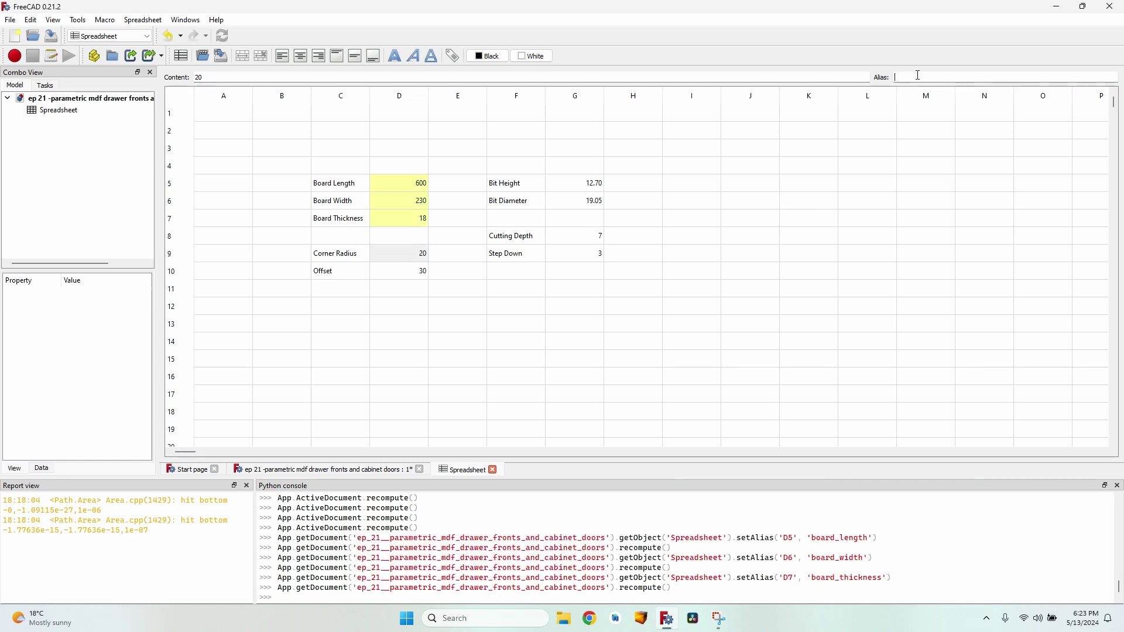
# Assign the aliases radius to cell D9, bit_diameter to cell G6 and cutting_depth to cell G8.
pyautogui.write('radius')
pyautogui.press('Return')
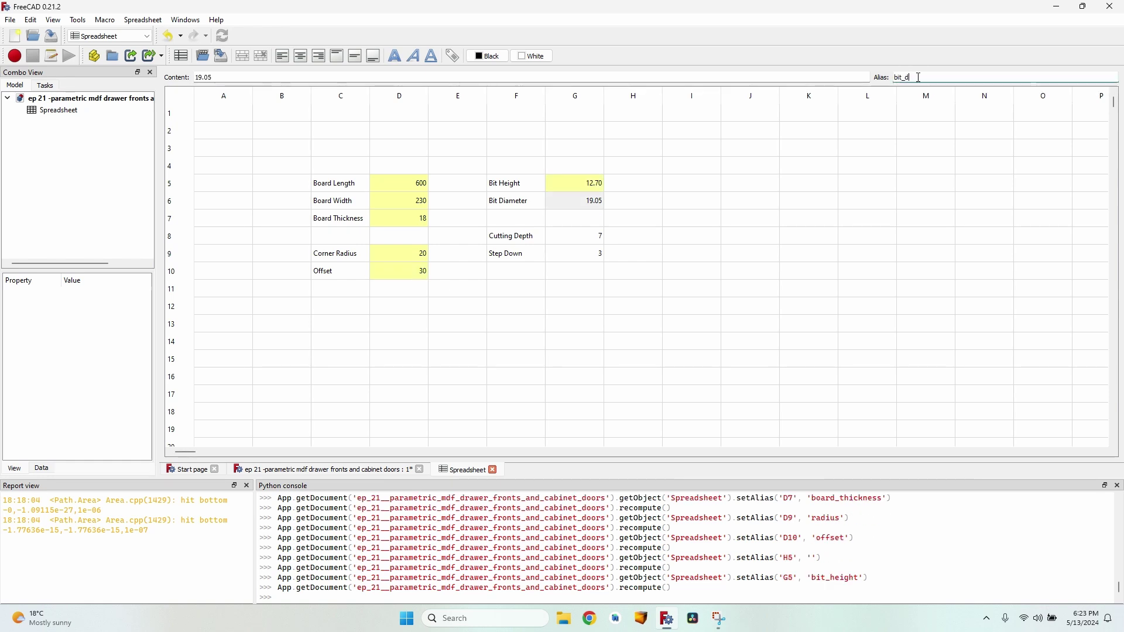
pyautogui.write('iame')
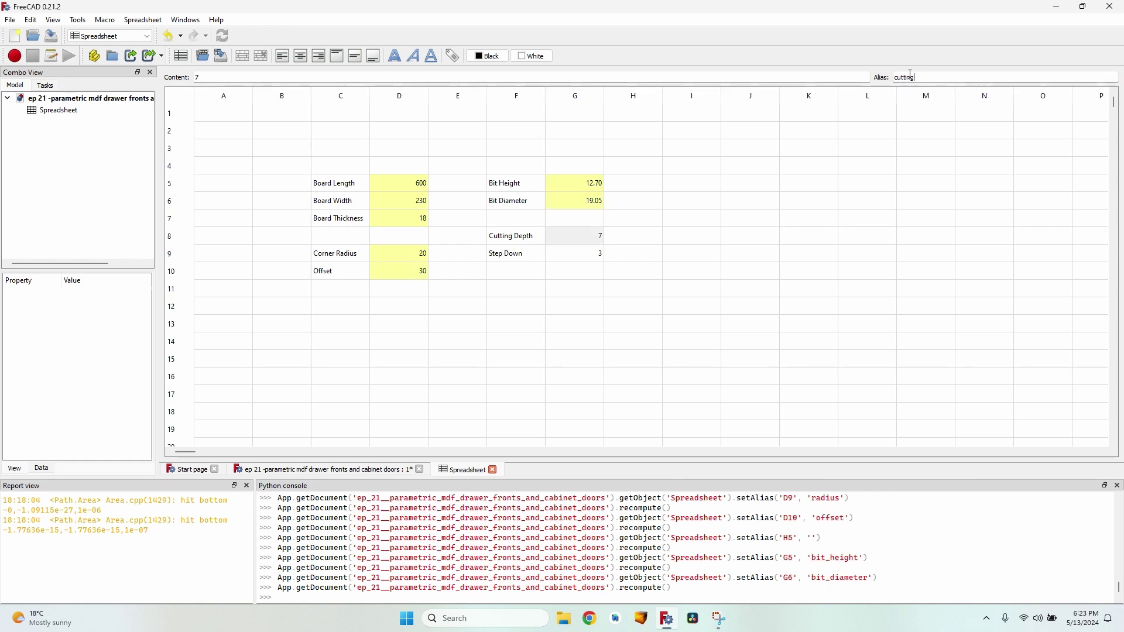
pyautogui.write('depth')
pyautogui.press('Return')
# Assign the alias step_down to the Step Down value in cell G9.
pyautogui.press('Down')
pyautogui.click(910, 75)
pyautogui.write('st')
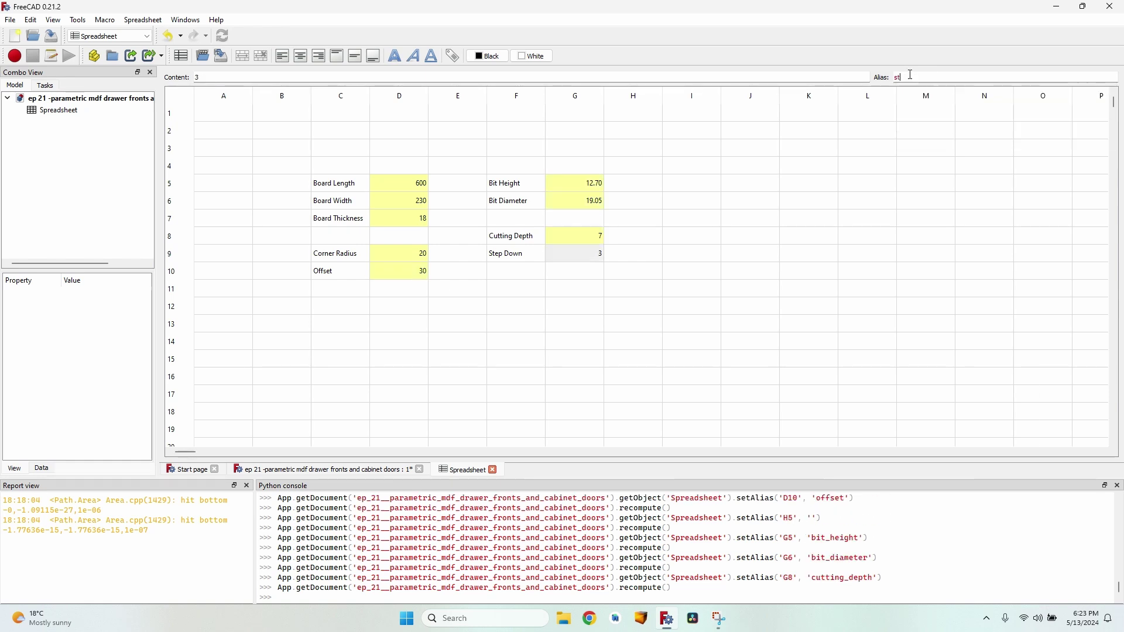
pyautogui.write('ep_down')
pyautogui.press('Return')
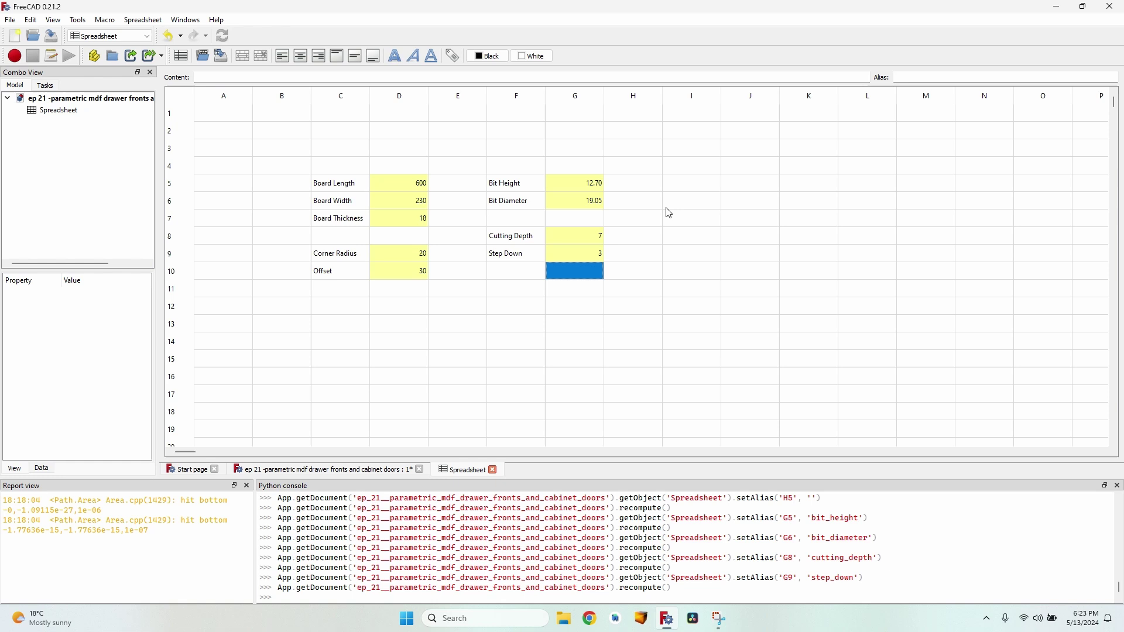
pyautogui.click(591, 256)
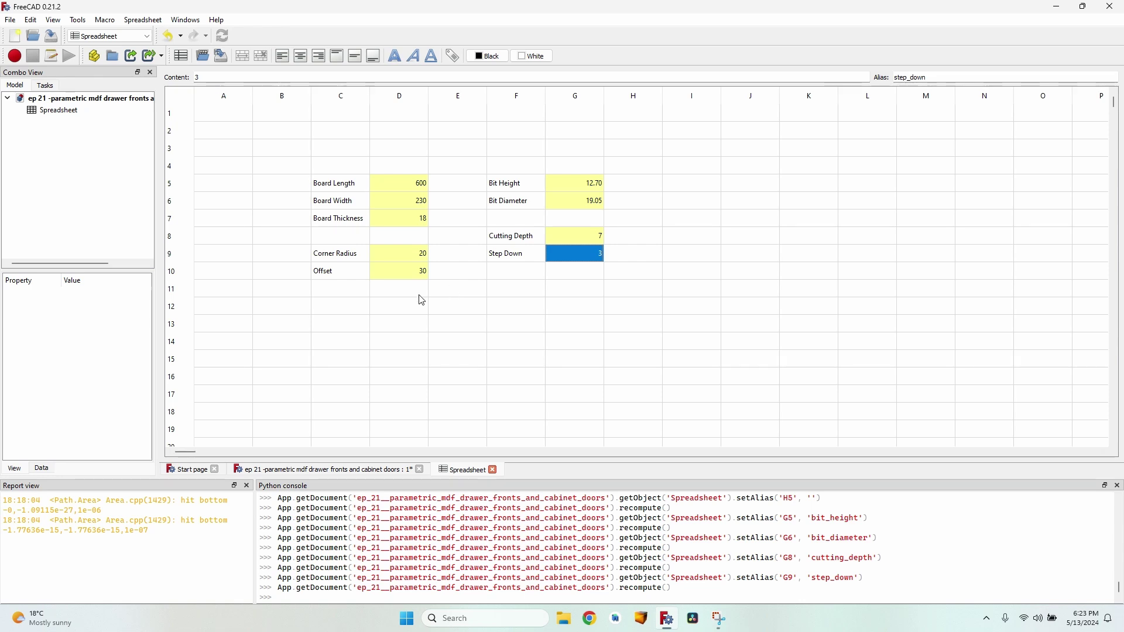
# Return to the 3D model, switch to the Part Design workbench and create a body named Board.
pyautogui.click(358, 472)
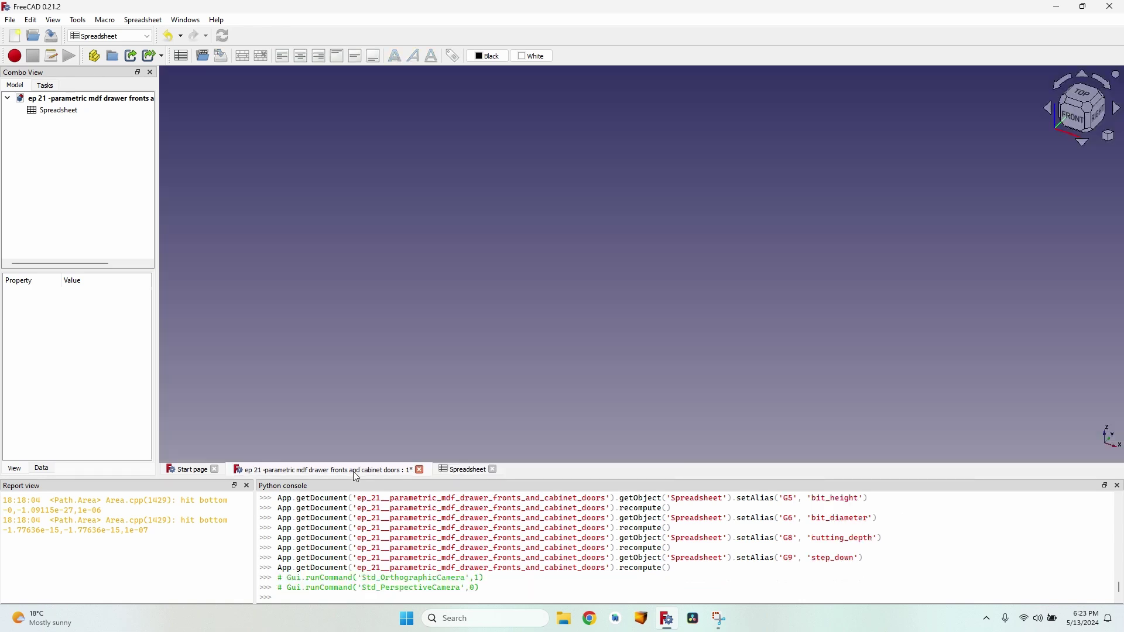
pyautogui.click(109, 36)
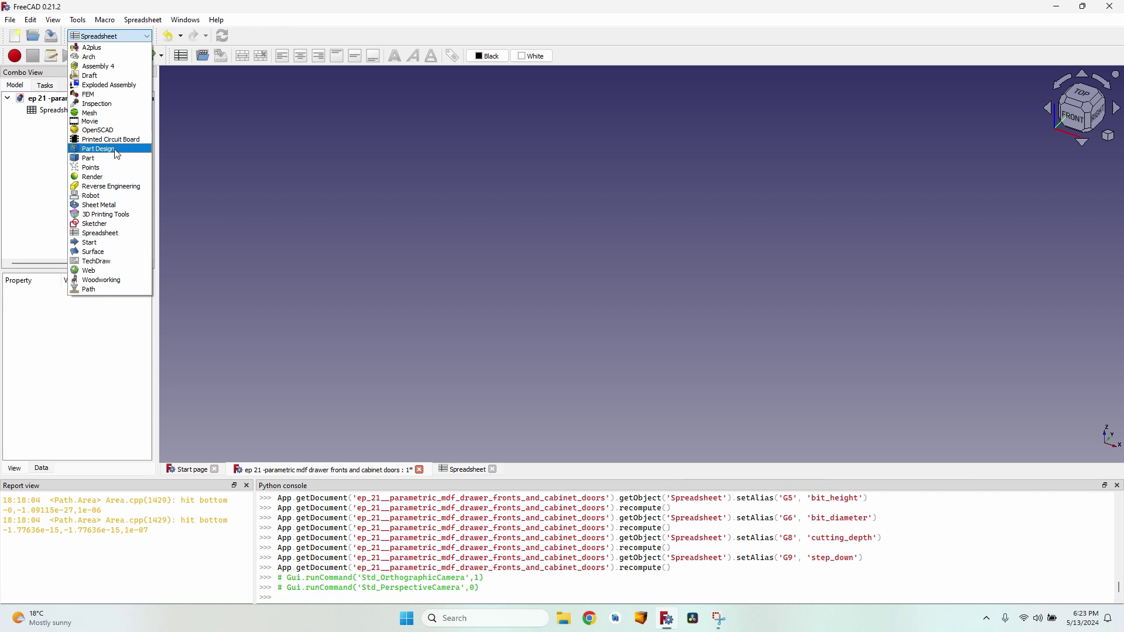
pyautogui.click(117, 150)
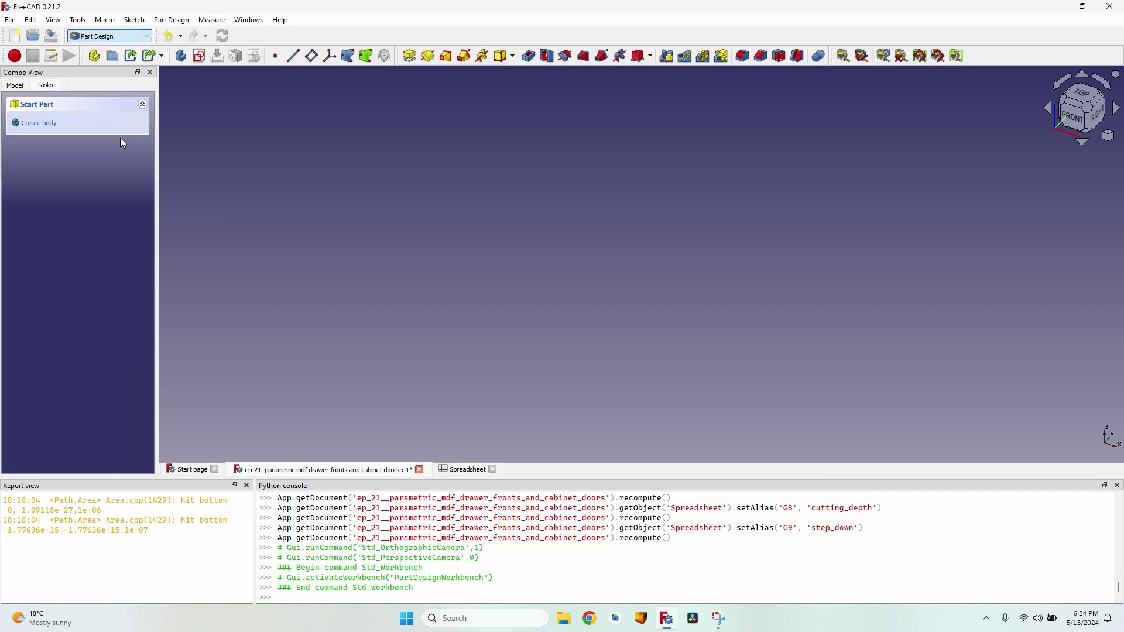
pyautogui.click(42, 123)
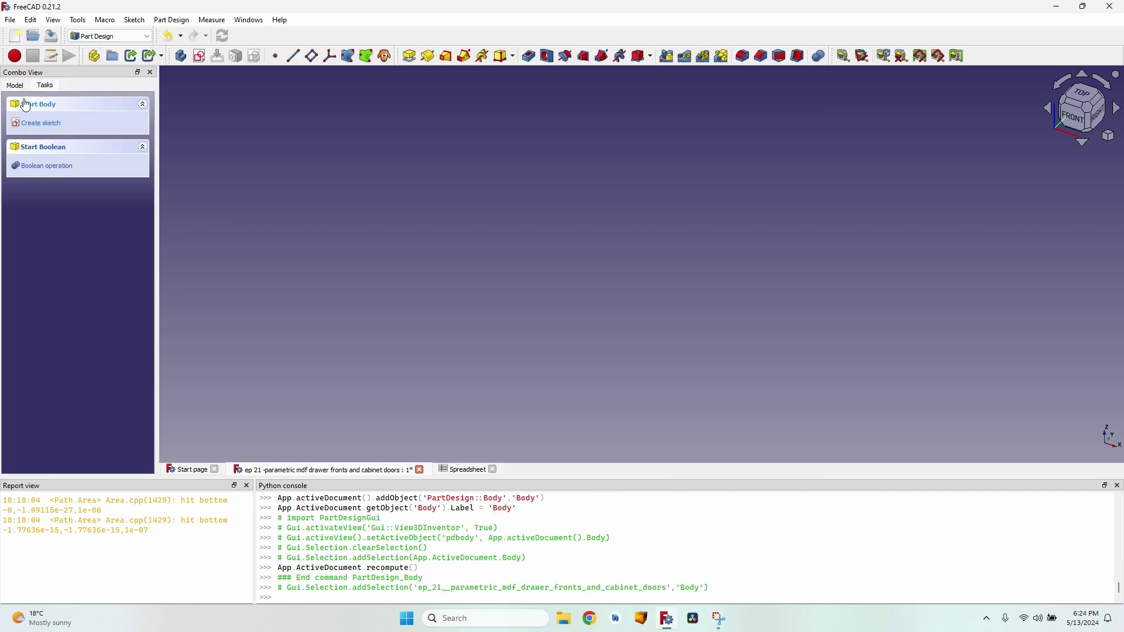
pyautogui.click(14, 85)
pyautogui.click(64, 121)
pyautogui.write('Board')
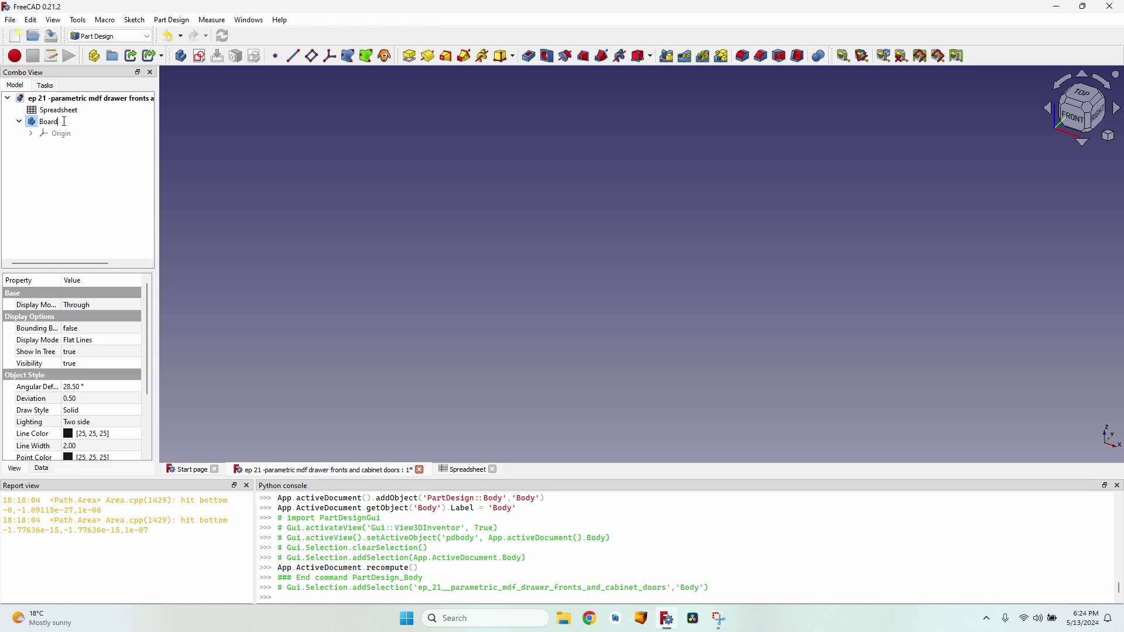
pyautogui.press('Return')
# Sketch a rectangle on the XY plane with its corner at the origin and constrain its horizontal length to Spreadsheet.board_length.
pyautogui.click(200, 56)
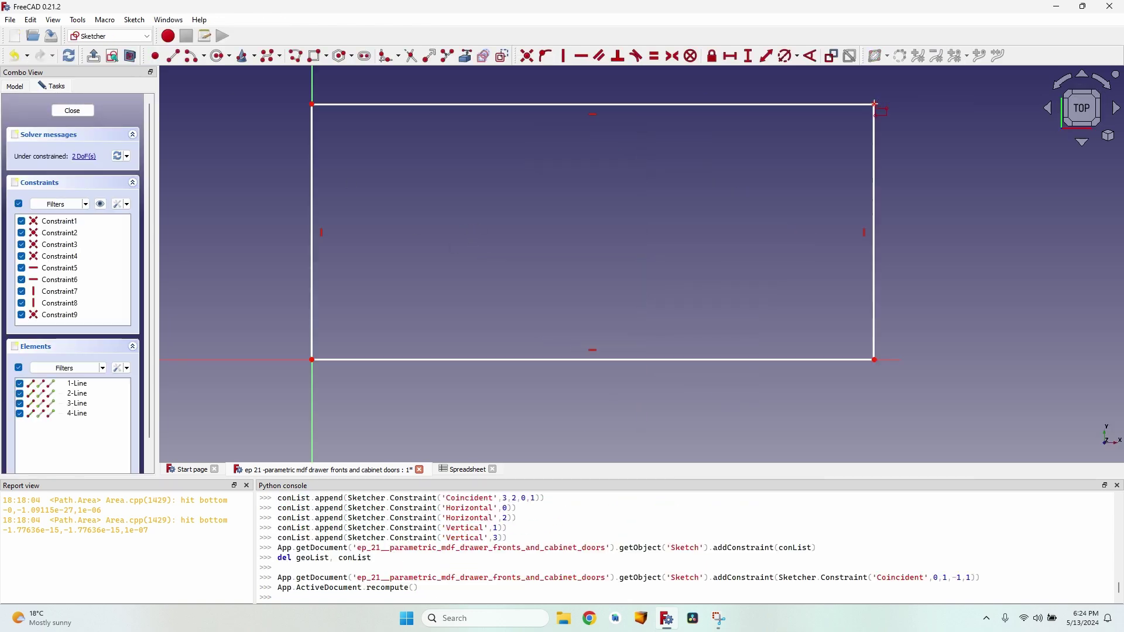
pyautogui.click(380, 360)
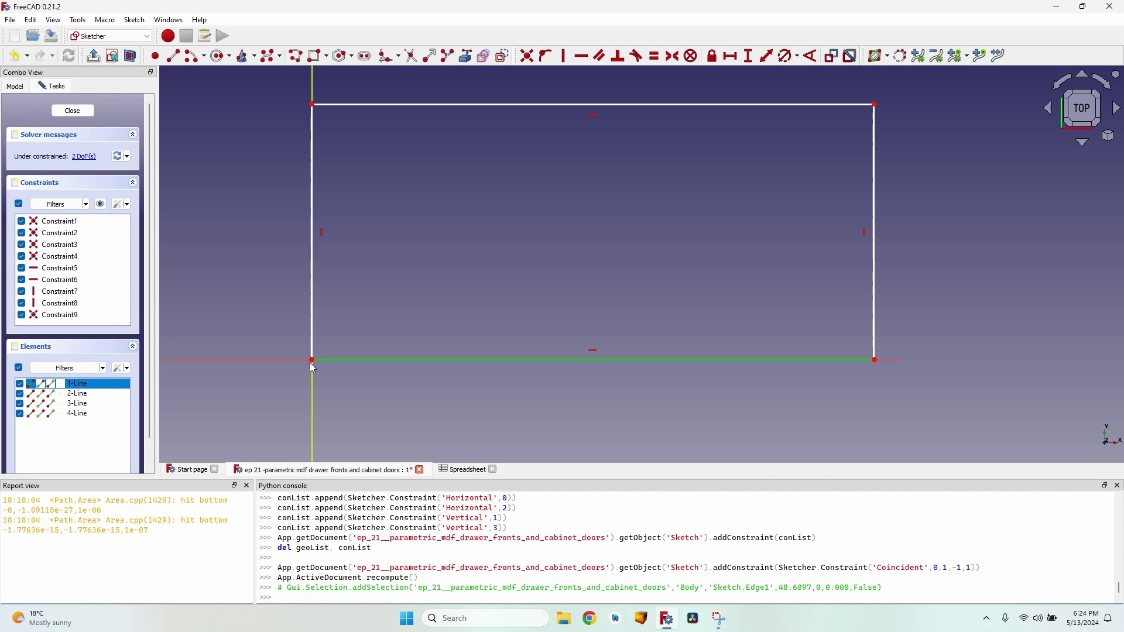
pyautogui.press('l')
pyautogui.click(575, 361)
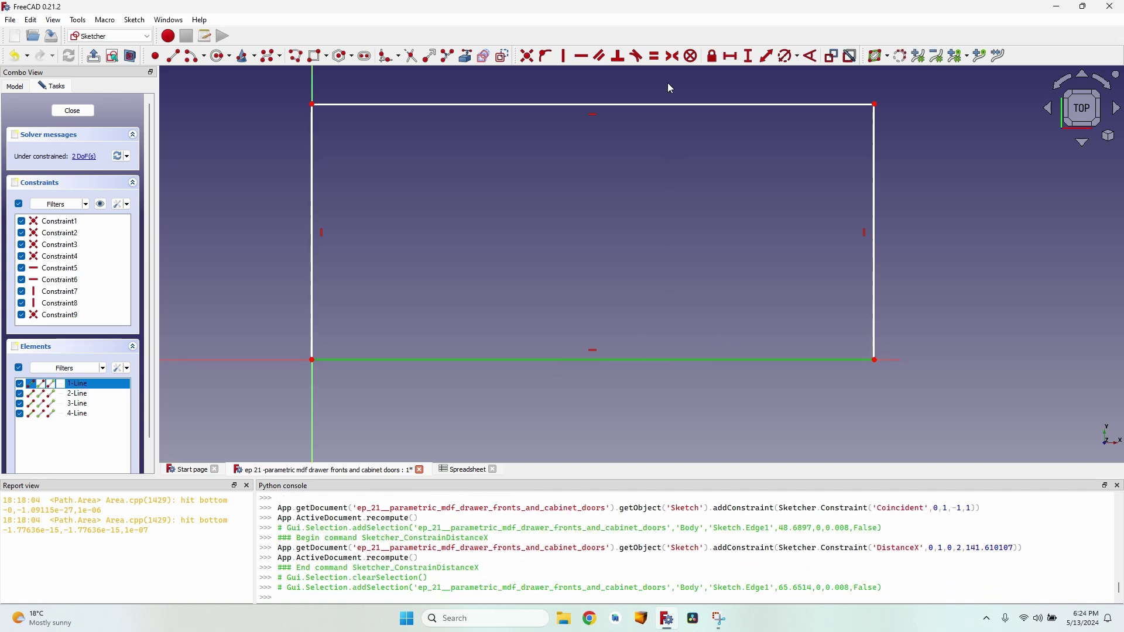
pyautogui.click(731, 57)
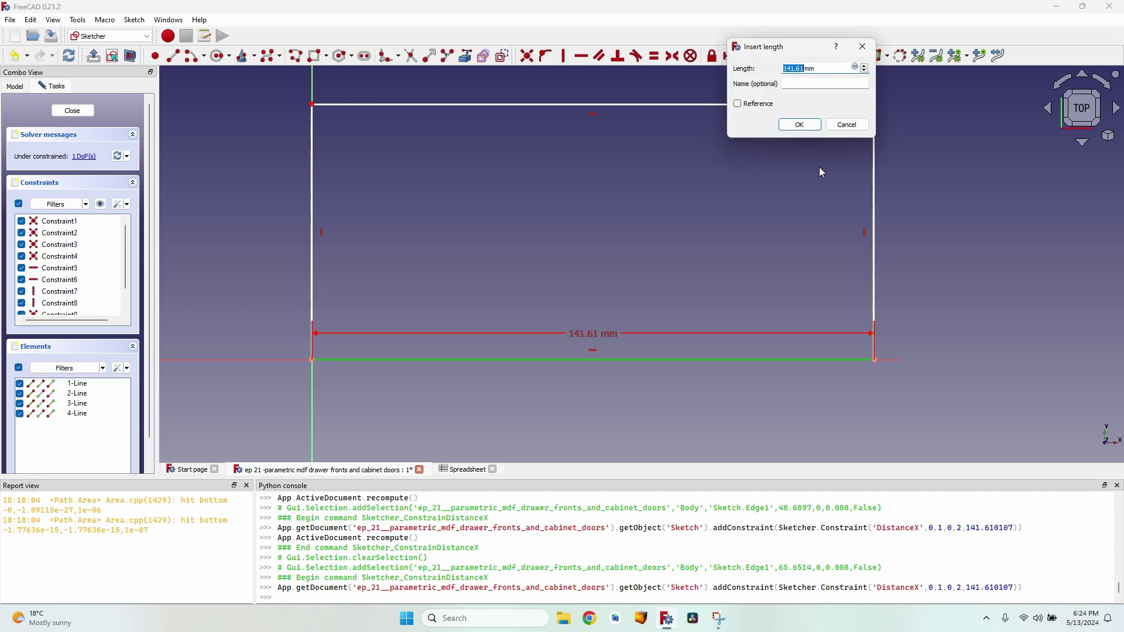
pyautogui.click(855, 69)
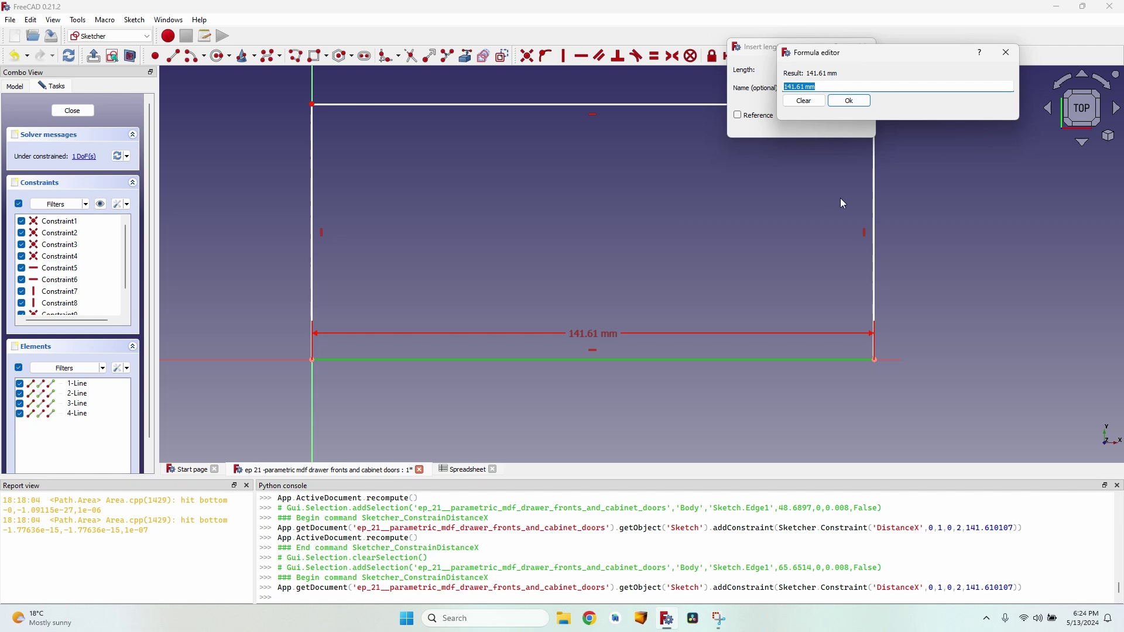
pyautogui.write('Spread')
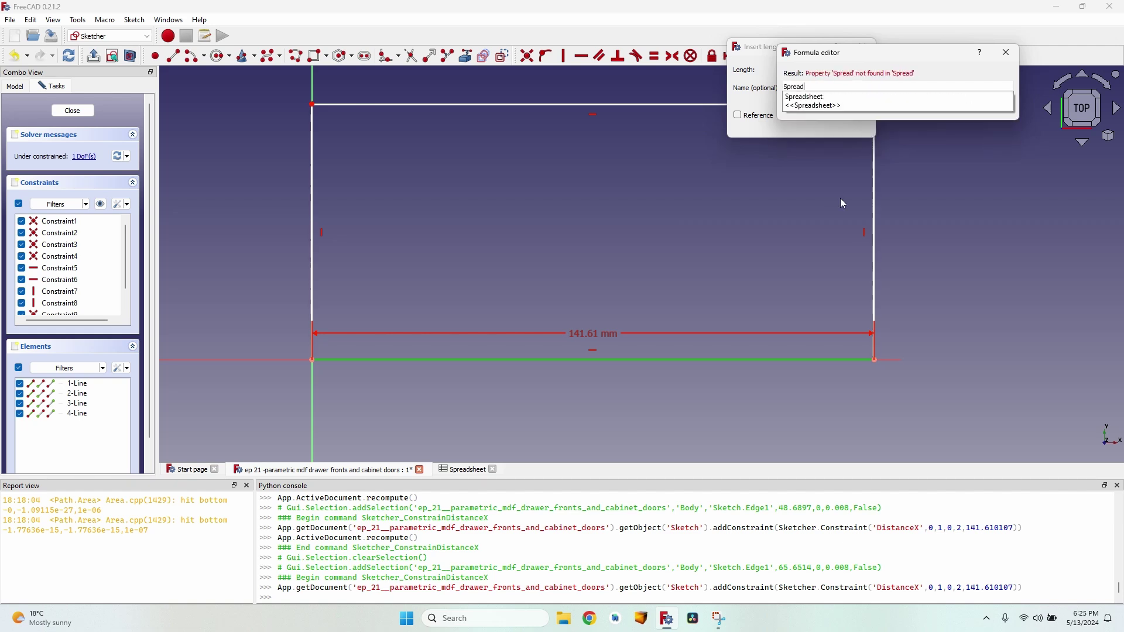
pyautogui.press('Down')
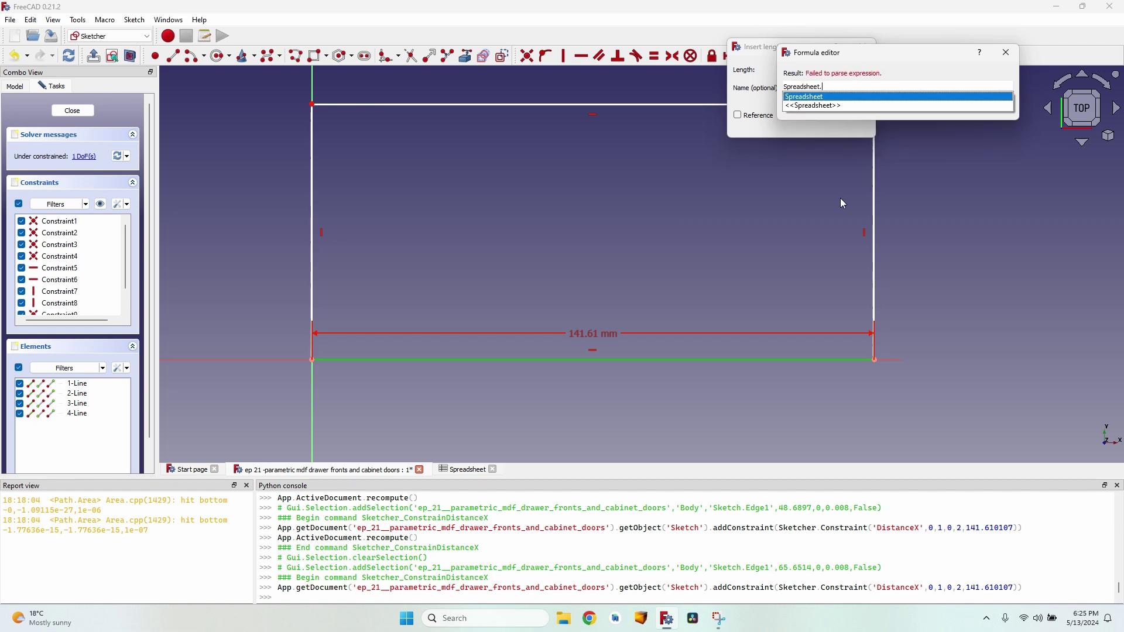
pyautogui.write('board')
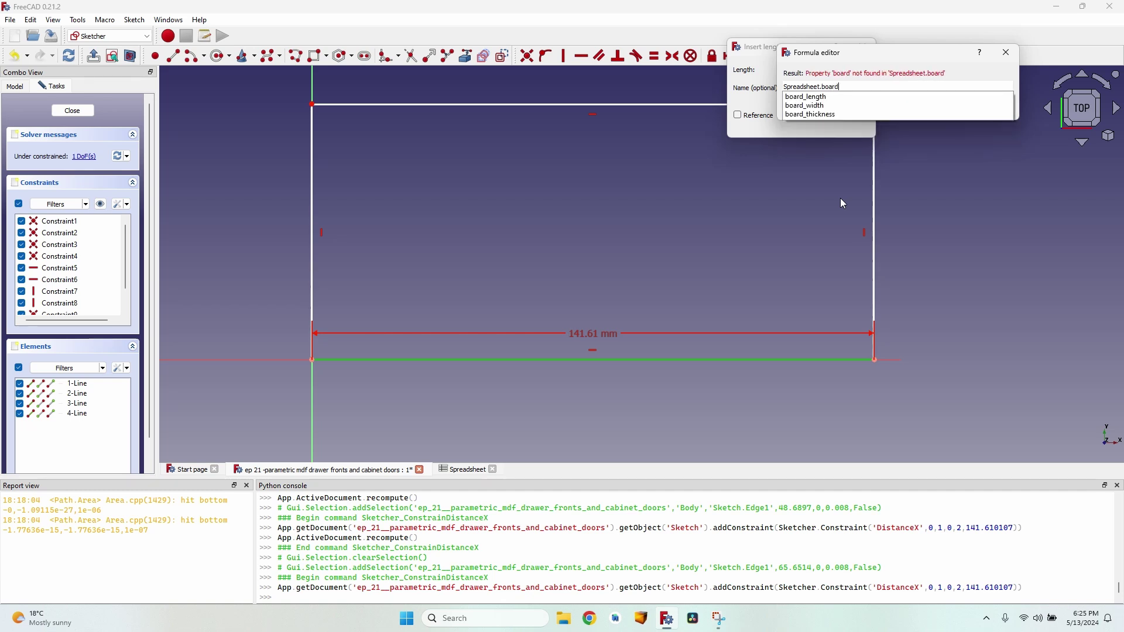
pyautogui.press('Down')
pyautogui.press('Return')
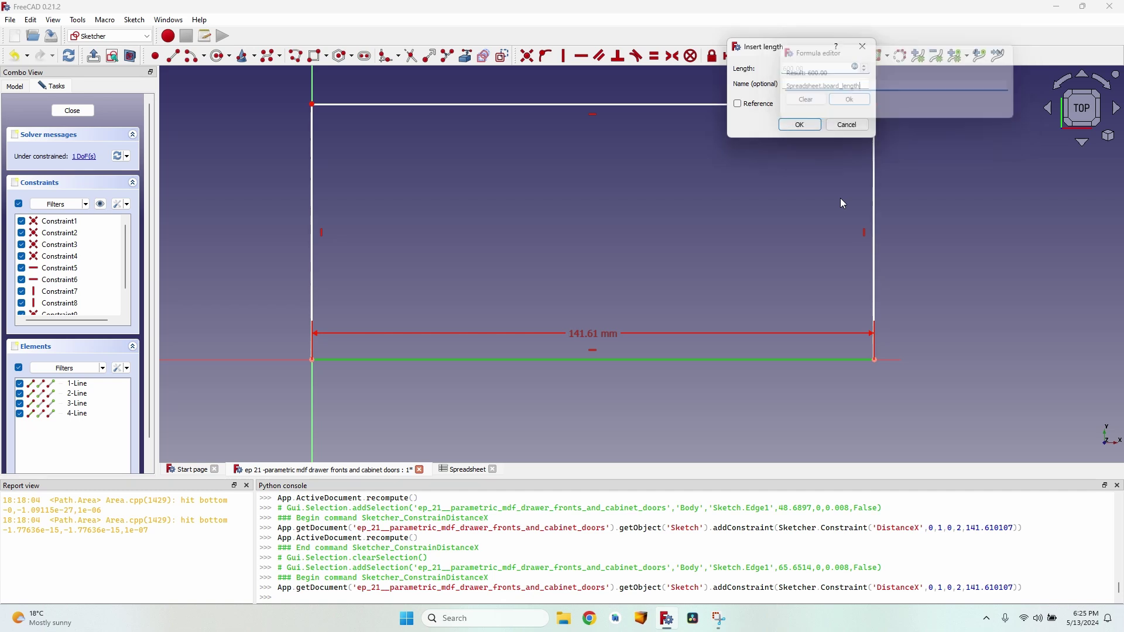
pyautogui.press('Return')
# Constrain the vertical side of the rectangle on the Y axis to Spreadsheet.board_width.
pyautogui.scroll(-5, 777, 246)
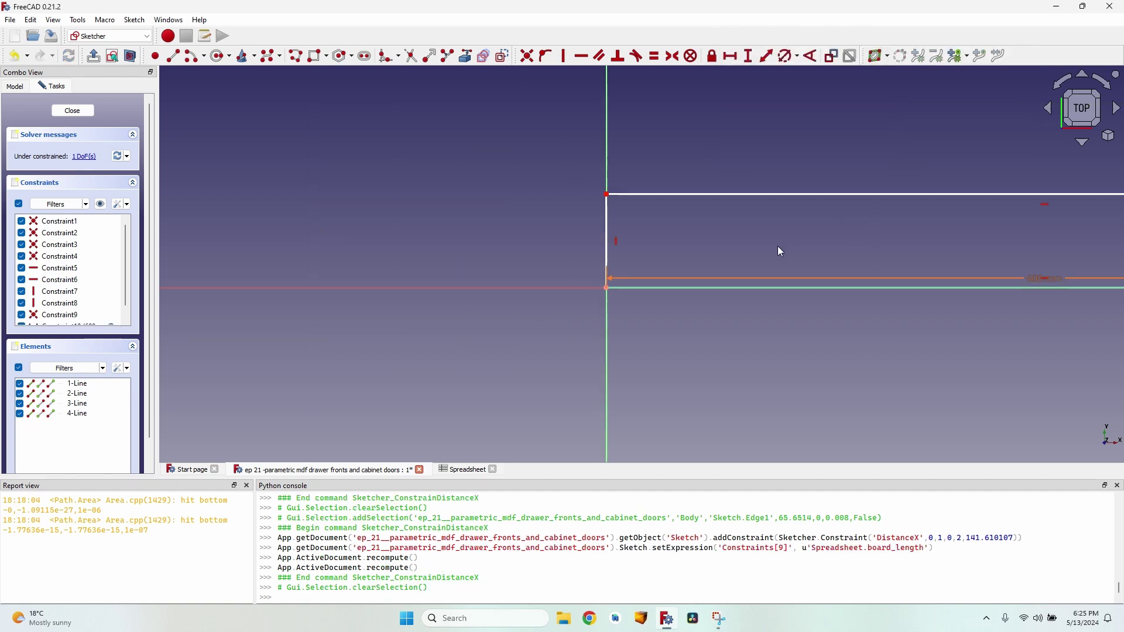
pyautogui.scroll(-3, 778, 245)
pyautogui.moveTo(843, 224); pyautogui.dragTo(662, 238, button='middle')
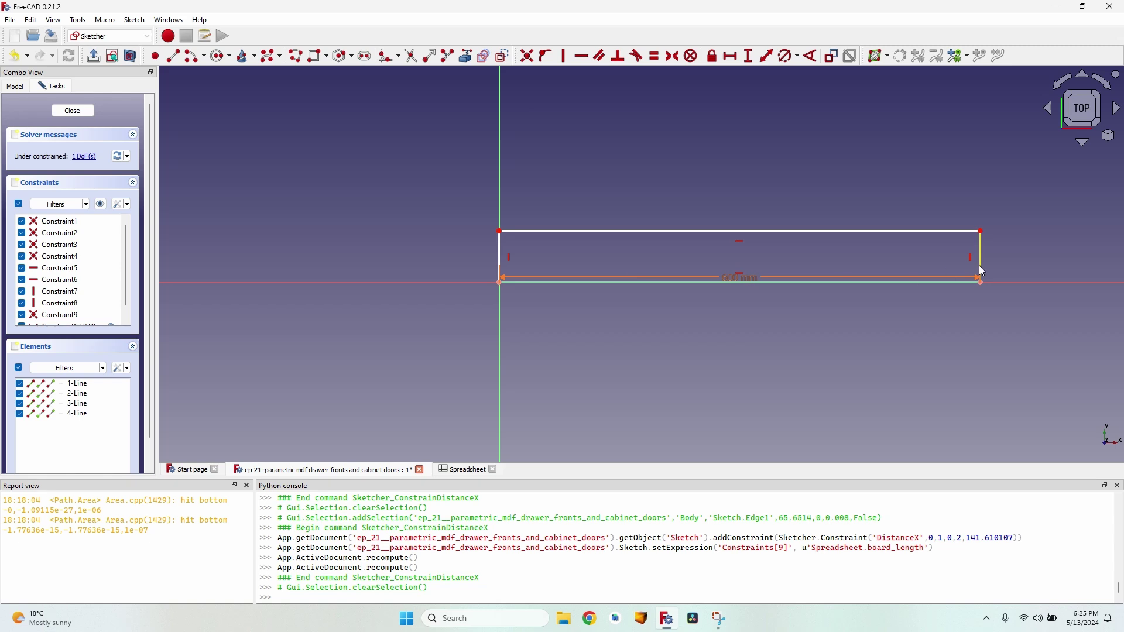
pyautogui.scroll(2, 898, 257)
pyautogui.moveTo(415, 265); pyautogui.dragTo(507, 291, button='middle')
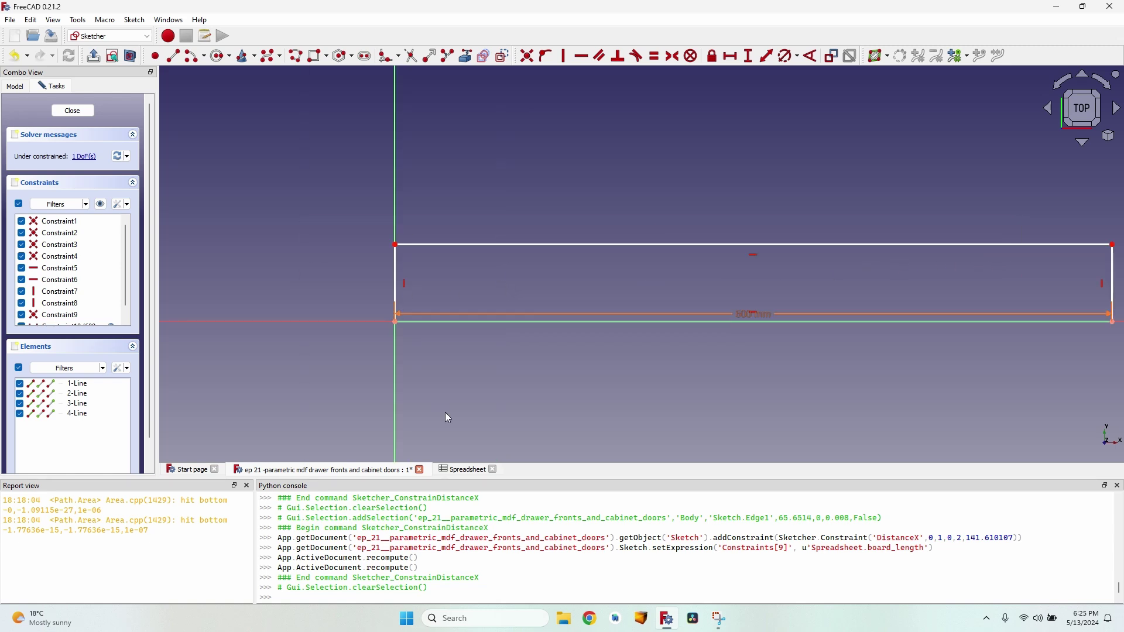
pyautogui.click(395, 280)
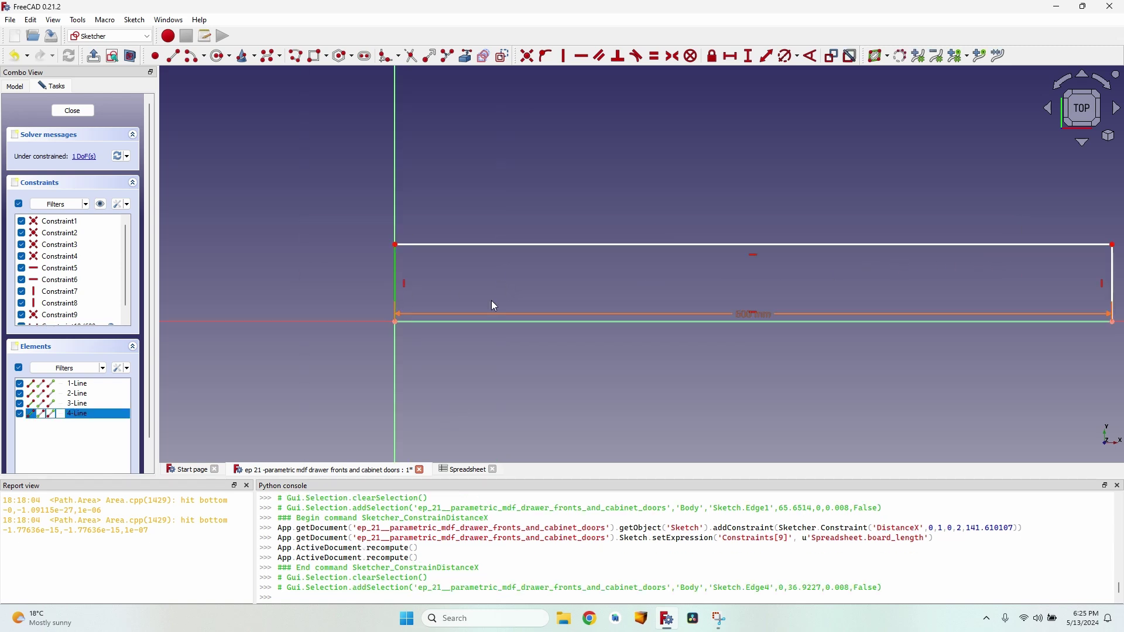
pyautogui.press('i')
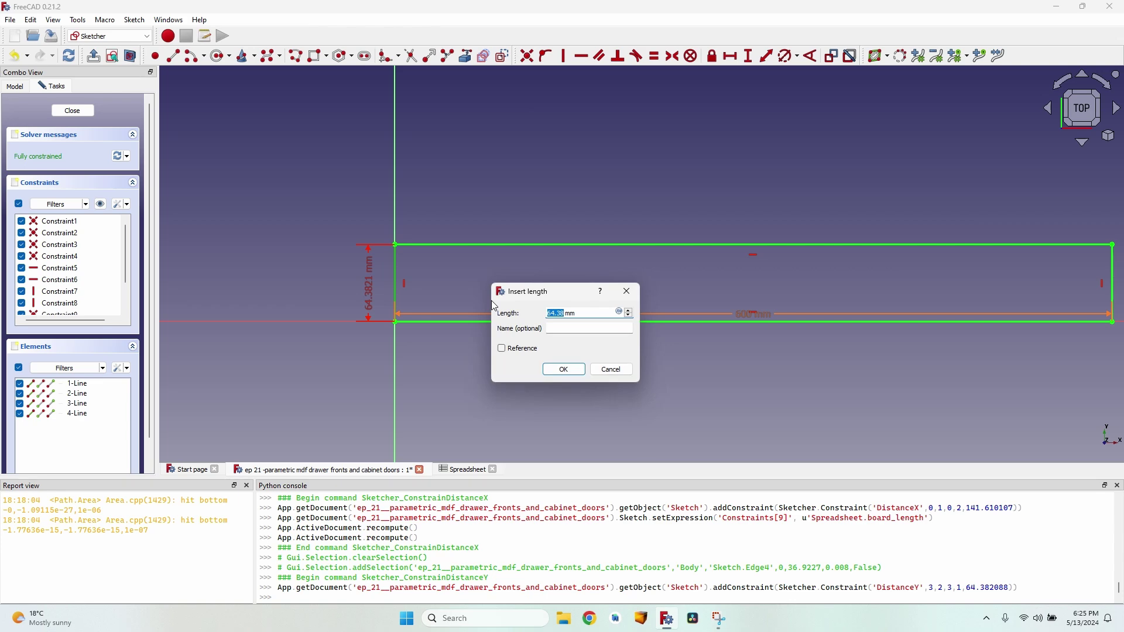
pyautogui.press('=')
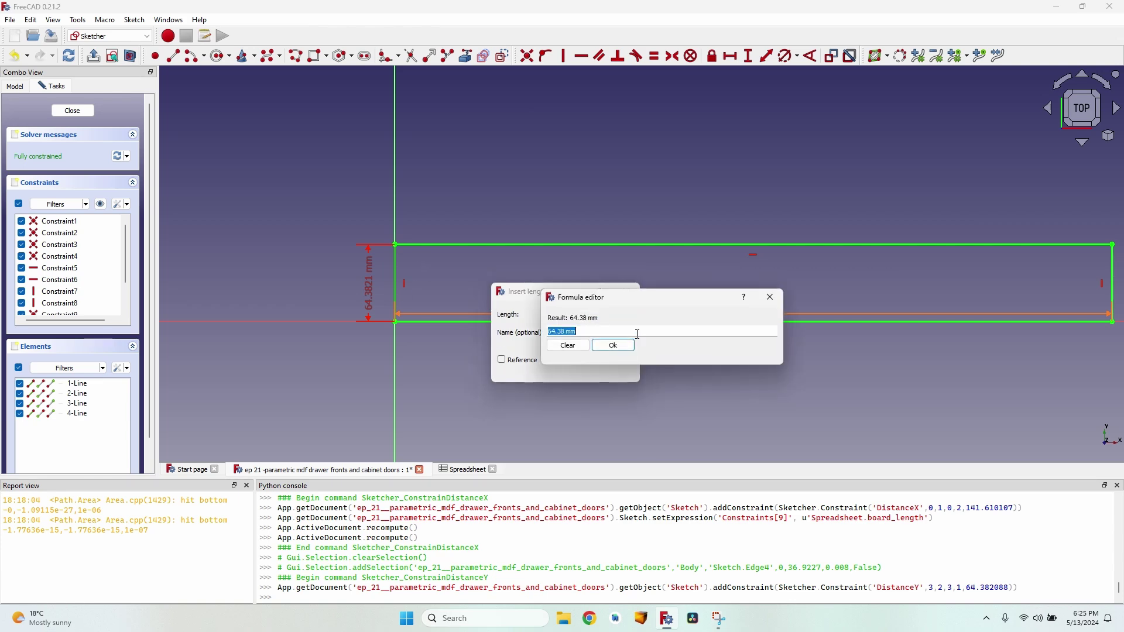
pyautogui.write('Spreadsheet.')
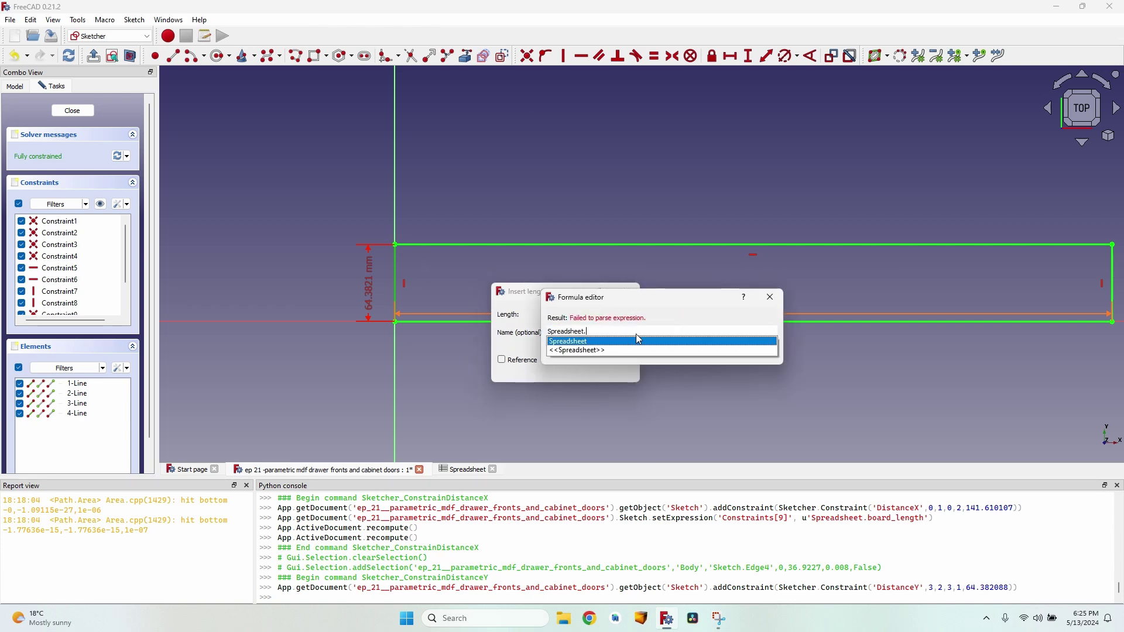
pyautogui.write('board_width')
pyautogui.press('Return')
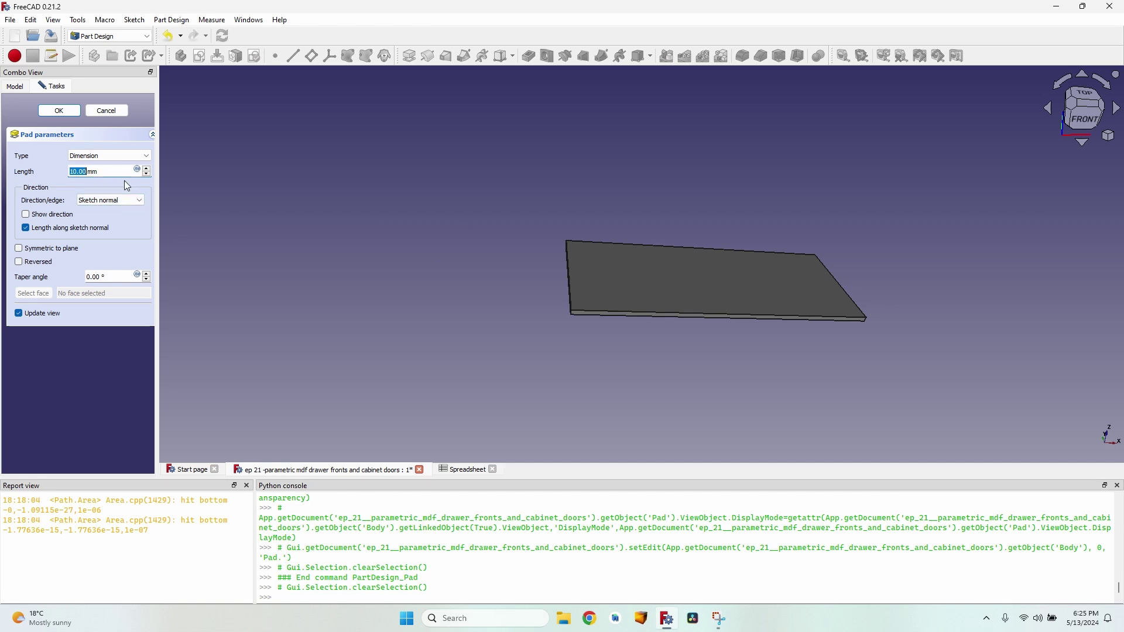
# Pad the board rectangle with its length linked to Spreadsheet.board_thickness.
pyautogui.press('=')
pyautogui.write('Spreadsheet.board_')
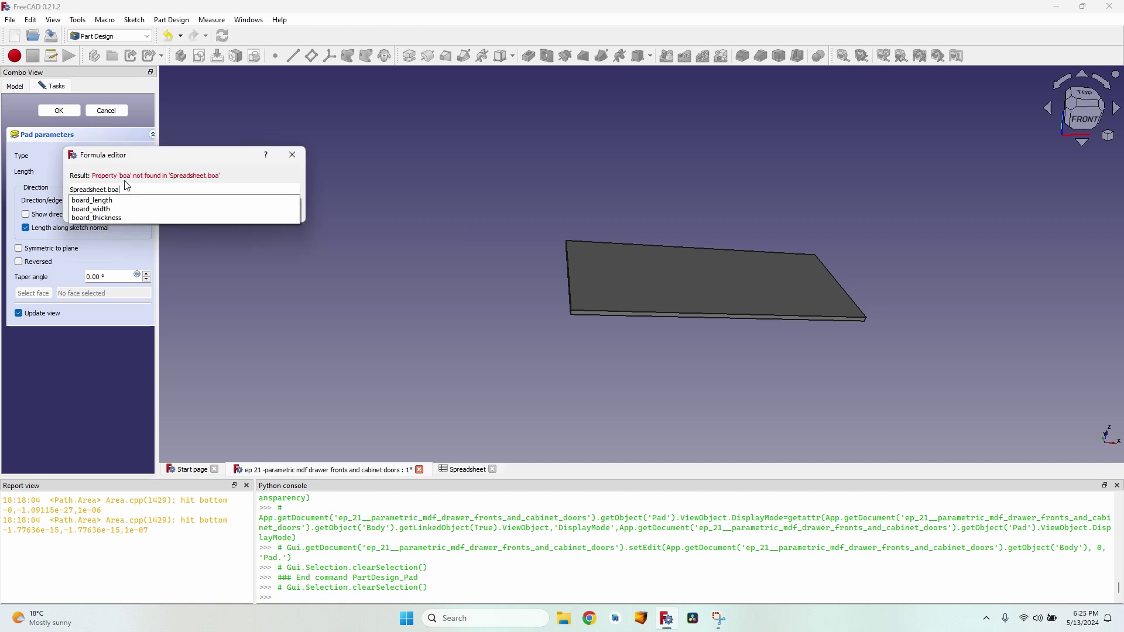
pyautogui.press('Down')
pyautogui.press('Down')
pyautogui.press('Down')
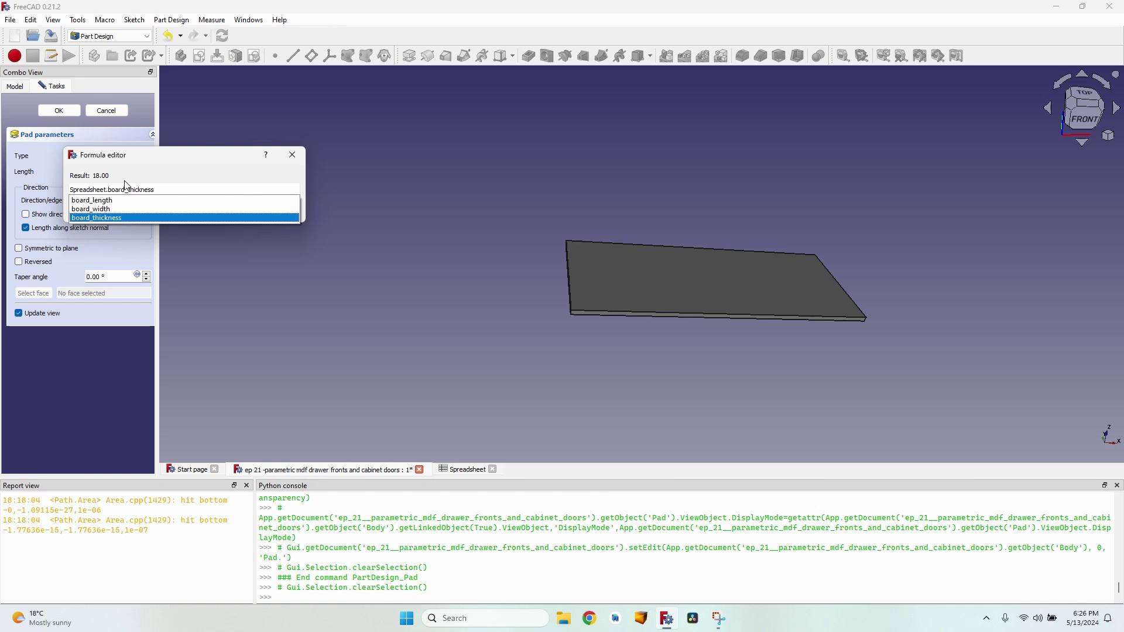
pyautogui.press('Return')
pyautogui.press('Return')
pyautogui.click(60, 110)
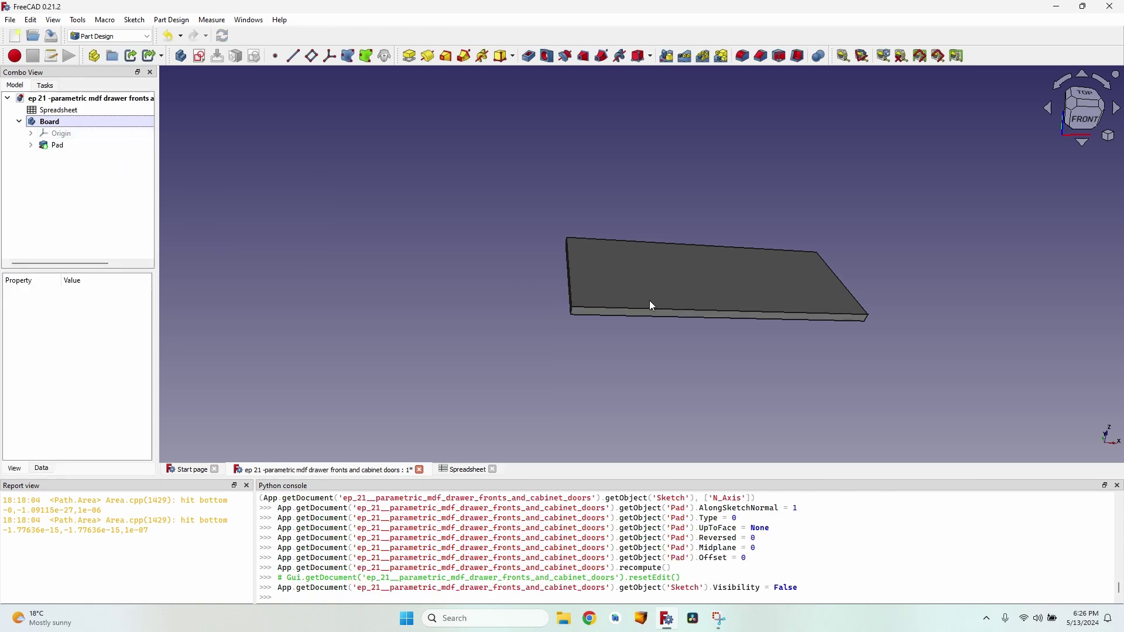
# Create a sketch on the XY plane and draw a rectangle about 513 mm long inside the board's outline.
pyautogui.moveTo(648, 300); pyautogui.dragTo(673, 292, button='middle')
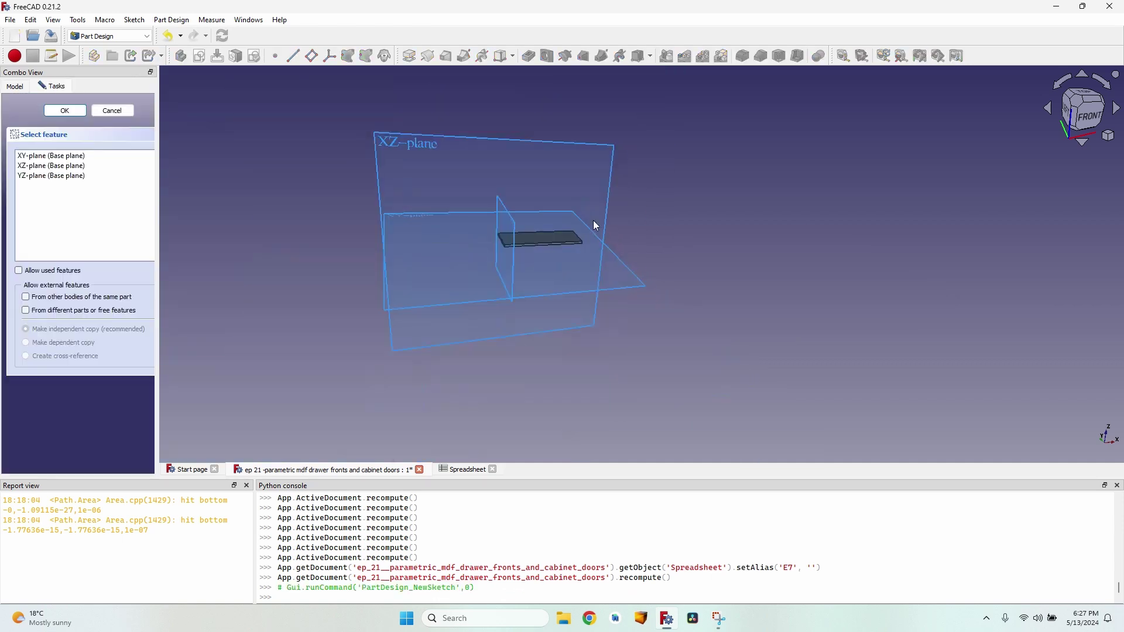
pyautogui.moveTo(404, 304)
pyautogui.mouseDown(button='middle')
pyautogui.moveTo(449, 313)
pyautogui.moveTo(440, 306)
pyautogui.mouseUp(button='middle')
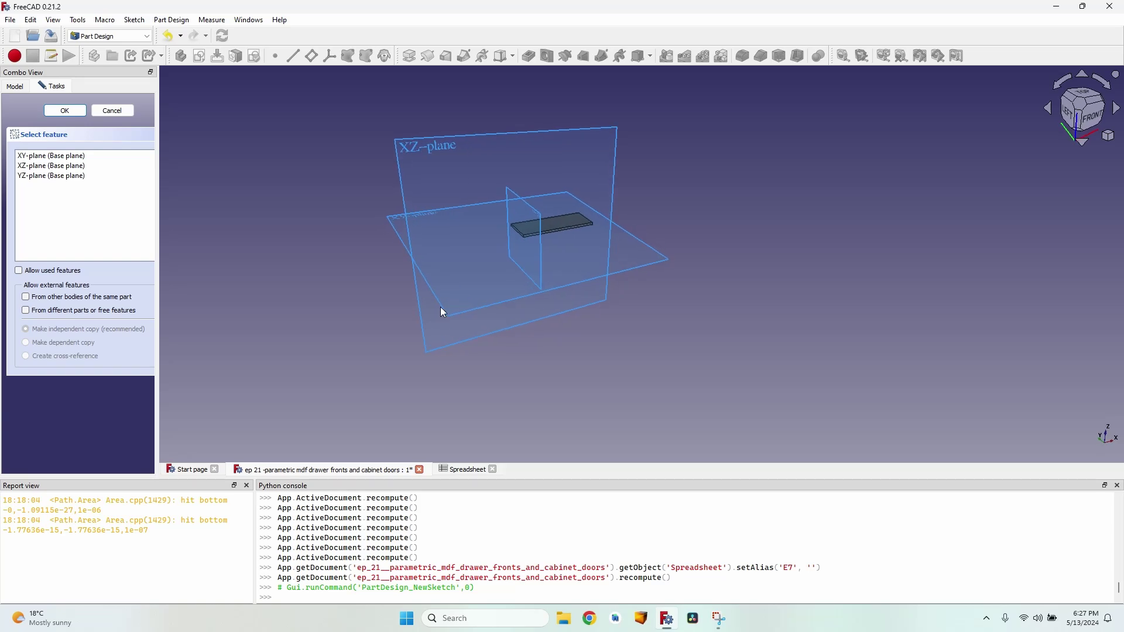
pyautogui.click(458, 319)
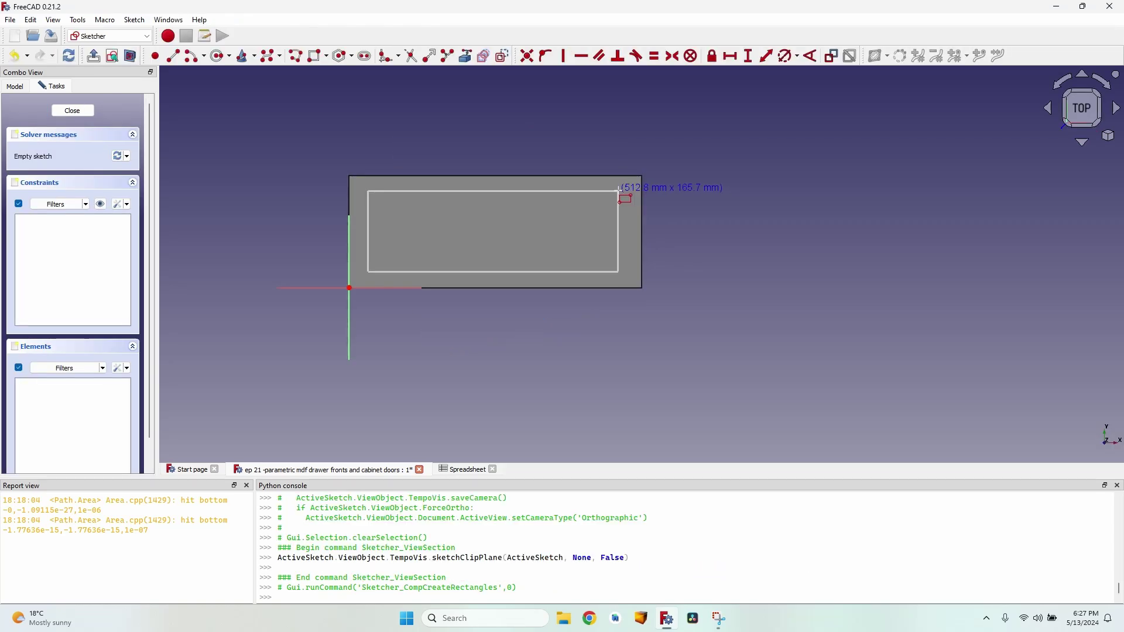
pyautogui.click(626, 188)
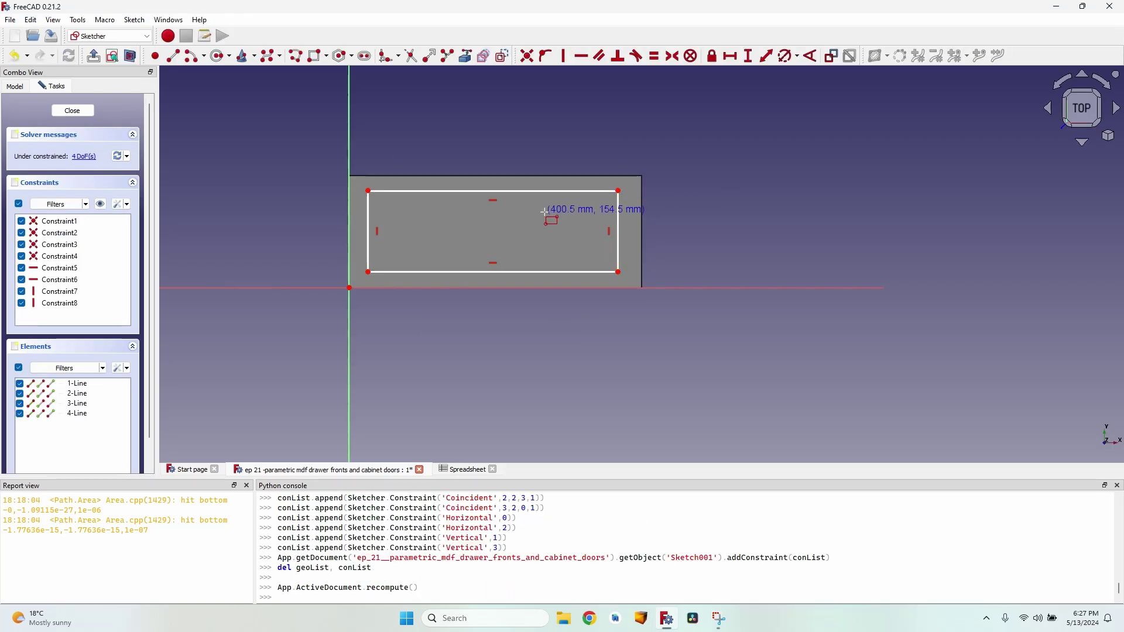
pyautogui.scroll(5, 445, 237)
pyautogui.scroll(-2, 444, 237)
pyautogui.press('Escape')
# Constrain the length of the inner rectangle's lower side to Spreadsheet.board_length - 2*Spreadsheet.offset.
pyautogui.click(629, 307)
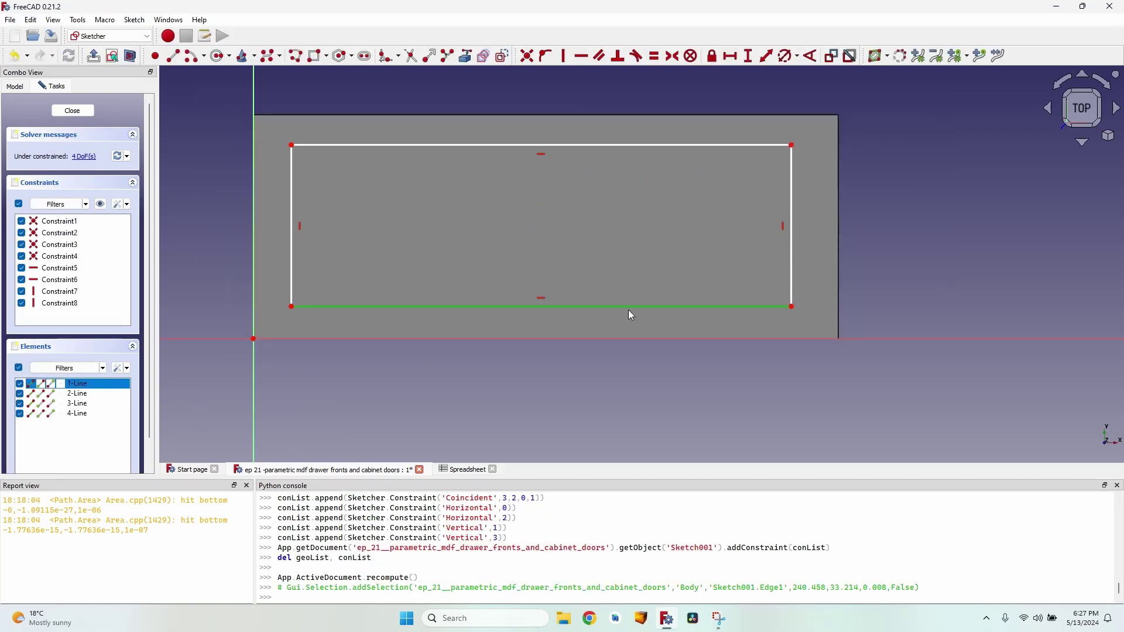
pyautogui.write('l')
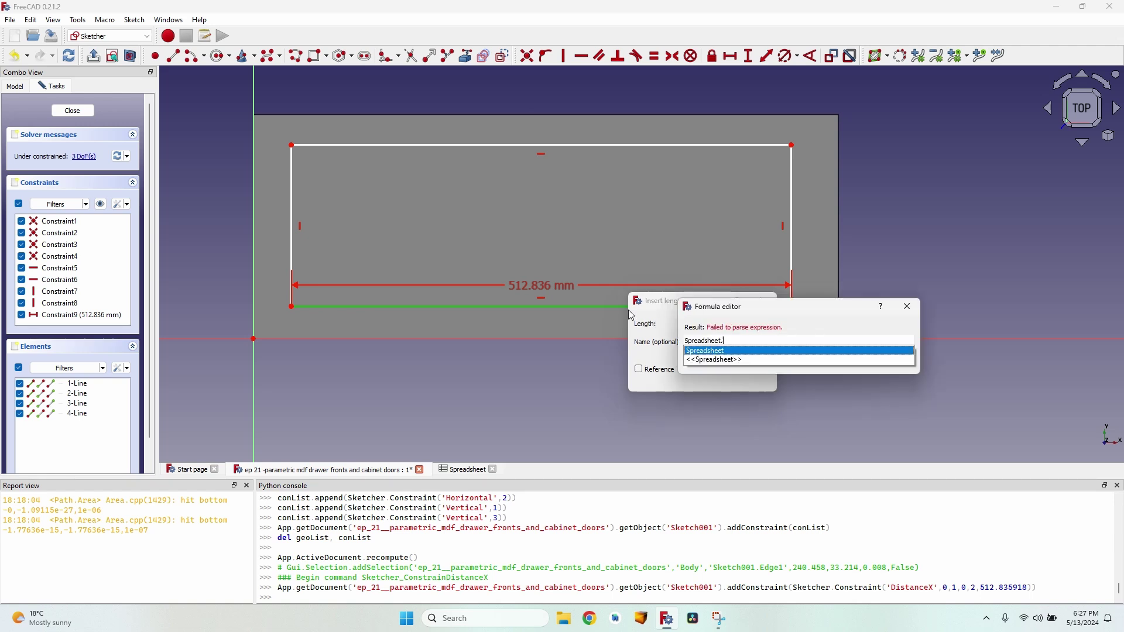
pyautogui.write('=Spreadsheet.board_')
pyautogui.press('Down')
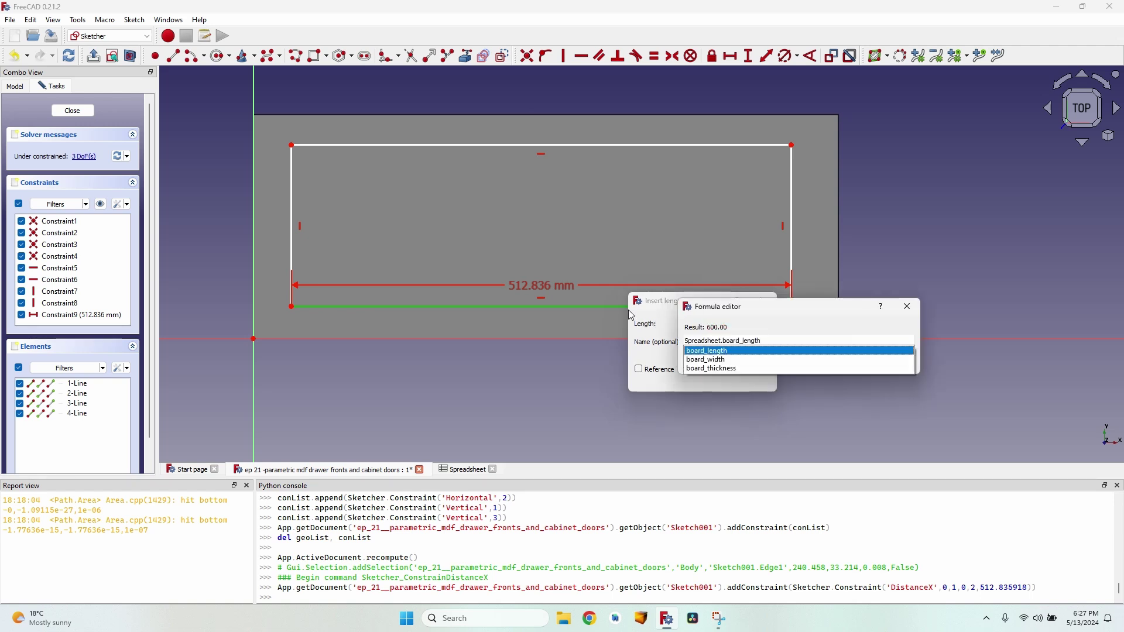
pyautogui.write('-2*')
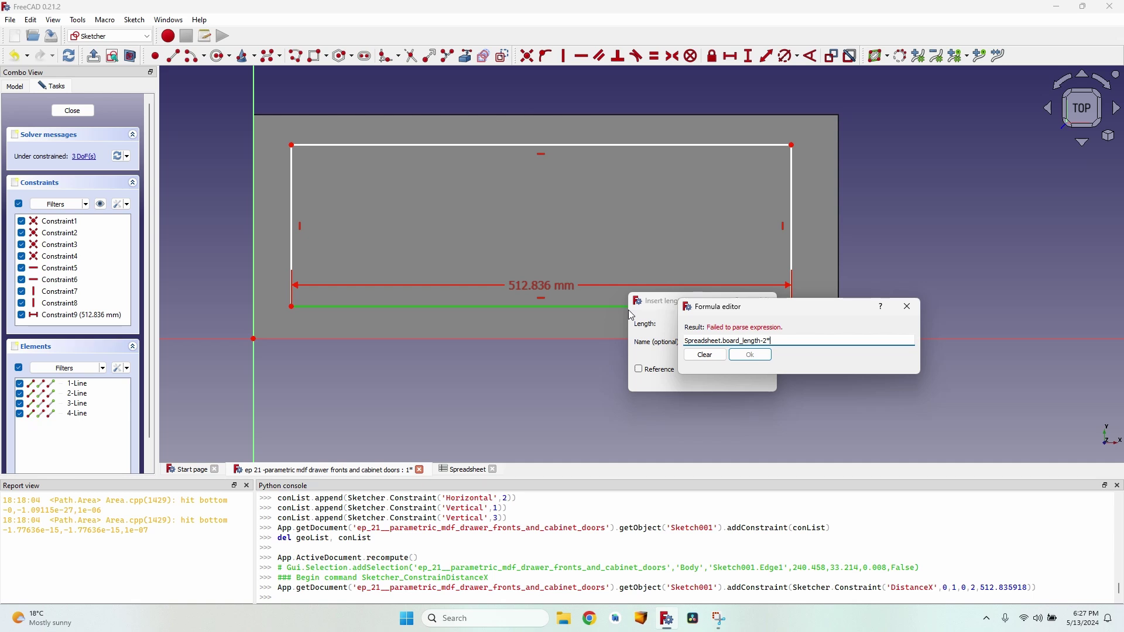
pyautogui.write('sp')
# Constrain the vertical length of the inner rectangle's side nearest the Y axis to Spreadsheet.board_width - 2*Spreadsheet.offset.
pyautogui.click(286, 206)
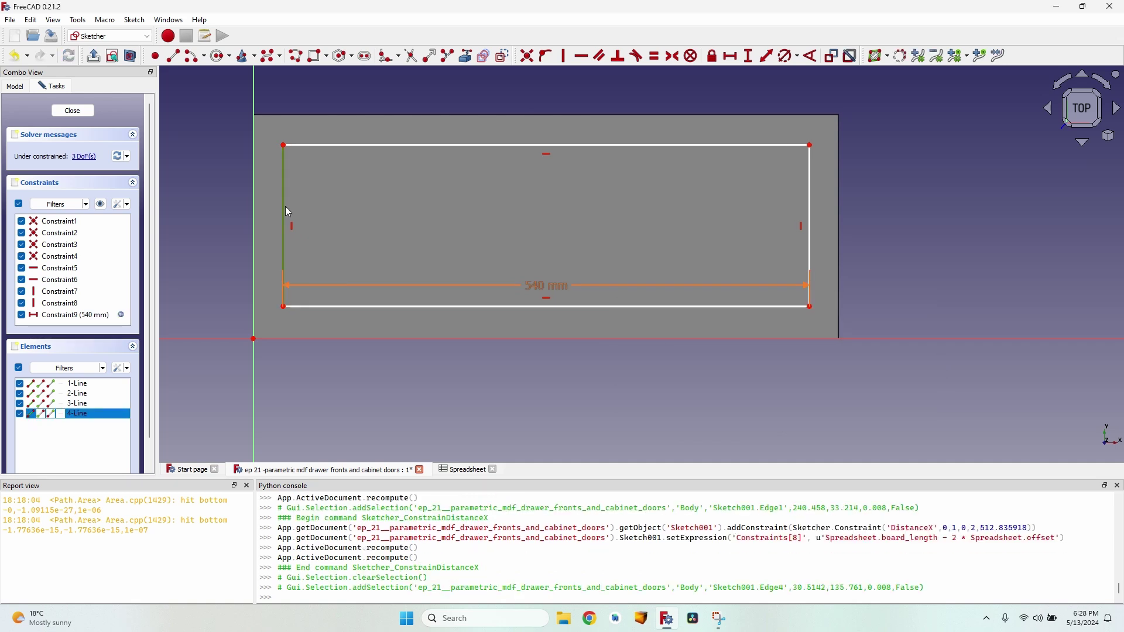
pyautogui.write('i=Spreadsheet.board_width-2')
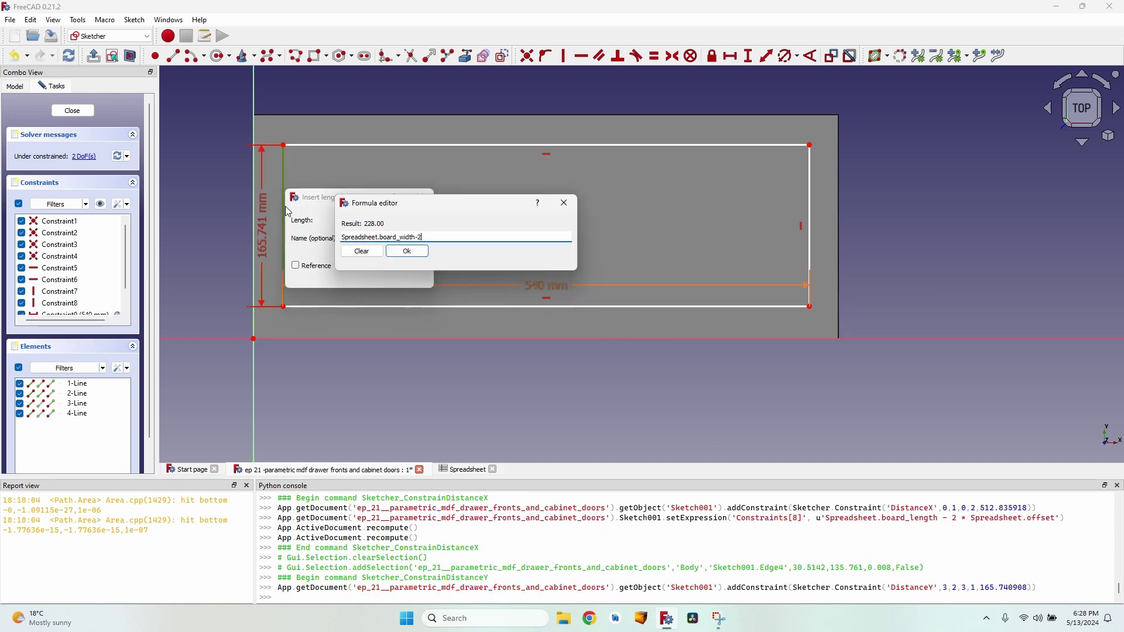
pyautogui.write('*Spreadsheet.offsetr')
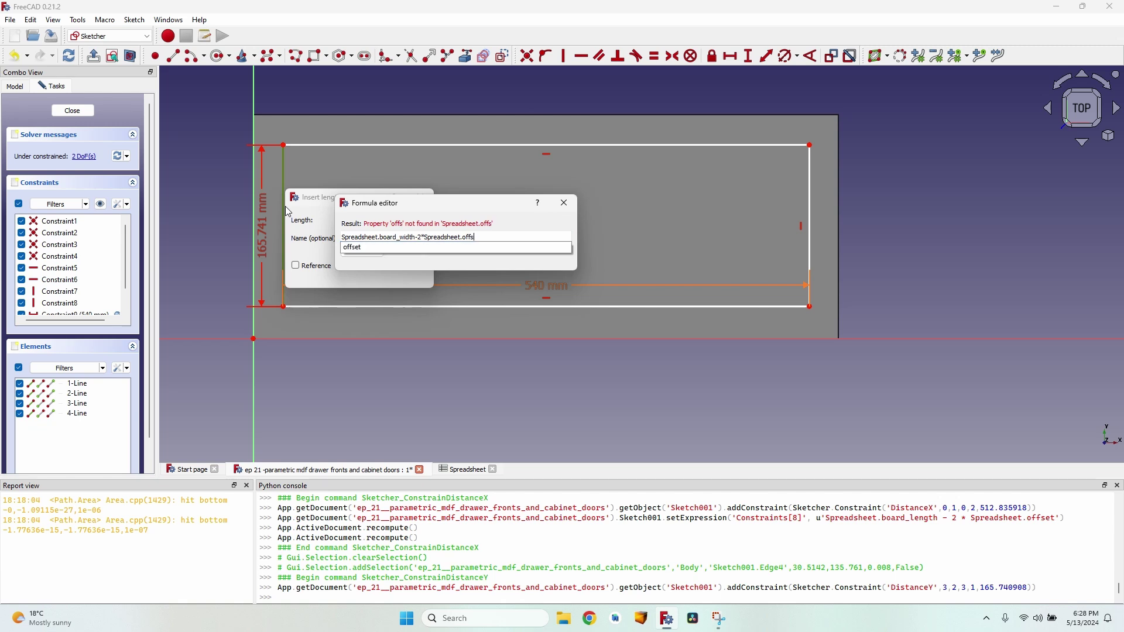
pyautogui.press('BackSpace')
pyautogui.press('Return')
pyautogui.press('Return')
pyautogui.press('Return')
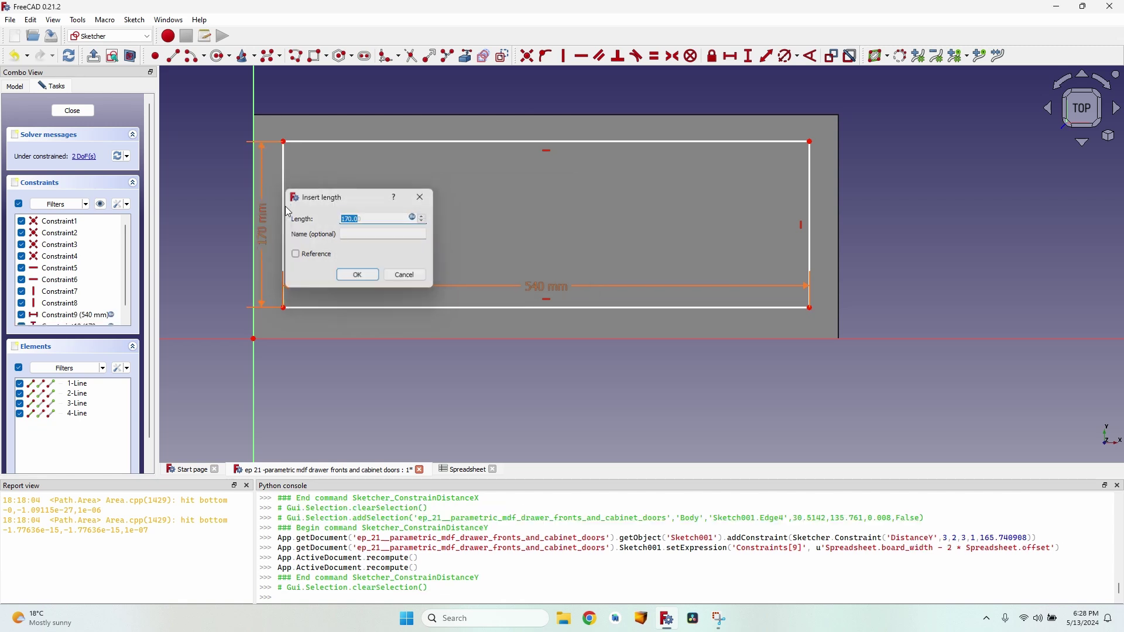
# Constrain the horizontal distance from the origin to the inner rectangle's lower-left corner to Spreadsheet.offset.
pyautogui.moveTo(376, 151)
pyautogui.mouseDown()
pyautogui.moveTo(449, 152)
pyautogui.moveTo(368, 151)
pyautogui.moveTo(373, 162)
pyautogui.mouseUp()
pyautogui.click(292, 316)
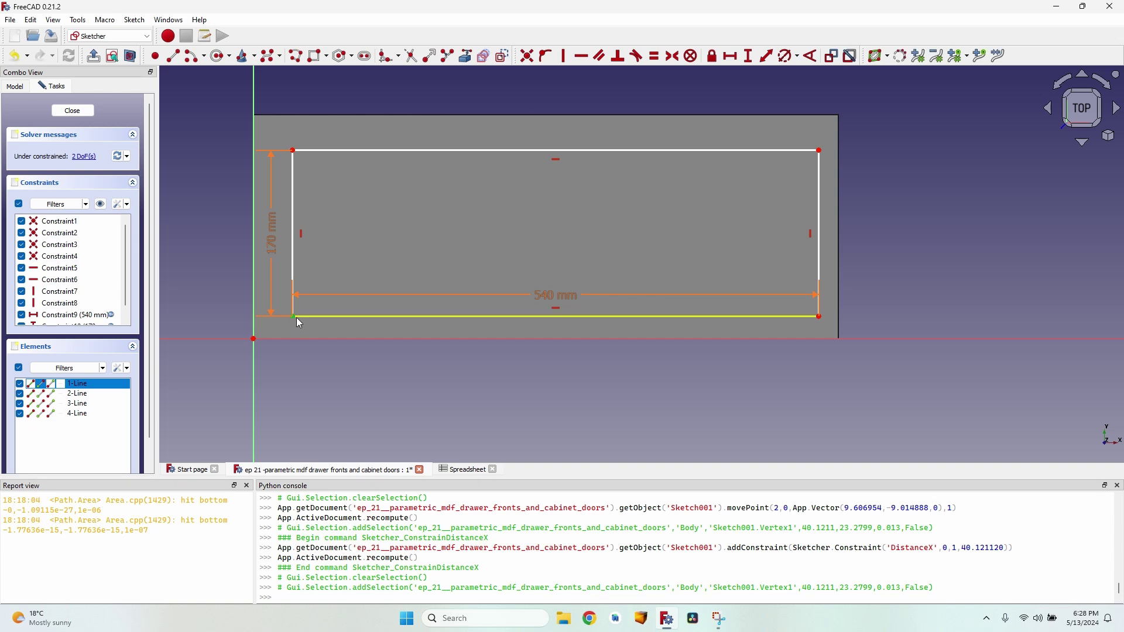
pyautogui.scroll(4, 296, 318)
pyautogui.press('l')
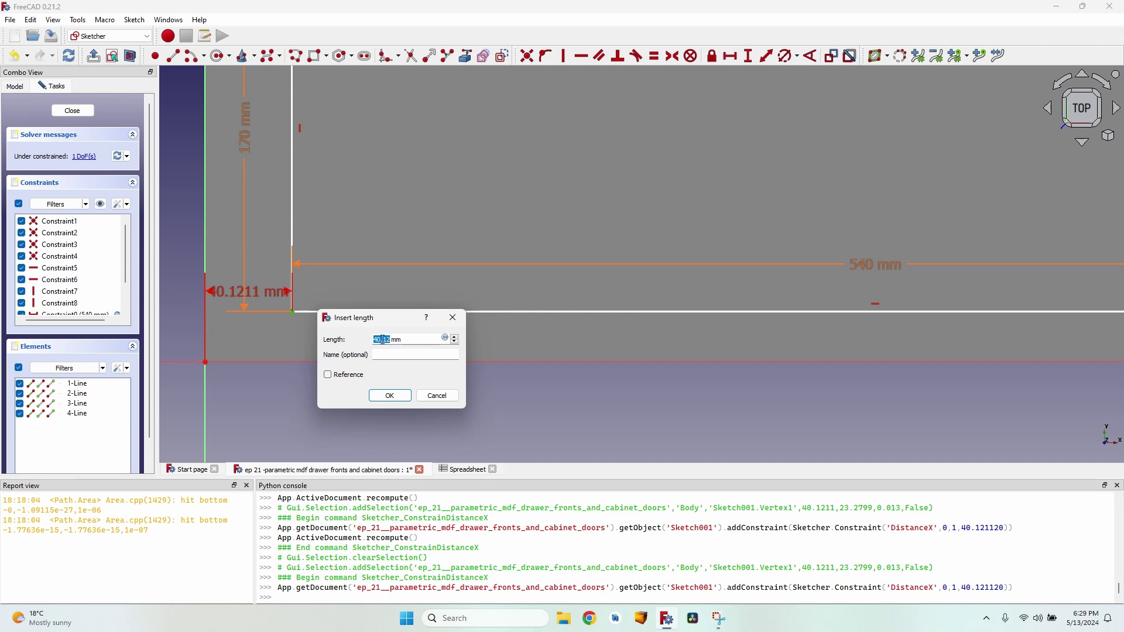
pyautogui.write('=Spreadsheet.offset')
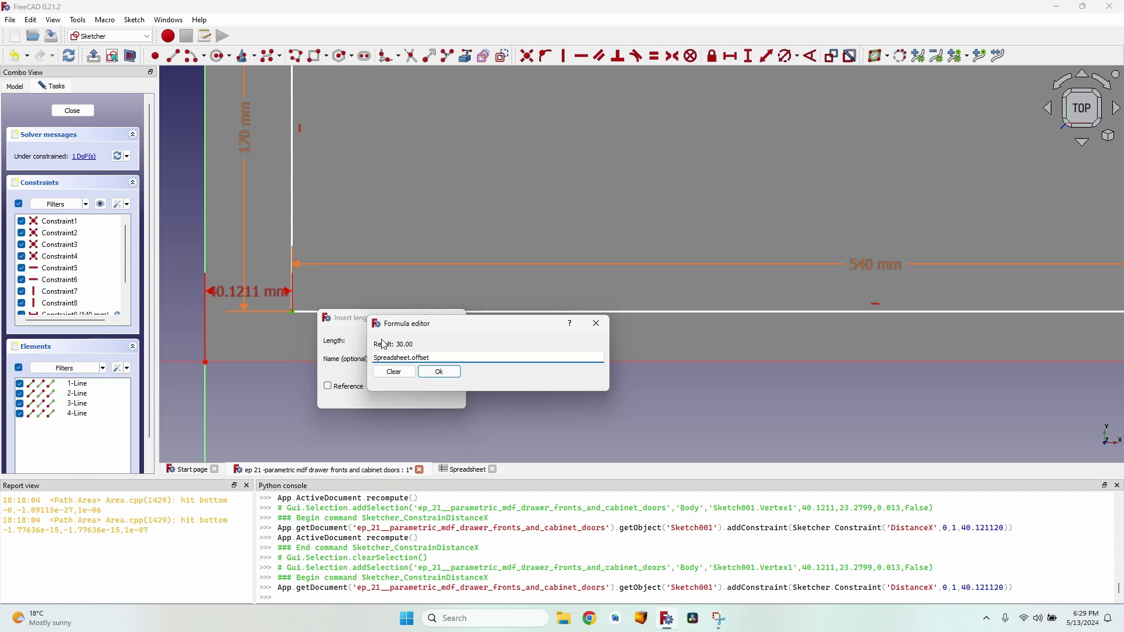
pyautogui.press('Return')
pyautogui.press('Return')
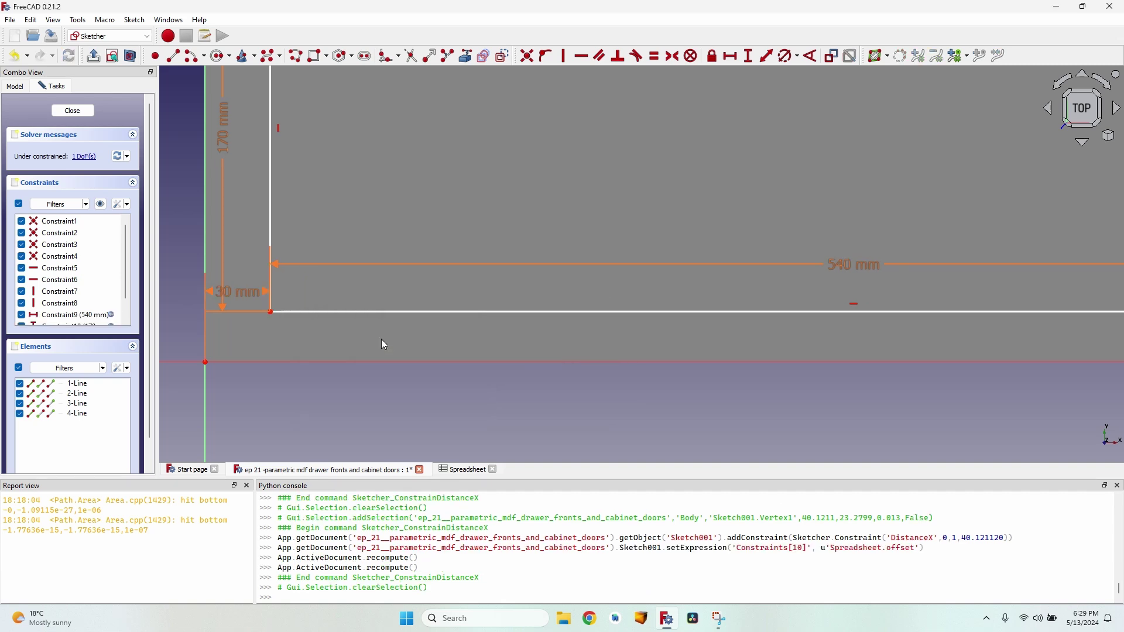
# Constrain the vertical distance from the origin to the inner rectangle's lower-left corner to Spreadsheet.offset.
pyautogui.click(270, 311)
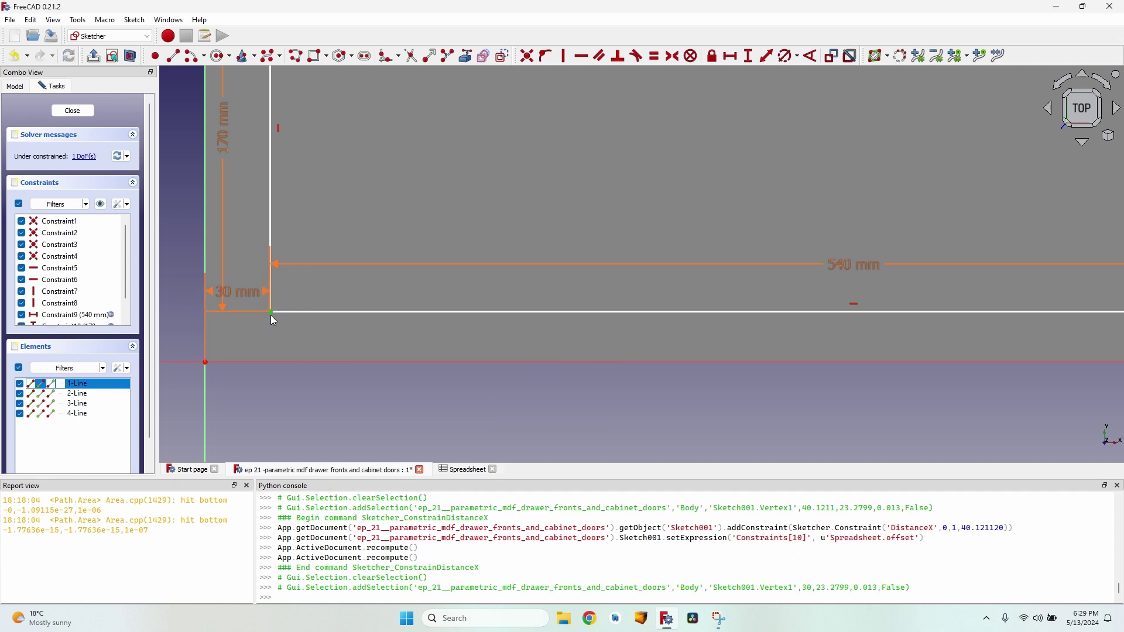
pyautogui.press('i')
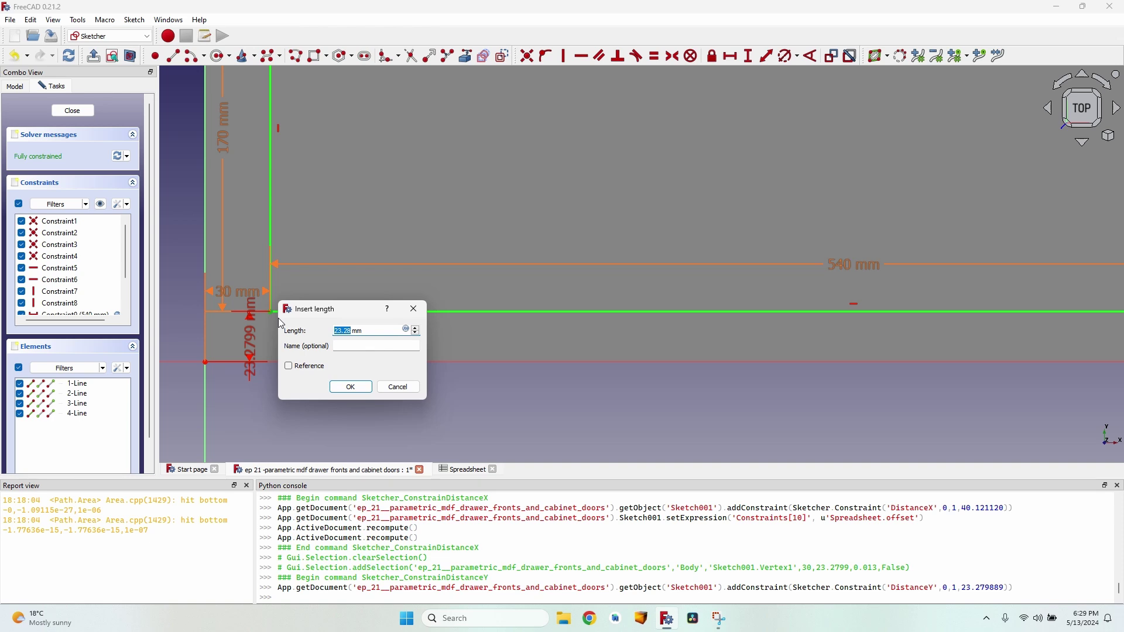
pyautogui.press('=')
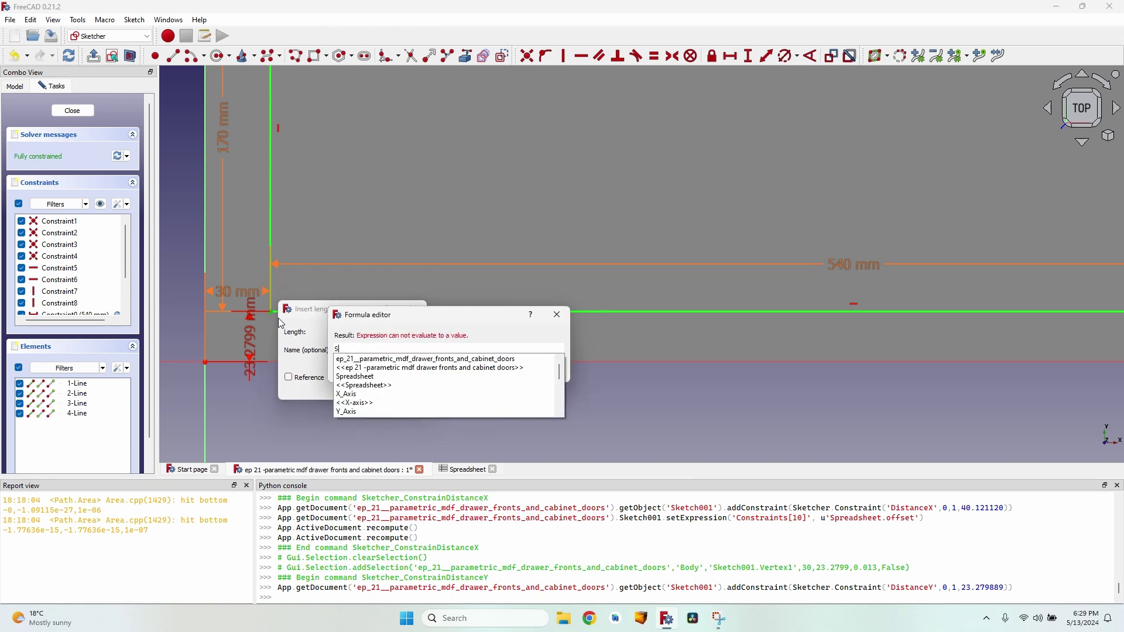
pyautogui.write('Spreadsheet.offset')
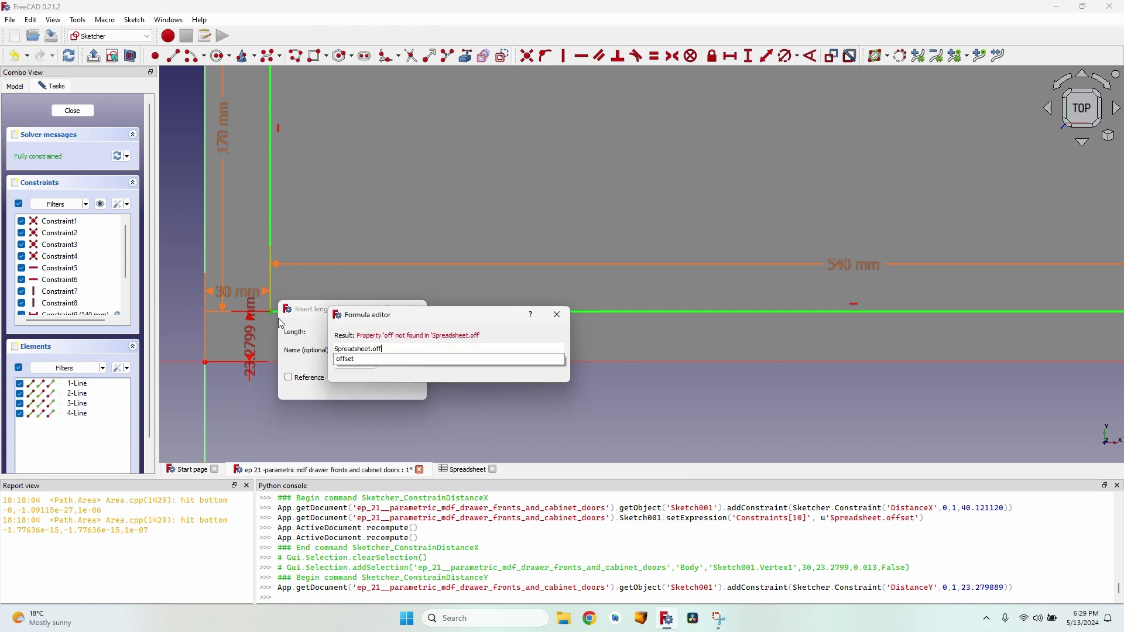
pyautogui.press('Return')
pyautogui.press('Return')
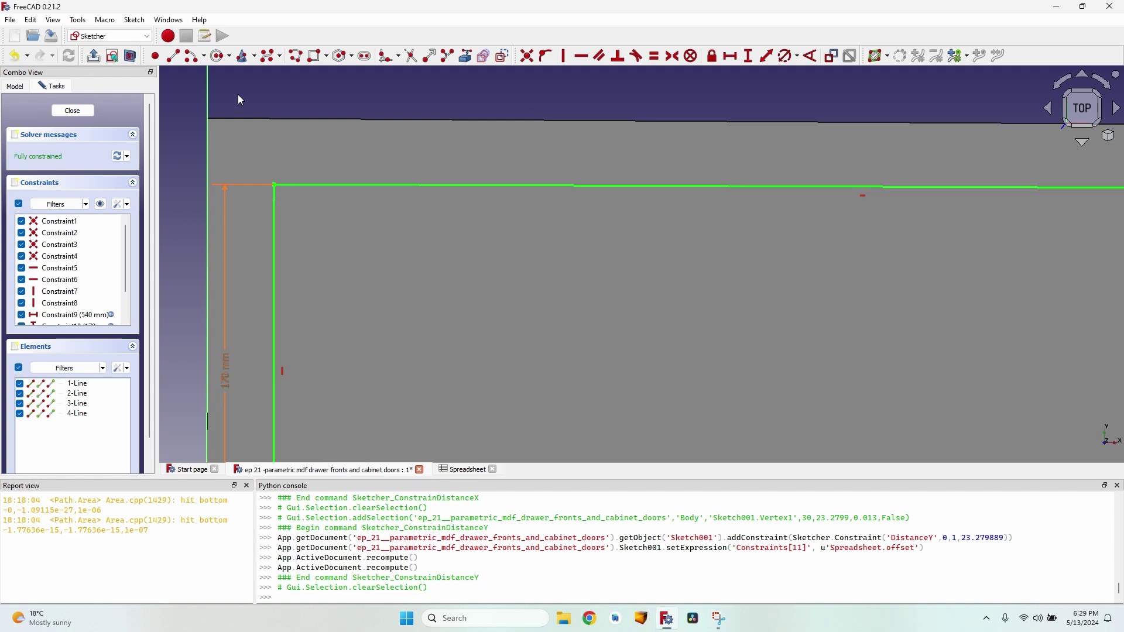
# Draw an inward quarter arc of about 23 mm radius centred on the inner rectangle's upper-left corner, ending on both adjacent sides.
pyautogui.click(197, 58)
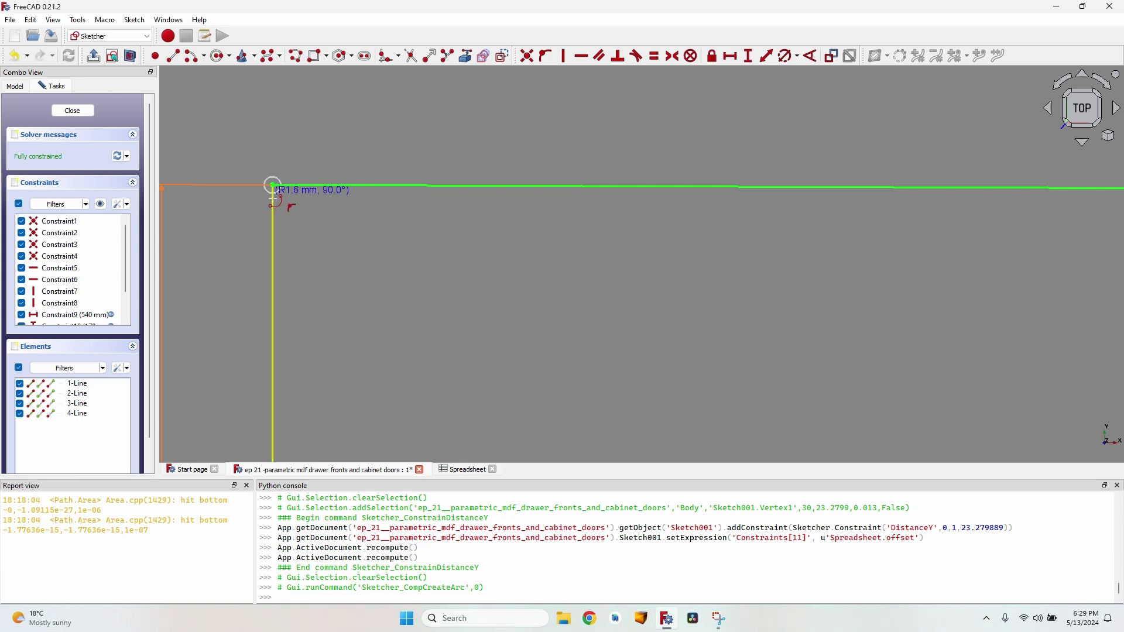
pyautogui.click(273, 185)
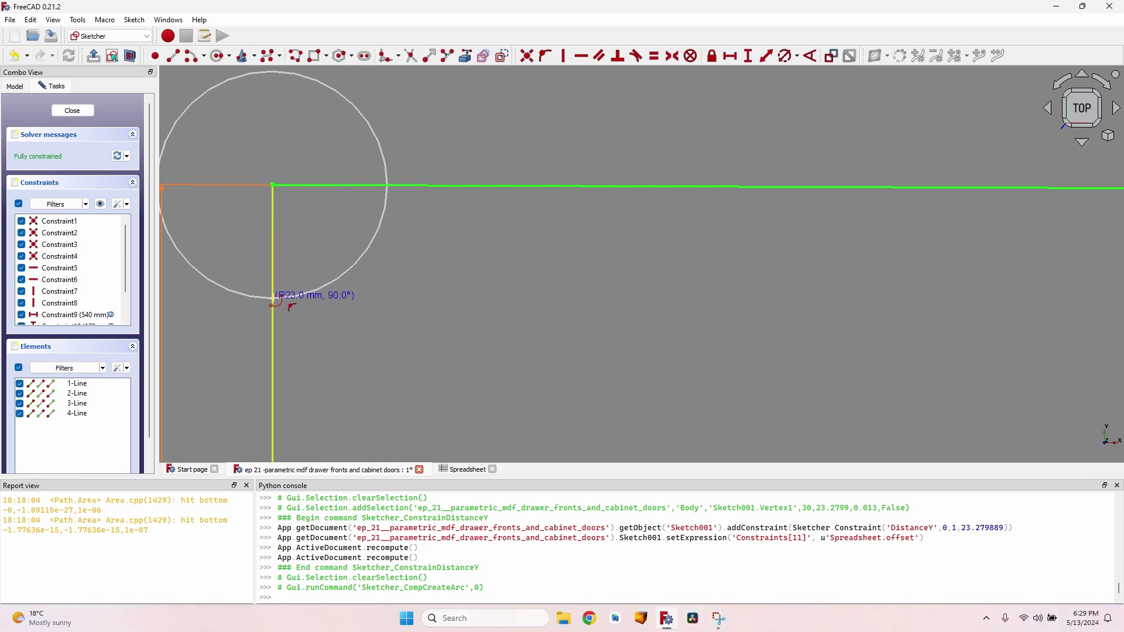
pyautogui.click(272, 300)
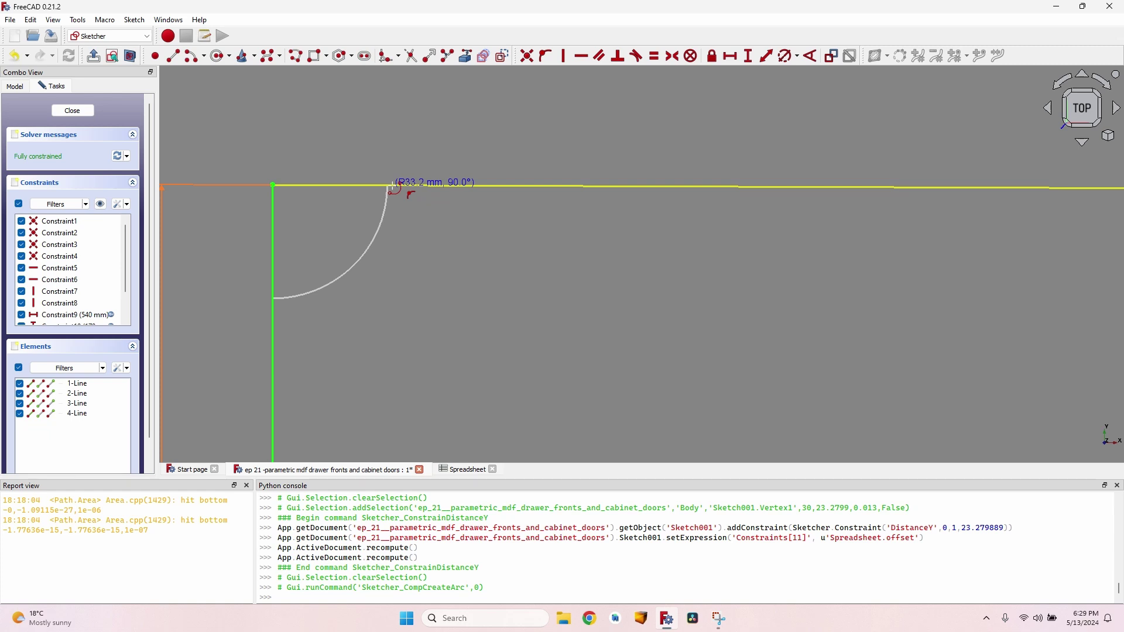
pyautogui.click(389, 186)
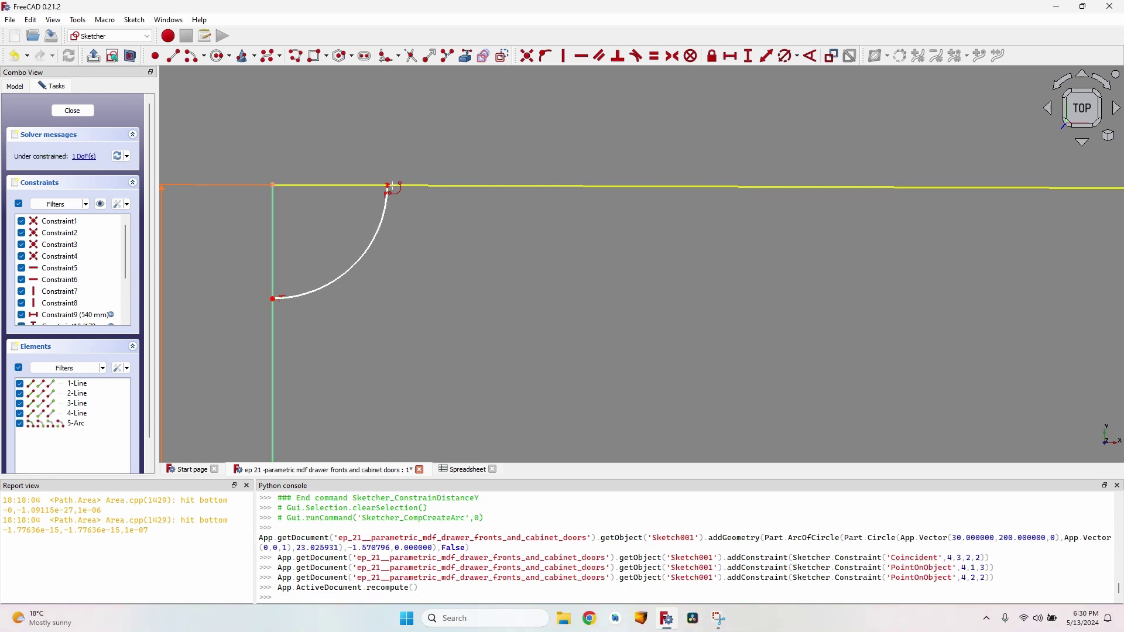
# Delete the arc end's constraint to the rectangle's upper side, move the end off that line, and constrain it back onto the line.
pyautogui.press('Delete')
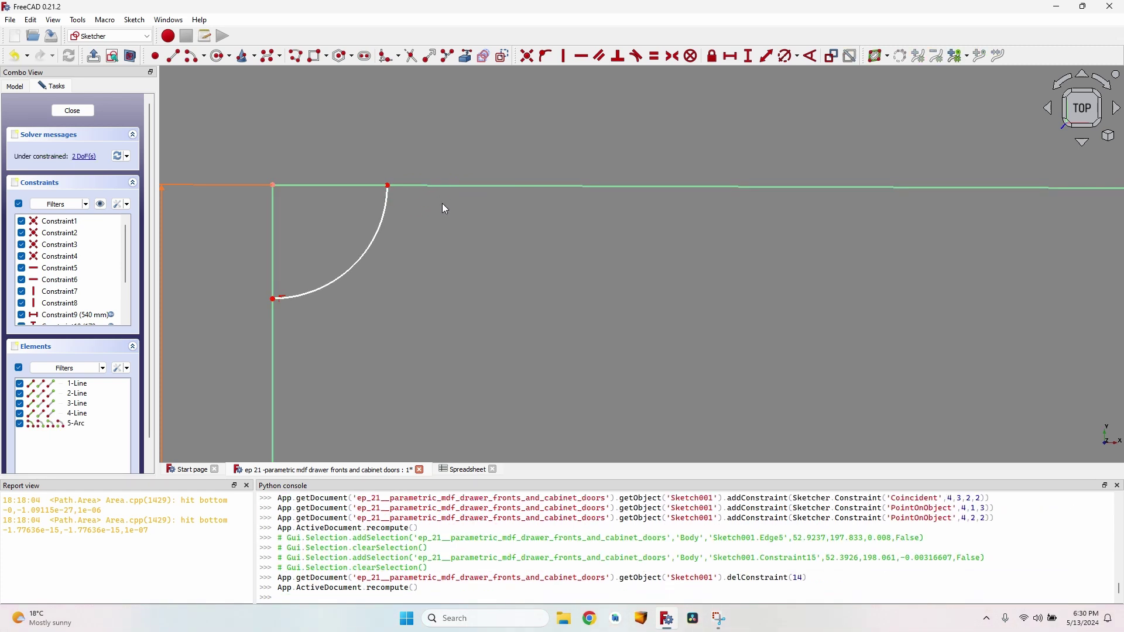
pyautogui.moveTo(388, 186); pyautogui.dragTo(403, 220)
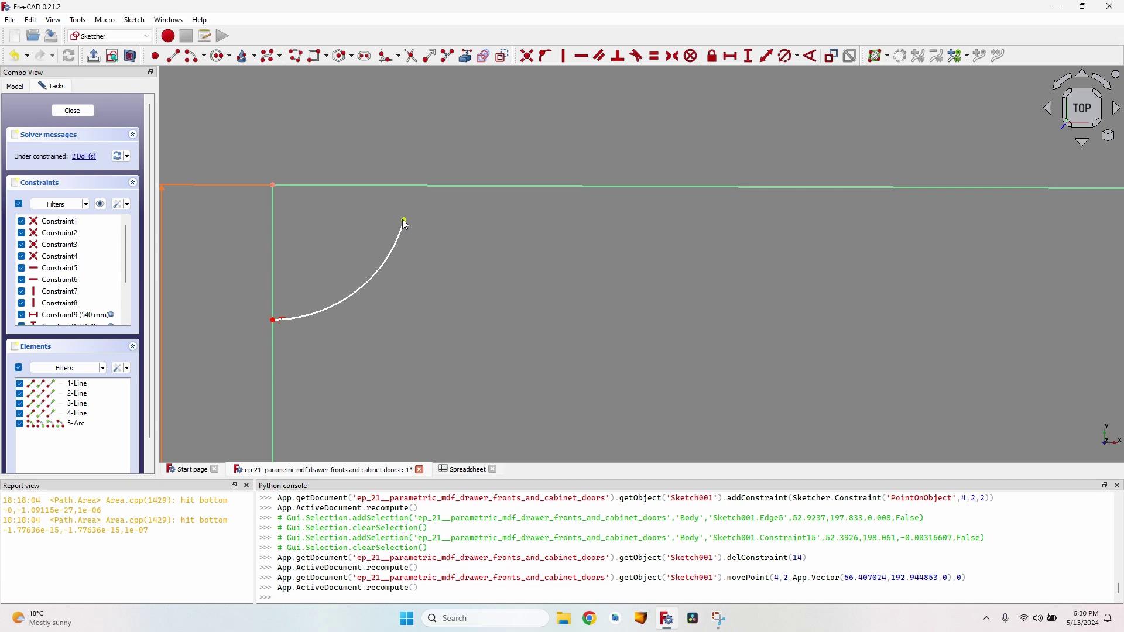
pyautogui.click(404, 220)
pyautogui.click(425, 186)
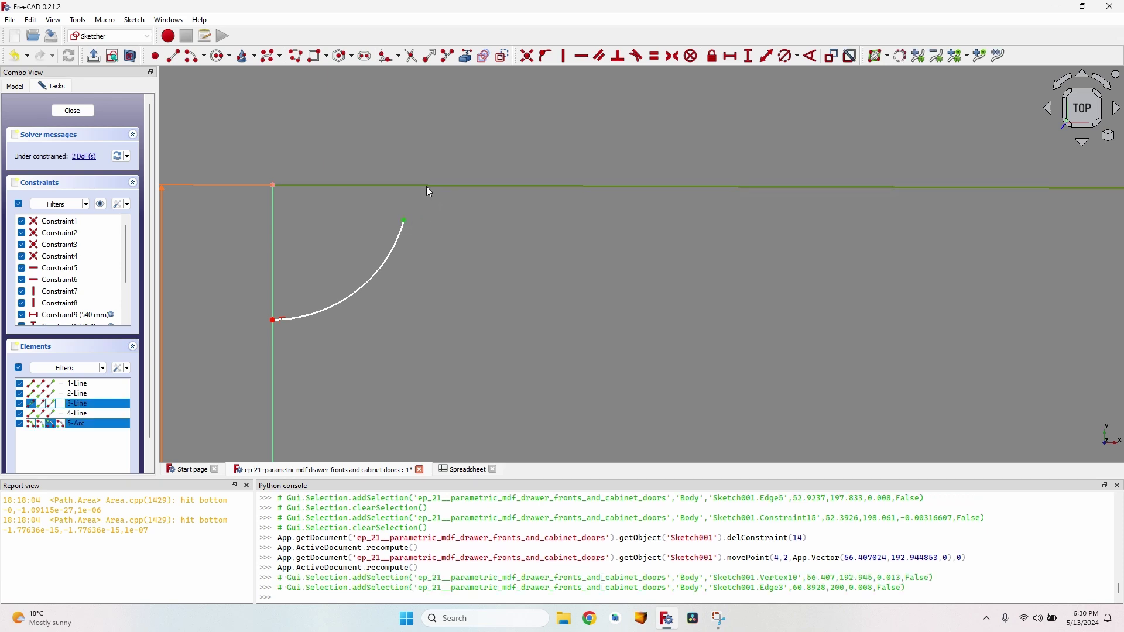
pyautogui.click(547, 56)
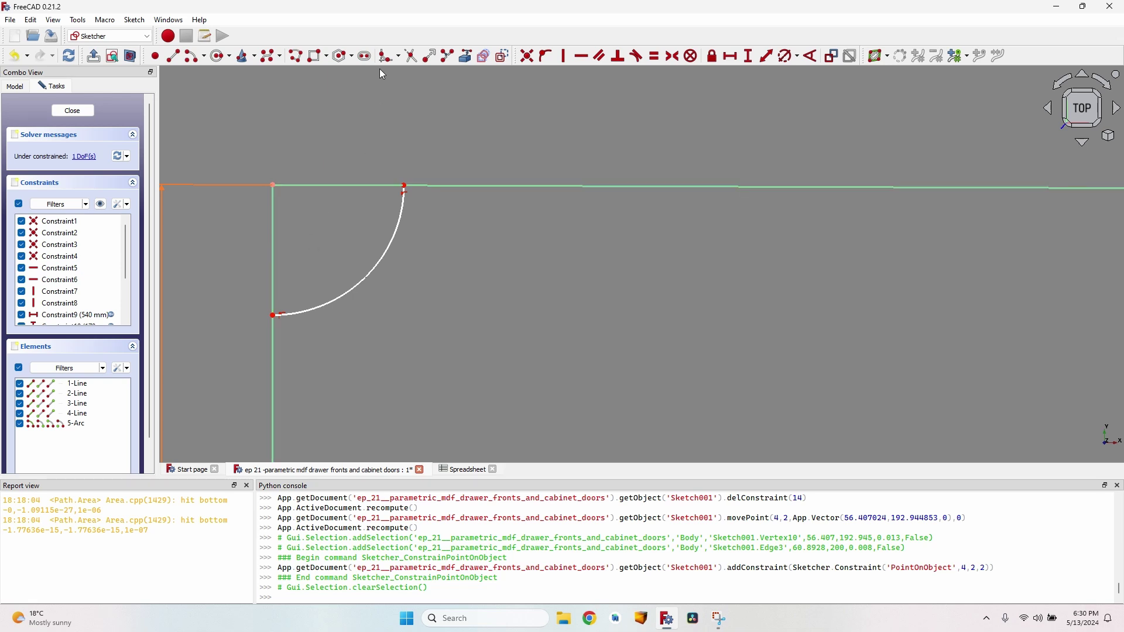
# Trim away the two rectangle segments between the upper-left corner and the ends of the arc.
pyautogui.click(411, 59)
pyautogui.click(341, 187)
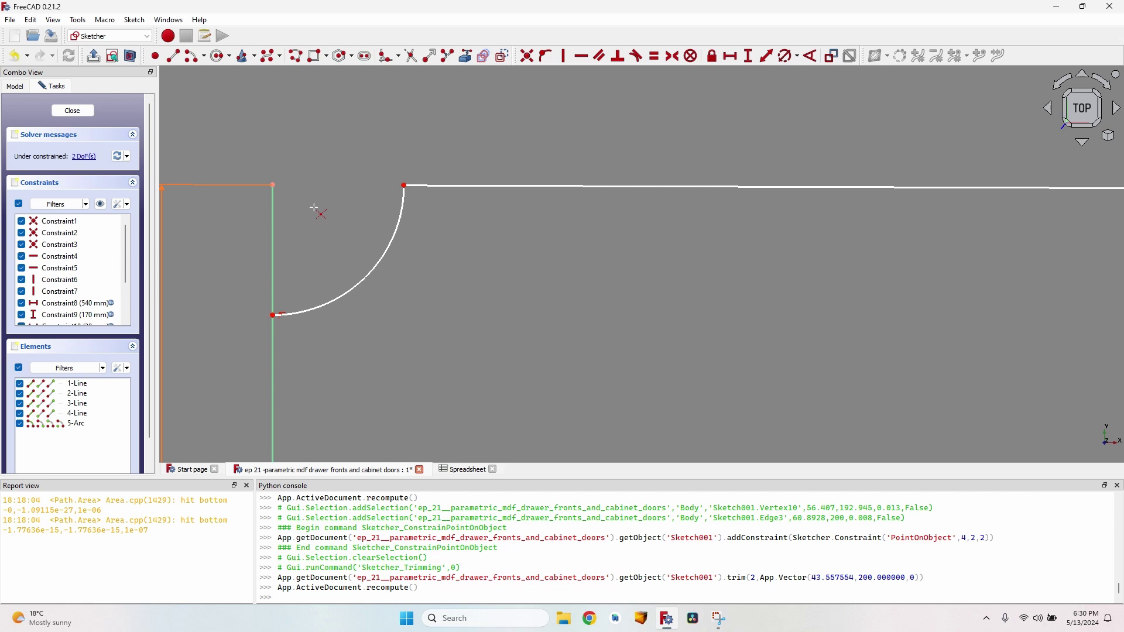
pyautogui.click(272, 248)
pyautogui.scroll(-5, 301, 193)
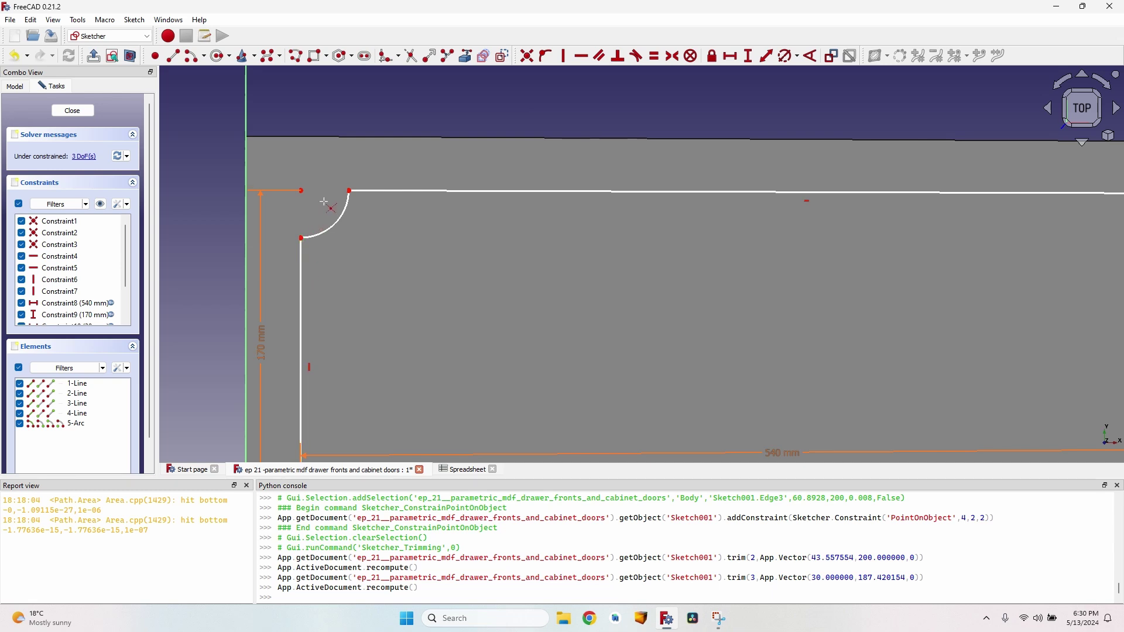
pyautogui.scroll(3, 328, 208)
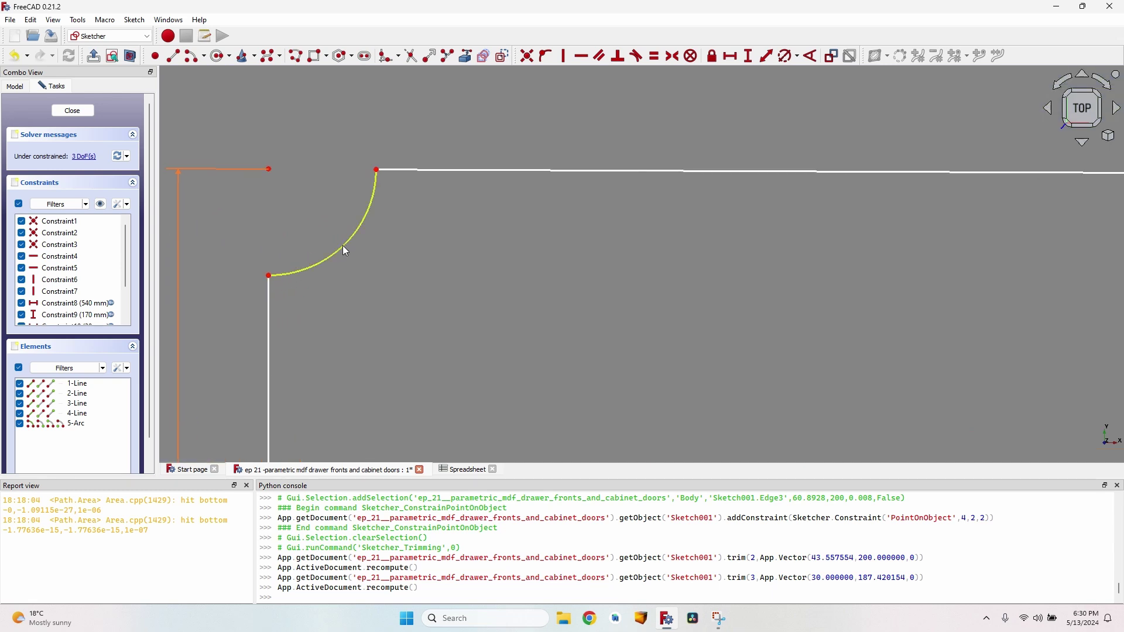
pyautogui.scroll(-5, 343, 245)
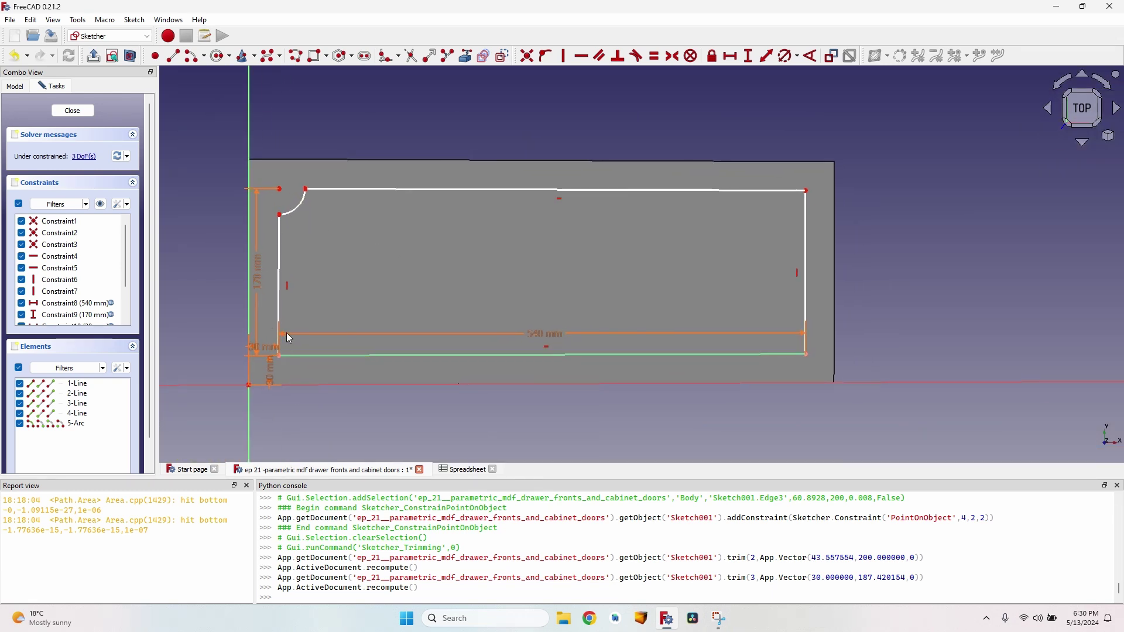
pyautogui.scroll(5, 310, 331)
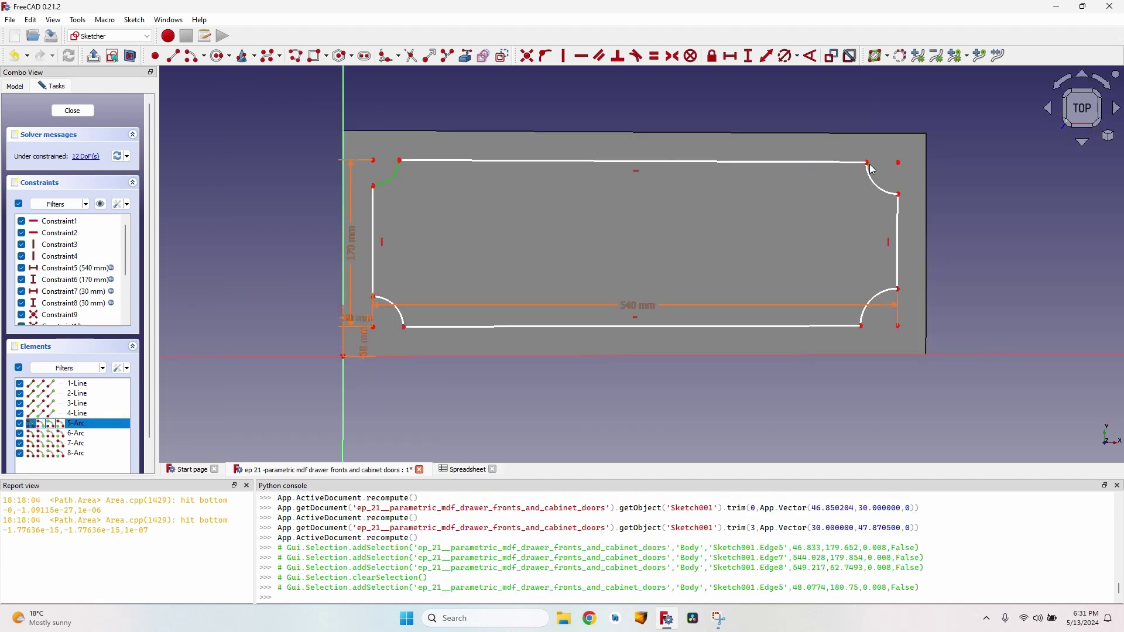
# Apply an equal constraint to all four corner arcs of the inner outline.
pyautogui.click(870, 176)
pyautogui.click(880, 294)
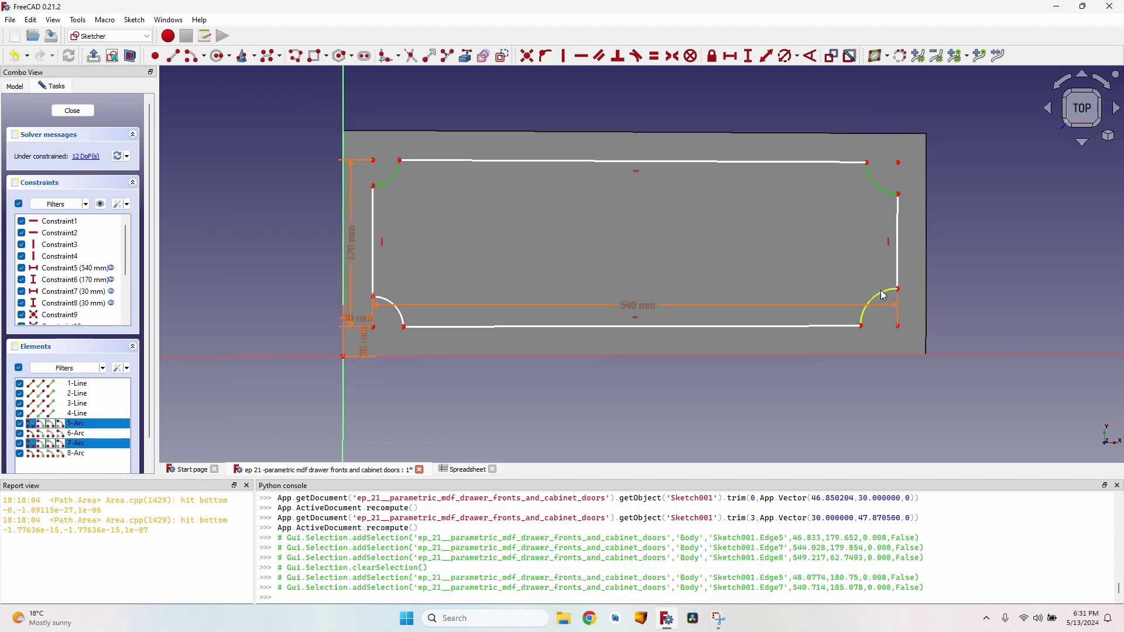
pyautogui.click(399, 313)
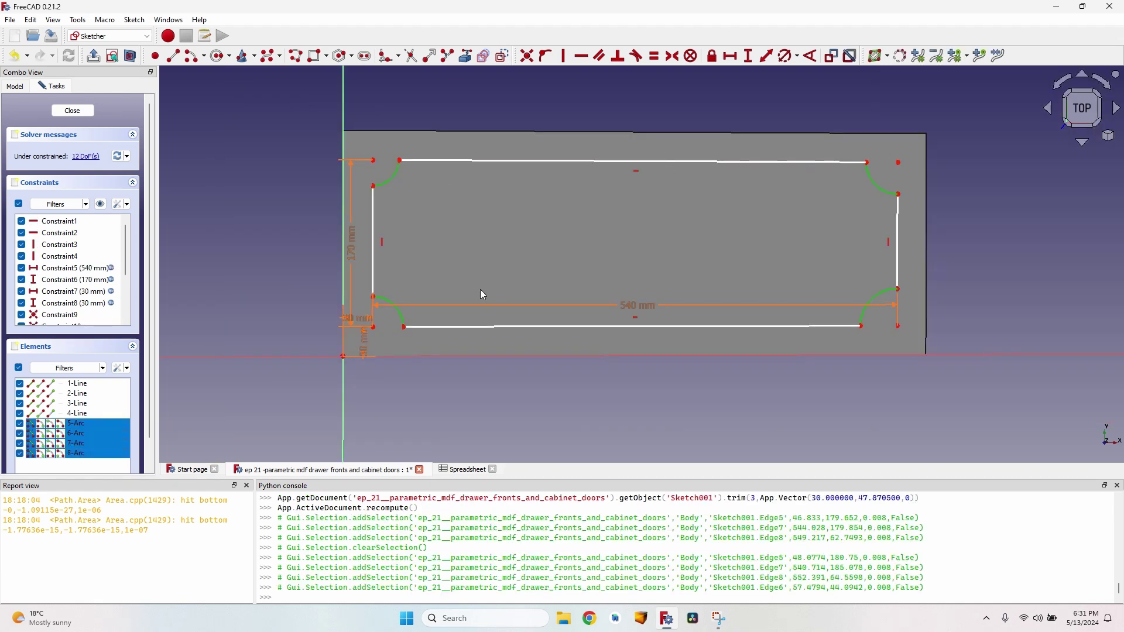
pyautogui.click(655, 57)
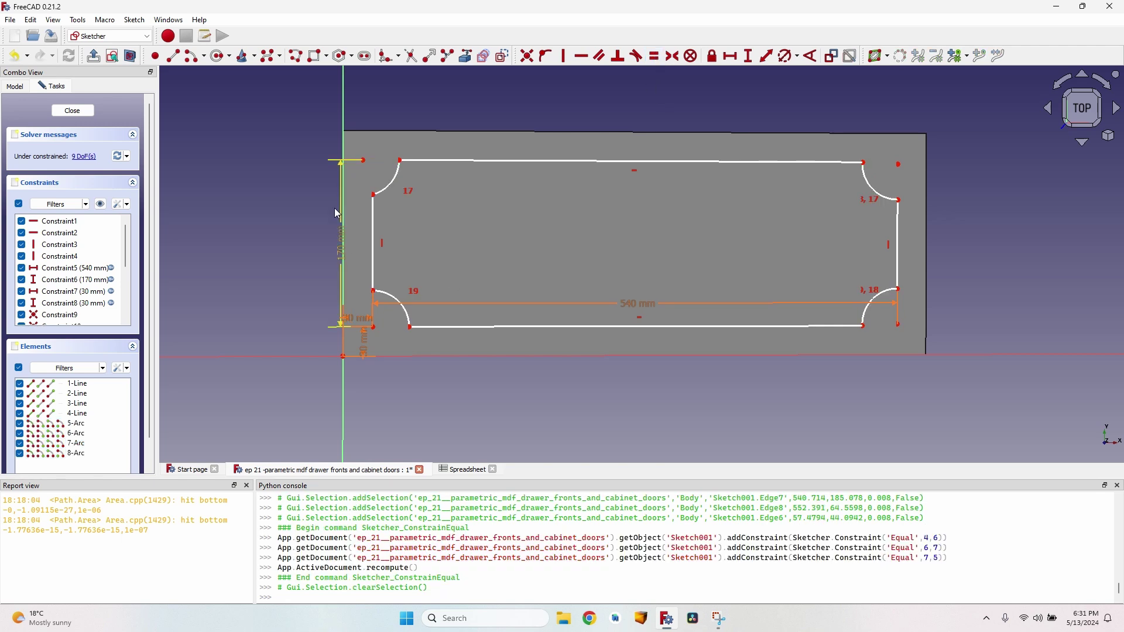
# Add a radius constraint to the inner outline's lower-left corner arc and drive it with the formula Spreadsheet.radius.
pyautogui.scroll(2, 420, 308)
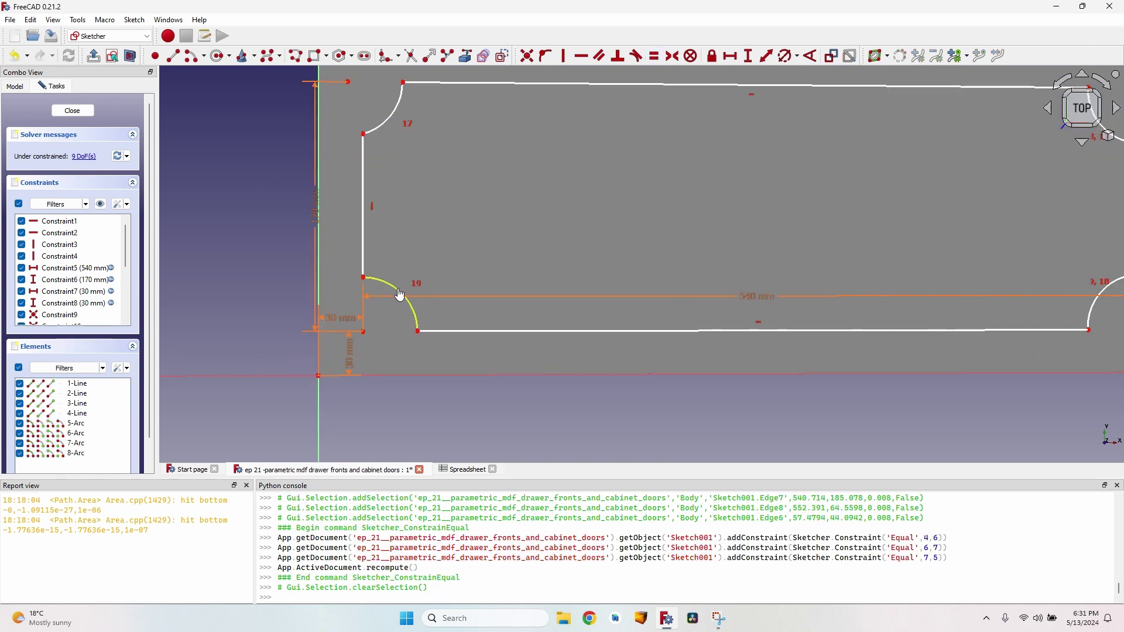
pyautogui.click(398, 295)
pyautogui.click(799, 56)
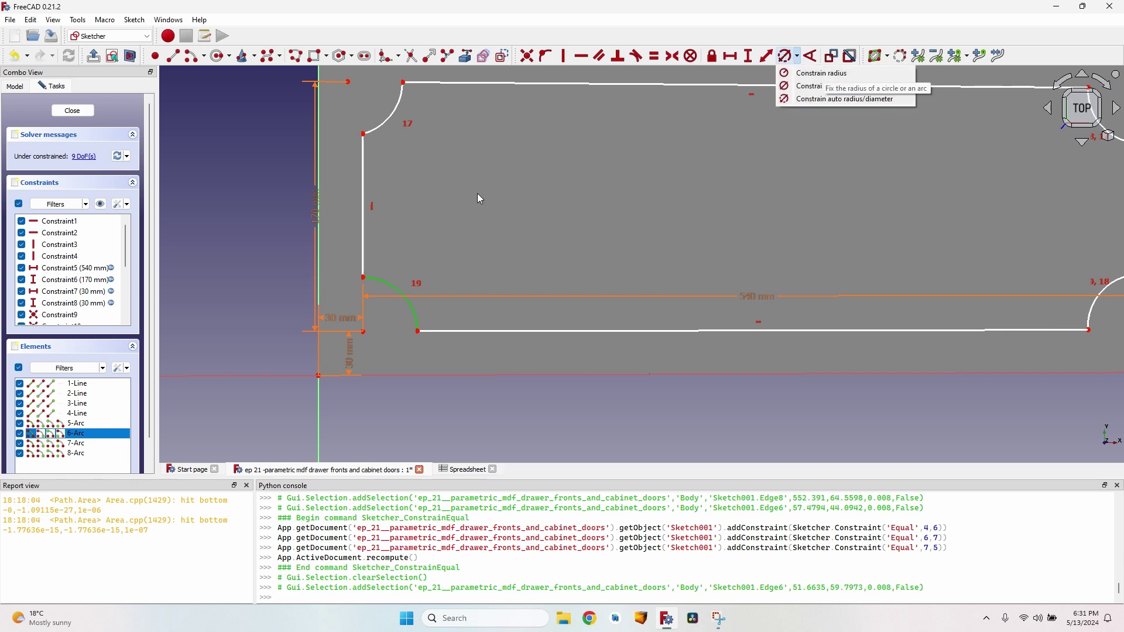
pyautogui.click(819, 78)
pyautogui.write('=')
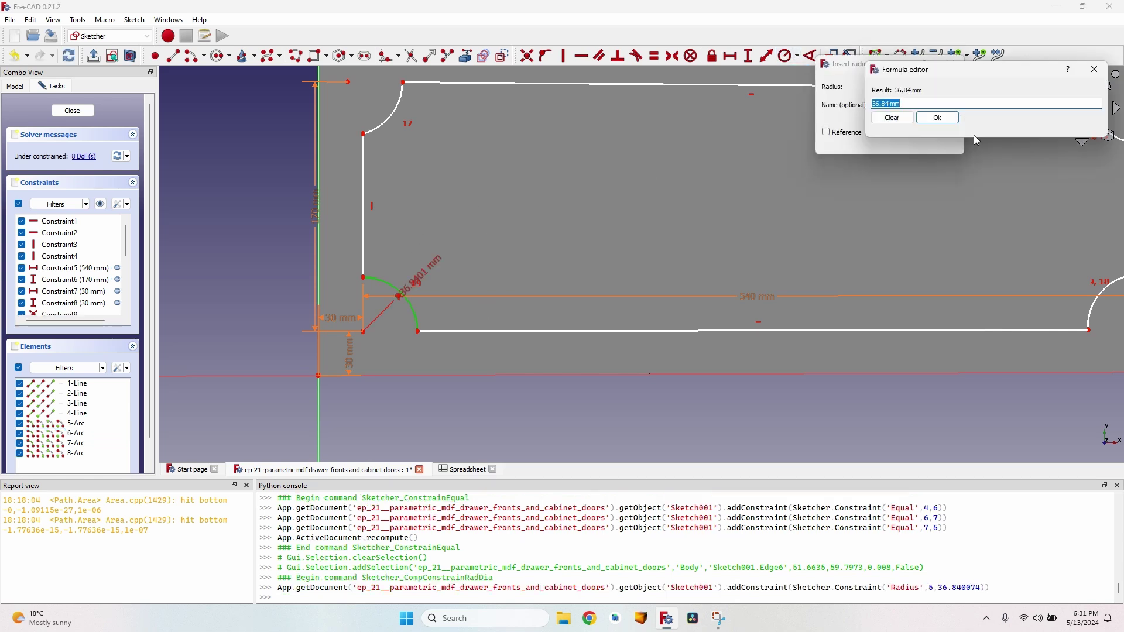
pyautogui.write('Spreadsheet.rad')
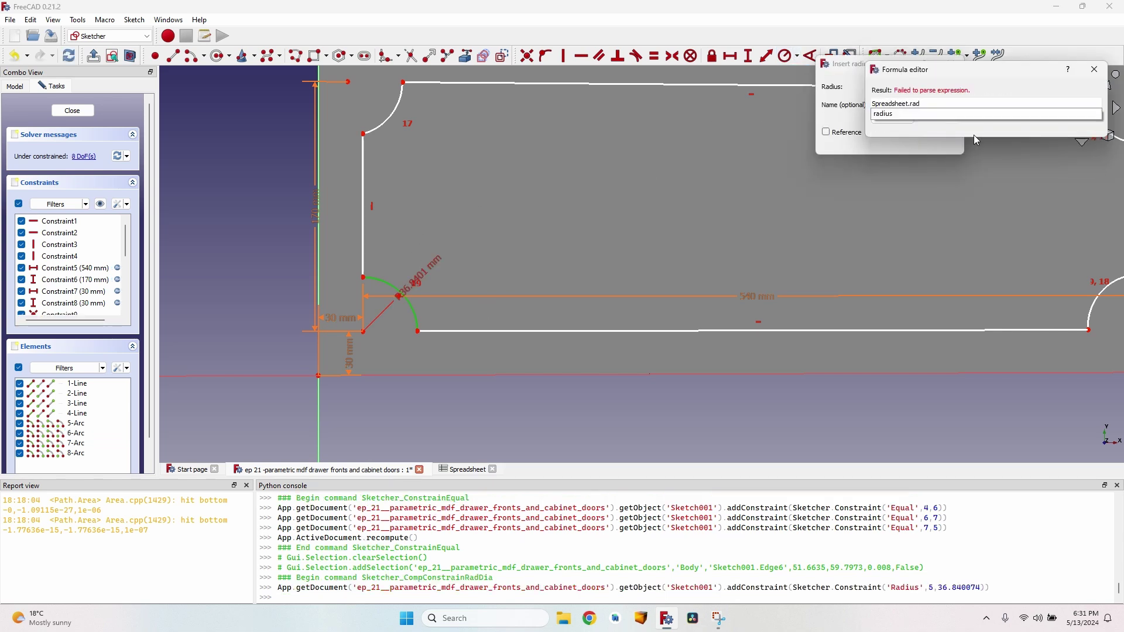
pyautogui.press('Down')
pyautogui.press('Return')
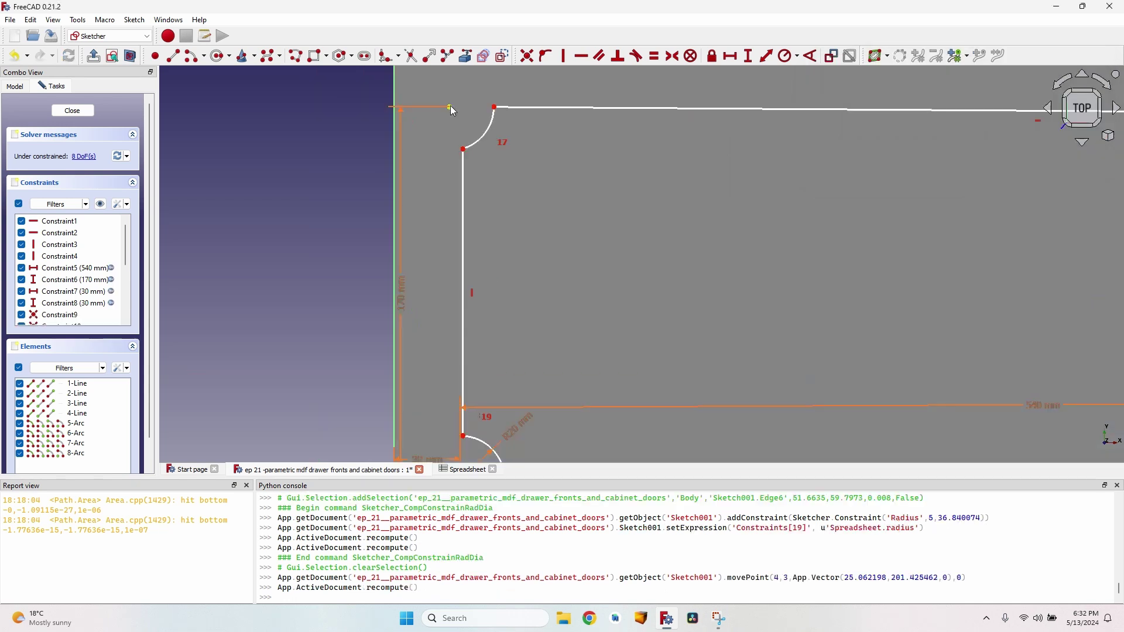
# Align the upper-left arc's centre vertically with the arc's lower end and horizontally with its upper end.
pyautogui.click(450, 107)
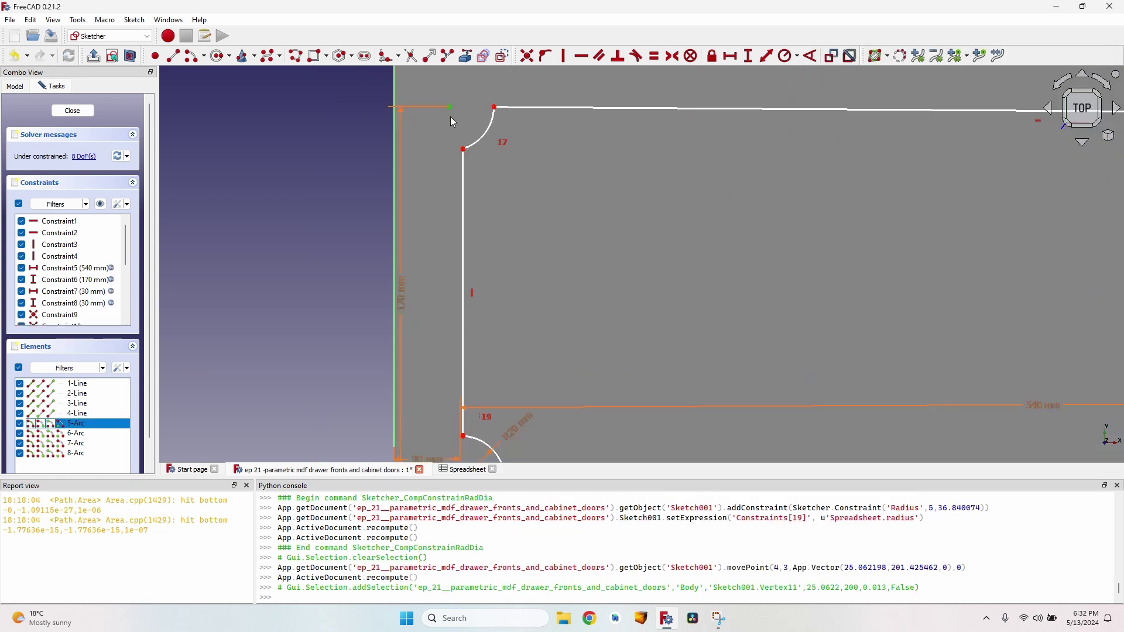
pyautogui.click(463, 151)
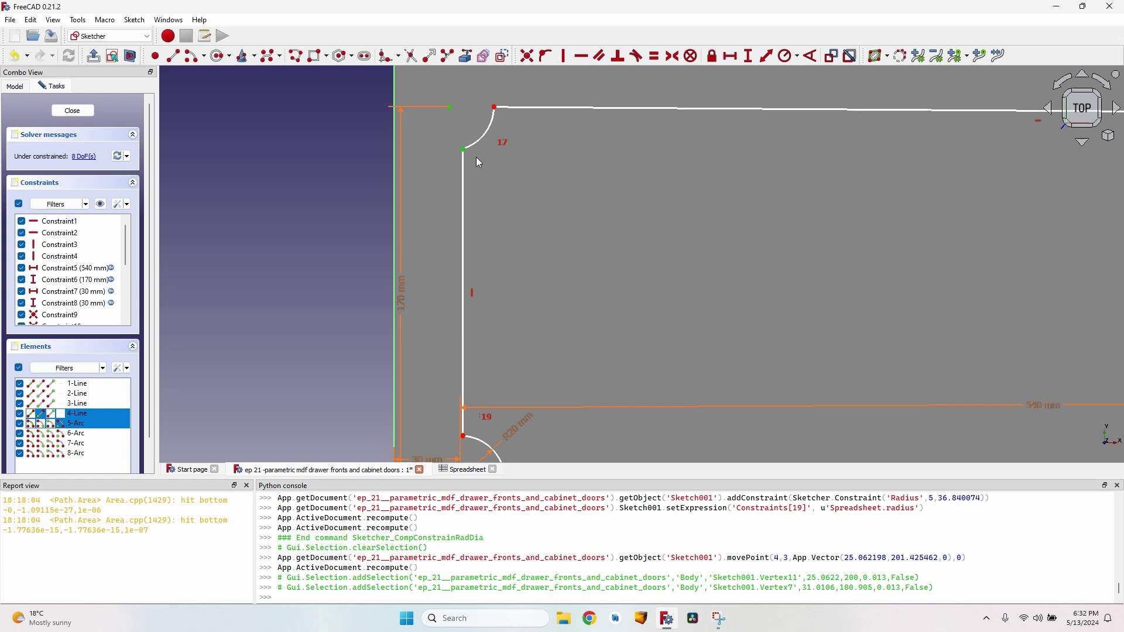
pyautogui.press('v')
pyautogui.moveTo(467, 112); pyautogui.dragTo(509, 111)
pyautogui.click(509, 108)
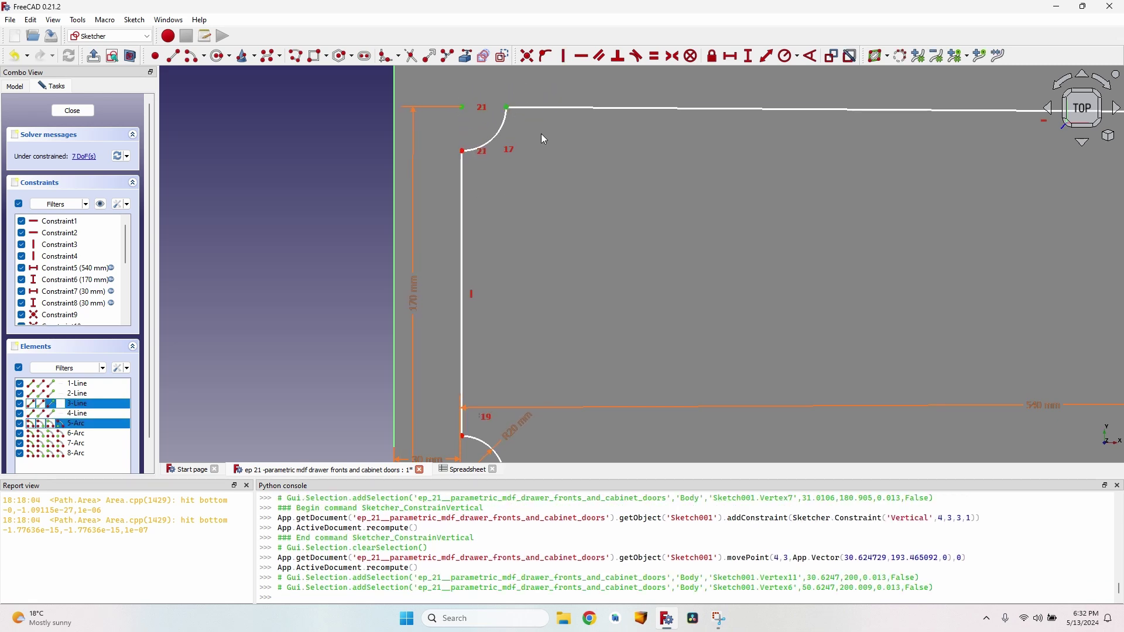
pyautogui.press('h')
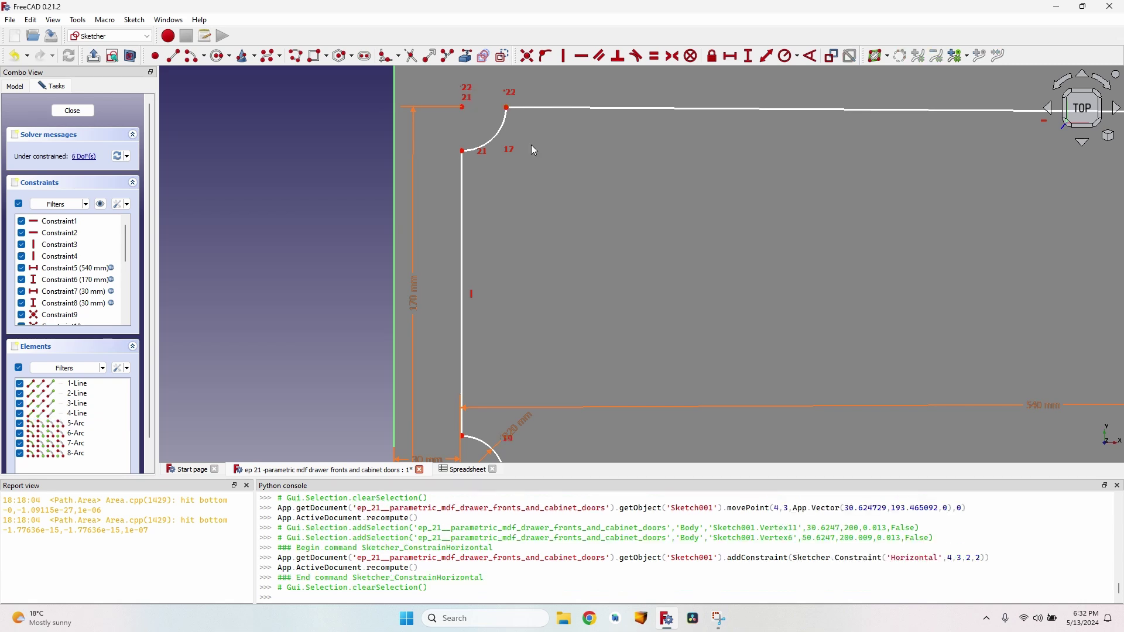
# Align the centres of the other three corner arcs vertically and horizontally with their arc ends, and close the sketch.
pyautogui.scroll(-5, 532, 146)
pyautogui.scroll(5, 513, 279)
pyautogui.click(513, 279)
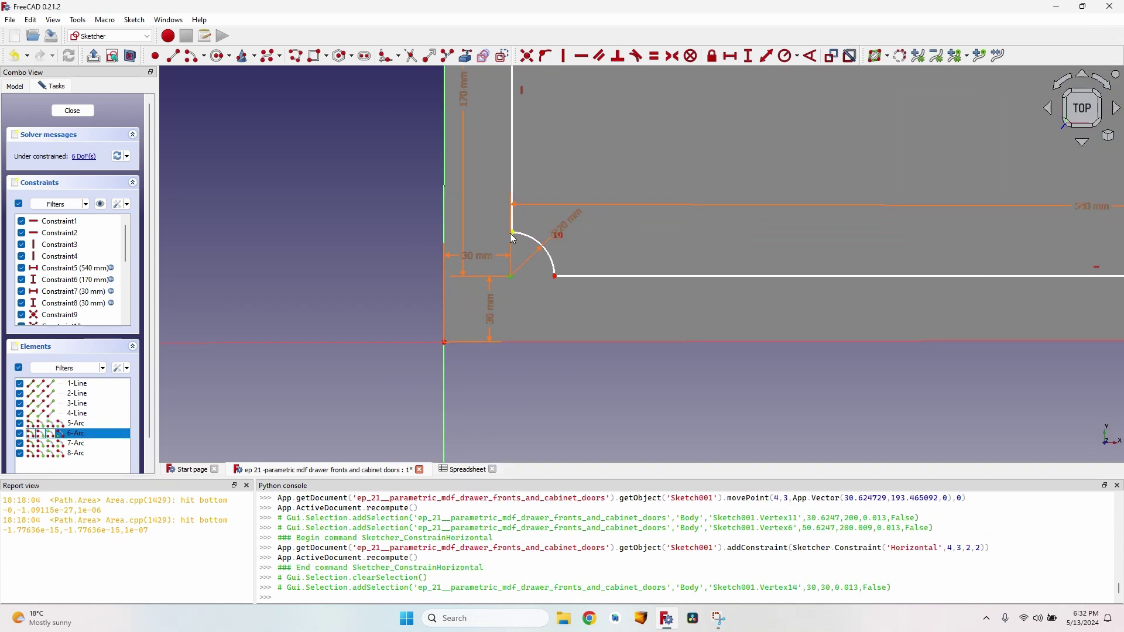
pyautogui.click(512, 232)
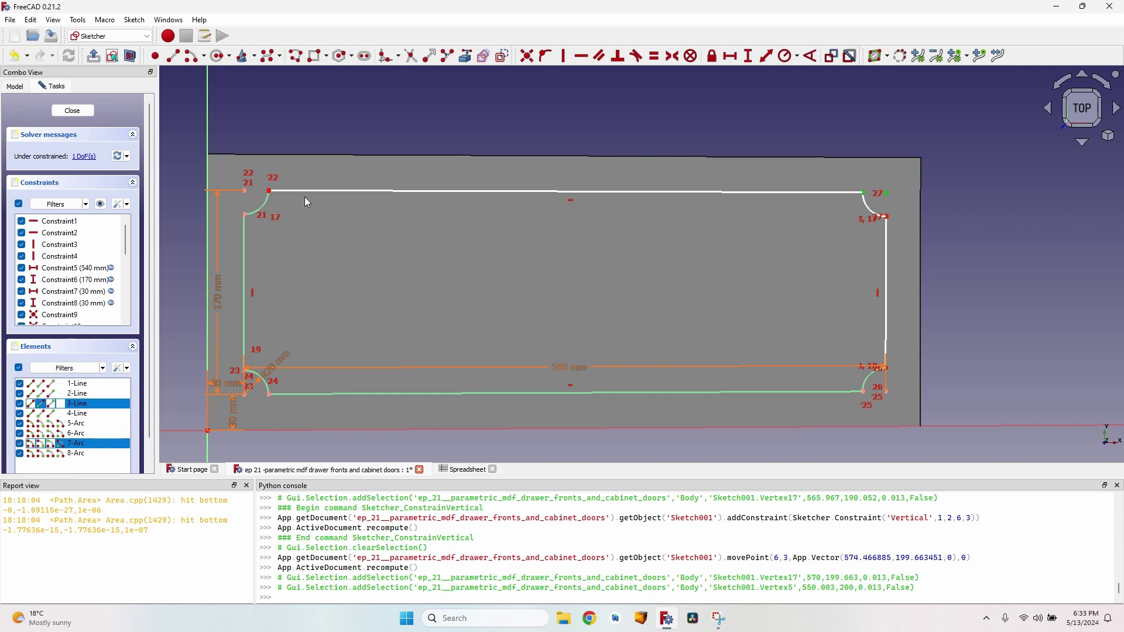
pyautogui.scroll(2, 893, 182)
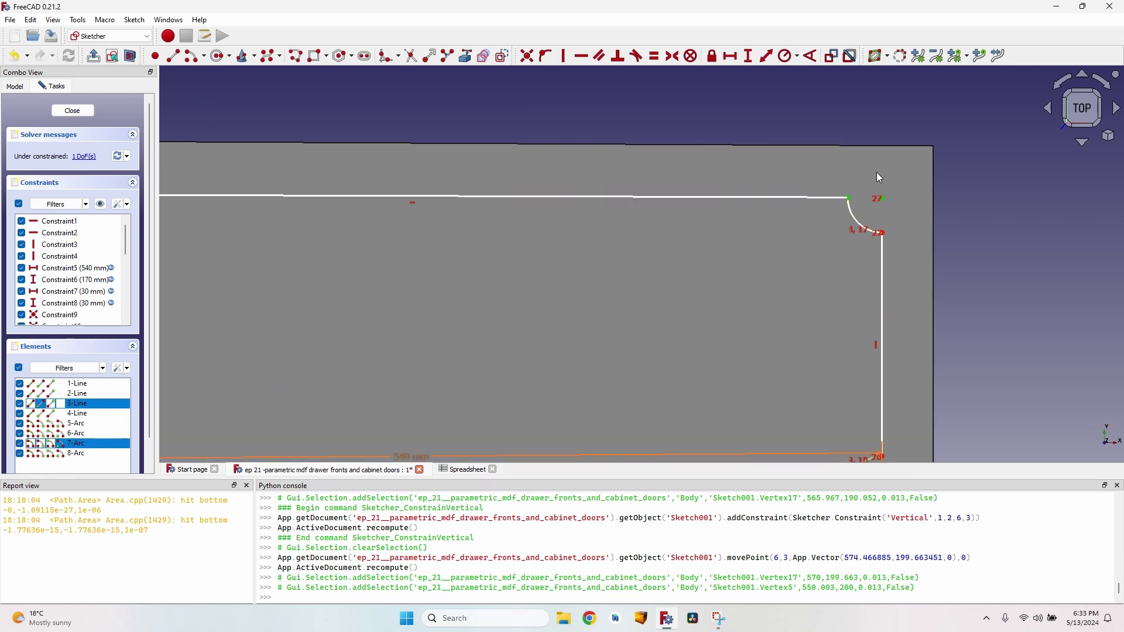
pyautogui.press('h')
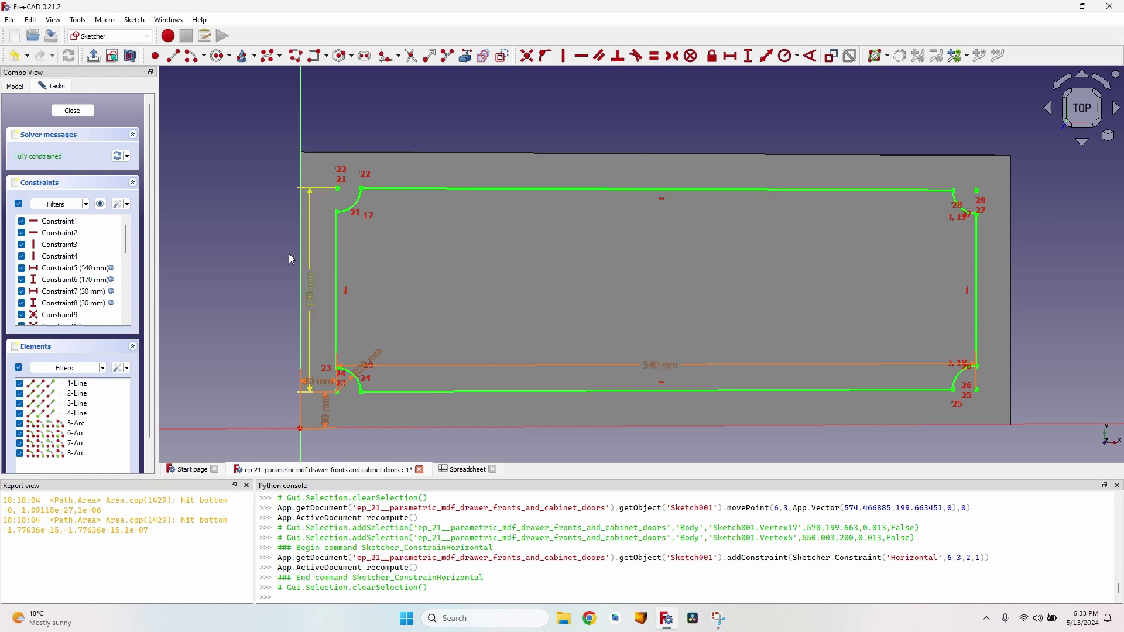
pyautogui.click(75, 112)
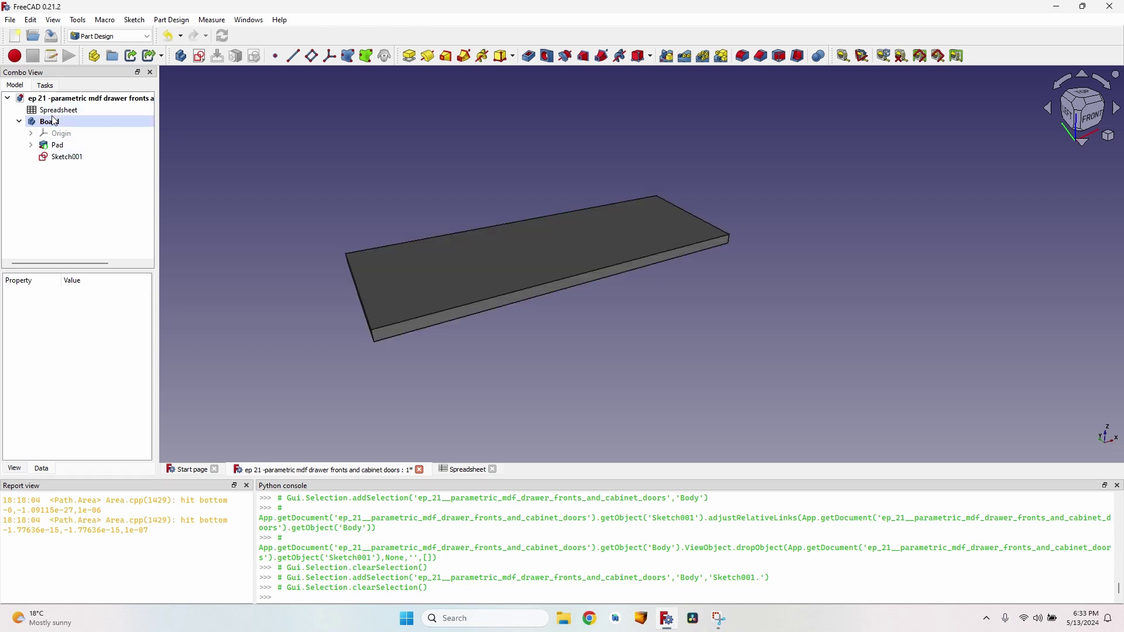
# Move Sketch001 out of the Board body to the document level and hide the Board.
pyautogui.moveTo(78, 158)
pyautogui.mouseDown()
pyautogui.moveTo(76, 107)
pyautogui.moveTo(48, 101)
pyautogui.mouseUp()
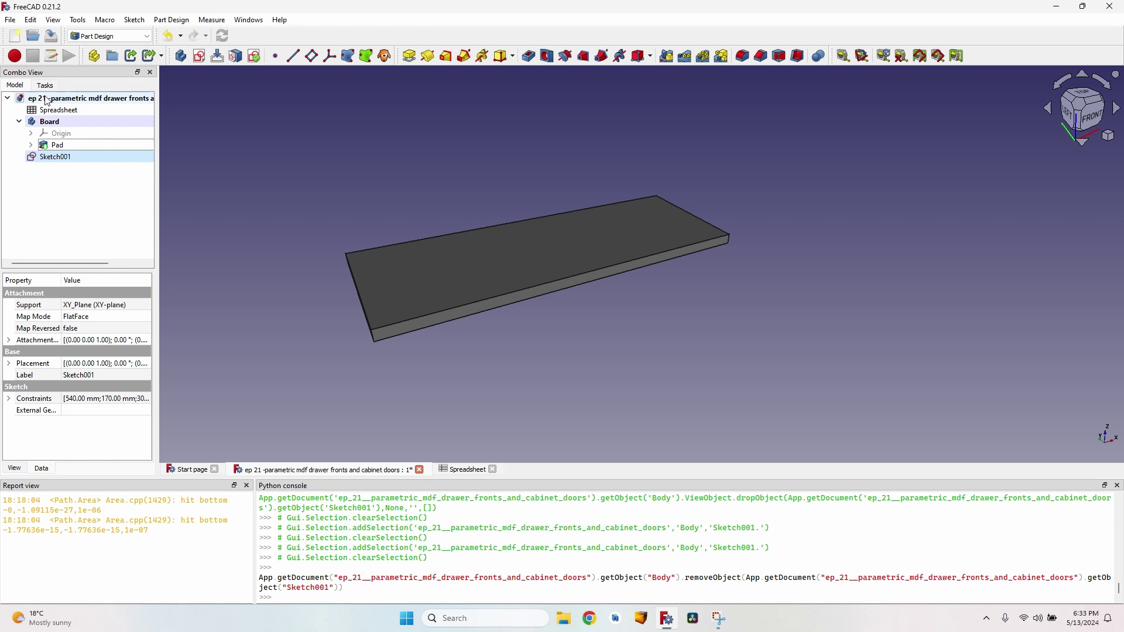
pyautogui.click(111, 123)
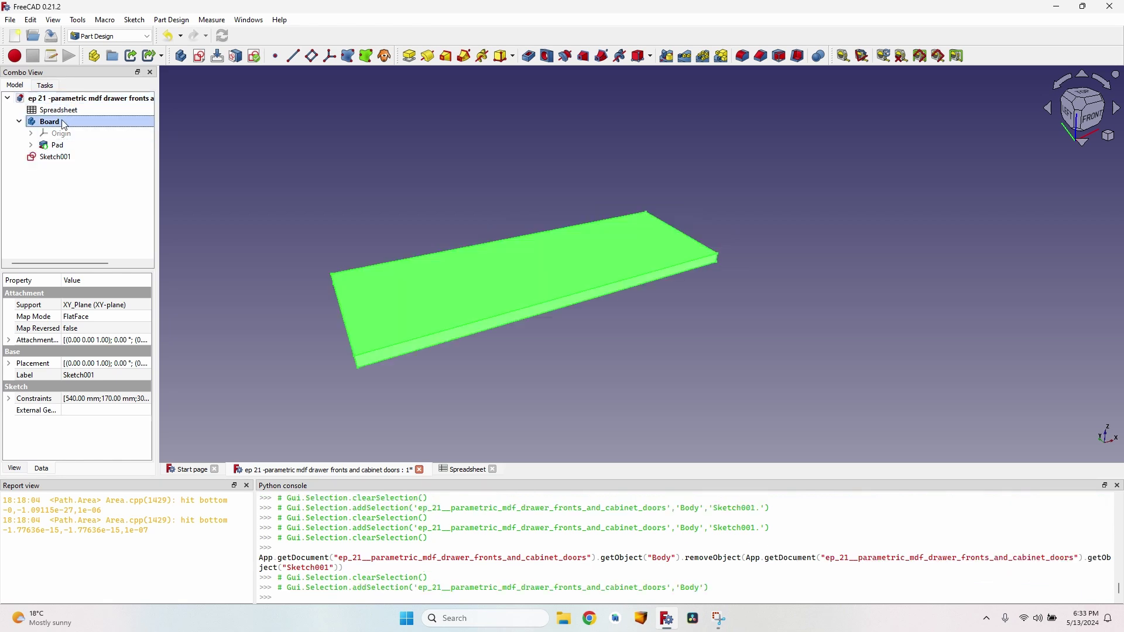
pyautogui.press('space')
pyautogui.scroll(2, 410, 321)
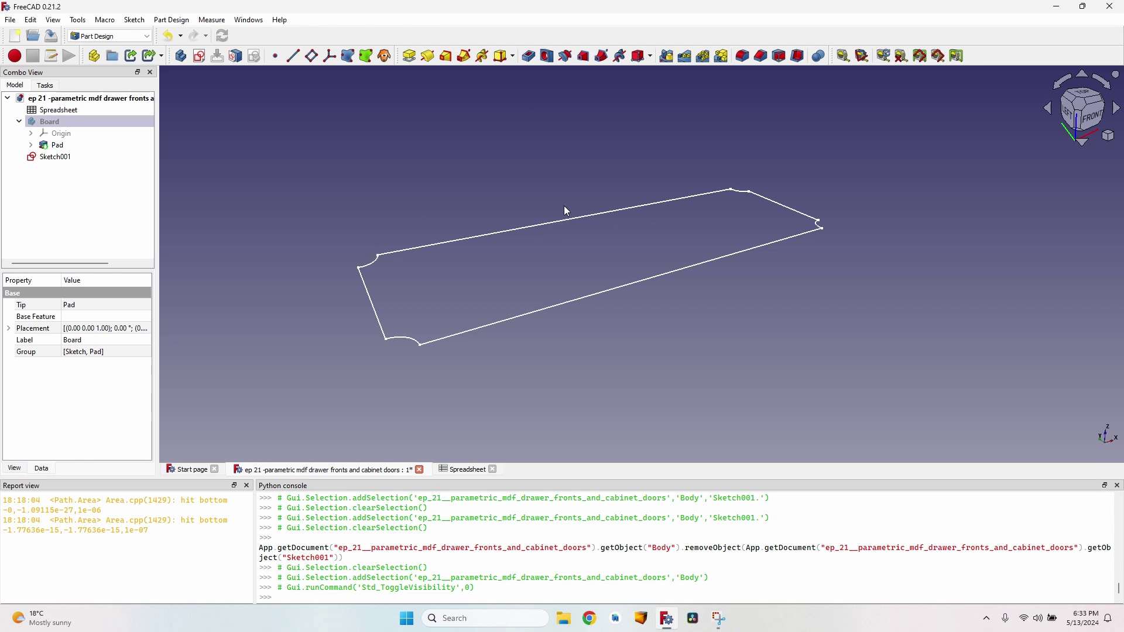
pyautogui.click(65, 157)
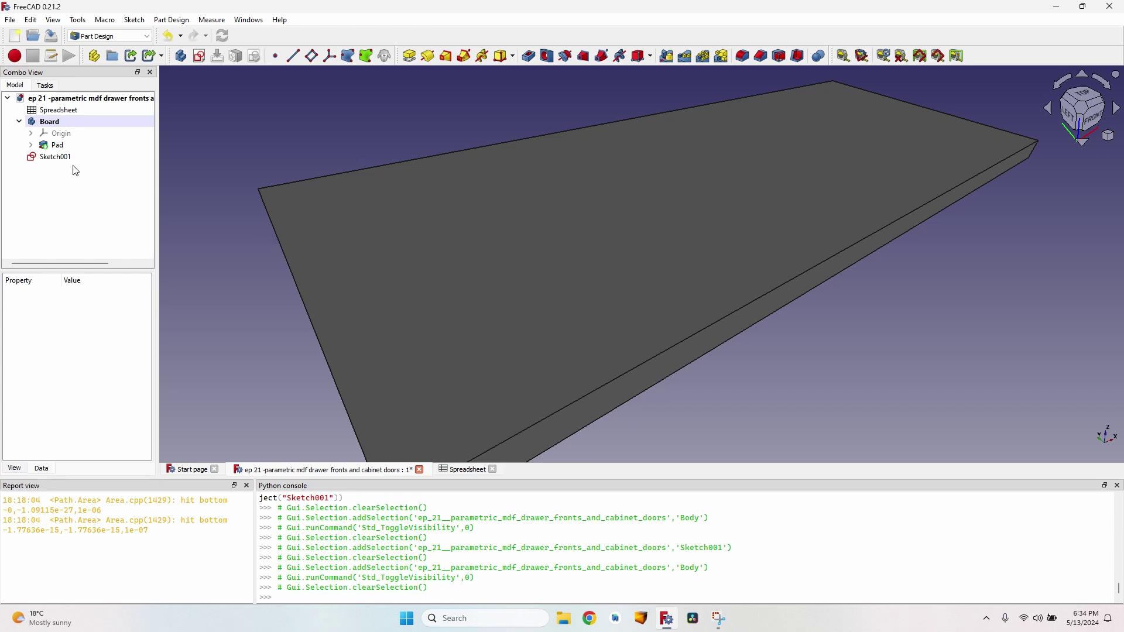
pyautogui.click(47, 121)
pyautogui.press('space')
pyautogui.moveTo(427, 318); pyautogui.dragTo(379, 286, button='middle')
# Start a front-plane sketch and draw a bowl-shaped arc of about 5.4 mm radius centred on the vertical axis, with a smaller outward-curving arc at each end.
pyautogui.click(199, 56)
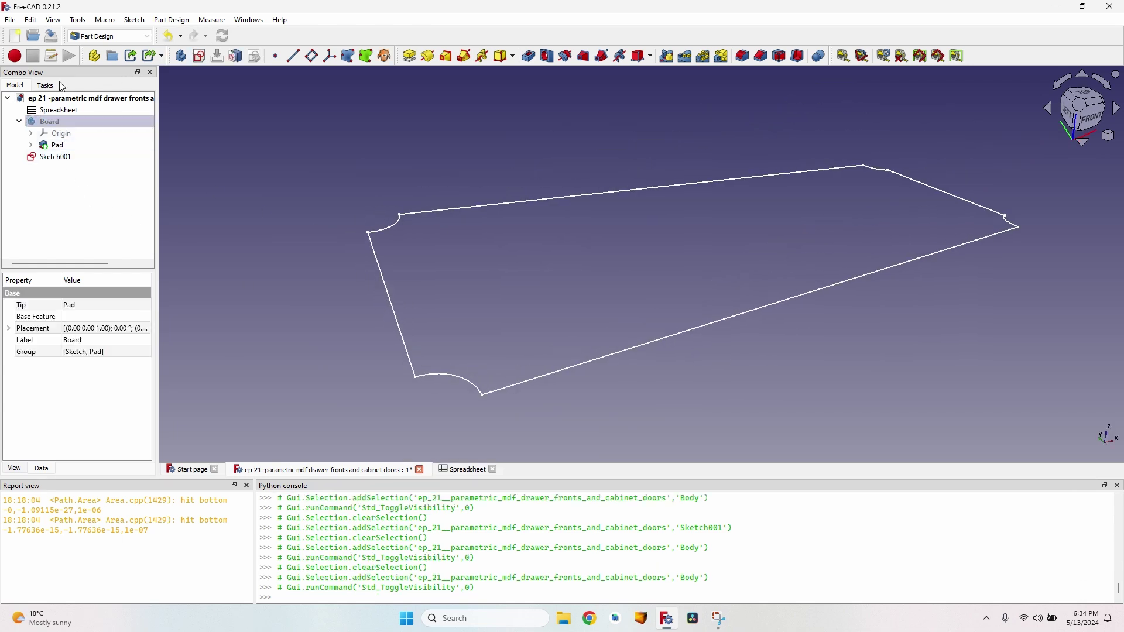
pyautogui.moveTo(445, 319); pyautogui.dragTo(395, 289, button='middle')
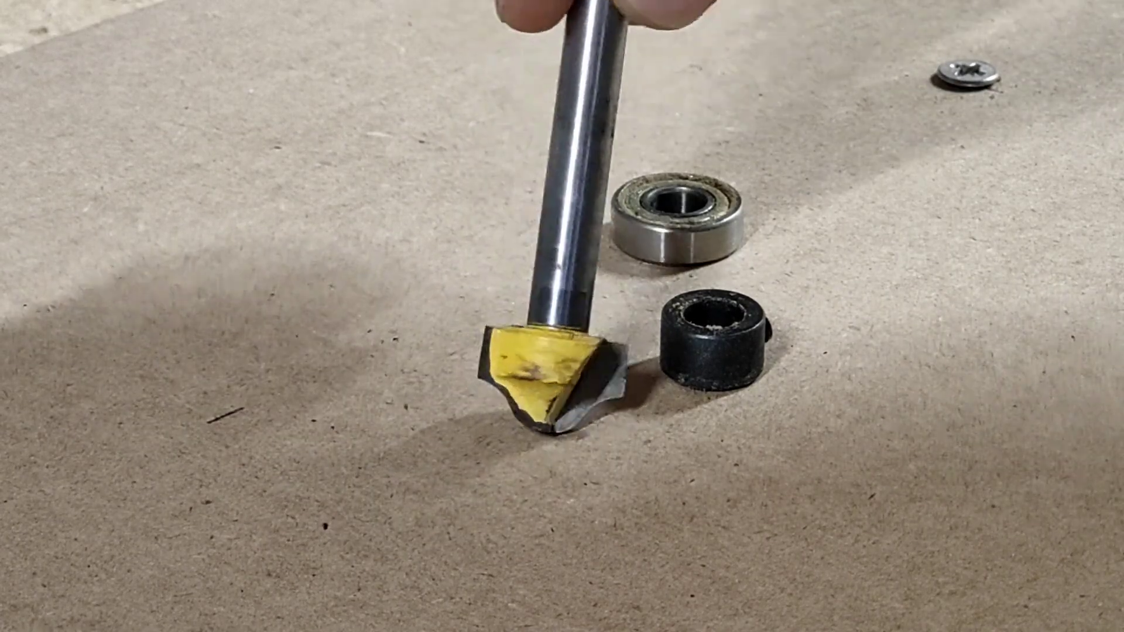
pyautogui.click(489, 262)
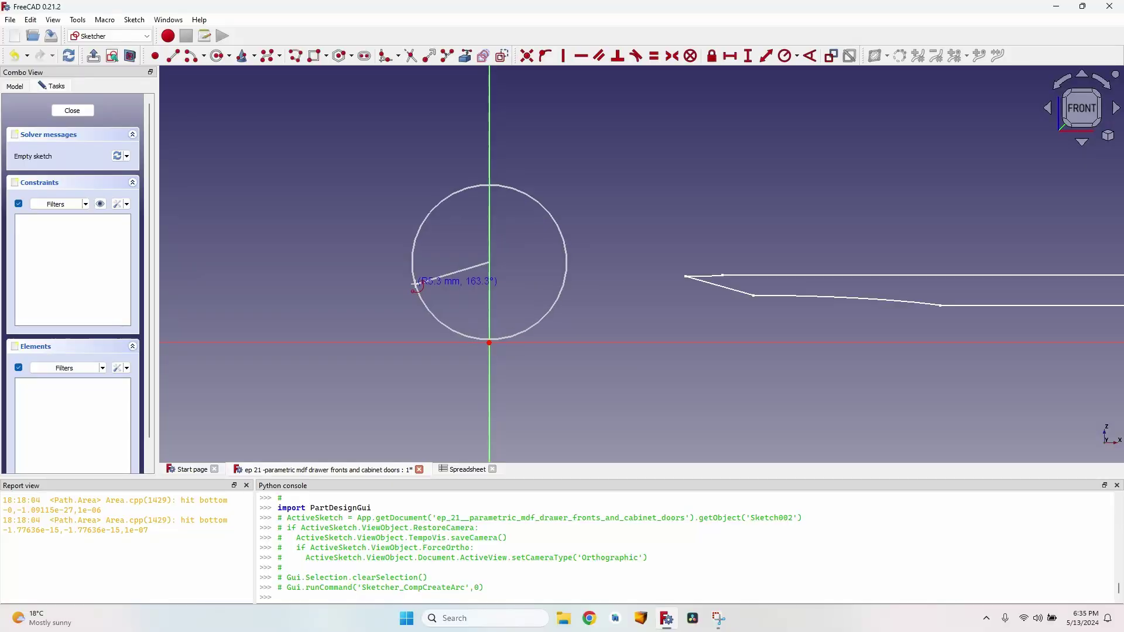
pyautogui.click(415, 285)
pyautogui.click(562, 291)
pyautogui.click(364, 282)
pyautogui.click(415, 285)
pyautogui.click(375, 232)
pyautogui.click(626, 285)
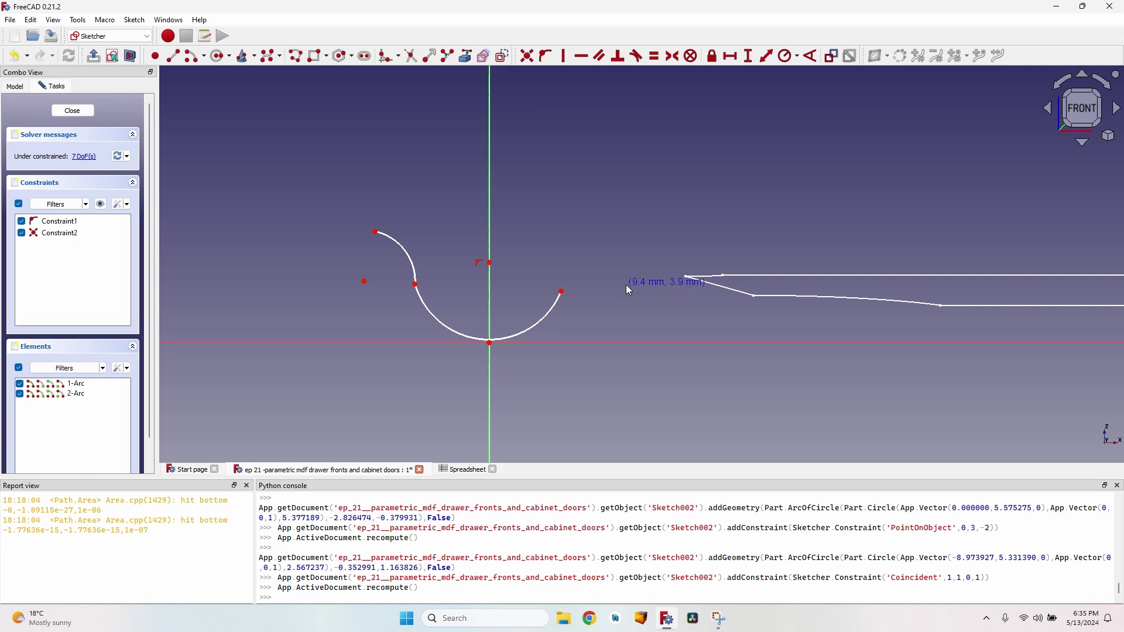
pyautogui.click(617, 214)
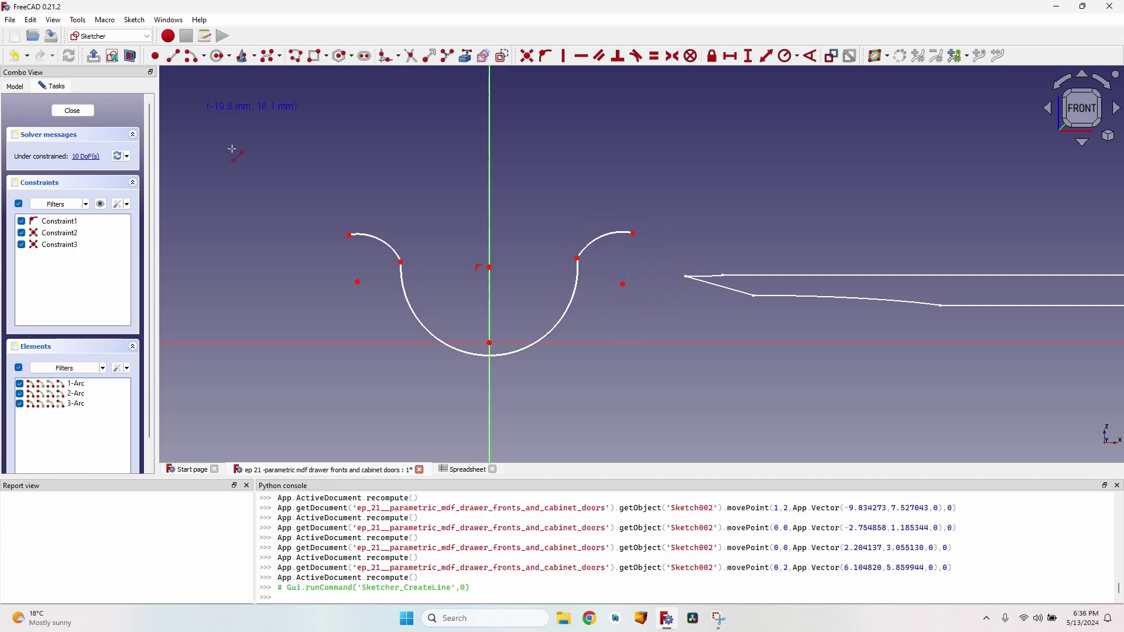
# Close the cutter profile with a vertical line of about 4.8 mm above each side arc and a horizontal line of about 20 mm joining them.
pyautogui.press('g')
pyautogui.press('l')
pyautogui.click(350, 235)
pyautogui.click(349, 170)
pyautogui.click(634, 234)
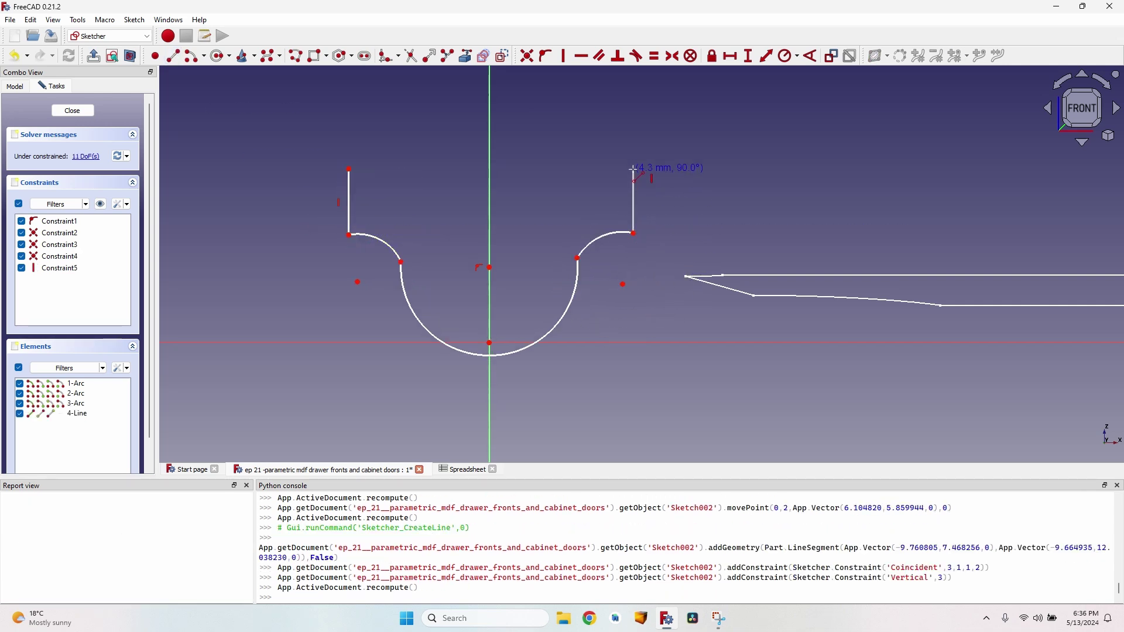
pyautogui.click(633, 164)
pyautogui.click(633, 164)
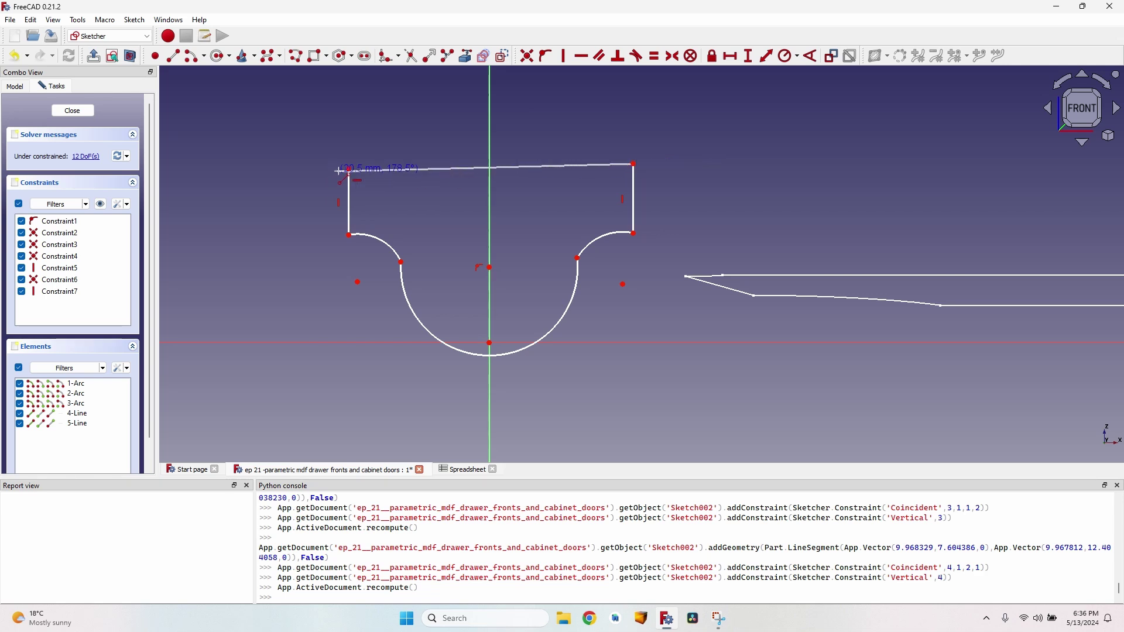
pyautogui.click(349, 164)
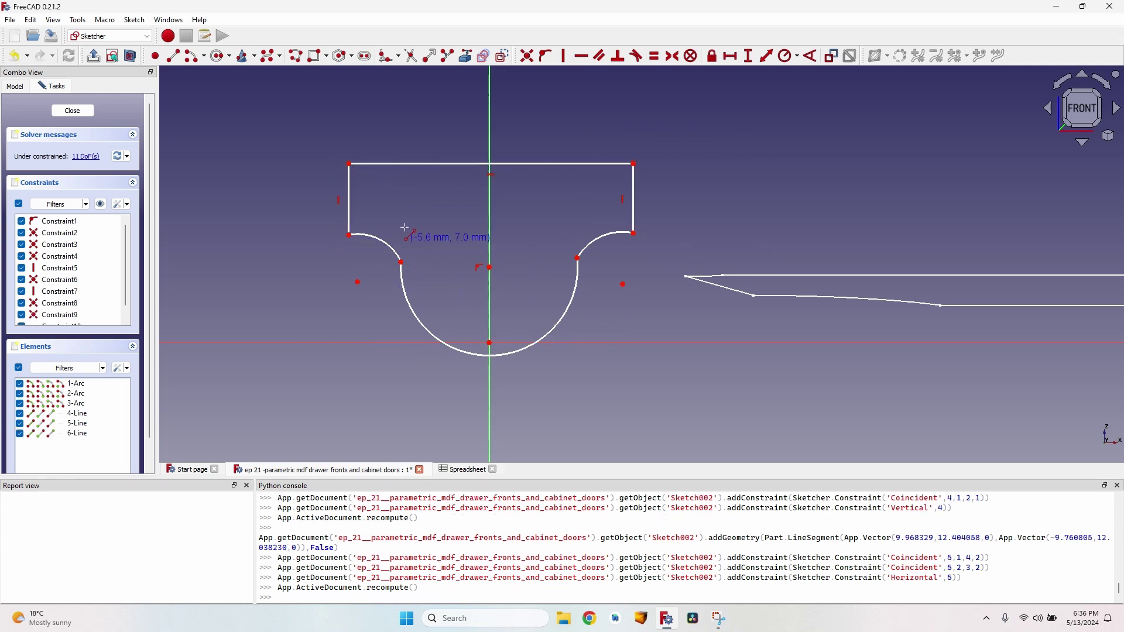
pyautogui.press('Escape')
# Reshape the profile's central arc and constrain it to pass through the sketch origin.
pyautogui.moveTo(576, 285); pyautogui.dragTo(550, 261)
pyautogui.click(490, 343)
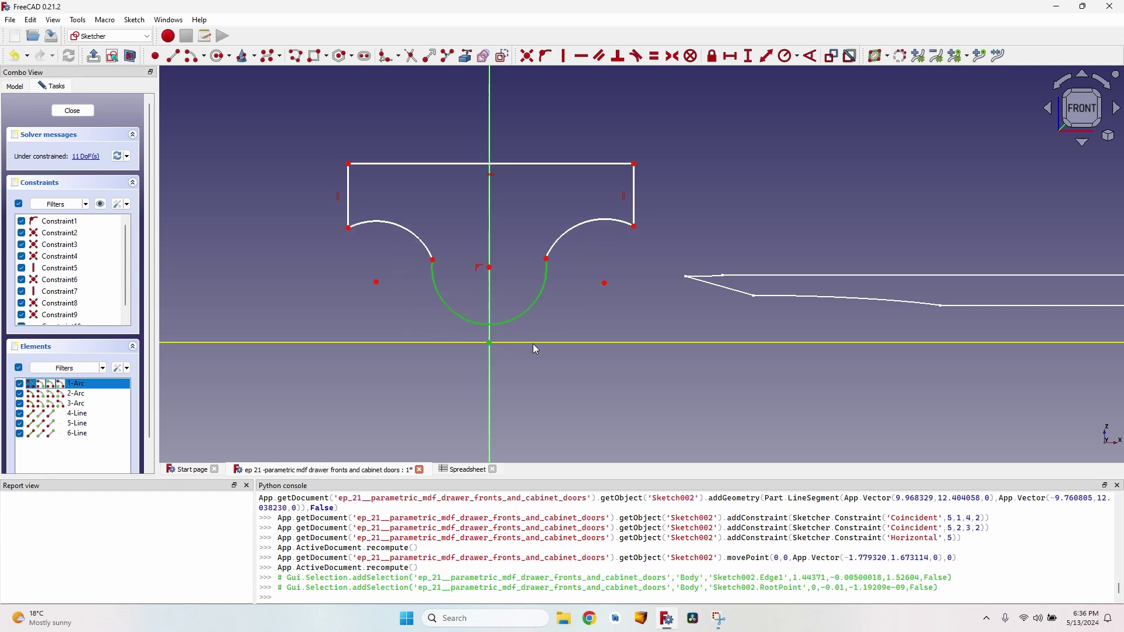
pyautogui.click(546, 56)
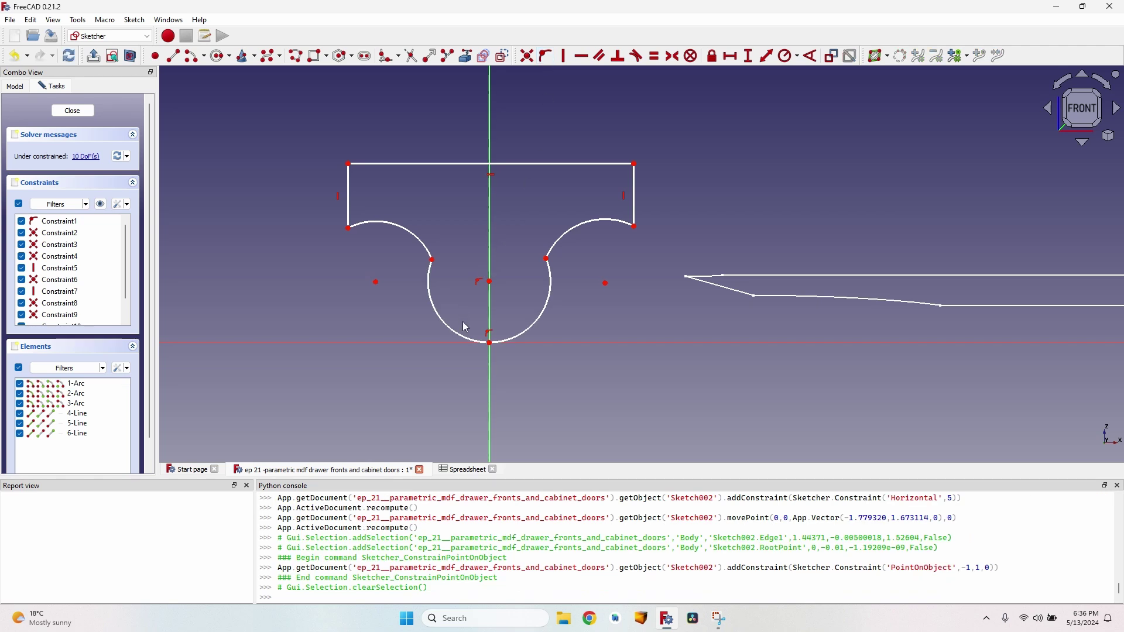
# Move the left side arc's centre downward and align the centres of both side arcs horizontally.
pyautogui.moveTo(375, 281); pyautogui.dragTo(378, 306)
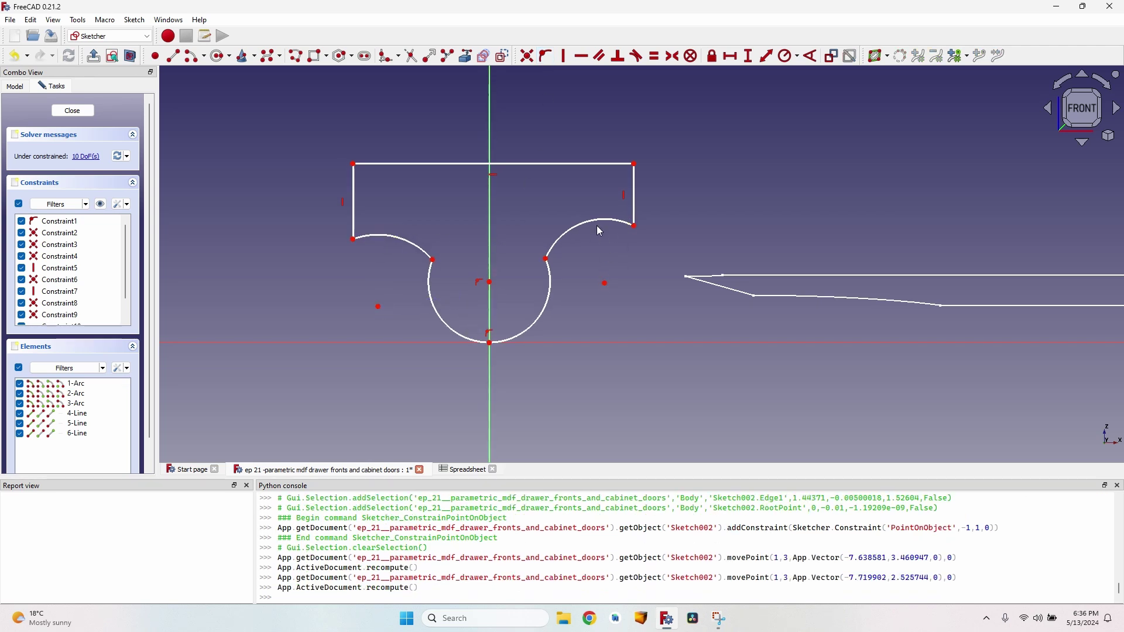
pyautogui.click(606, 285)
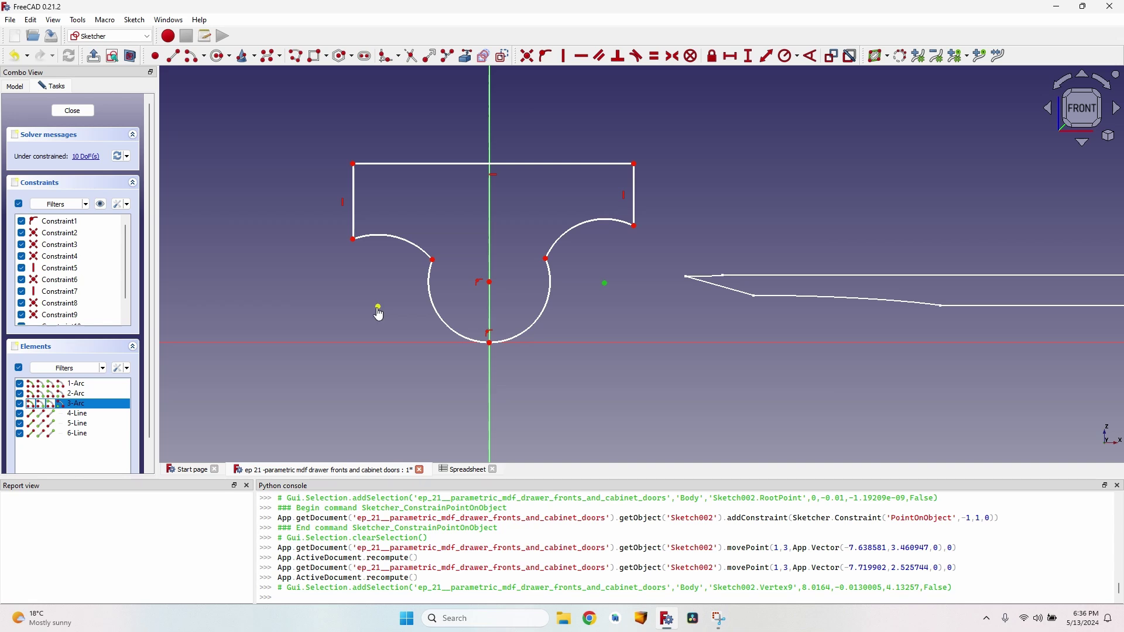
pyautogui.click(378, 307)
pyautogui.press('h')
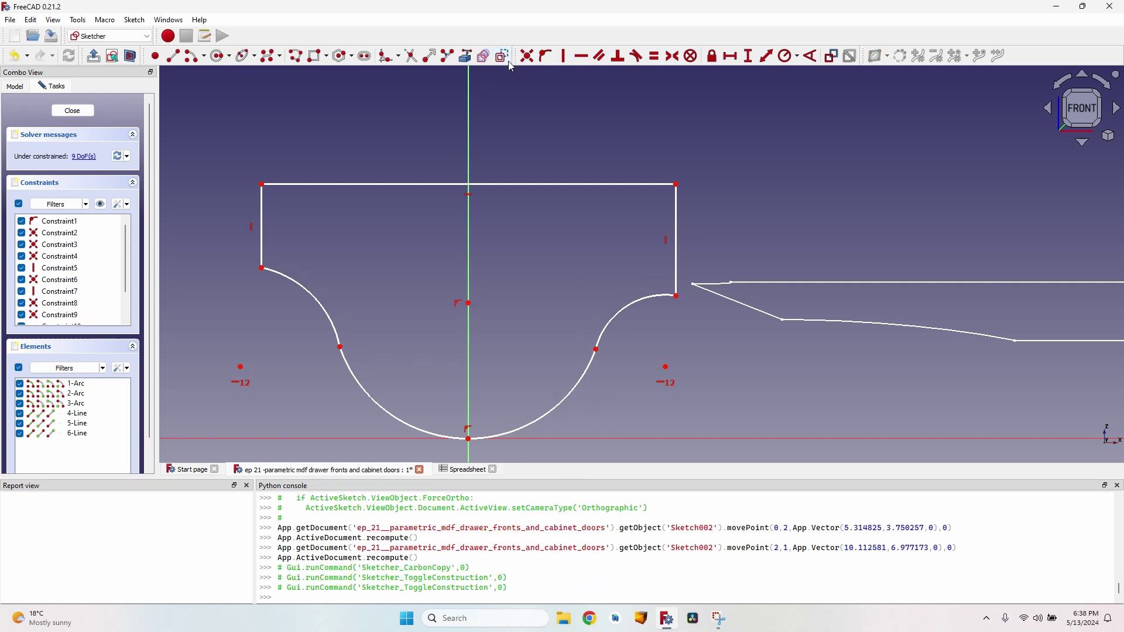
# Draw a vertical construction line of about 6.9 mm from the right side arc's outer end down to the horizontal axis.
pyautogui.click(506, 59)
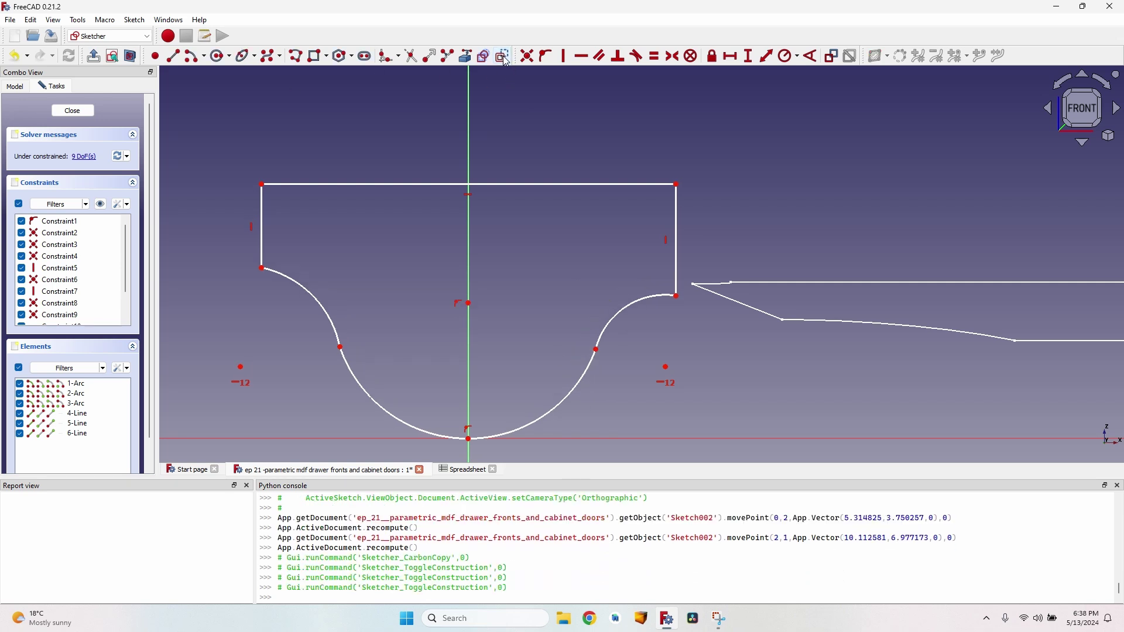
pyautogui.click(175, 58)
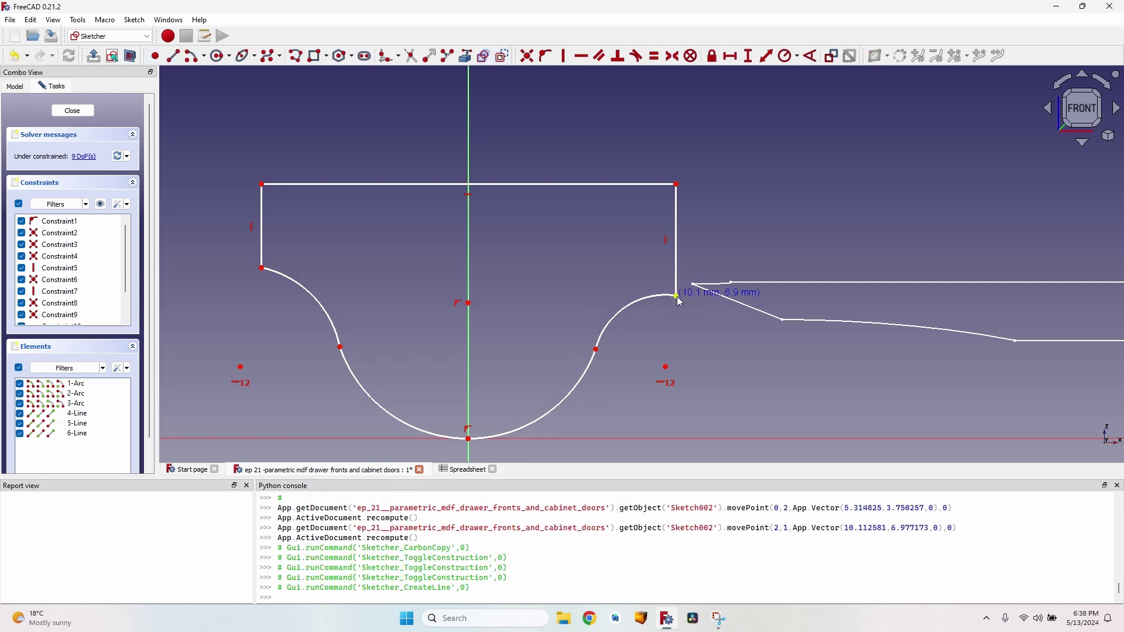
pyautogui.click(677, 296)
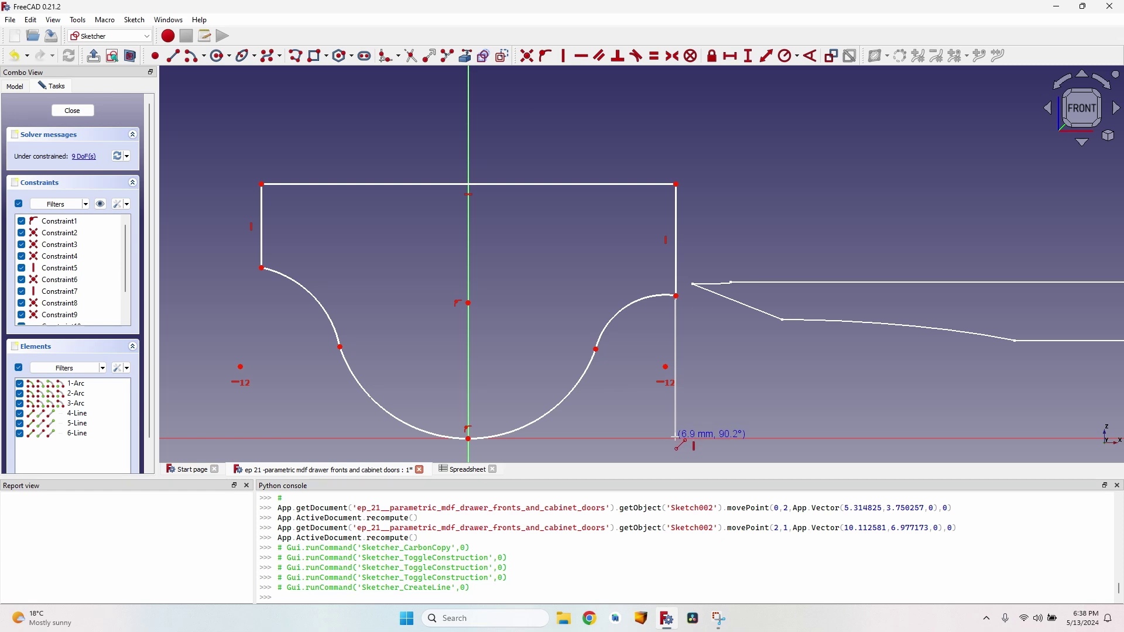
pyautogui.click(677, 439)
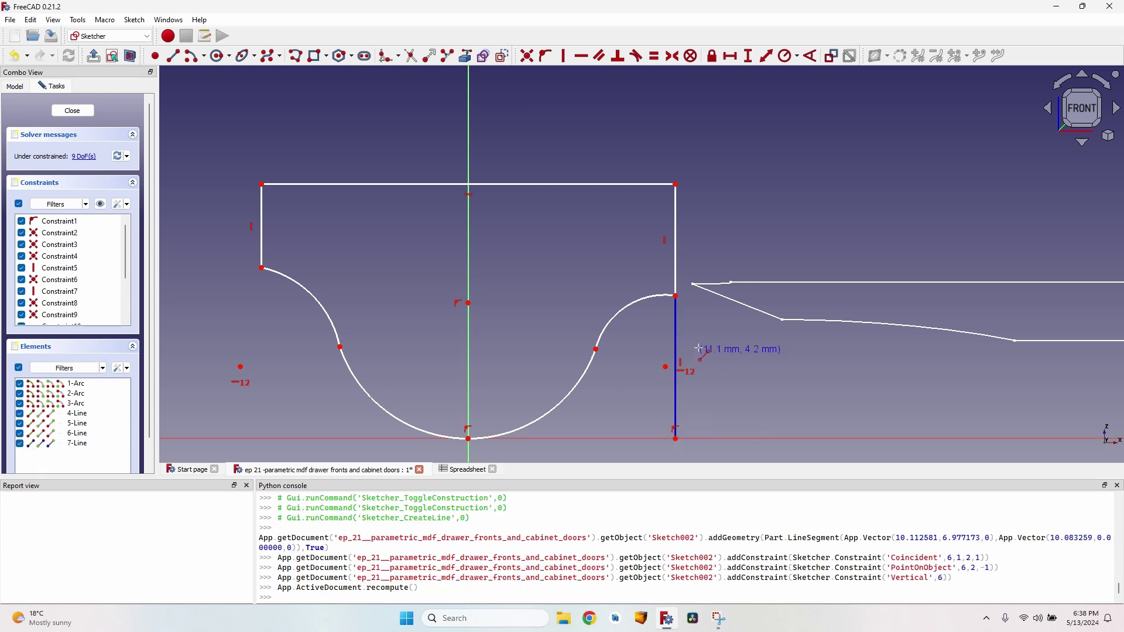
# Constrain the profile's right vertical edge equal to the construction line below it and make both side arcs equal.
pyautogui.rightClick(676, 317)
pyautogui.click(675, 317)
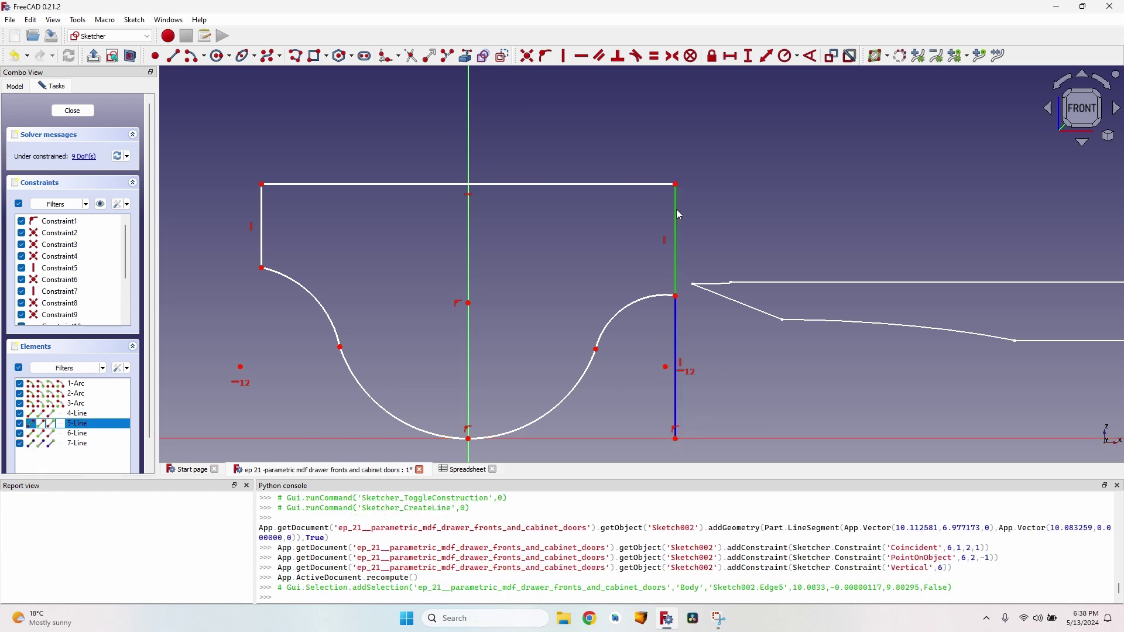
pyautogui.click(677, 377)
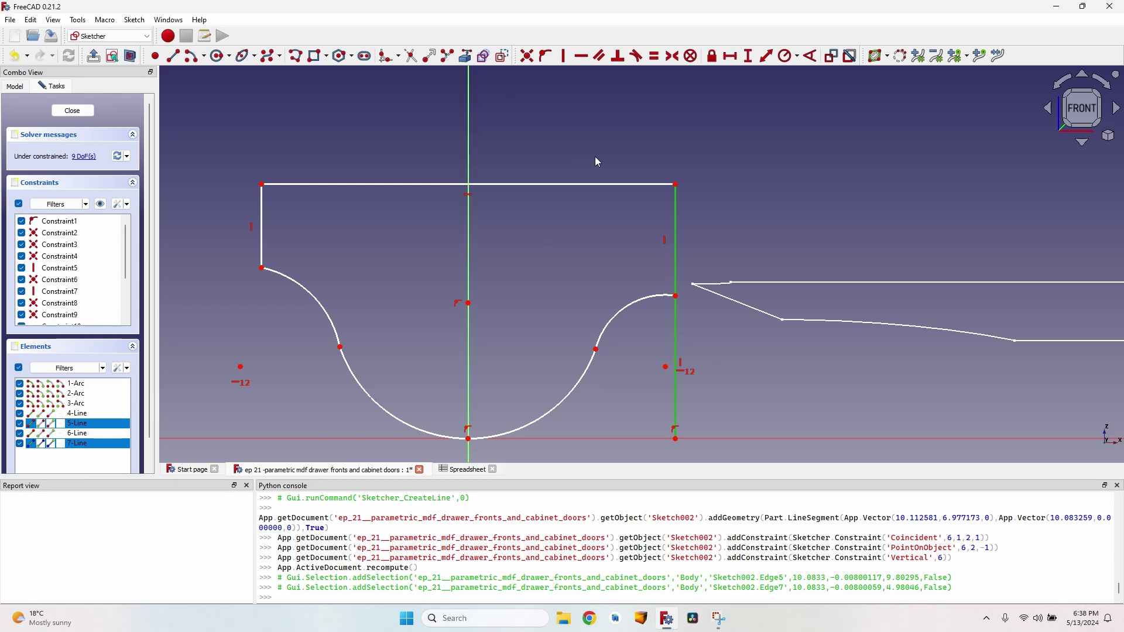
pyautogui.press('e')
pyautogui.moveTo(565, 364); pyautogui.dragTo(562, 371)
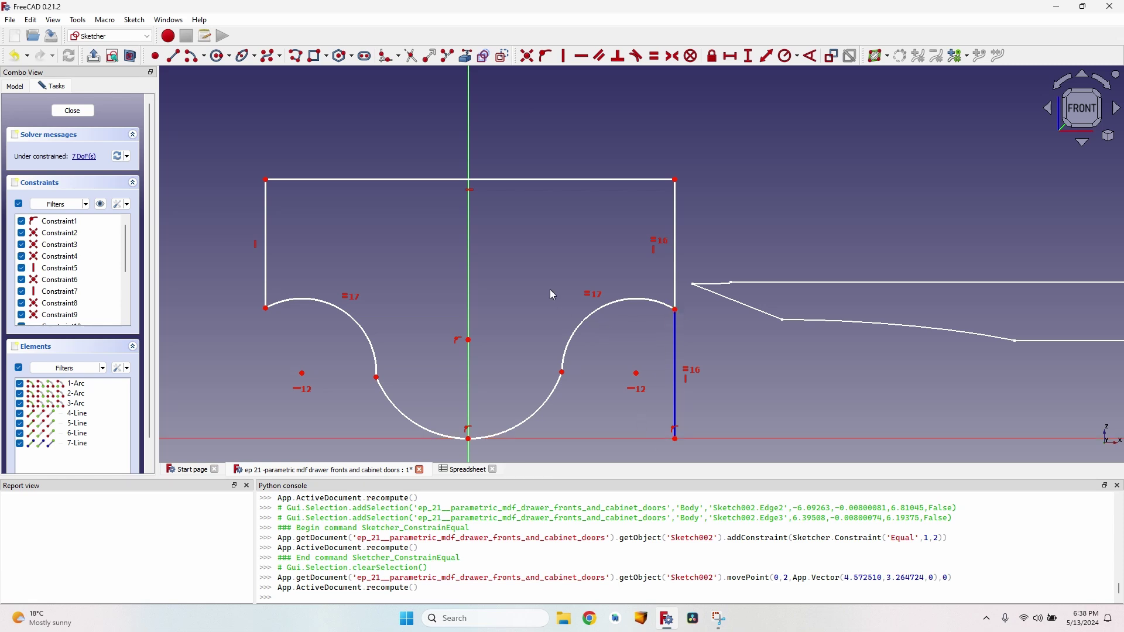
# Draw vertical construction lines of about 4.1 mm up and 3.2 mm down from the junction of the central and right side arcs.
pyautogui.click(172, 55)
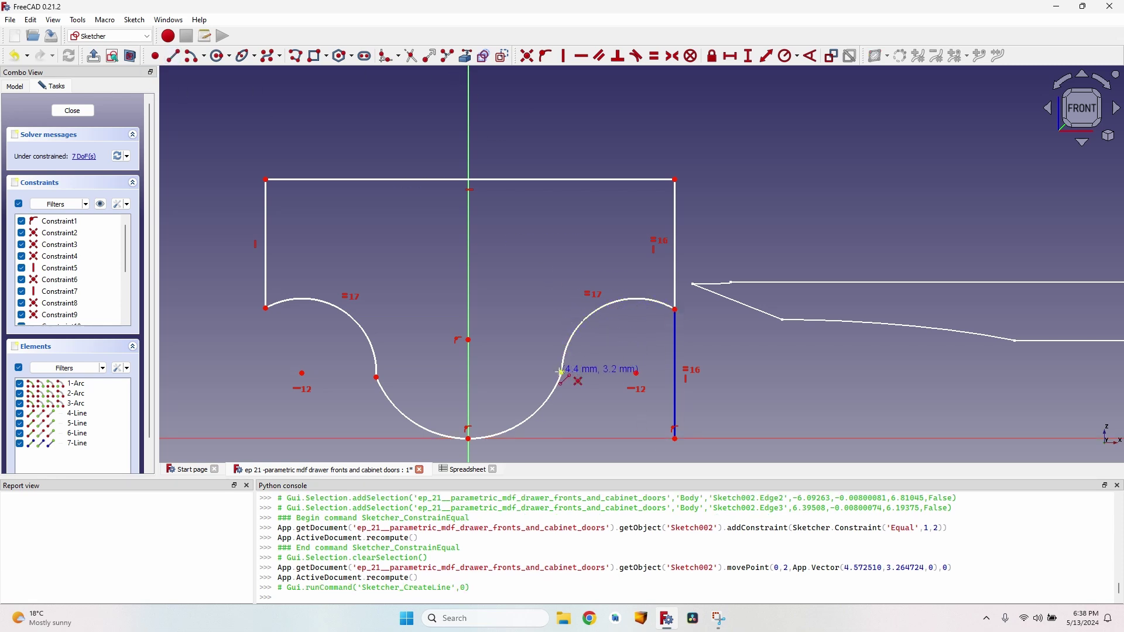
pyautogui.click(562, 372)
pyautogui.click(563, 289)
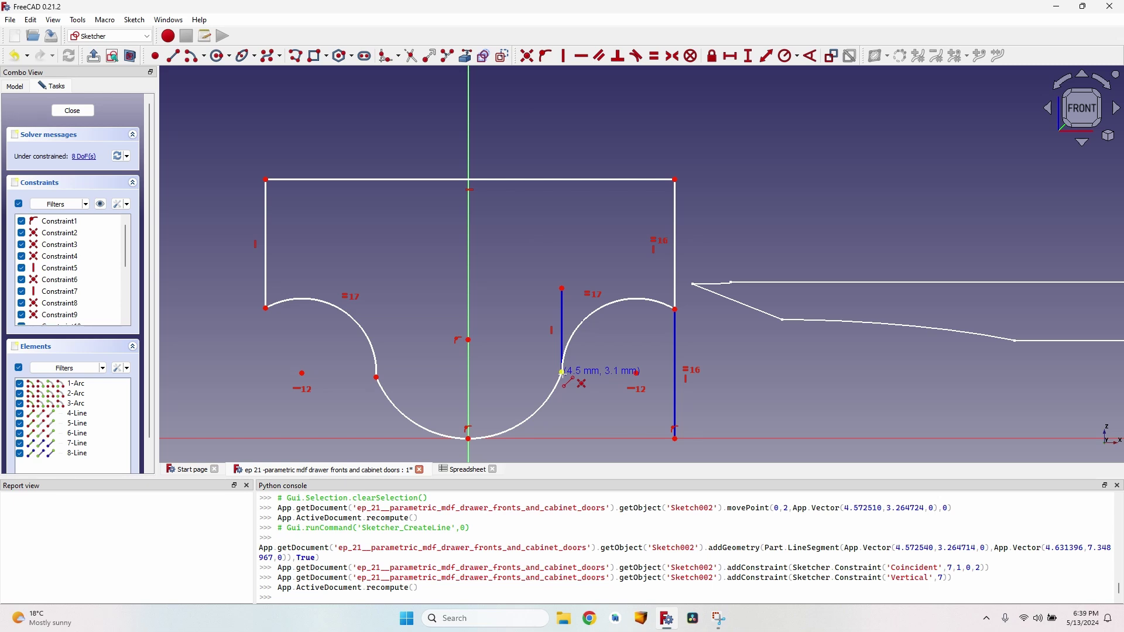
pyautogui.click(562, 437)
pyautogui.rightClick(564, 437)
pyautogui.scroll(10, 560, 435)
pyautogui.scroll(-2, 559, 434)
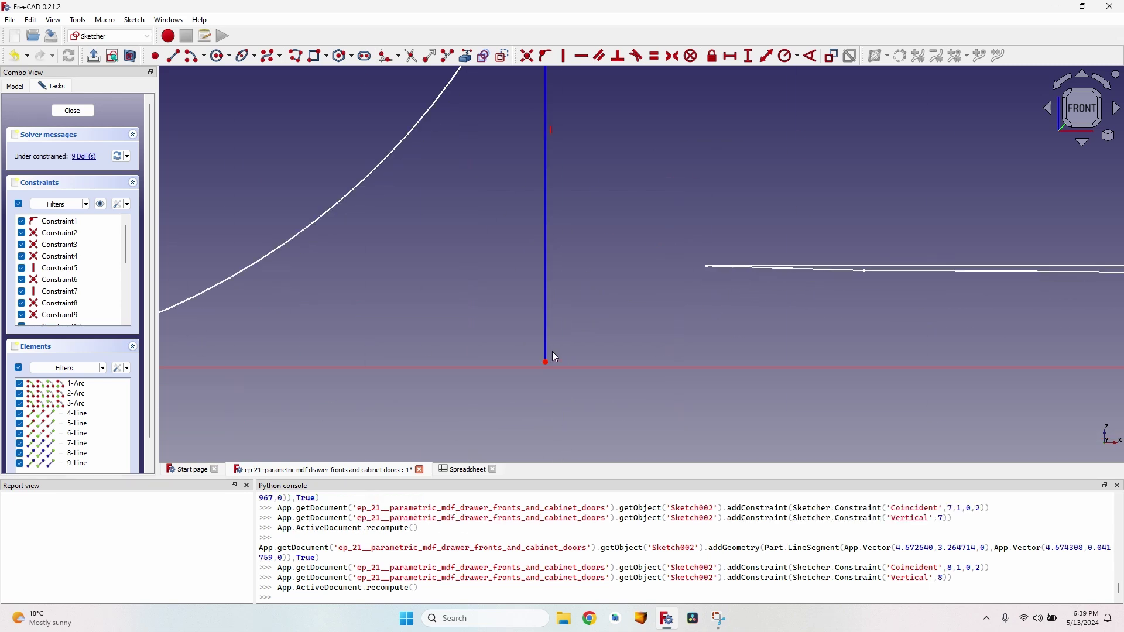
# Constrain the lower construction line's end to the horizontal axis and align the upper line's top end horizontally with the right side arc's outer end.
pyautogui.click(546, 362)
pyautogui.click(560, 368)
pyautogui.press('o')
pyautogui.scroll(-2, 595, 381)
pyautogui.click(583, 208)
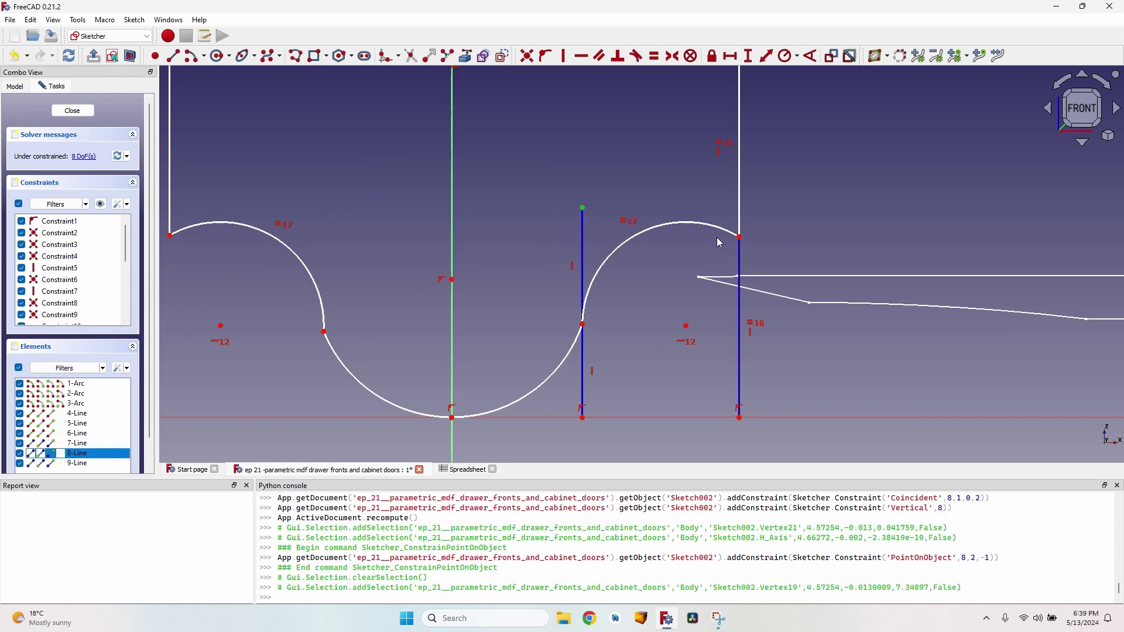
pyautogui.click(741, 237)
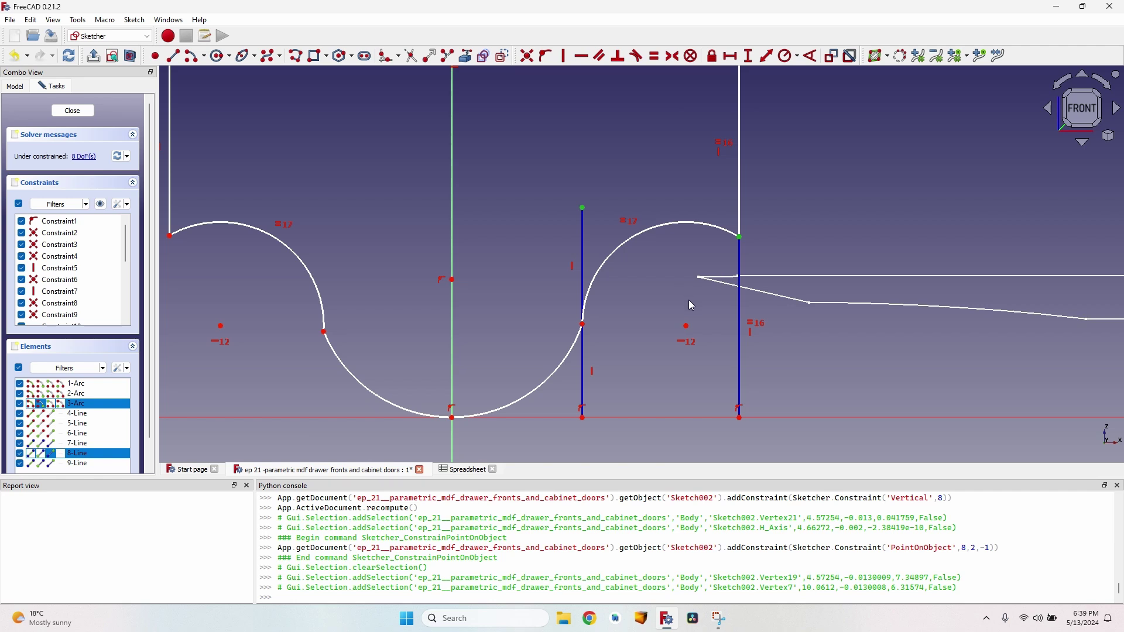
pyautogui.press('h')
# Constrain the two construction lines above and below the right arc junction to equal length.
pyautogui.click(583, 273)
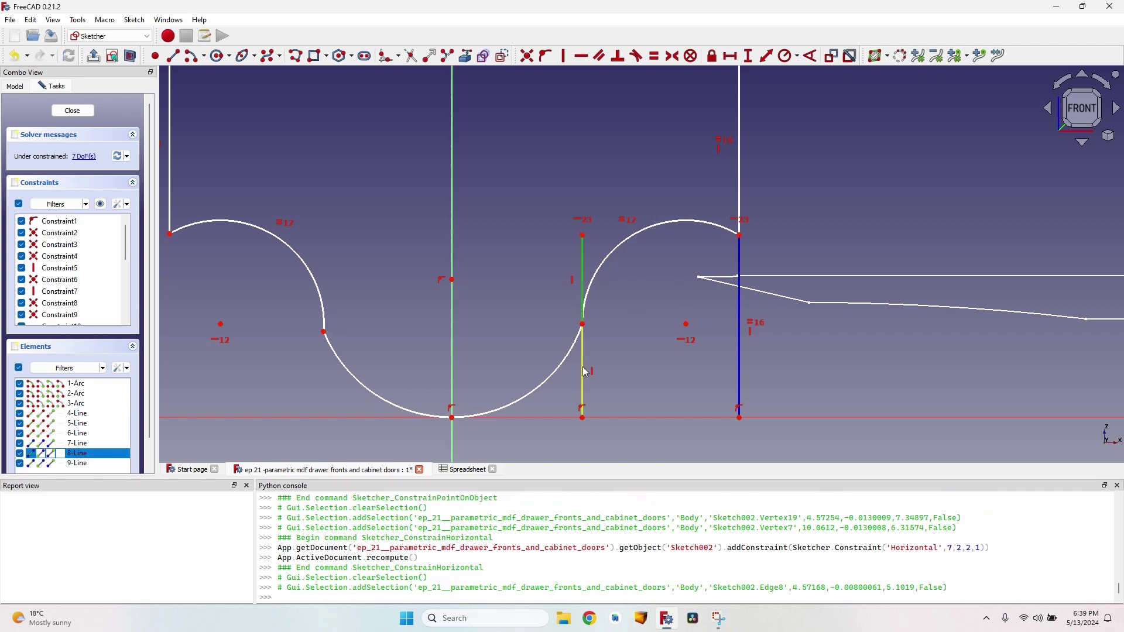
pyautogui.click(586, 364)
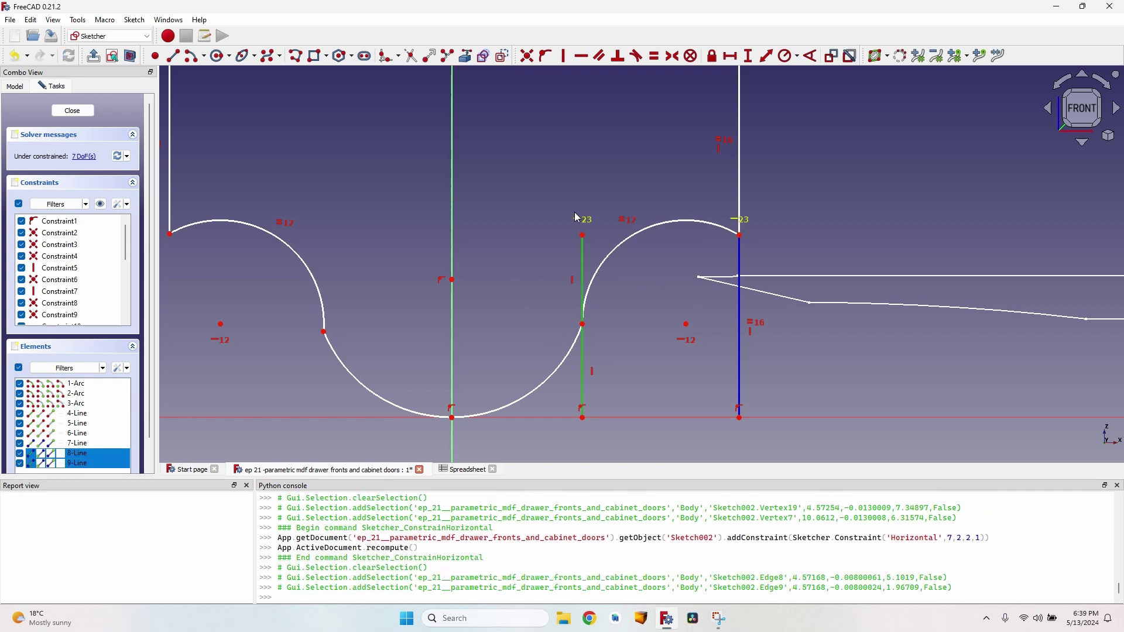
pyautogui.click(654, 55)
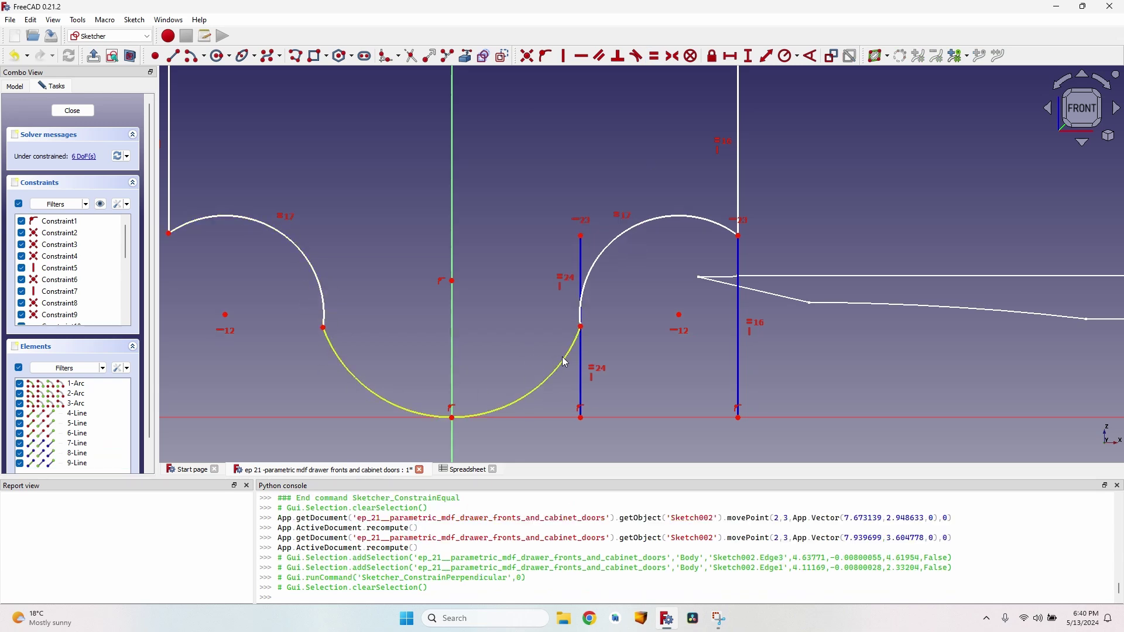
# Make the central arc tangent to the right side arc at their shared endpoint and accept the constraint substitution.
pyautogui.click(562, 356)
pyautogui.click(599, 259)
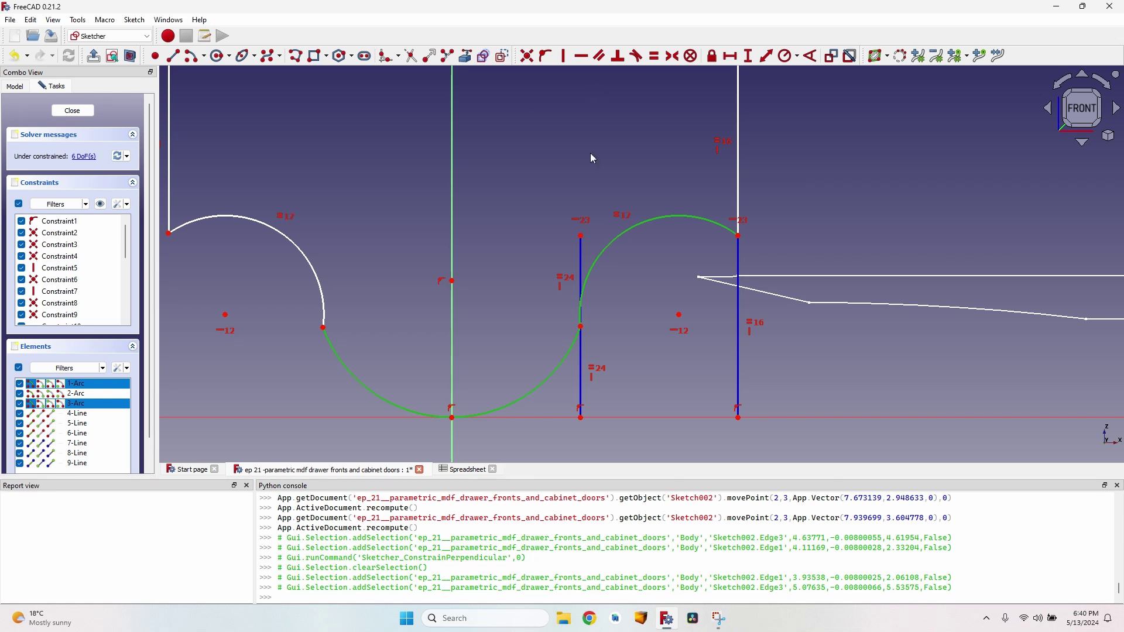
pyautogui.click(637, 57)
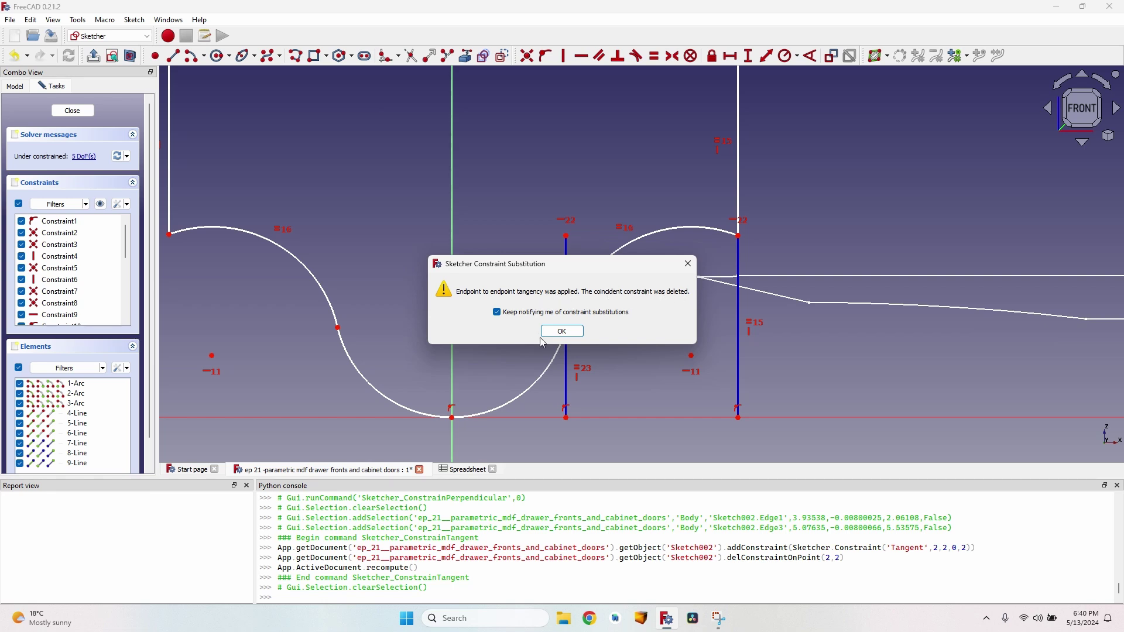
pyautogui.click(560, 332)
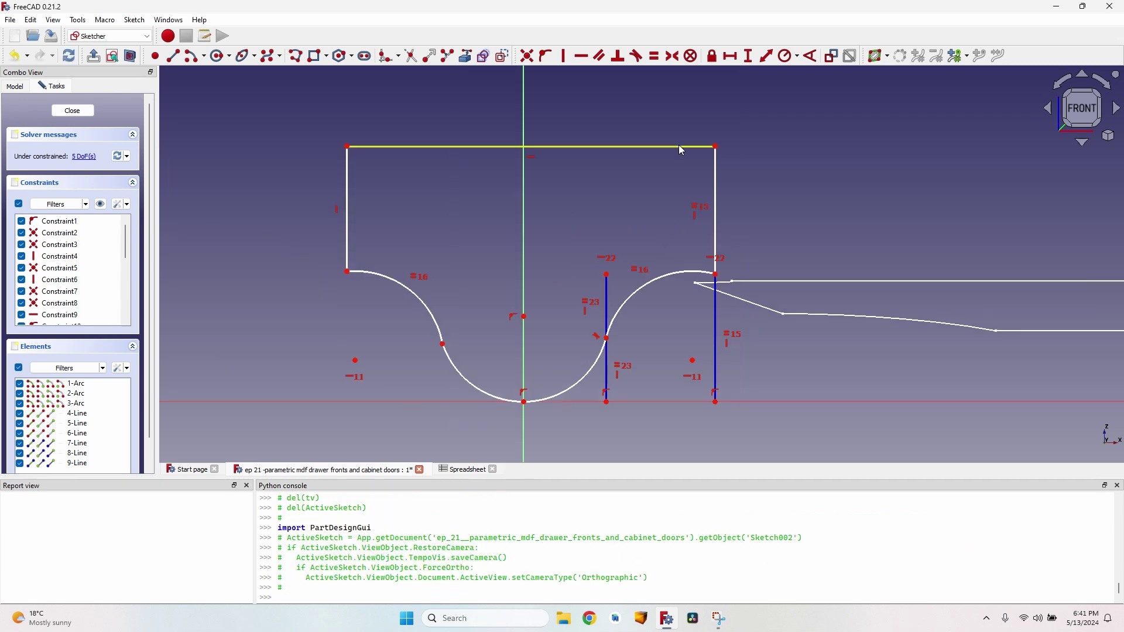
# Add a horizontal dimension to the profile's top edge driven by the expression Spreadsheet.bit_diameter.
pyautogui.click(493, 147)
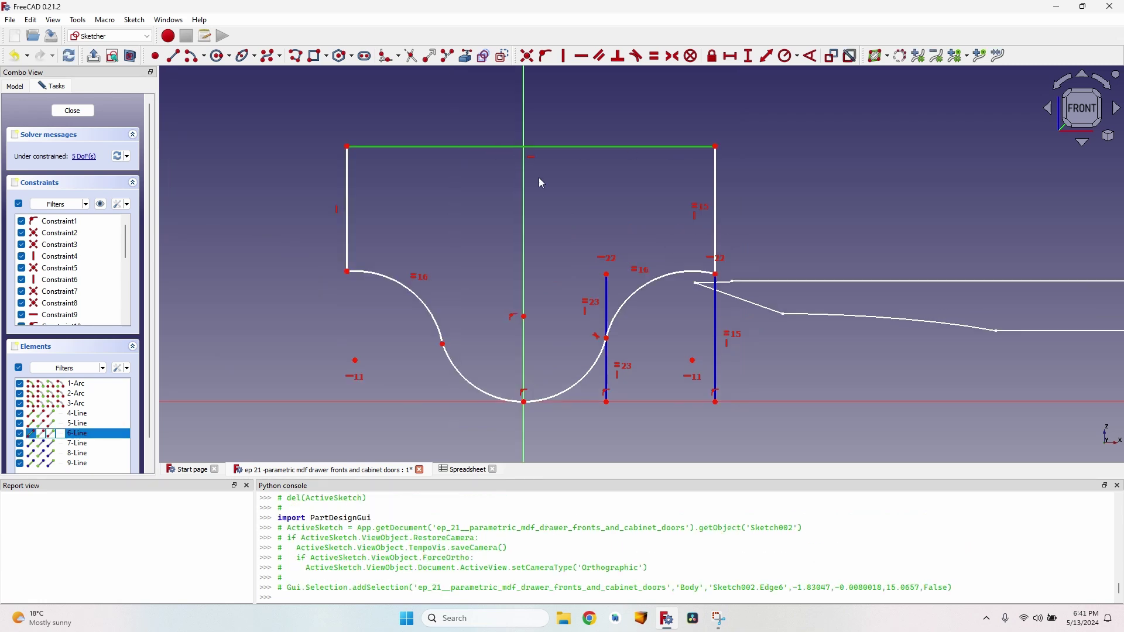
pyautogui.press('l')
pyautogui.press('h')
pyautogui.click(670, 193)
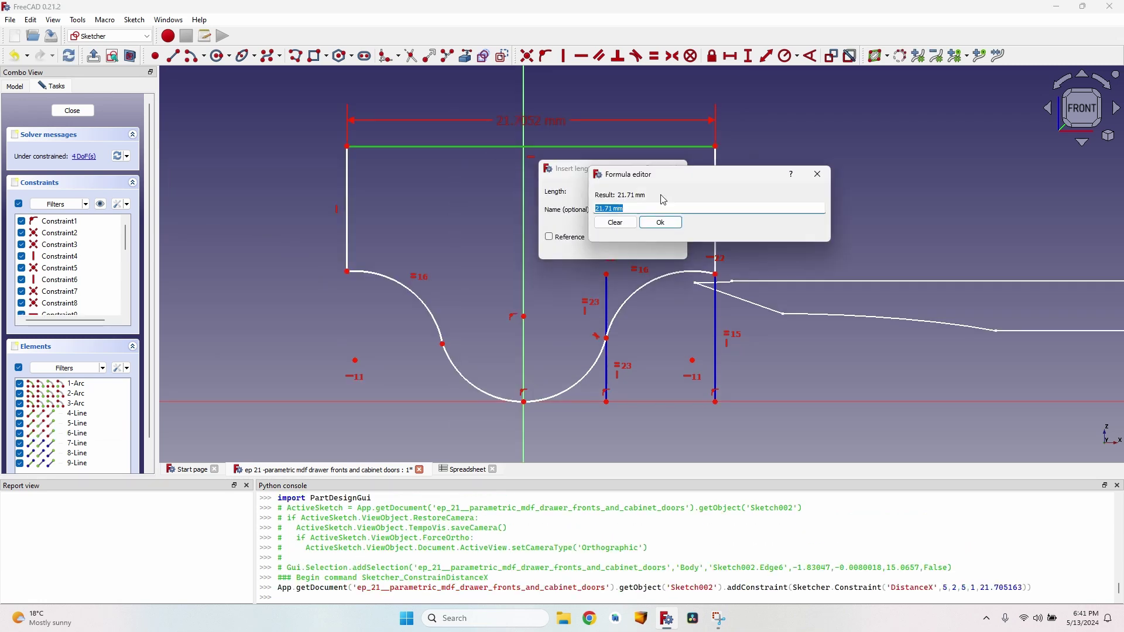
pyautogui.write('Spreadsheet.')
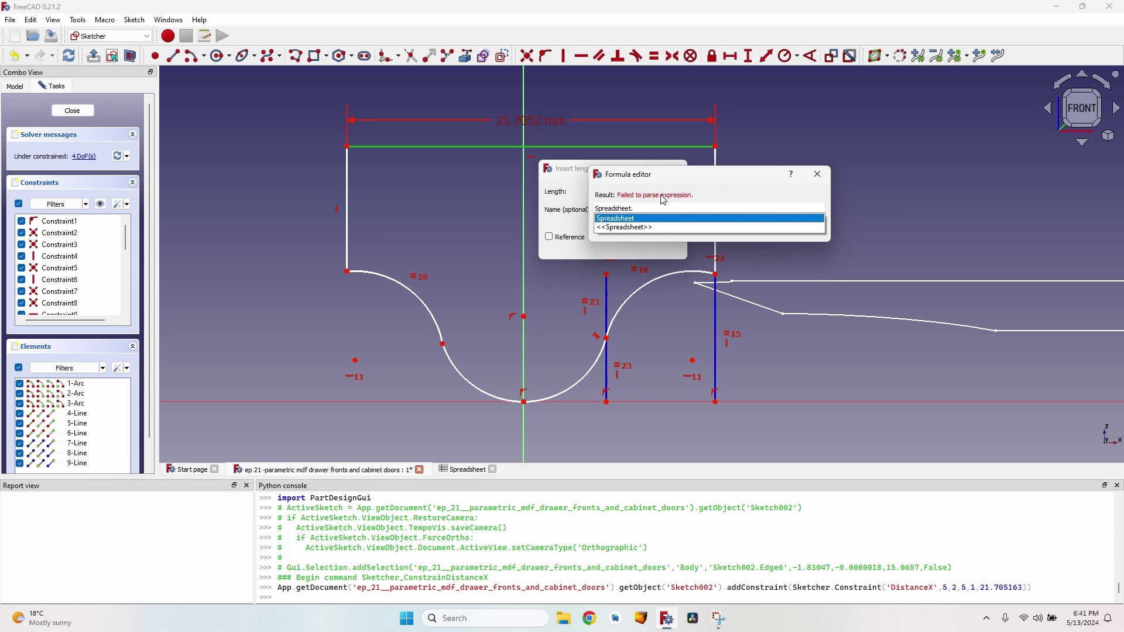
pyautogui.write('bi')
pyautogui.press('Down')
pyautogui.press('Down')
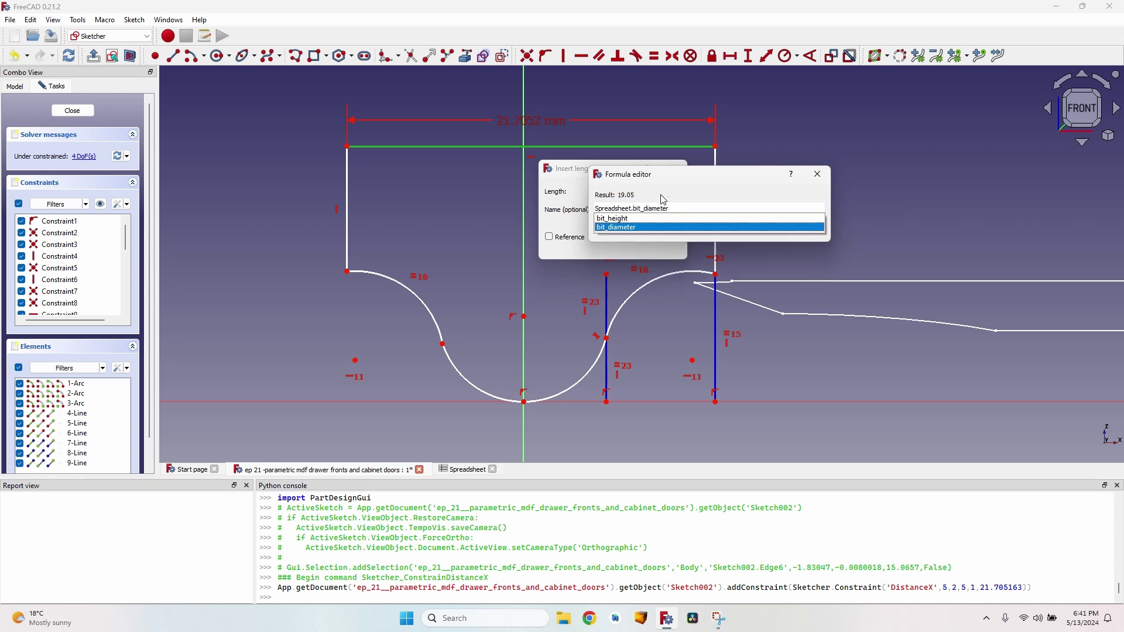
pyautogui.press('Return')
pyautogui.press('Return')
pyautogui.press('Return')
# Add a vertical dimension from the sketch origin to the profile's top-left corner driven by the expression Spreadsheet.bit_height.
pyautogui.click(362, 147)
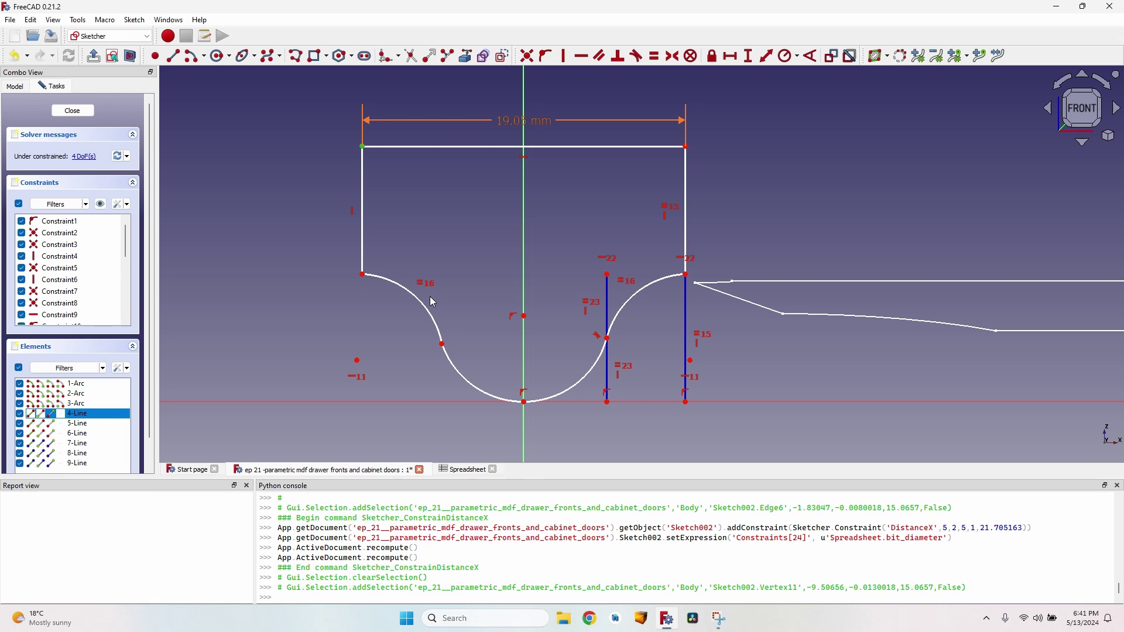
pyautogui.press('i')
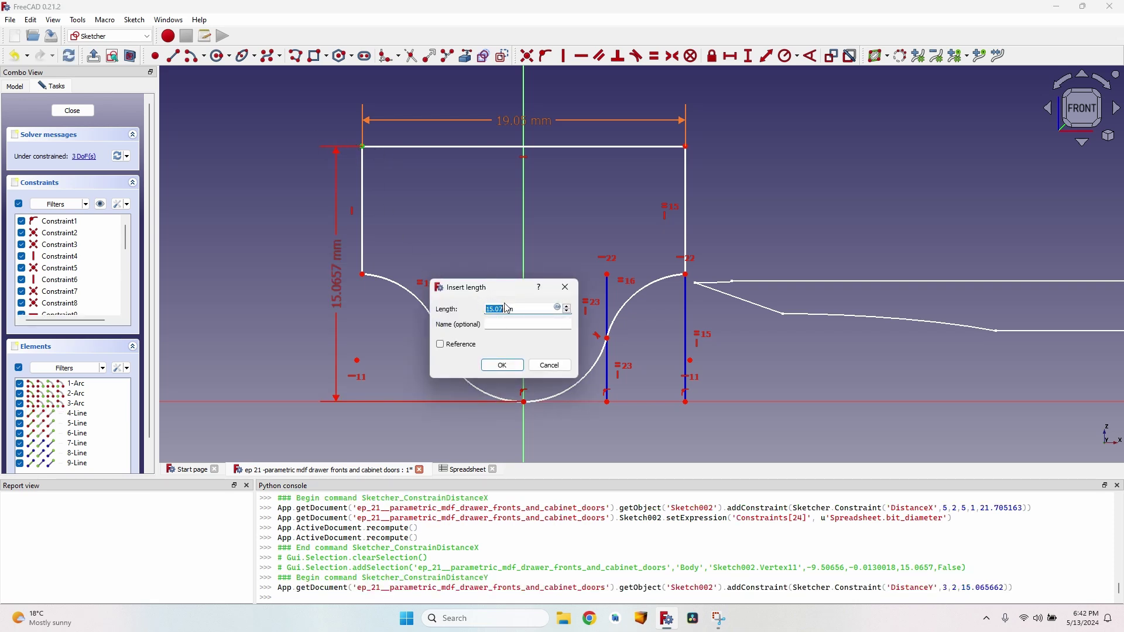
pyautogui.click(558, 307)
pyautogui.write('Spread')
pyautogui.press('Down')
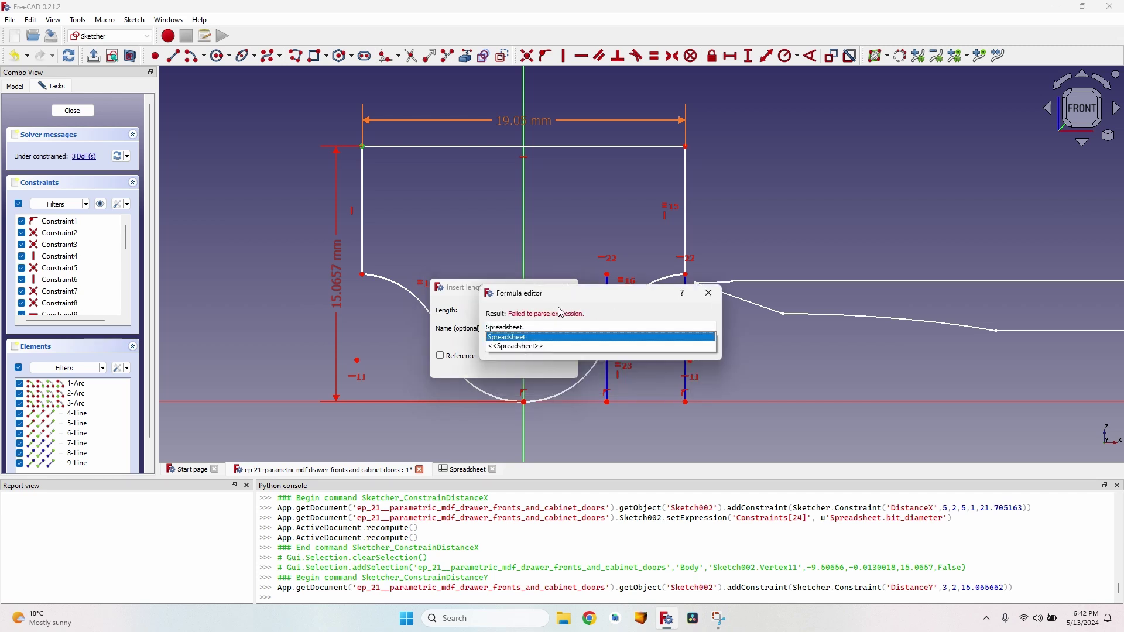
pyautogui.press('Return')
pyautogui.write('bit')
pyautogui.press('Down')
pyautogui.press('Return')
pyautogui.press('Return')
pyautogui.press('Return')
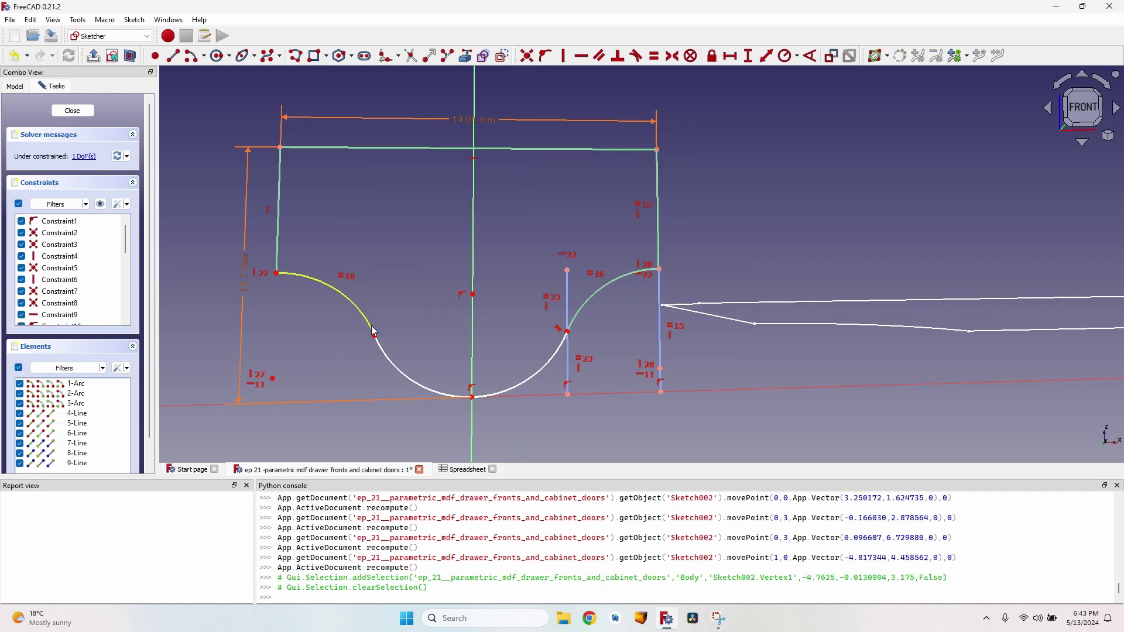
# Align the central arc's two endpoints horizontally and close the cutter profile sketch.
pyautogui.click(567, 332)
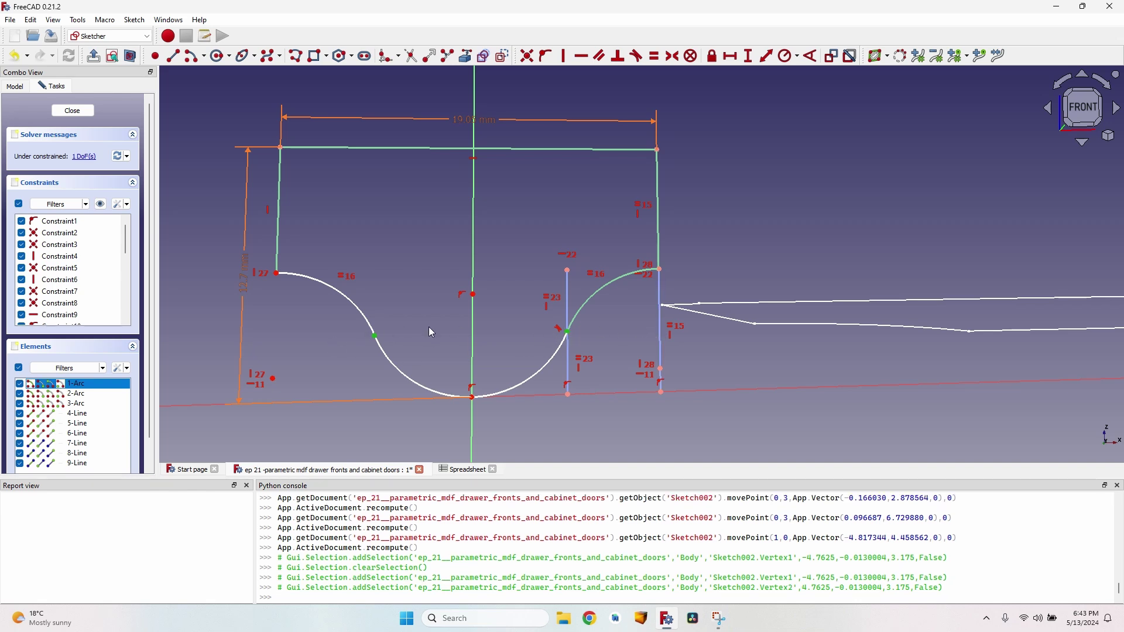
pyautogui.press('h')
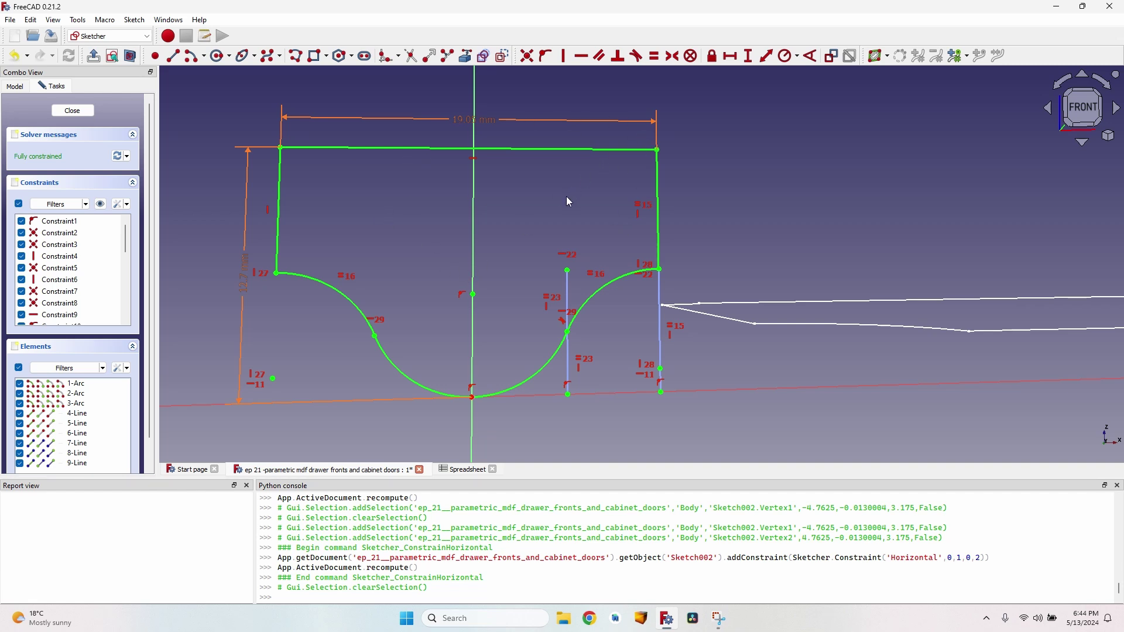
pyautogui.click(80, 119)
# Move the cutter profile sketch Sketch002 out of the Board body to the document's top level and leave sketch editing.
pyautogui.moveTo(68, 157); pyautogui.dragTo(61, 103)
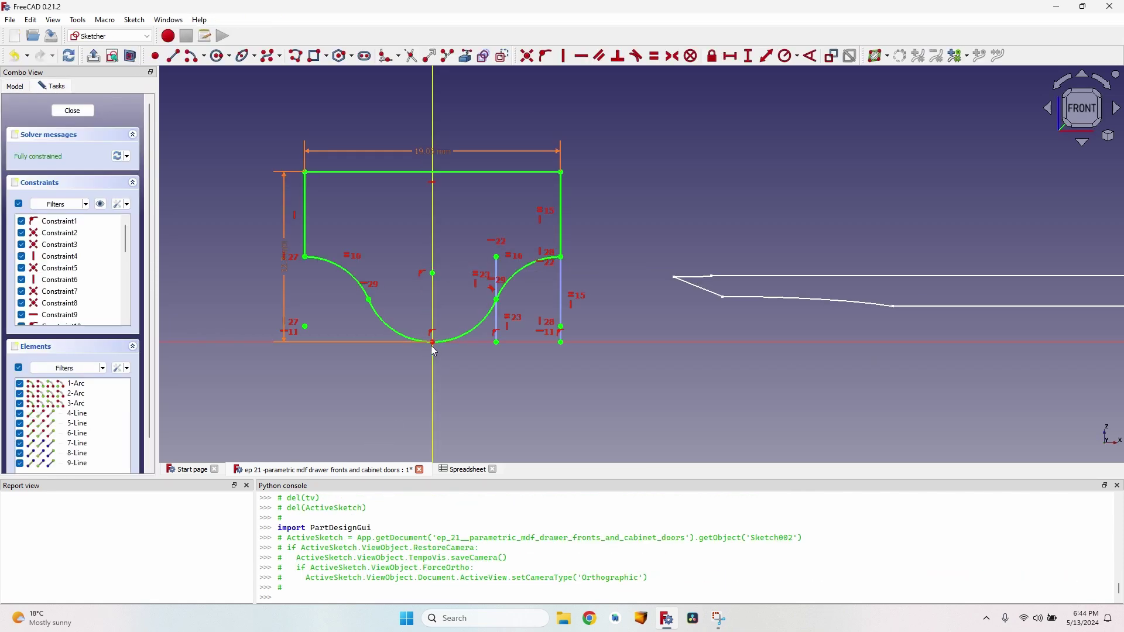
pyautogui.click(73, 111)
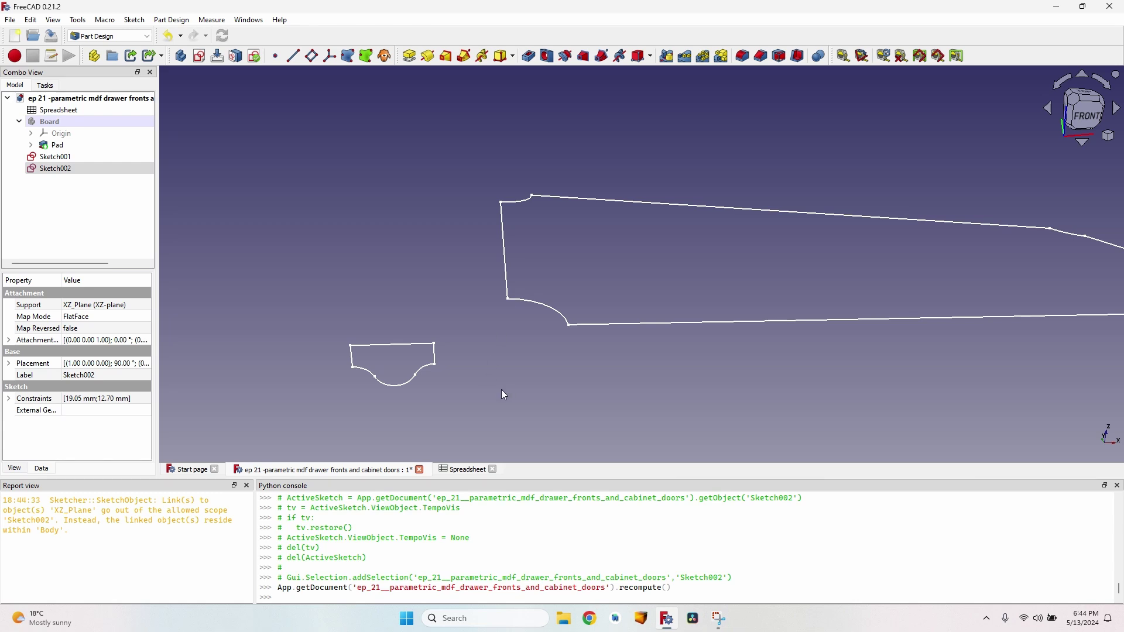
# Set the y position of Sketch002's attachment offset to the expression Spreadsheet.offset+Spreadsheet.radius.
pyautogui.click(8, 340)
pyautogui.click(20, 375)
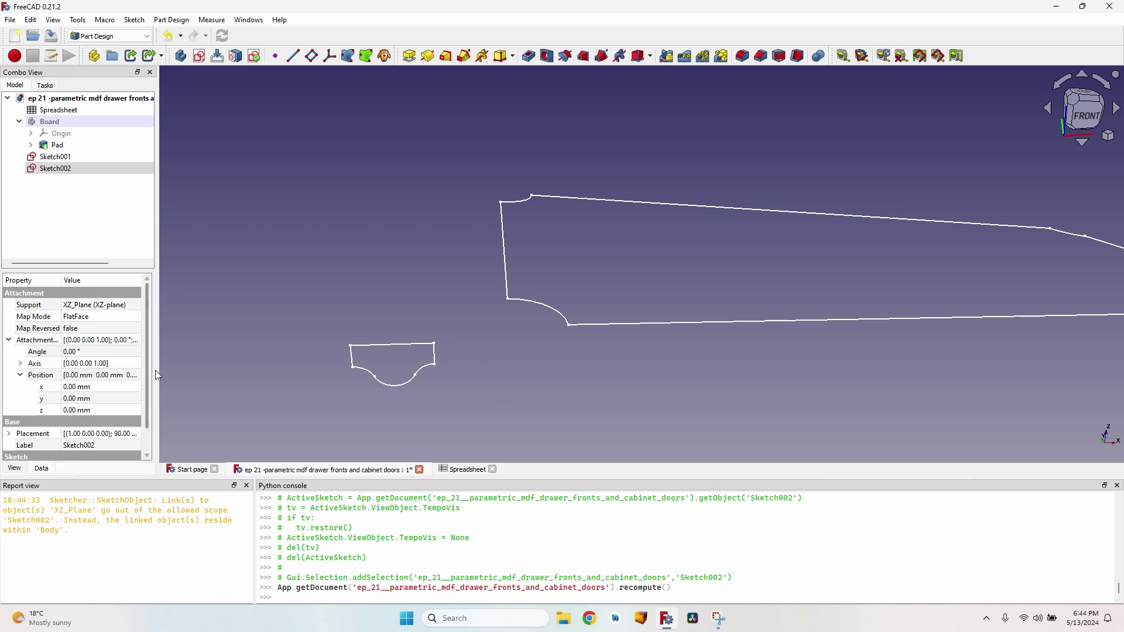
pyautogui.moveTo(156, 370); pyautogui.dragTo(313, 368)
pyautogui.moveTo(313, 368); pyautogui.dragTo(331, 368)
pyautogui.click(117, 387)
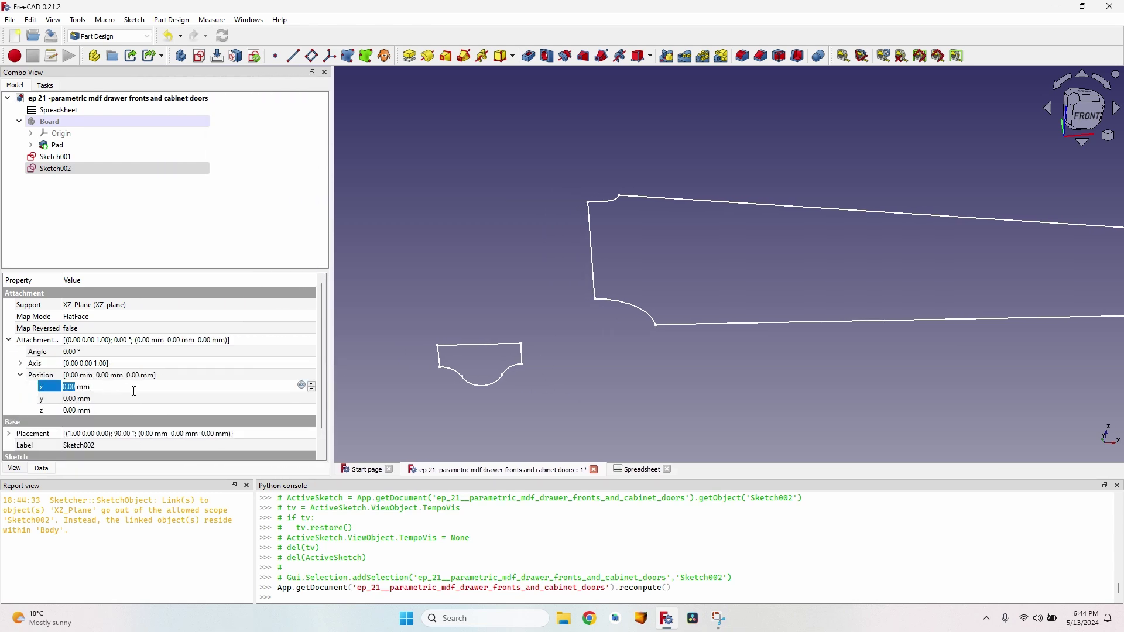
pyautogui.scroll(-1, 43, 434)
pyautogui.click(8, 407)
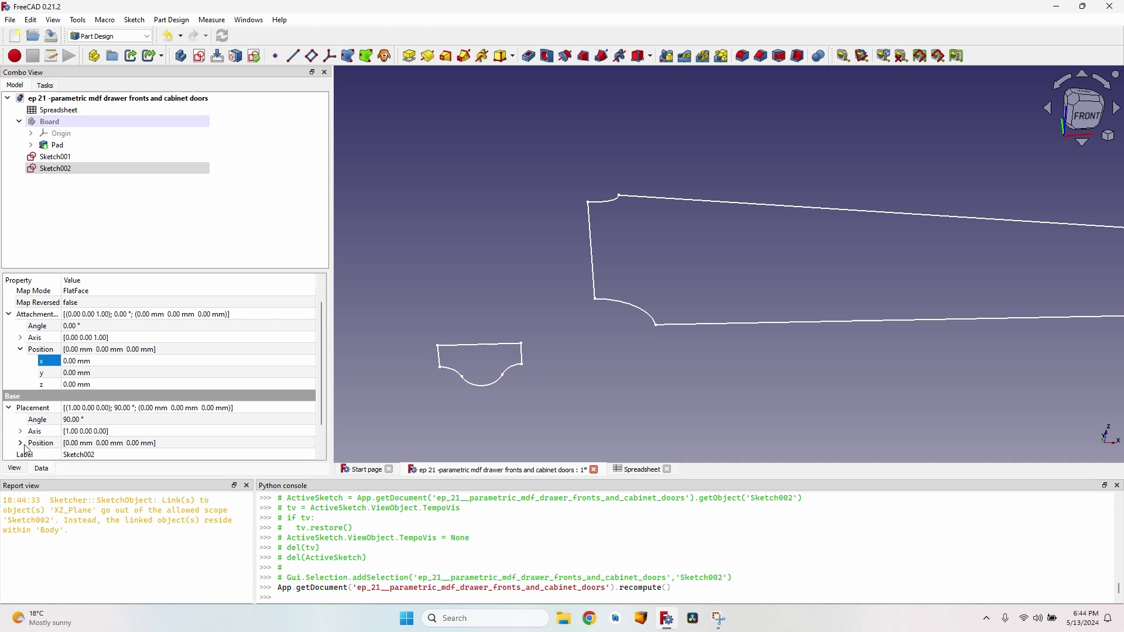
pyautogui.scroll(1, 36, 377)
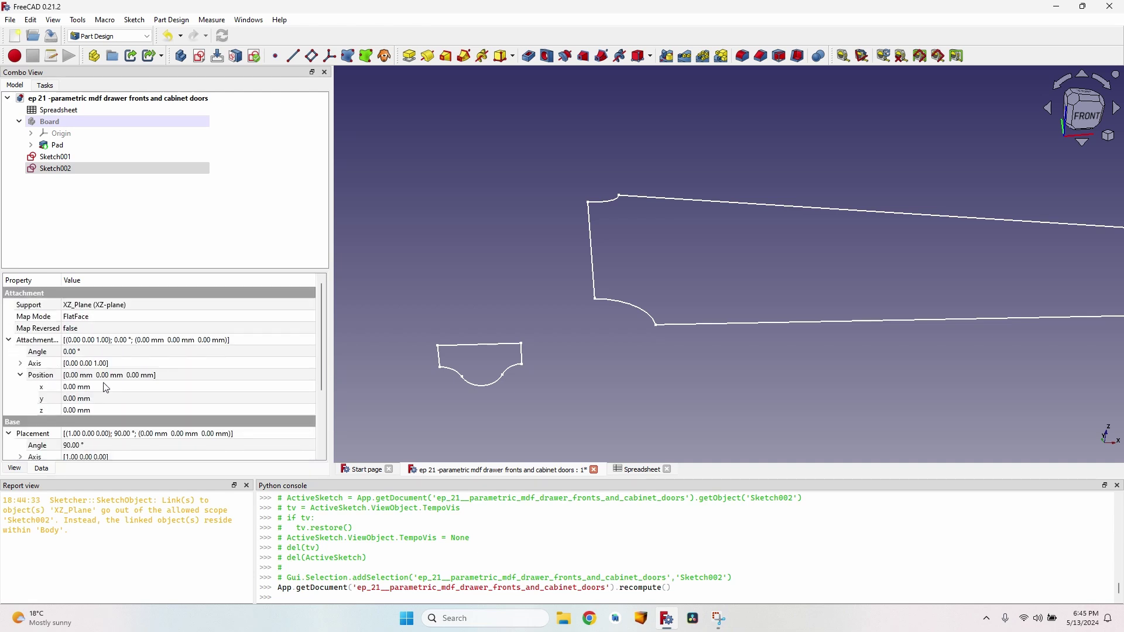
pyautogui.click(536, 344)
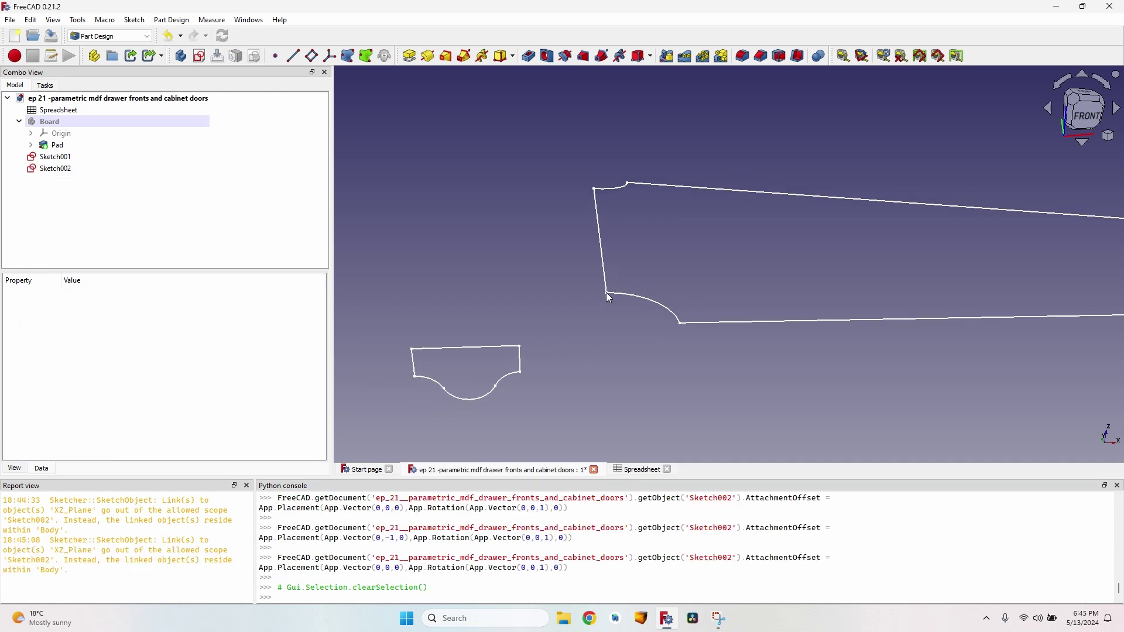
pyautogui.click(59, 170)
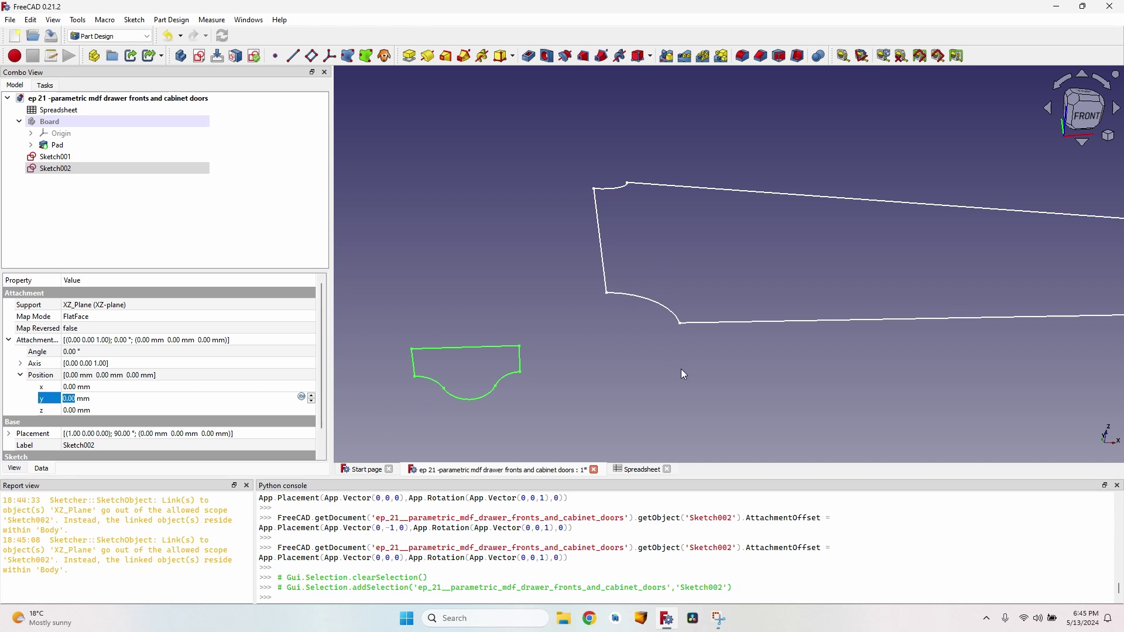
pyautogui.write('=Spreadsheet.offse')
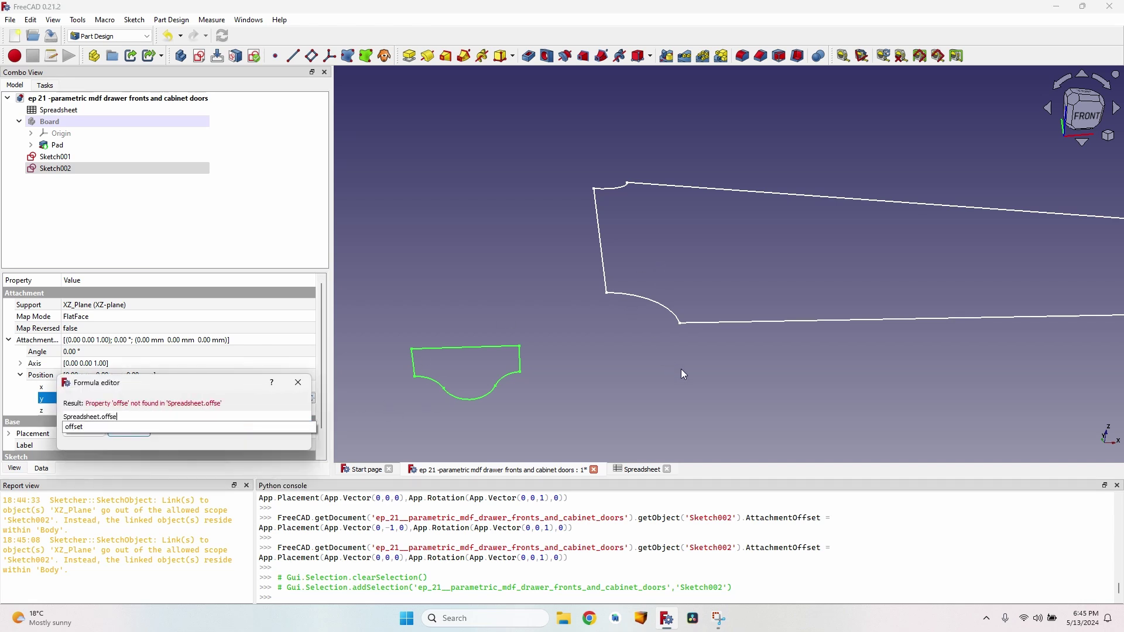
pyautogui.write('t+Spreadsheet.radius')
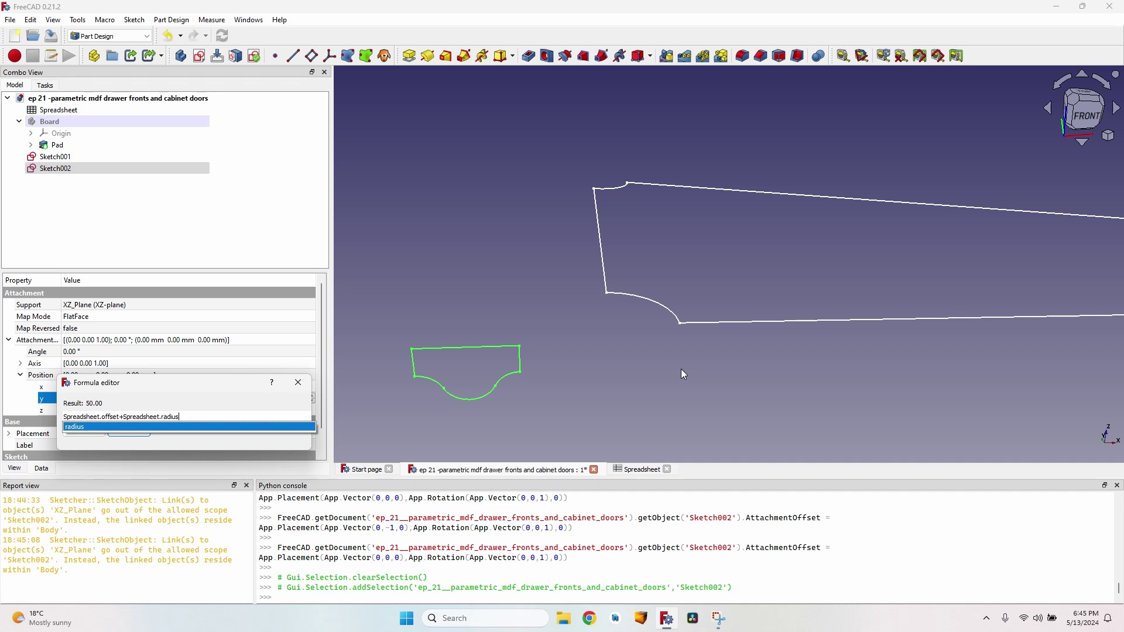
pyautogui.press('Return')
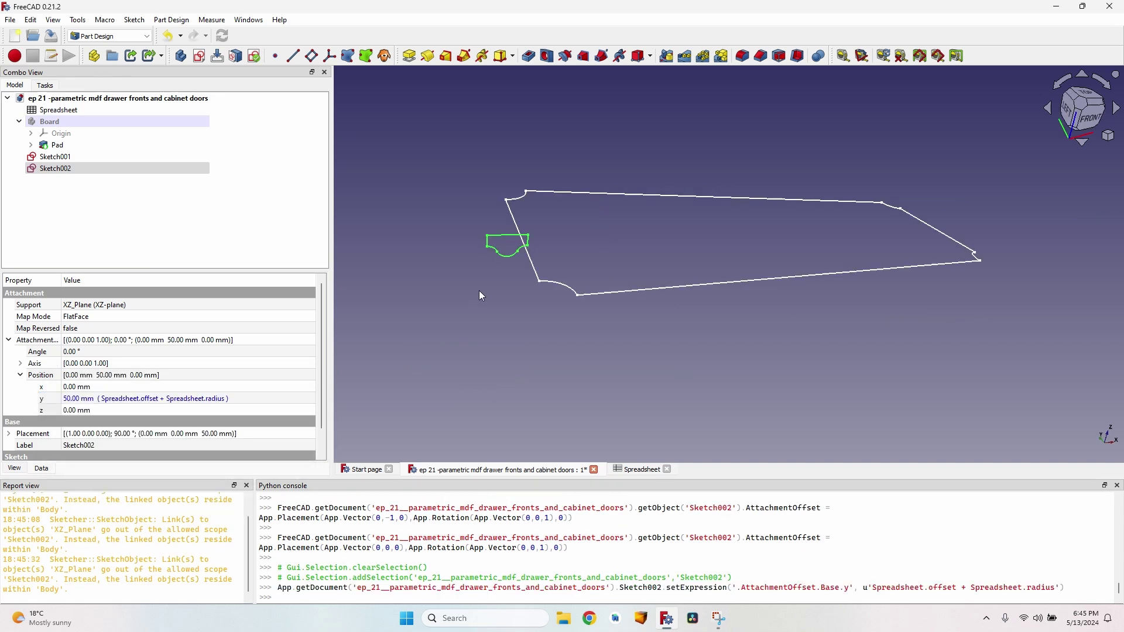
pyautogui.moveTo(478, 291); pyautogui.dragTo(544, 294, button='middle')
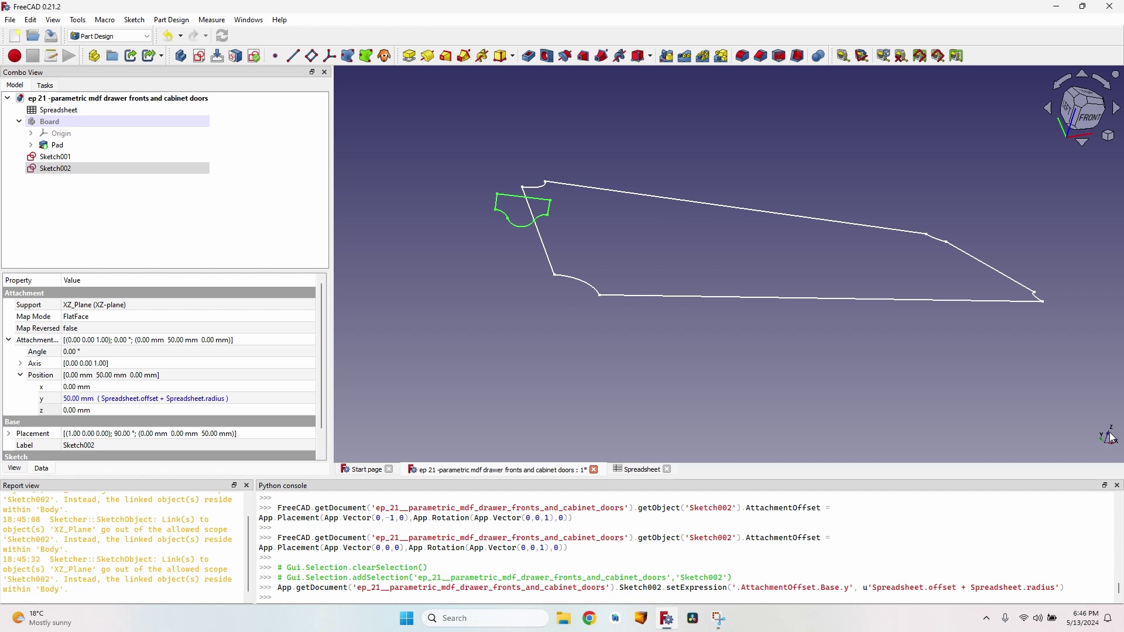
# Clear the expression on the y position of Sketch002's attachment offset and set the value to 0.
pyautogui.moveTo(535, 276); pyautogui.dragTo(529, 102, button='middle')
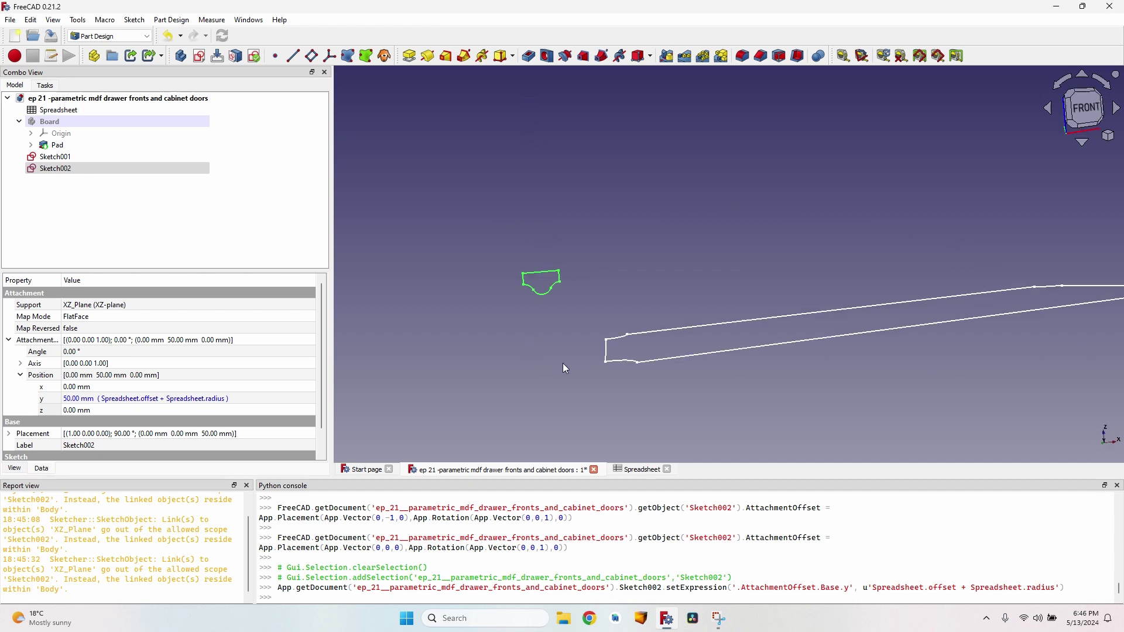
pyautogui.moveTo(563, 364); pyautogui.dragTo(554, 360, button='middle')
pyautogui.doubleClick(228, 398)
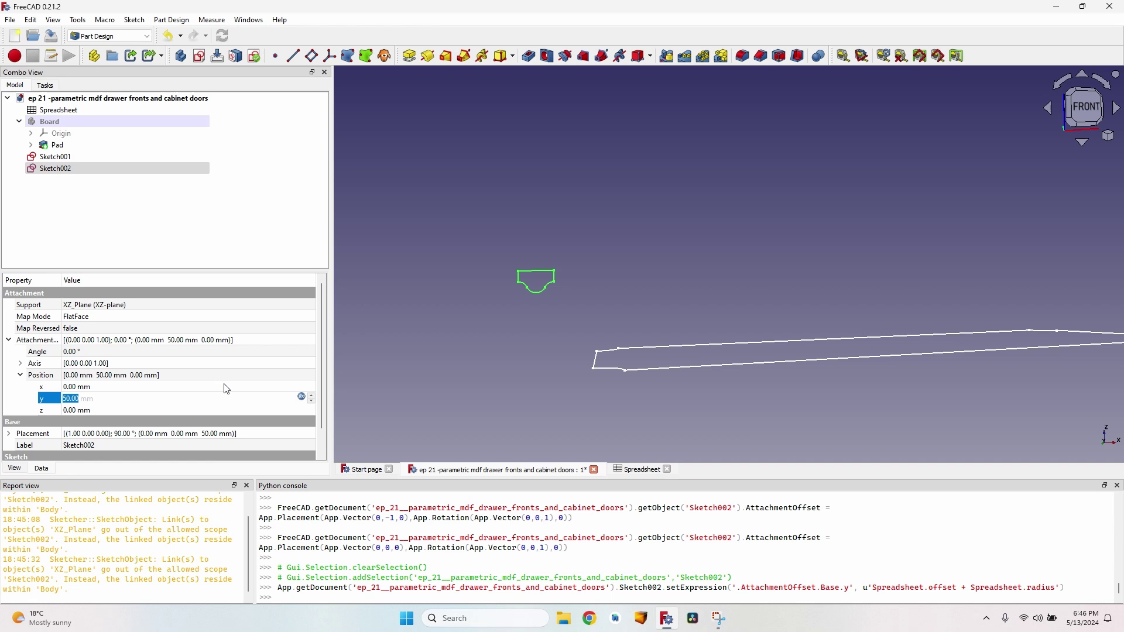
pyautogui.click(302, 398)
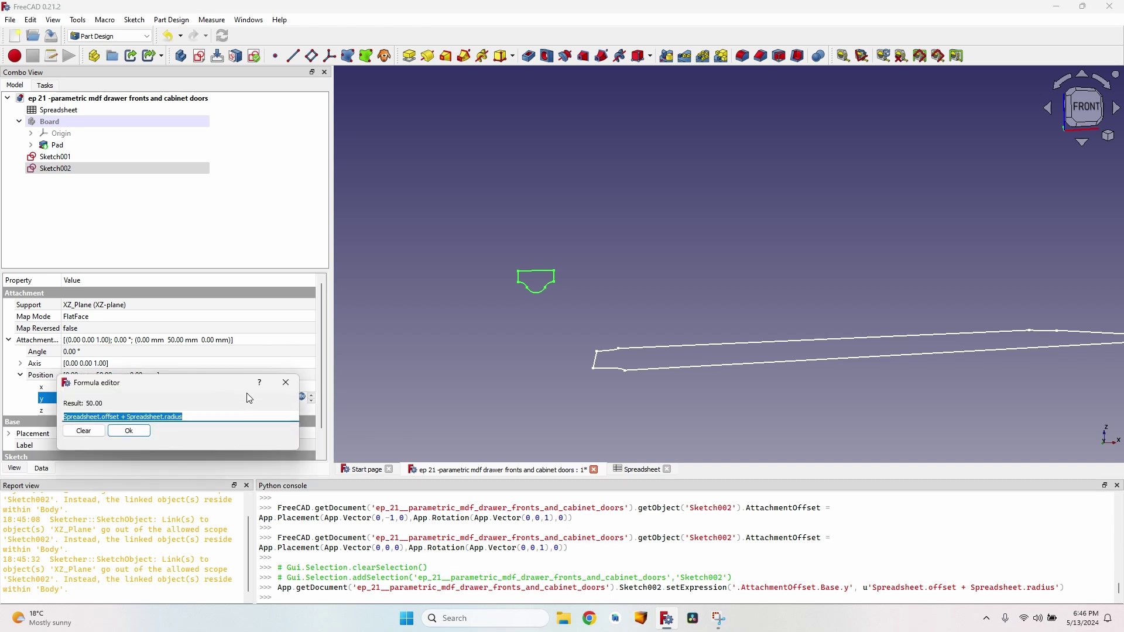
pyautogui.click(84, 431)
pyautogui.write('0')
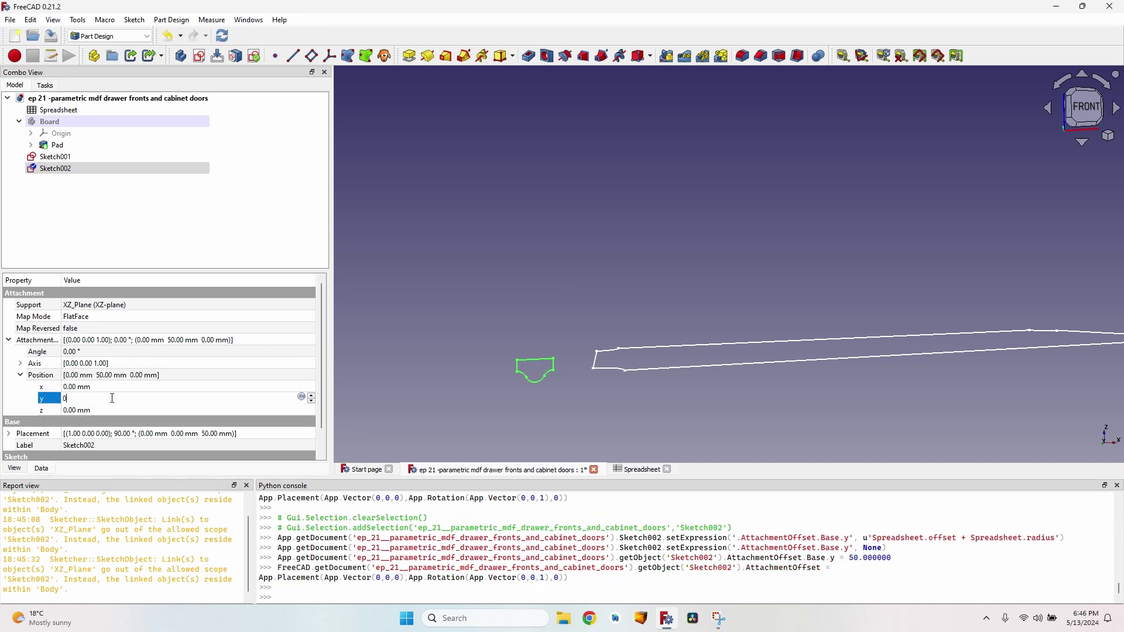
# Set the z position of Sketch002's attachment offset to the expression -1*(Spreadsheet.offset + Spreadsheet.radius).
pyautogui.doubleClick(71, 411)
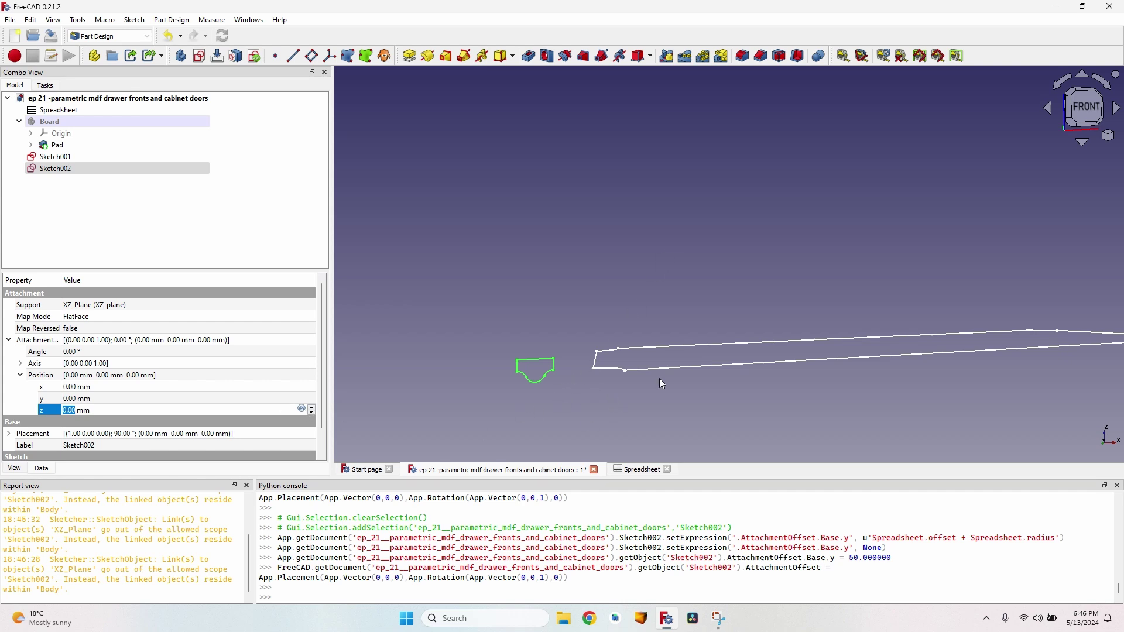
pyautogui.click(302, 408)
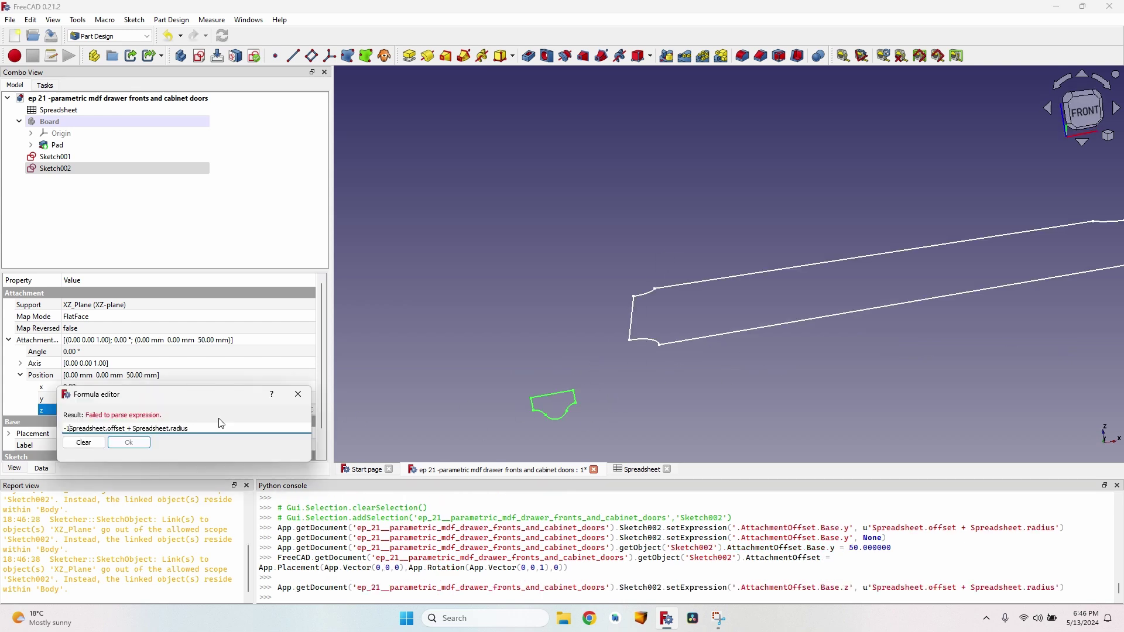
pyautogui.write('*')
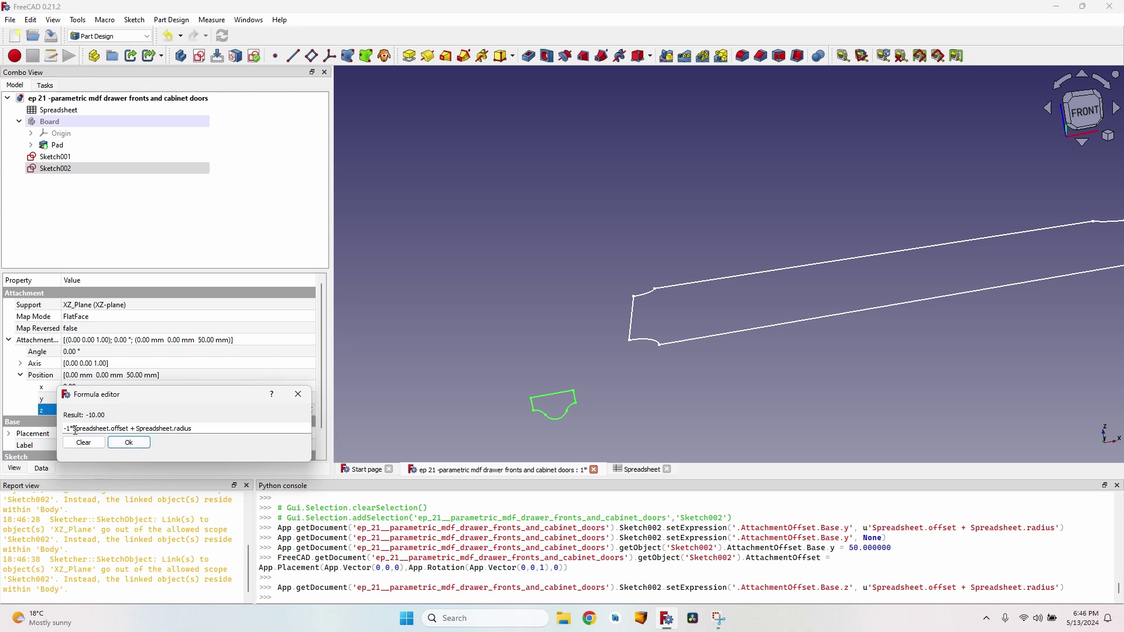
pyautogui.write('(')
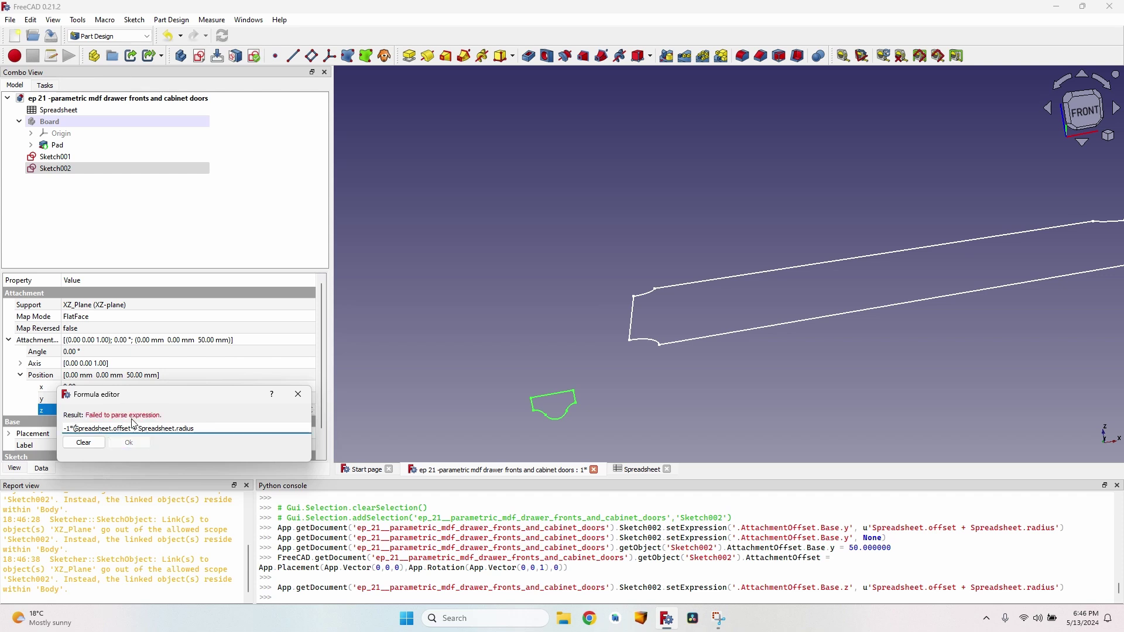
pyautogui.press('End')
pyautogui.write(')')
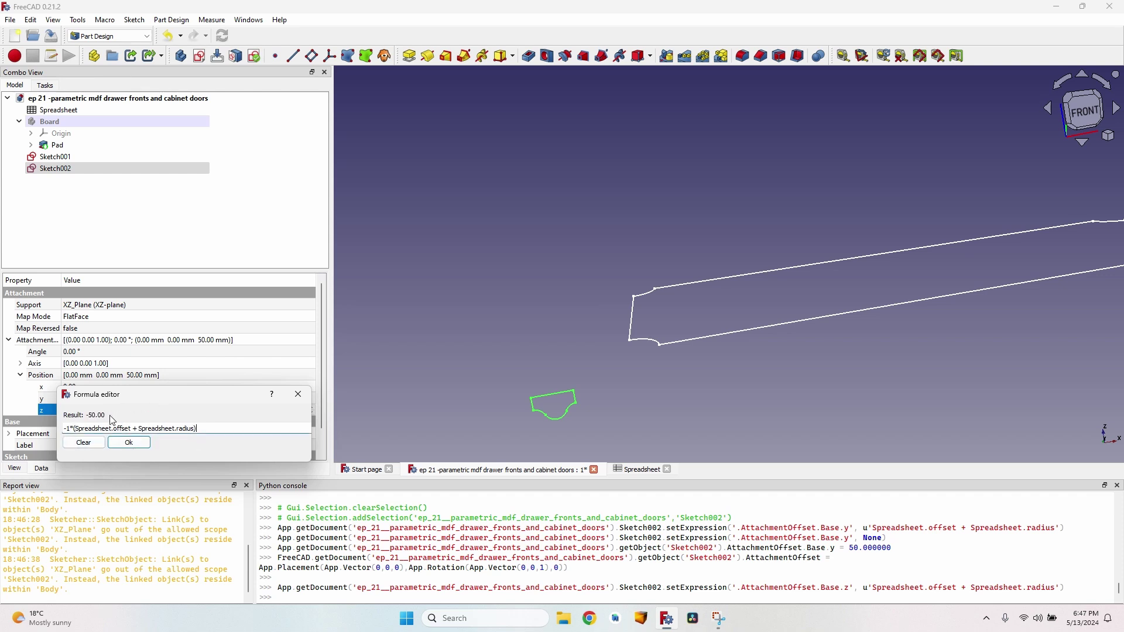
pyautogui.click(130, 444)
# Drive the x position of Sketch002's attachment offset with an expression that references the Spreadsheet.
pyautogui.moveTo(421, 386)
pyautogui.mouseDown(button='middle')
pyautogui.moveTo(775, 310)
pyautogui.moveTo(646, 287)
pyautogui.moveTo(614, 312)
pyautogui.moveTo(740, 291)
pyautogui.mouseUp(button='middle')
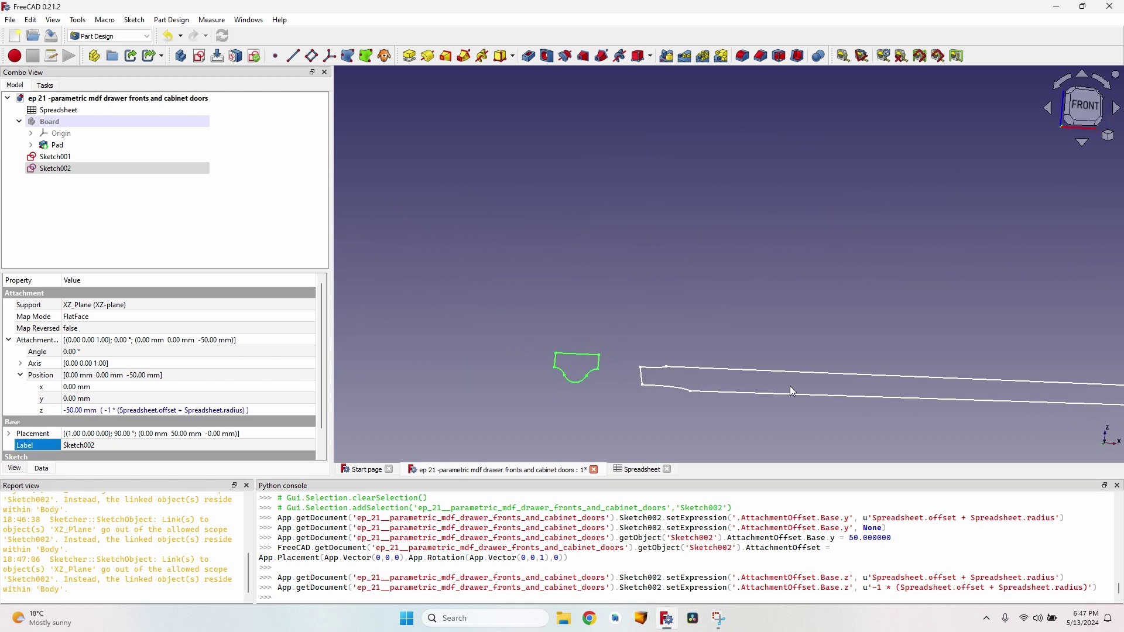
pyautogui.click(117, 387)
pyautogui.press('=')
pyautogui.write('Spreadsheet.')
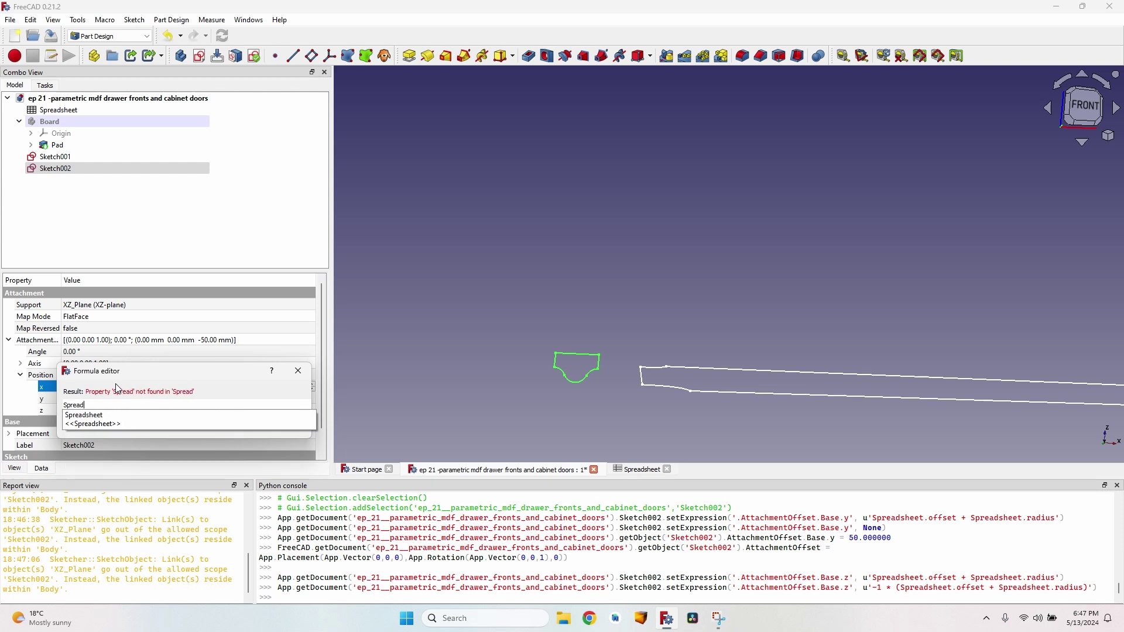
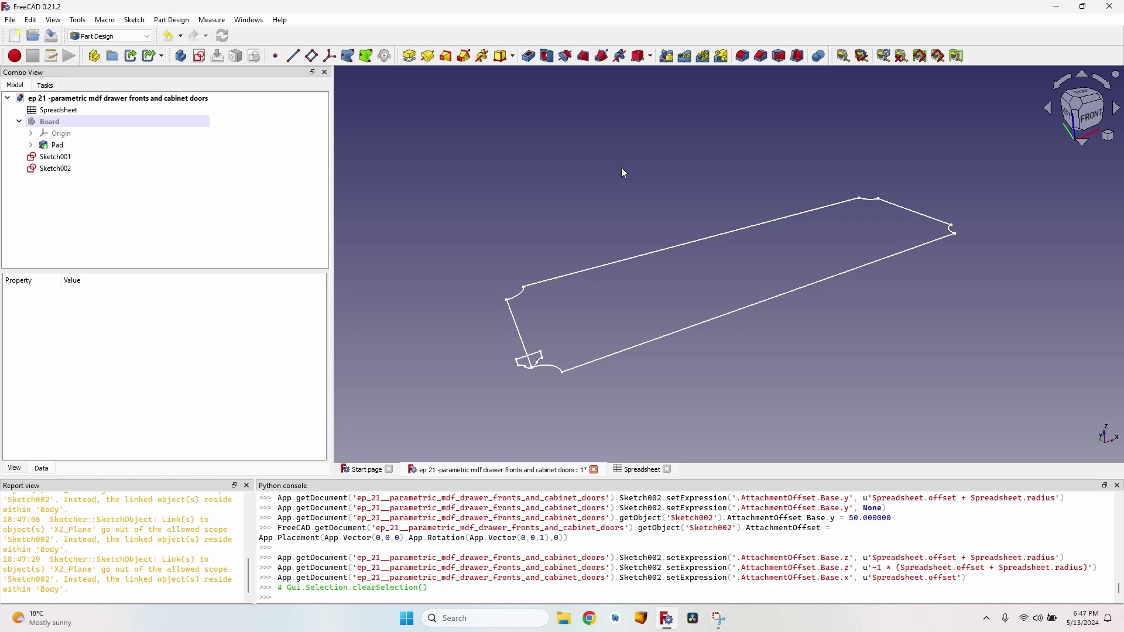
# Switch to the Part workbench and start a Sweep with Sketch002 as its profile.
pyautogui.click(109, 35)
pyautogui.click(100, 137)
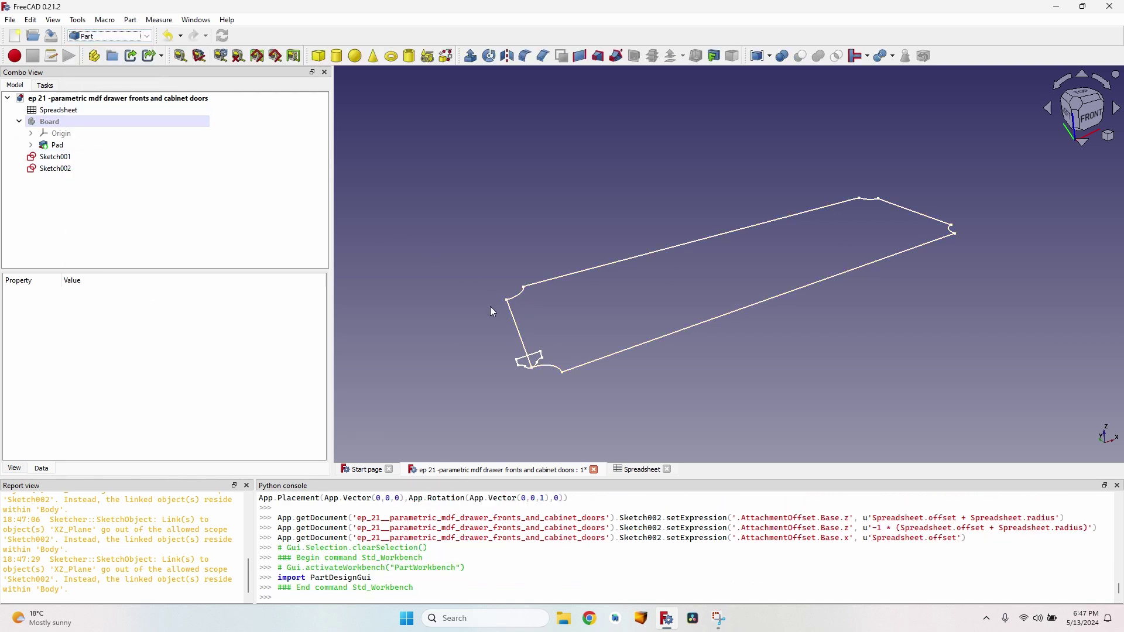
pyautogui.moveTo(643, 173)
pyautogui.mouseDown(button='middle')
pyautogui.moveTo(734, 211)
pyautogui.moveTo(555, 180)
pyautogui.moveTo(605, 181)
pyautogui.mouseUp(button='middle')
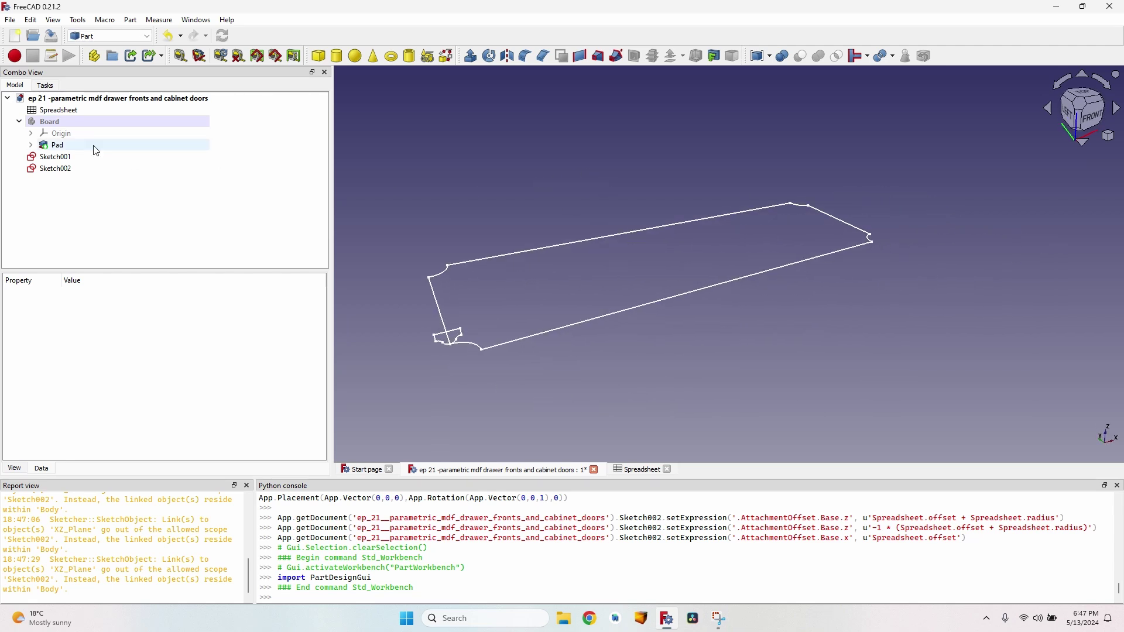
pyautogui.click(75, 168)
pyautogui.keyDown('ctrl'); pyautogui.click(64, 157); pyautogui.keyUp('ctrl')
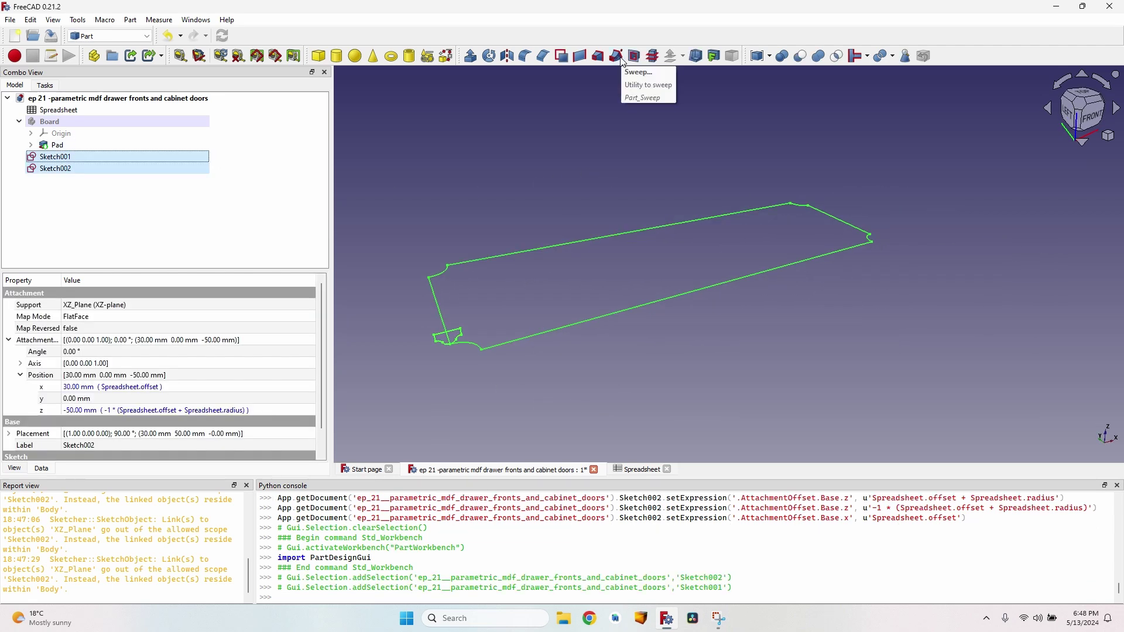
pyautogui.click(618, 56)
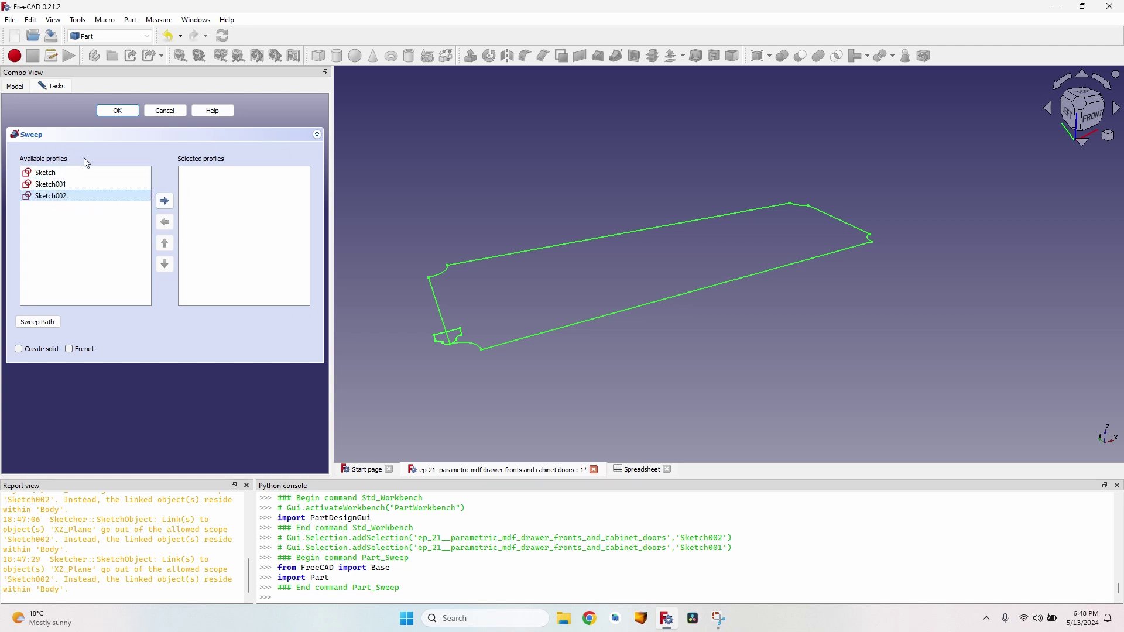
pyautogui.click(165, 200)
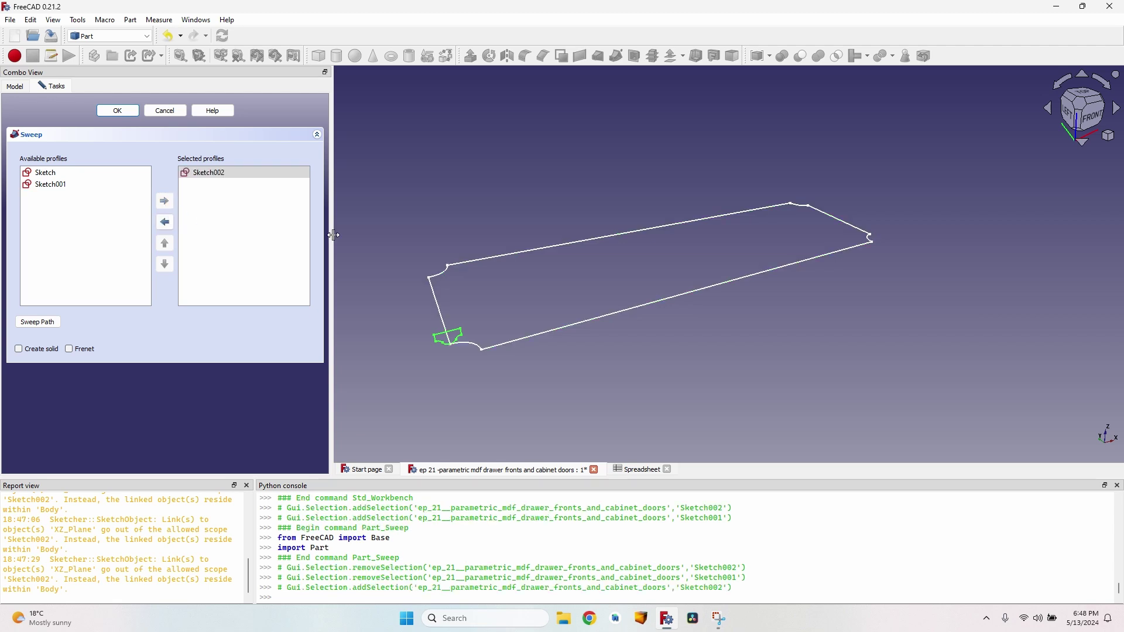
# Use the full closed outline of Sketch001 as the sweep path and create the sweep.
pyautogui.click(39, 324)
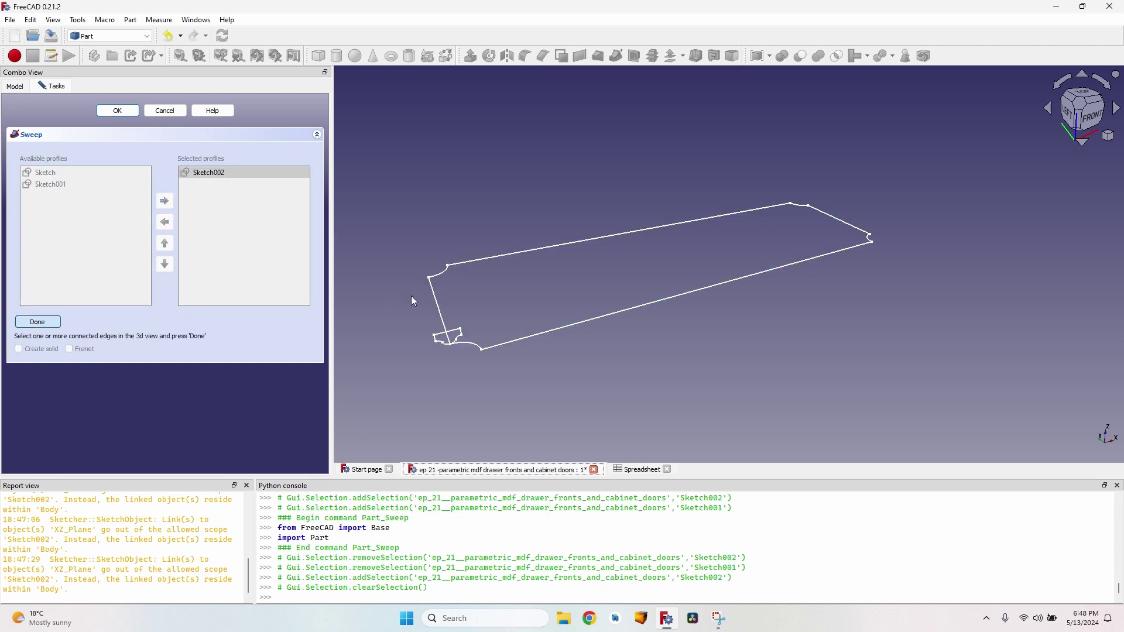
pyautogui.click(437, 300)
pyautogui.keyDown('ctrl'); pyautogui.click(445, 273); pyautogui.keyUp('ctrl')
pyautogui.keyDown('ctrl'); pyautogui.click(476, 262); pyautogui.keyUp('ctrl')
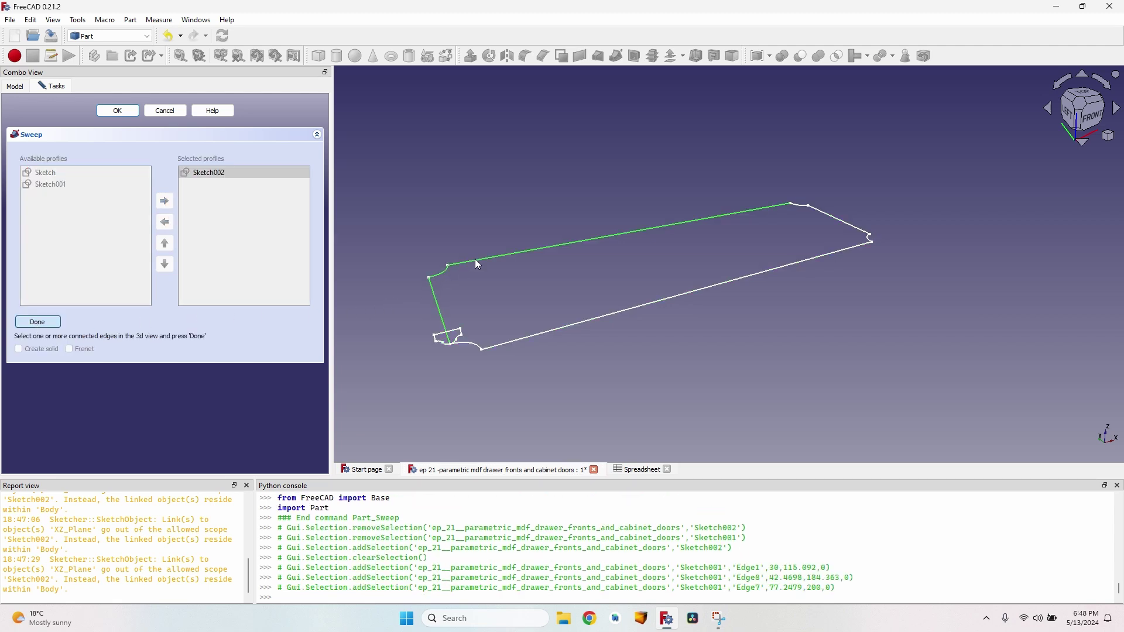
pyautogui.click(45, 324)
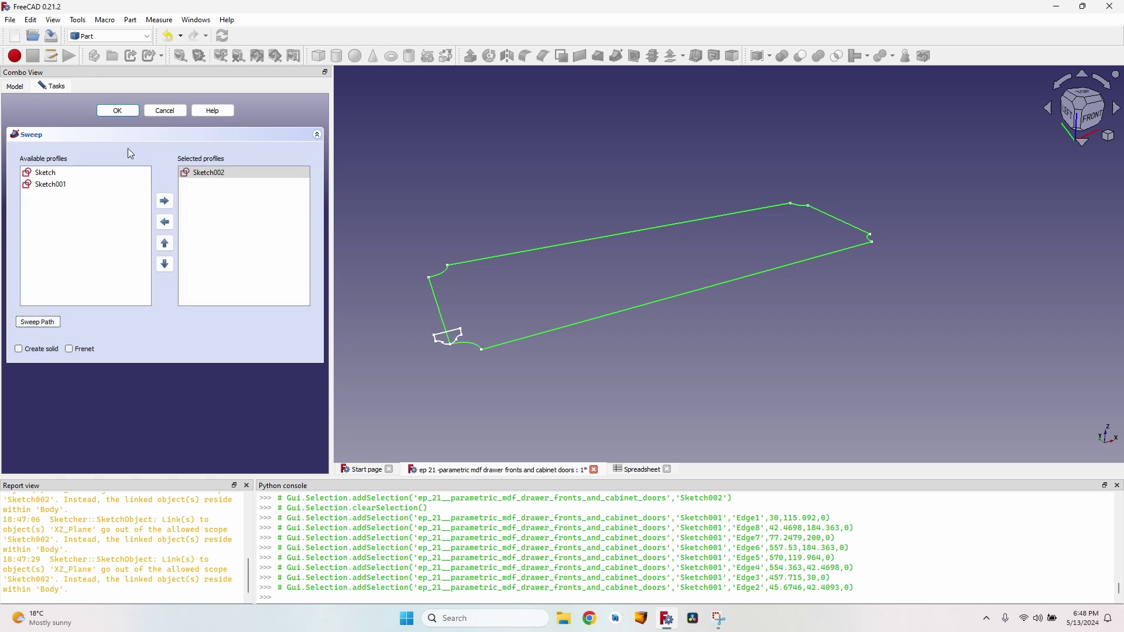
pyautogui.click(118, 111)
# Set the Sweep's Transition property to Round corner.
pyautogui.moveTo(591, 330); pyautogui.dragTo(730, 202, button='middle')
pyautogui.moveTo(501, 384); pyautogui.dragTo(550, 372, button='middle')
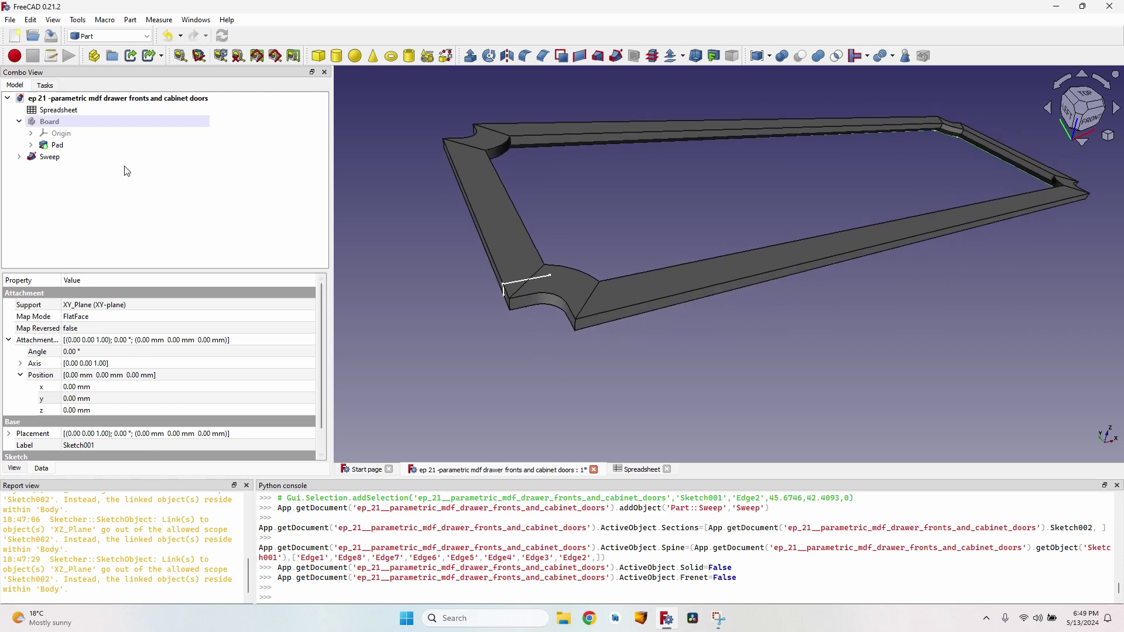
pyautogui.click(44, 158)
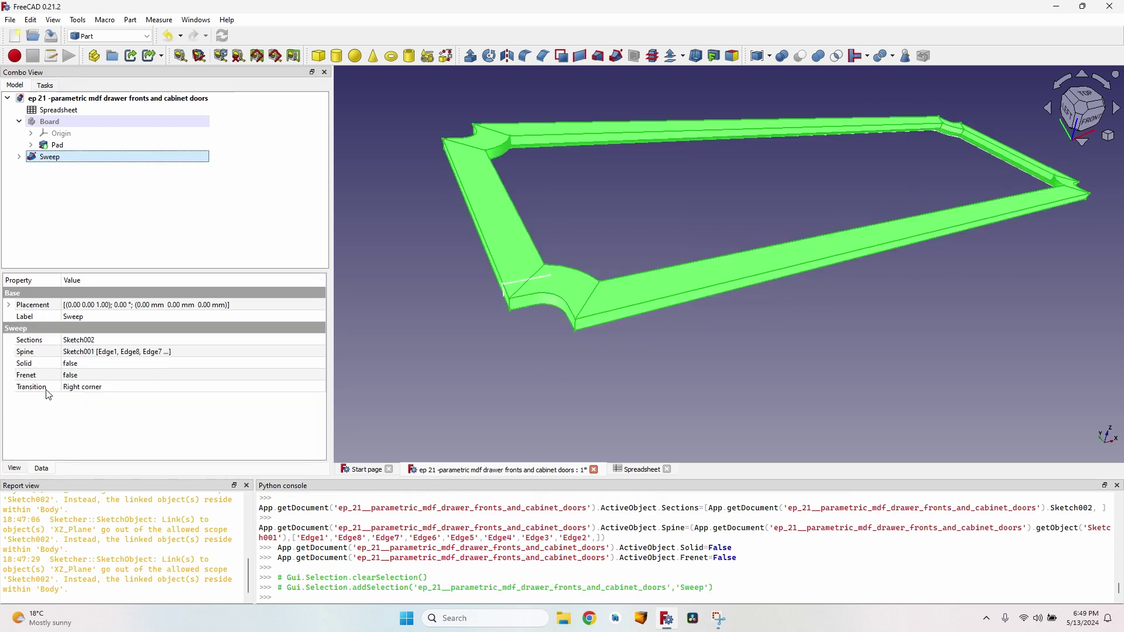
pyautogui.click(82, 388)
pyautogui.click(90, 389)
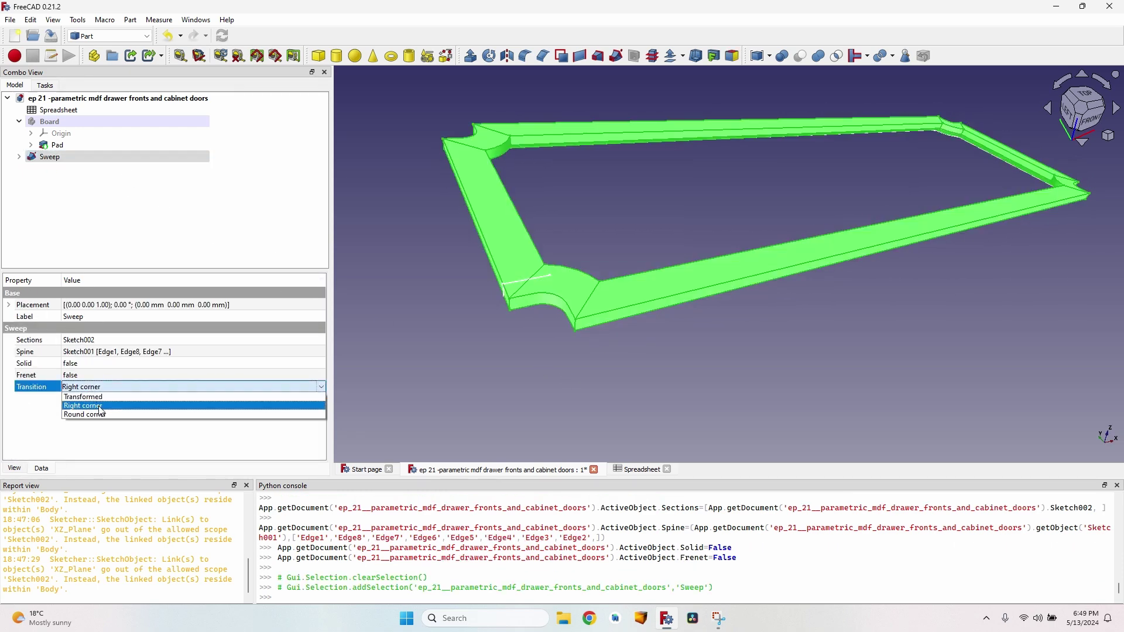
pyautogui.click(136, 408)
pyautogui.click(464, 222)
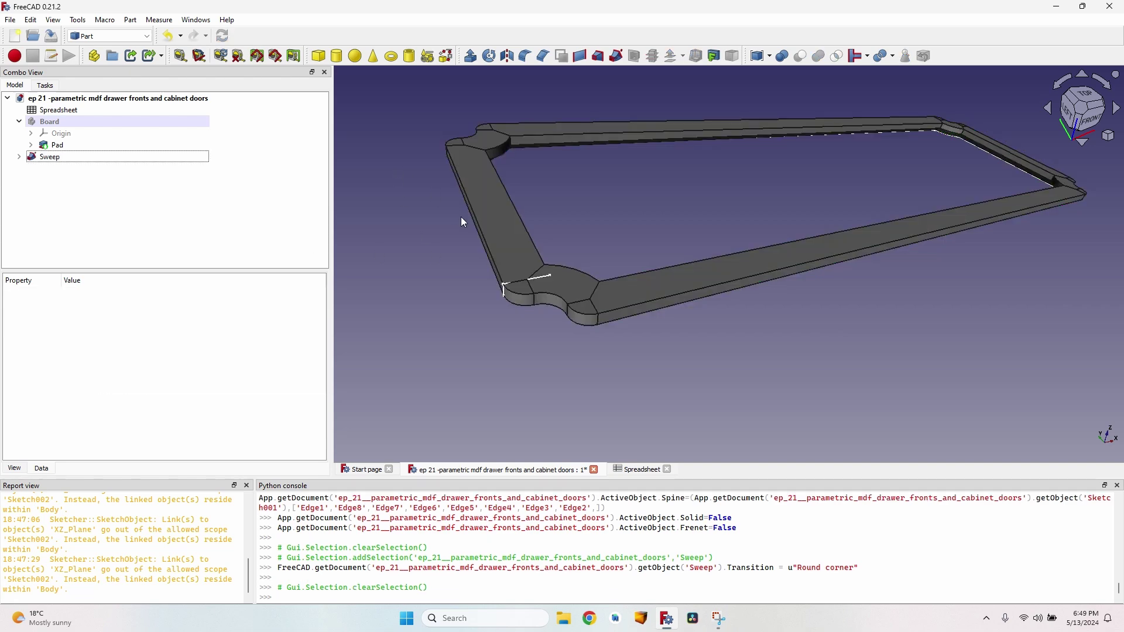
# Hide Sketch002 and Sketch001 nested under the Sweep.
pyautogui.moveTo(503, 295)
pyautogui.mouseDown(button='middle')
pyautogui.moveTo(682, 198)
pyautogui.moveTo(602, 153)
pyautogui.mouseUp(button='middle')
pyautogui.click(20, 157)
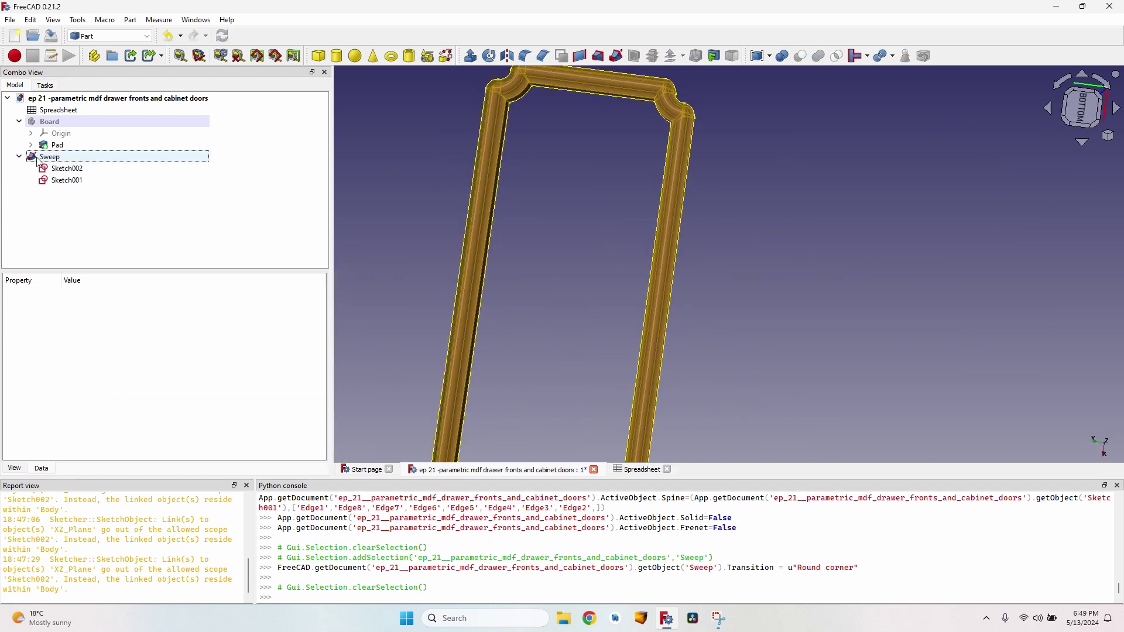
pyautogui.click(63, 169)
pyautogui.press('space')
pyautogui.click(80, 182)
pyautogui.press('space')
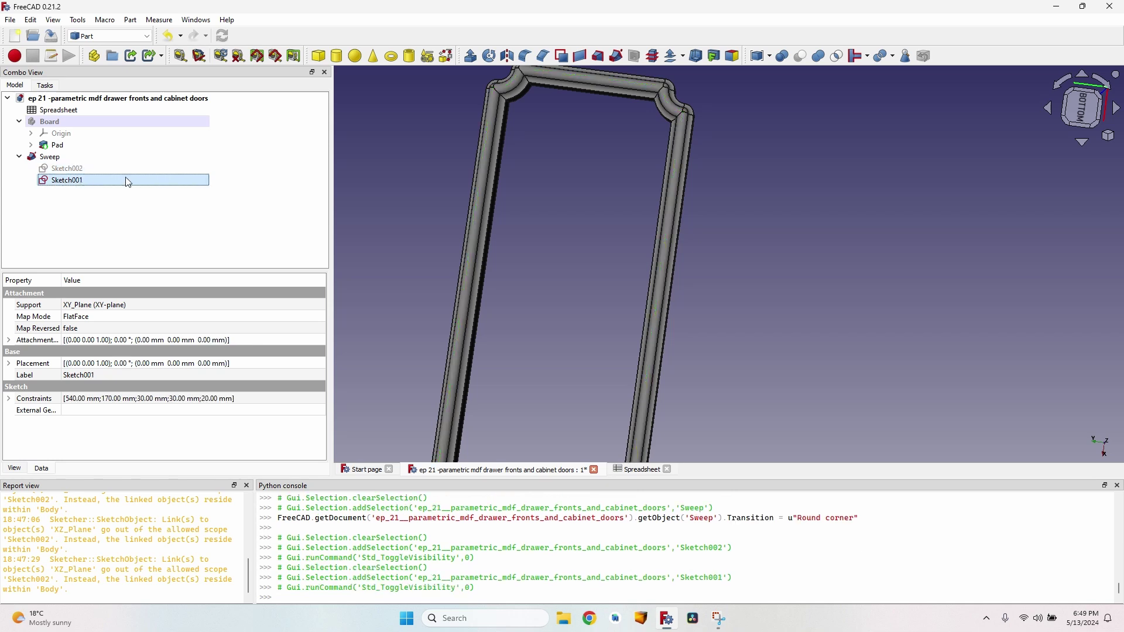
# Examine the swept bit profile and its concave corners from the underside and from the front.
pyautogui.scroll(-4, 647, 117)
pyautogui.moveTo(648, 121)
pyautogui.mouseDown(button='middle')
pyautogui.moveTo(640, 145)
pyautogui.moveTo(564, 181)
pyautogui.mouseUp(button='middle')
pyautogui.scroll(5, 611, 114)
pyautogui.moveTo(611, 113); pyautogui.dragTo(554, 217, button='middle')
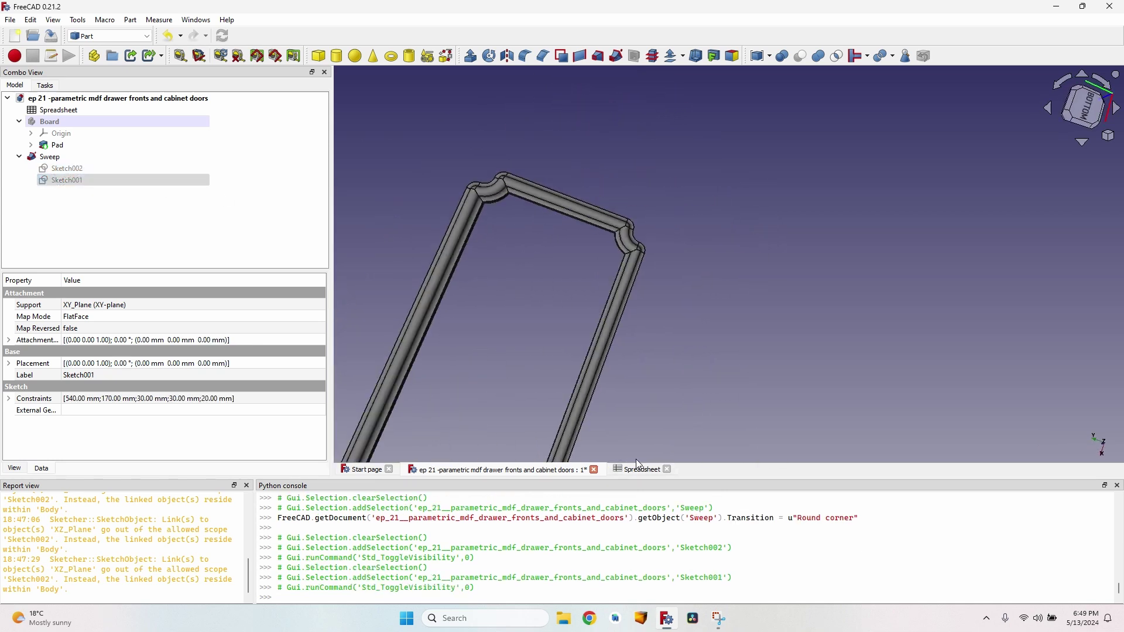
pyautogui.scroll(3, 500, 187)
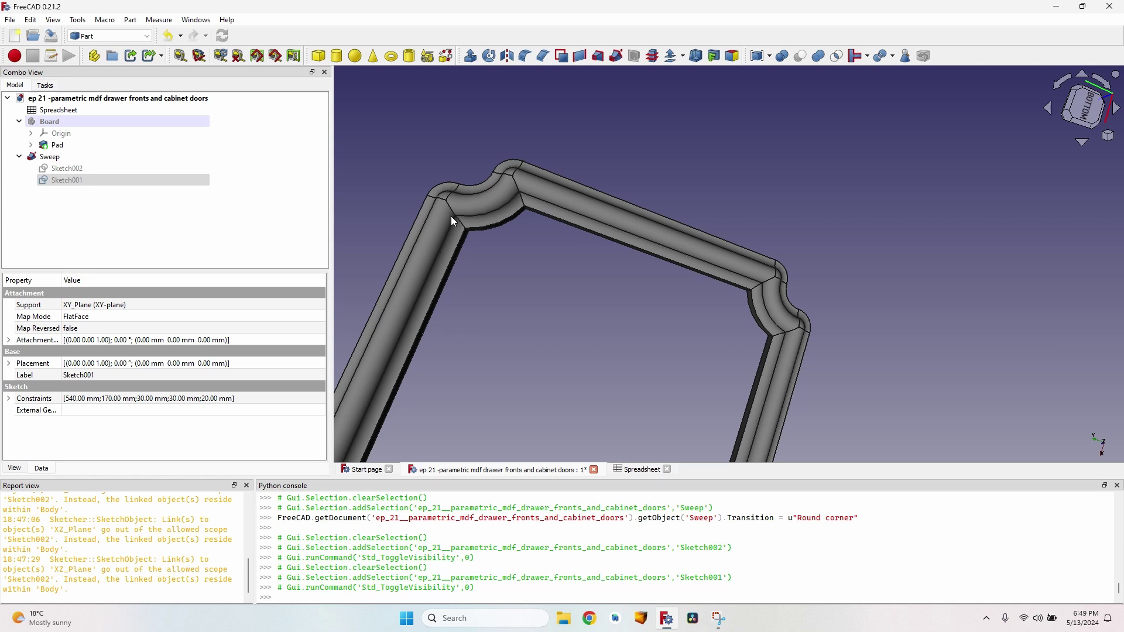
pyautogui.scroll(-5, 549, 227)
pyautogui.moveTo(596, 212); pyautogui.dragTo(371, 187, button='middle')
pyautogui.moveTo(706, 281); pyautogui.dragTo(529, 262, button='middle')
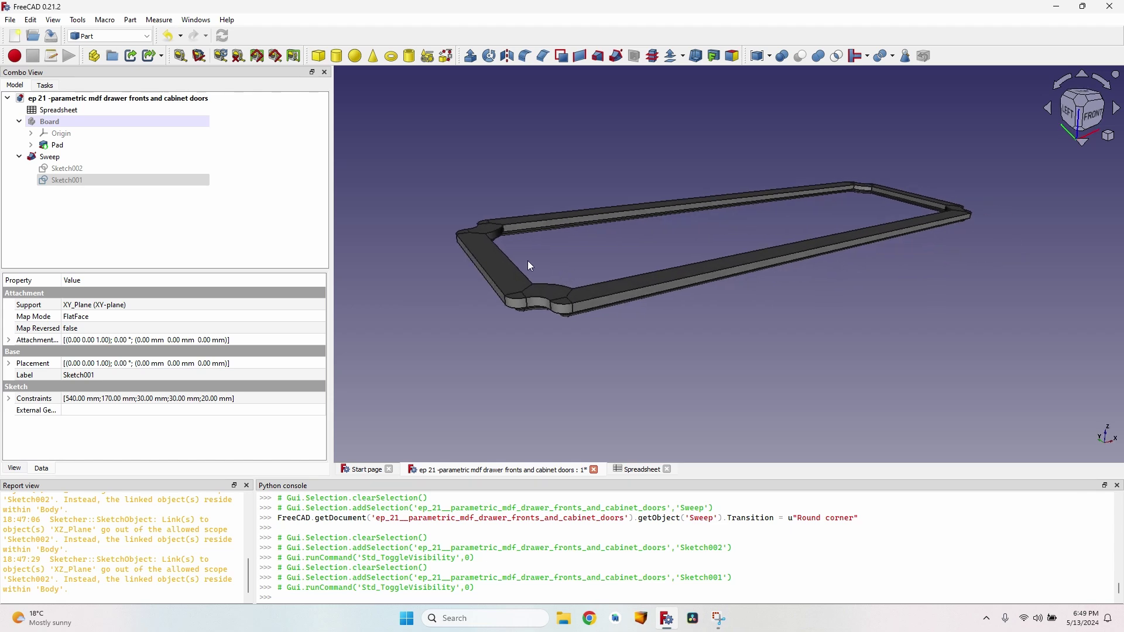
# Show the Board and set the Sweep's placement z position to the expression Spreadsheet.board_thickness - Spreadsheet.cutting_depth.
pyautogui.click(59, 121)
pyautogui.press('space')
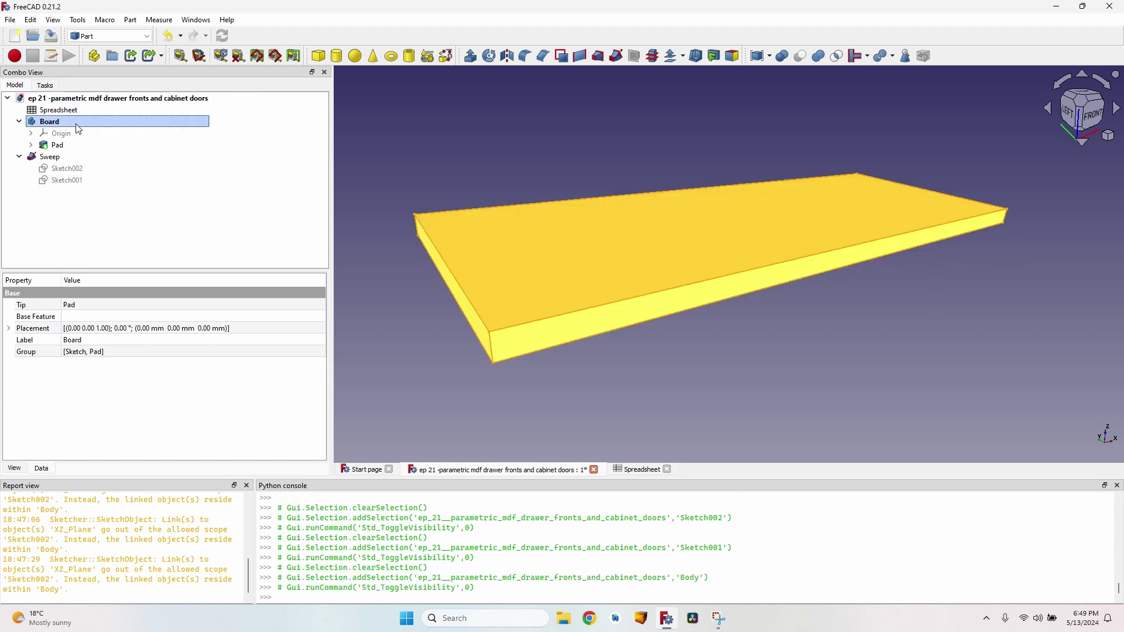
pyautogui.click(68, 159)
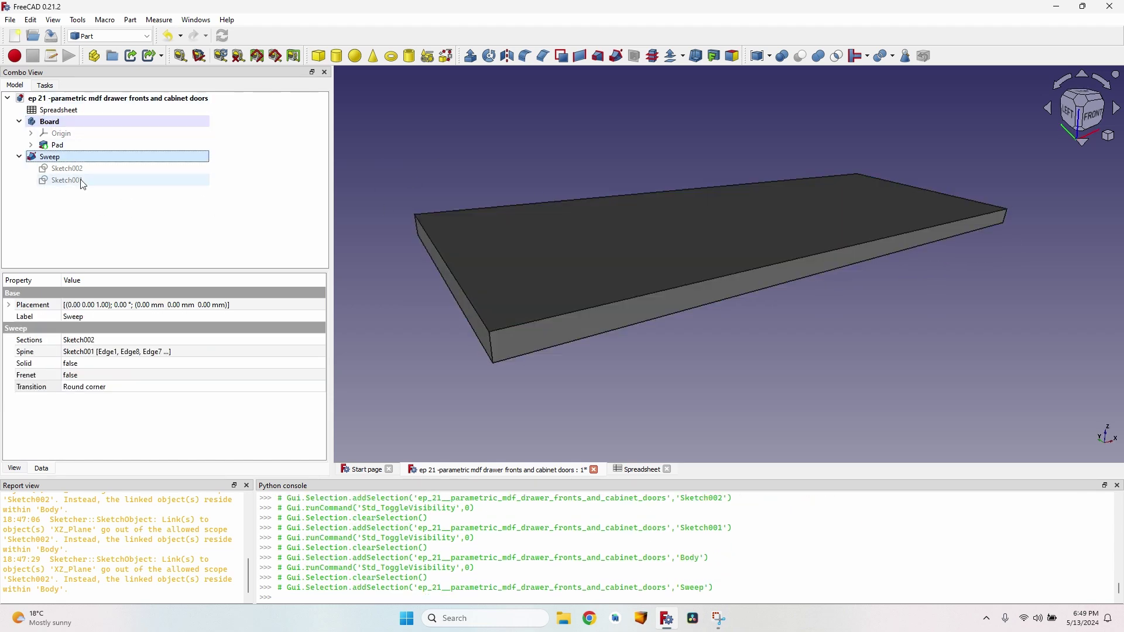
pyautogui.click(9, 304)
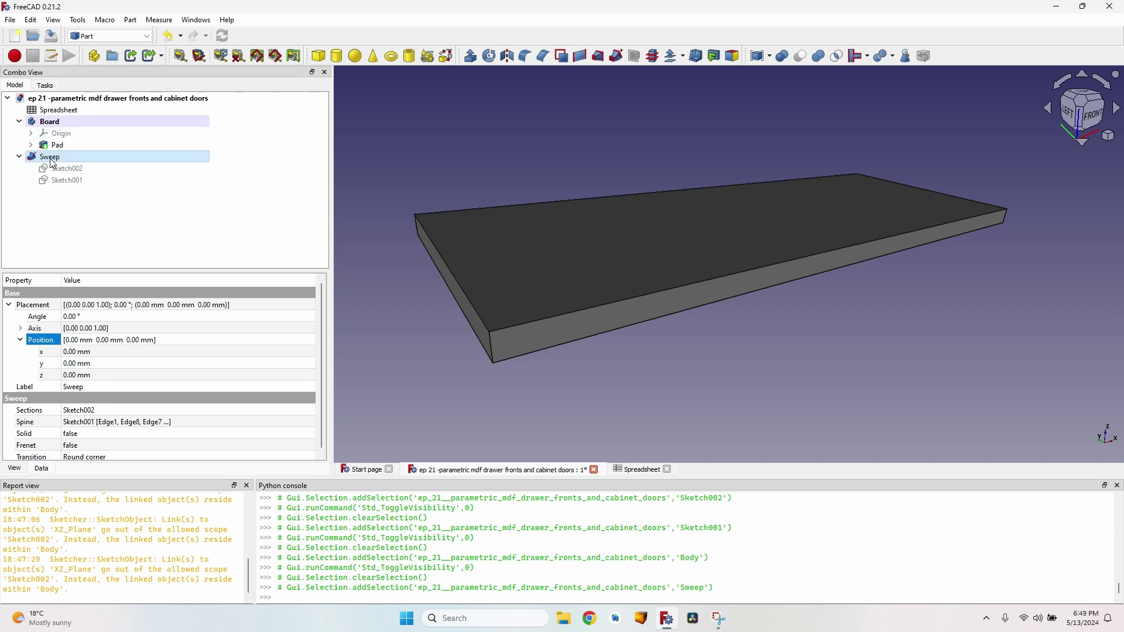
pyautogui.click(91, 374)
pyautogui.click(302, 375)
pyautogui.write('S')
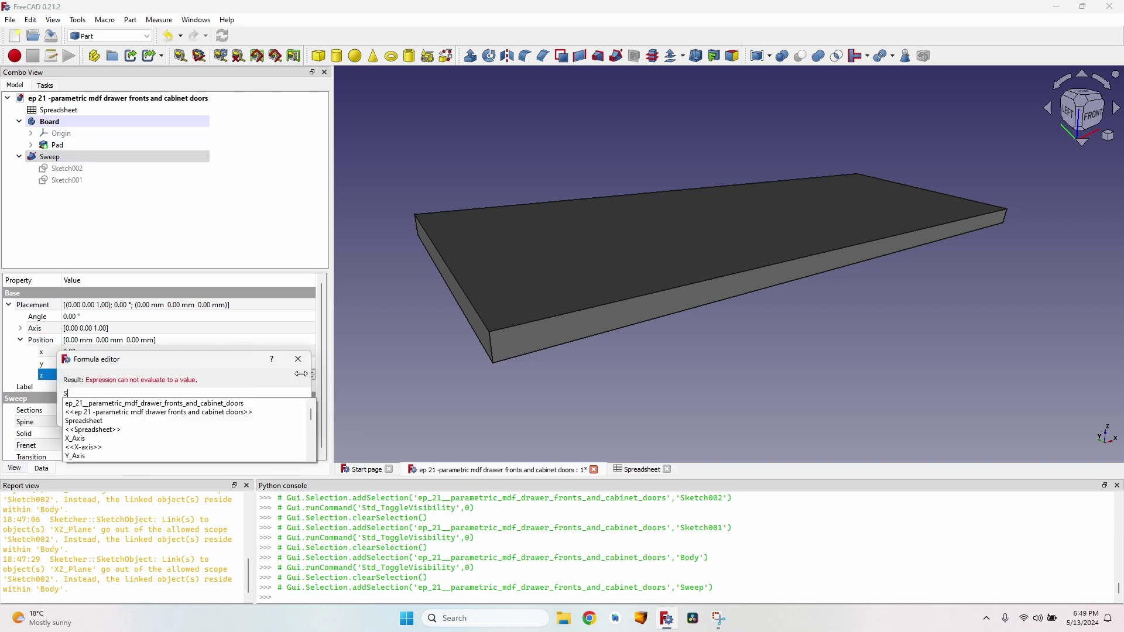
pyautogui.write('preadsheet.board_thickness')
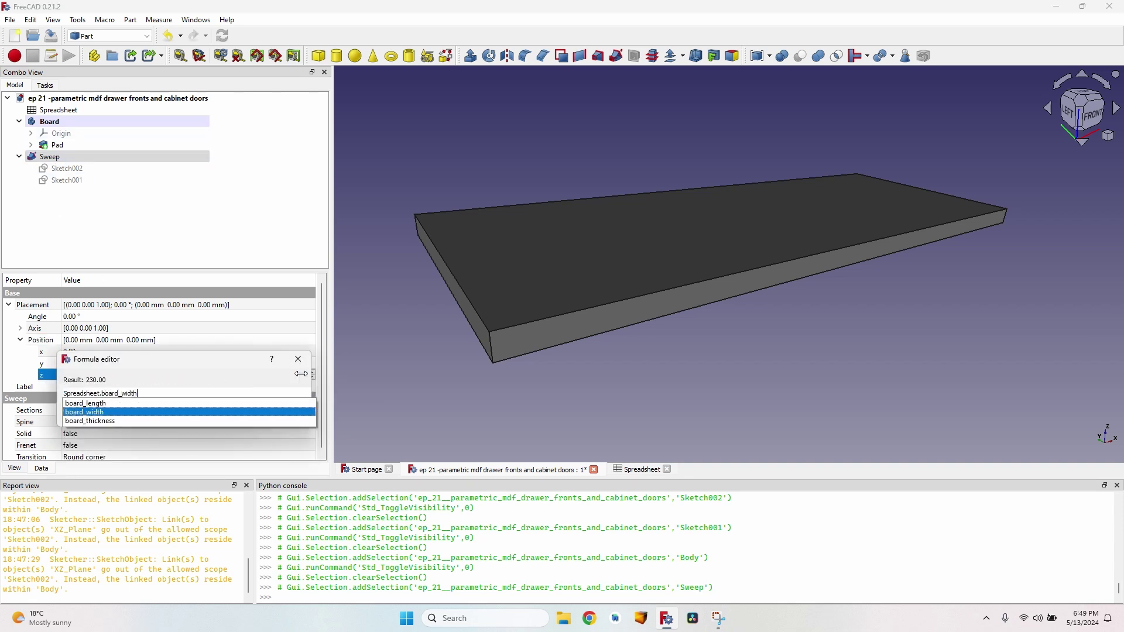
pyautogui.write(' - Spreadsheet.')
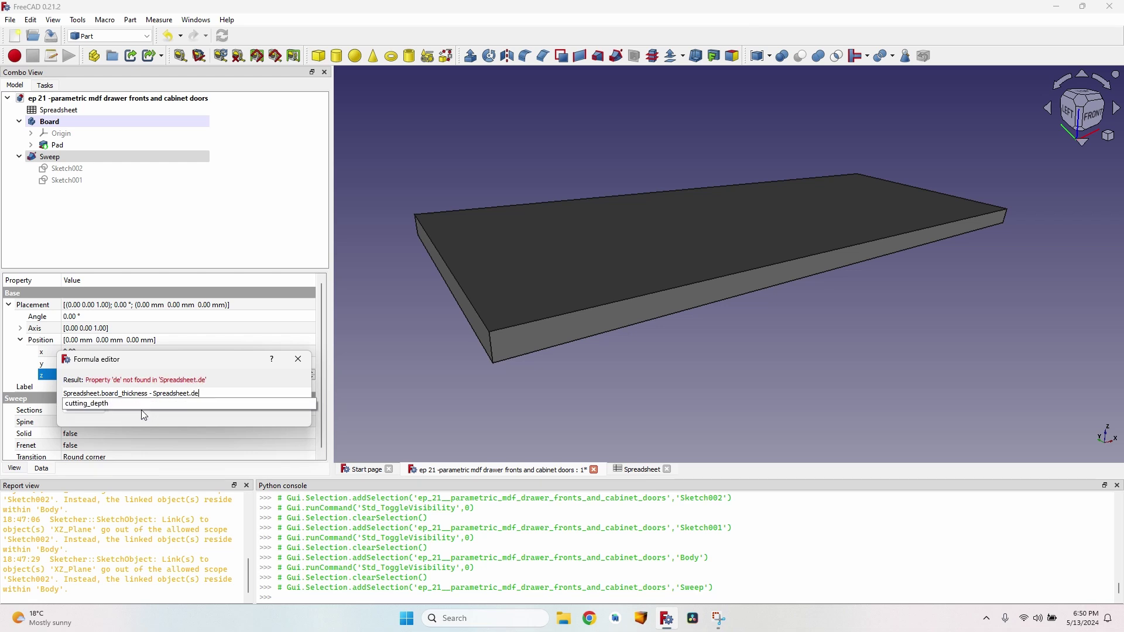
pyautogui.write('cutting_depth')
pyautogui.click(130, 408)
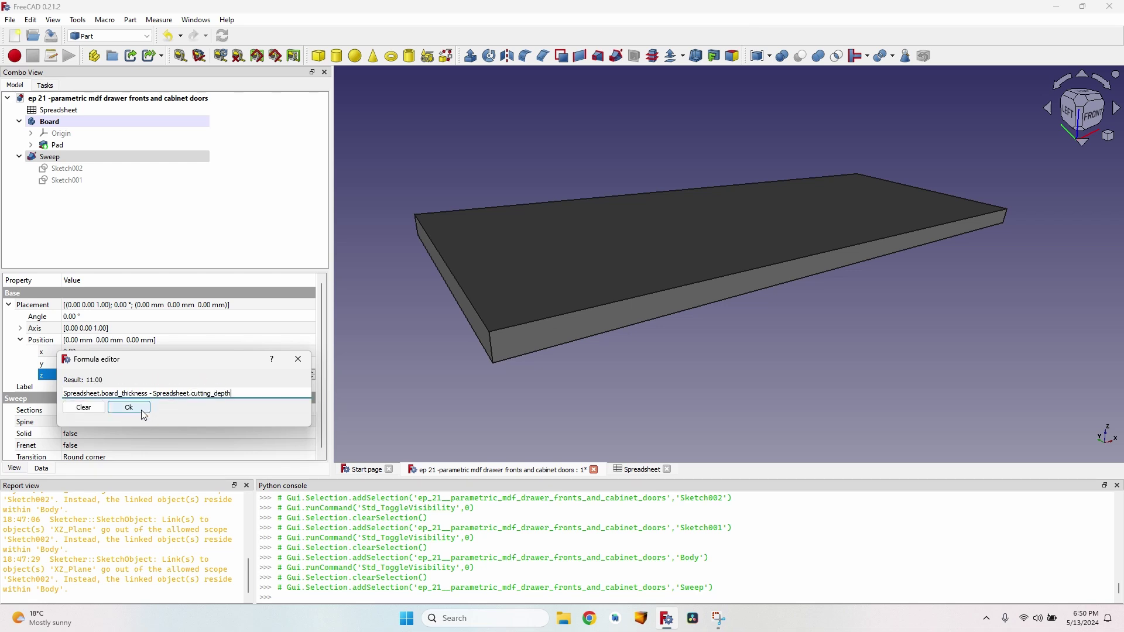
# Cut the Sweep out of the Board with a boolean Cut.
pyautogui.scroll(2, 504, 256)
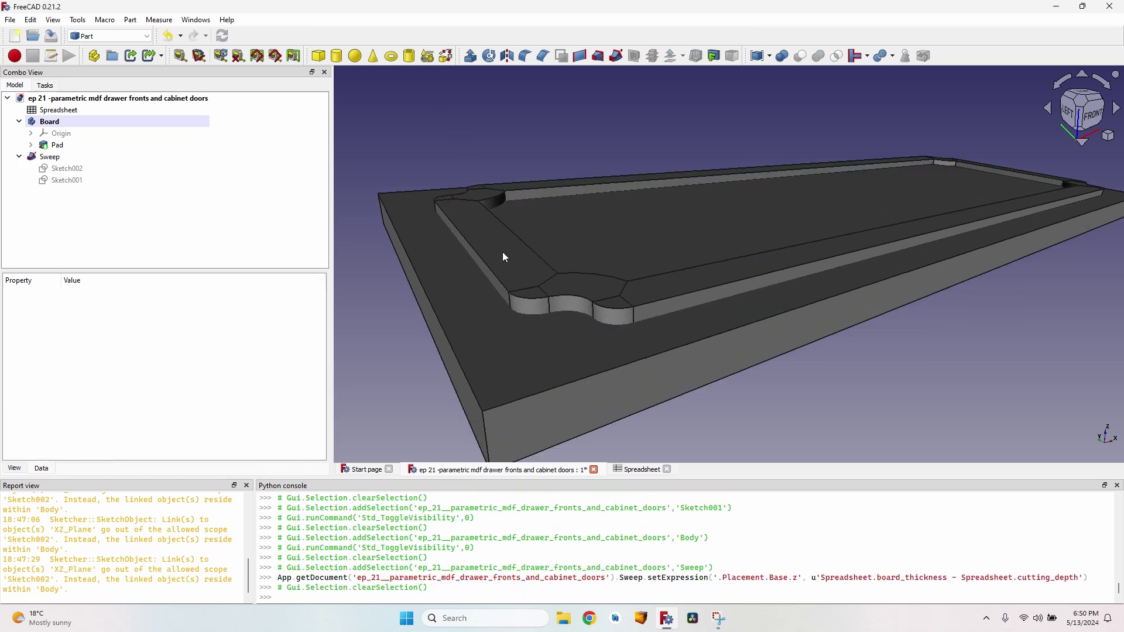
pyautogui.moveTo(982, 268); pyautogui.dragTo(526, 299, button='middle')
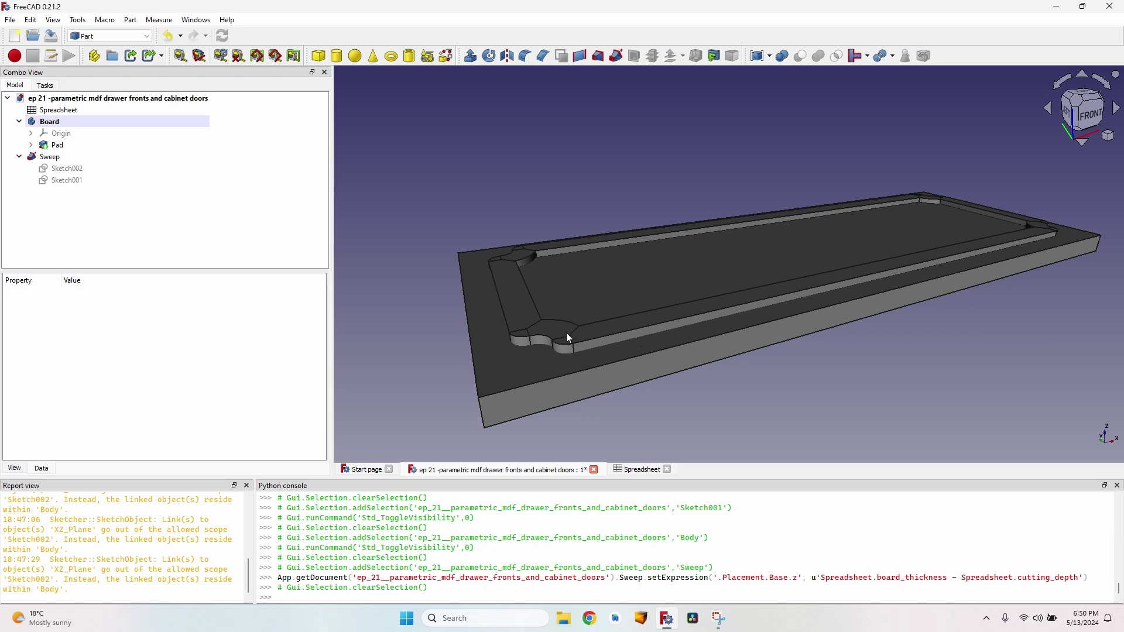
pyautogui.click(124, 121)
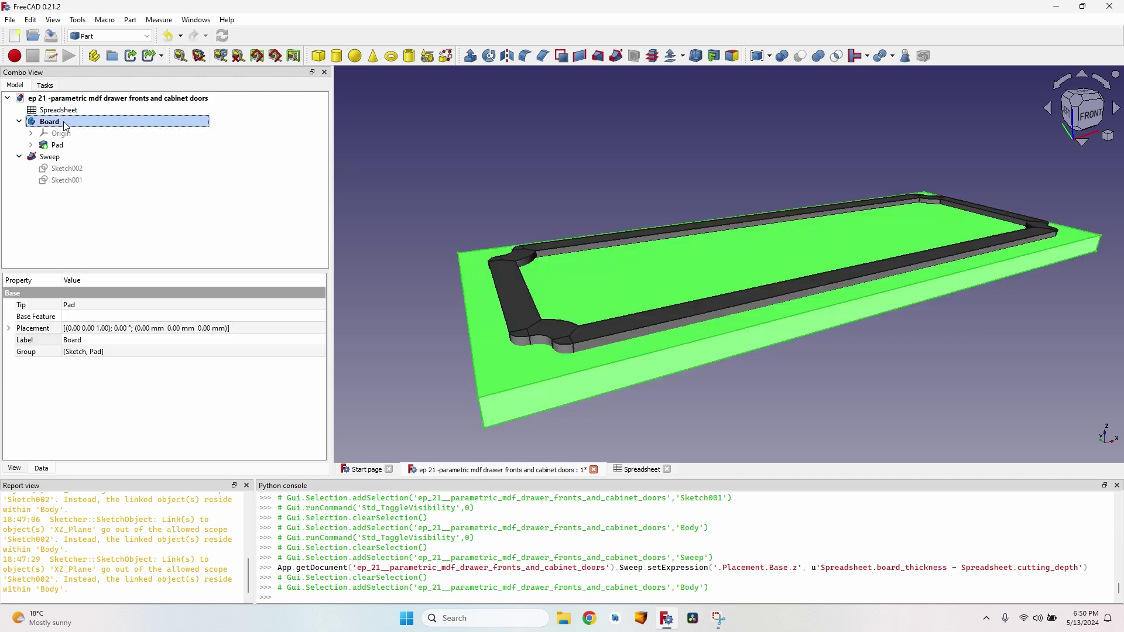
pyautogui.keyDown('ctrl'); pyautogui.click(64, 157); pyautogui.keyUp('ctrl')
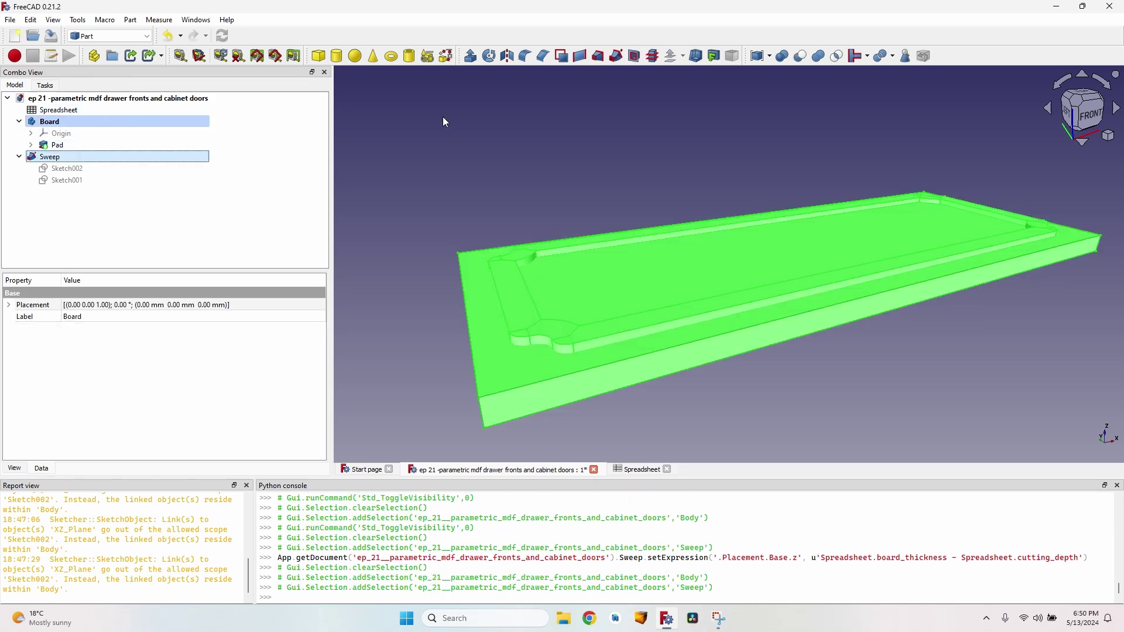
pyautogui.click(806, 56)
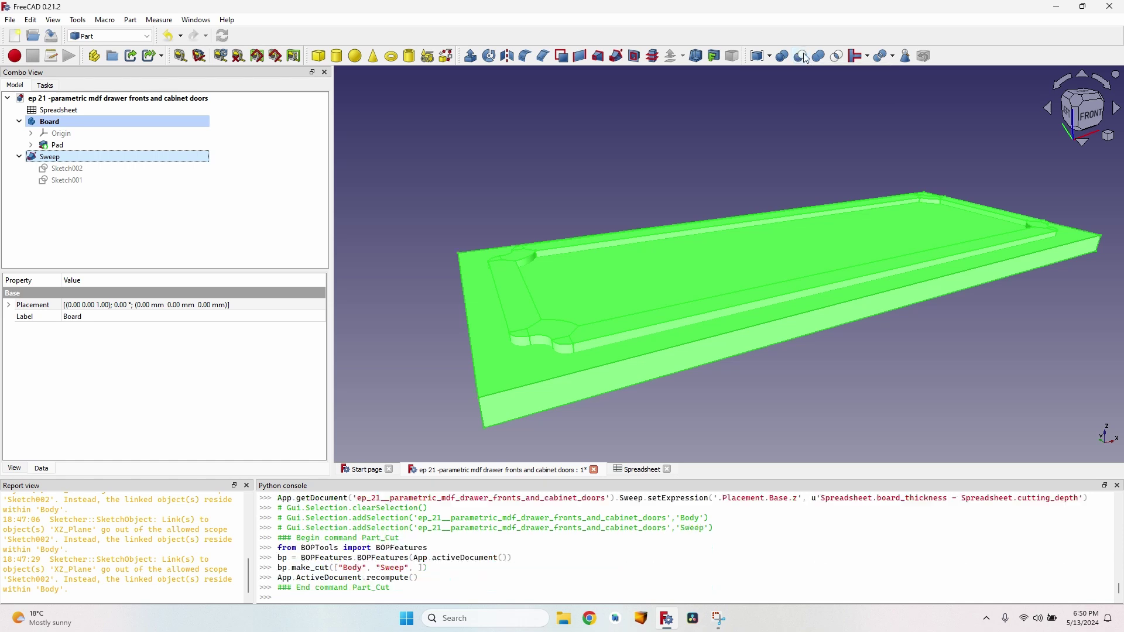
# Set the Solid property of the Sweep inside the Cut to true.
pyautogui.moveTo(53, 131)
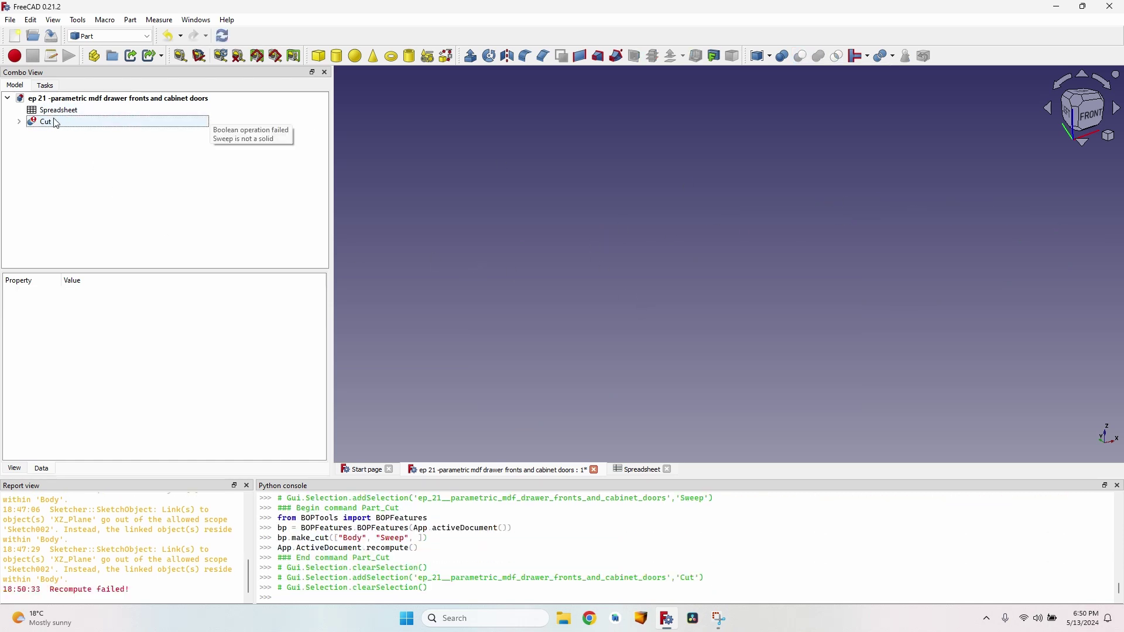
pyautogui.click(54, 124)
pyautogui.click(19, 121)
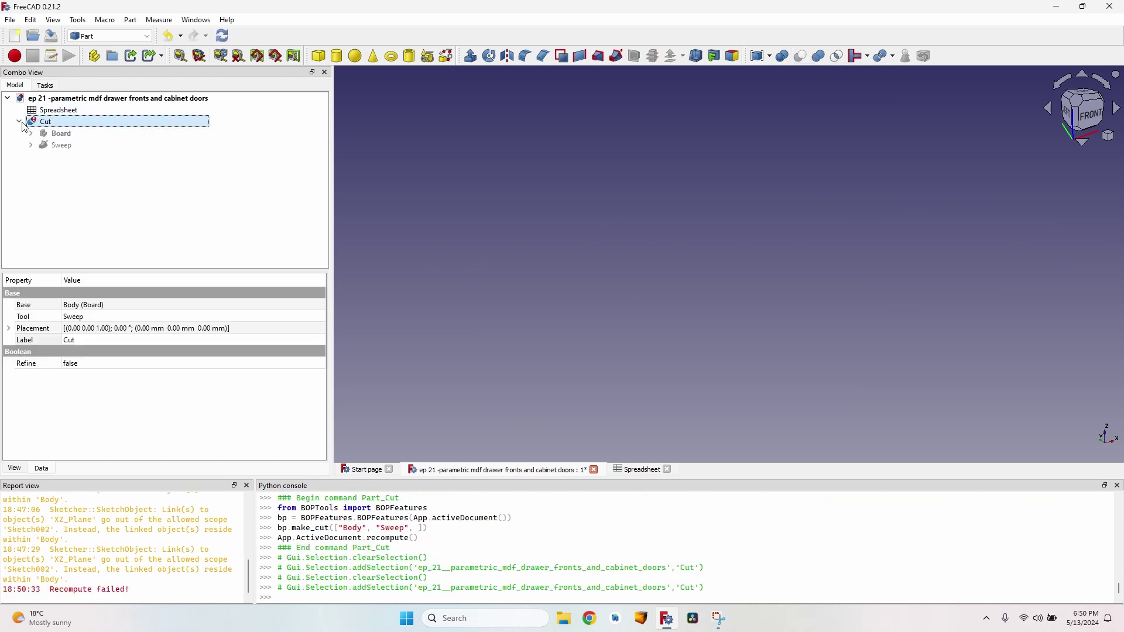
pyautogui.click(62, 147)
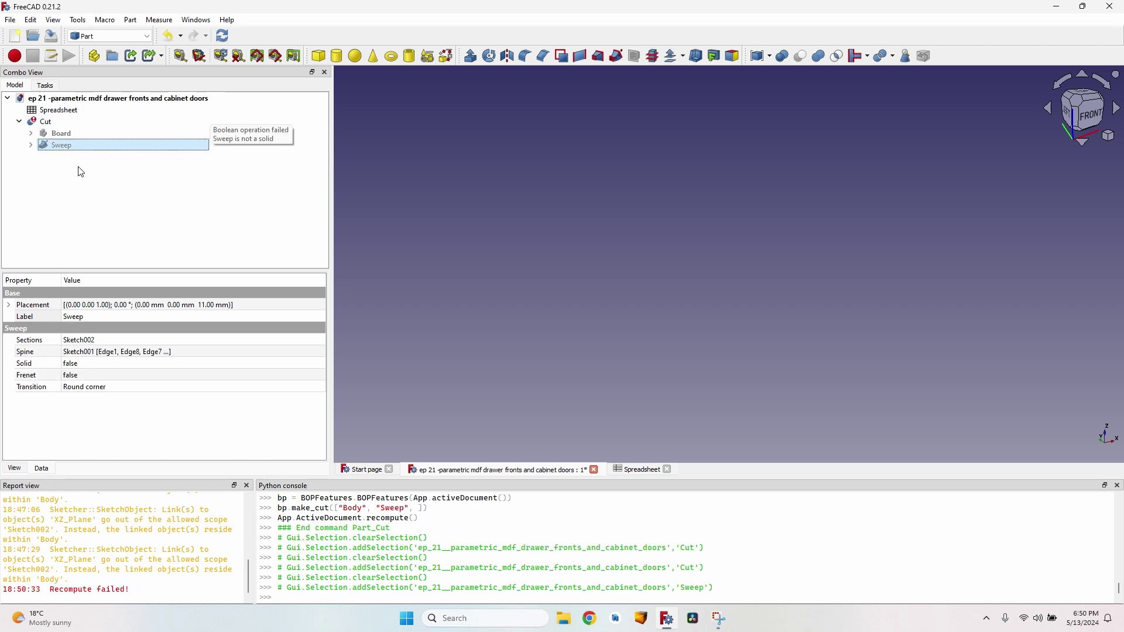
pyautogui.click(71, 364)
pyautogui.click(69, 367)
pyautogui.click(78, 383)
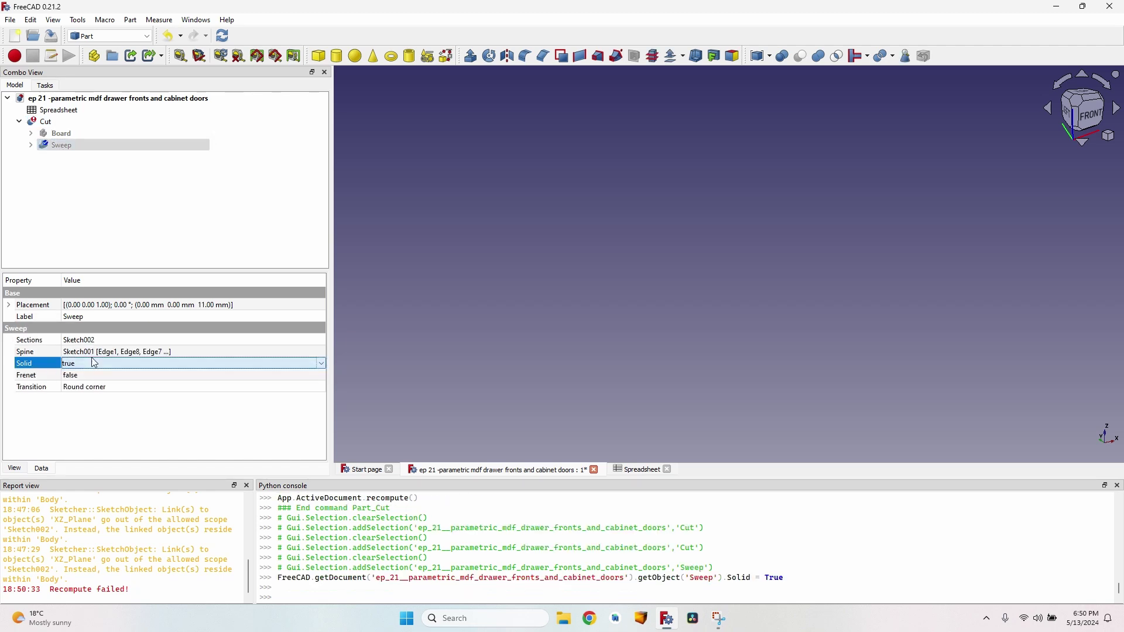
pyautogui.press('Tab')
pyautogui.moveTo(780, 175); pyautogui.dragTo(742, 269, button='middle')
pyautogui.scroll(4, 516, 344)
pyautogui.scroll(-4, 603, 281)
pyautogui.moveTo(615, 187); pyautogui.dragTo(523, 228, button='middle')
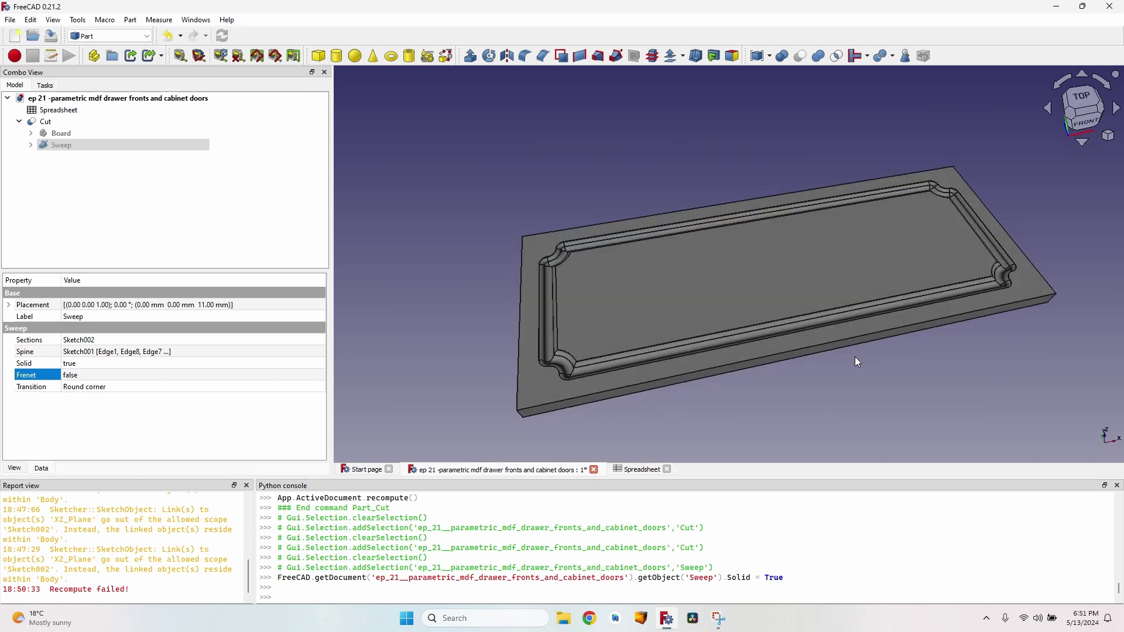
# Rename Sketch002 to Bit Shape and Sketch001 to Bit Path under the Sweep, and rename the Cut to Final Board.
pyautogui.click(31, 145)
pyautogui.click(78, 157)
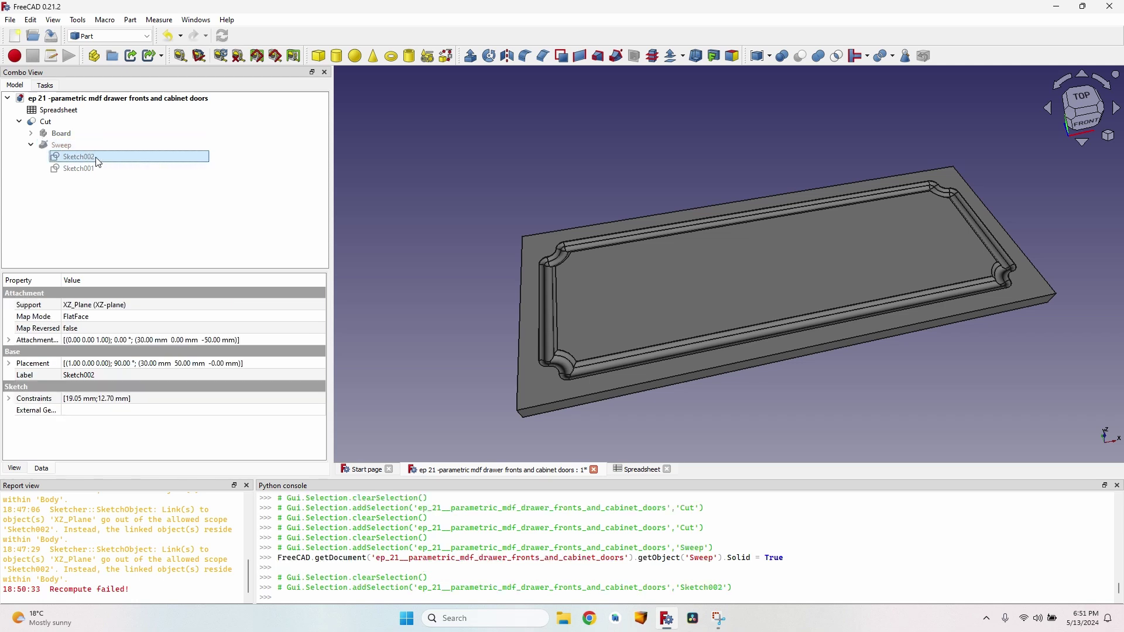
pyautogui.write('Bit Sha')
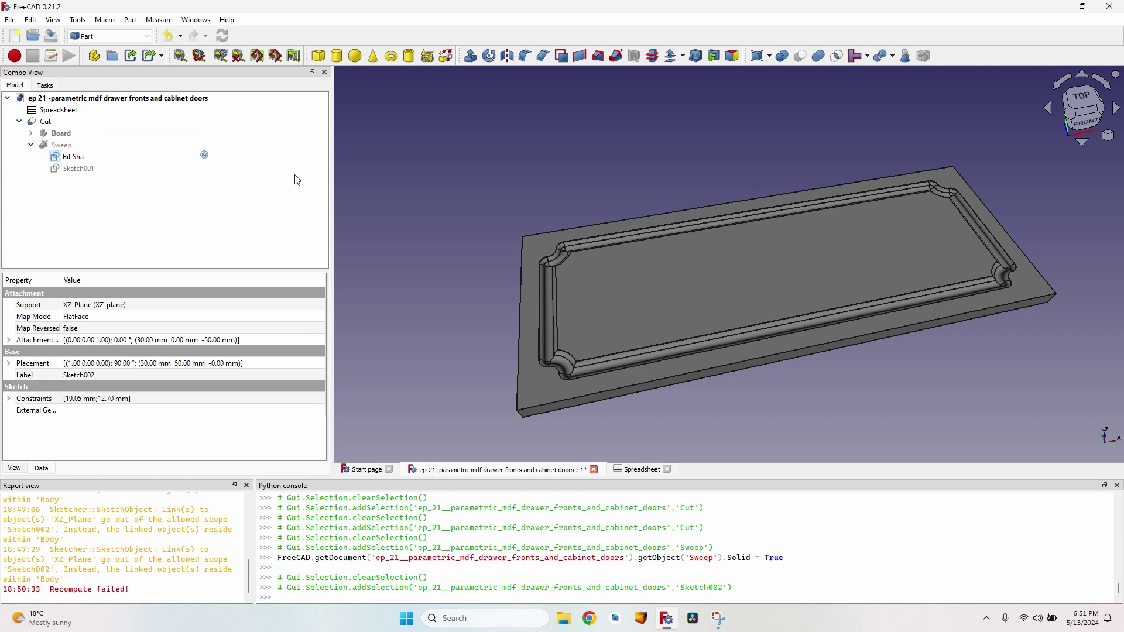
pyautogui.write('pe')
pyautogui.press('Tab')
pyautogui.write('Bit Pat')
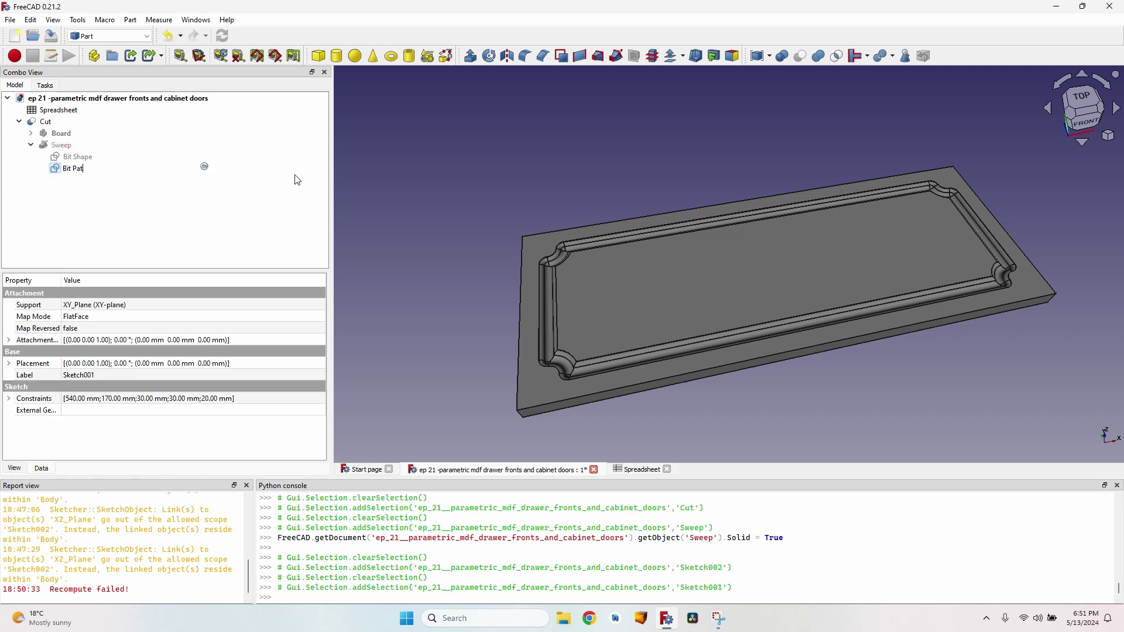
pyautogui.write('h')
pyautogui.press('Return')
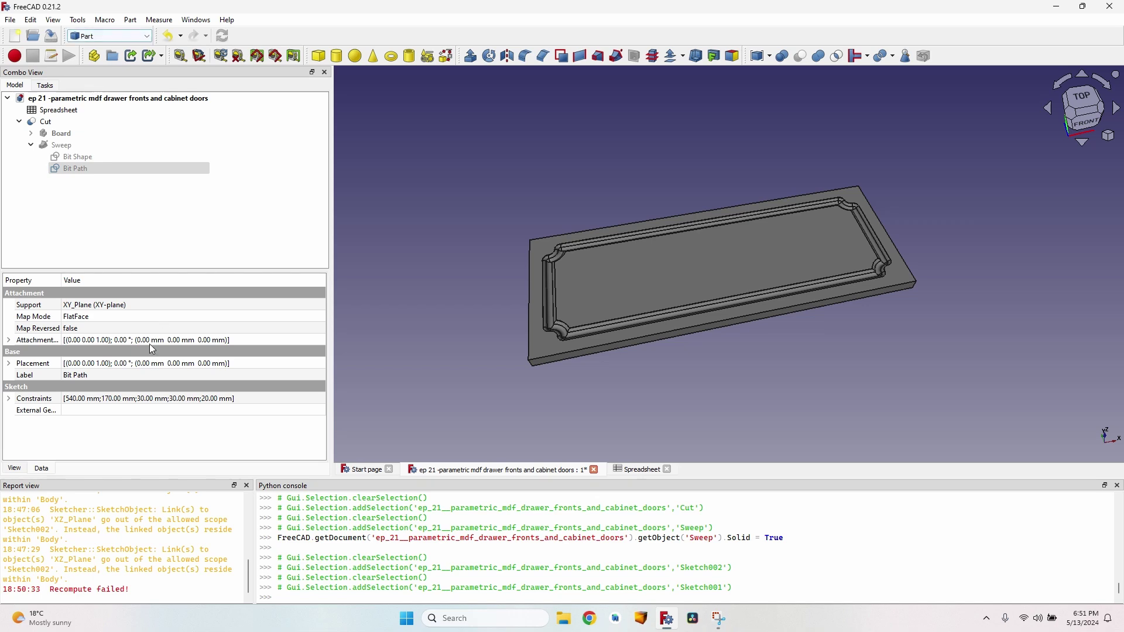
pyautogui.scroll(6, 618, 350)
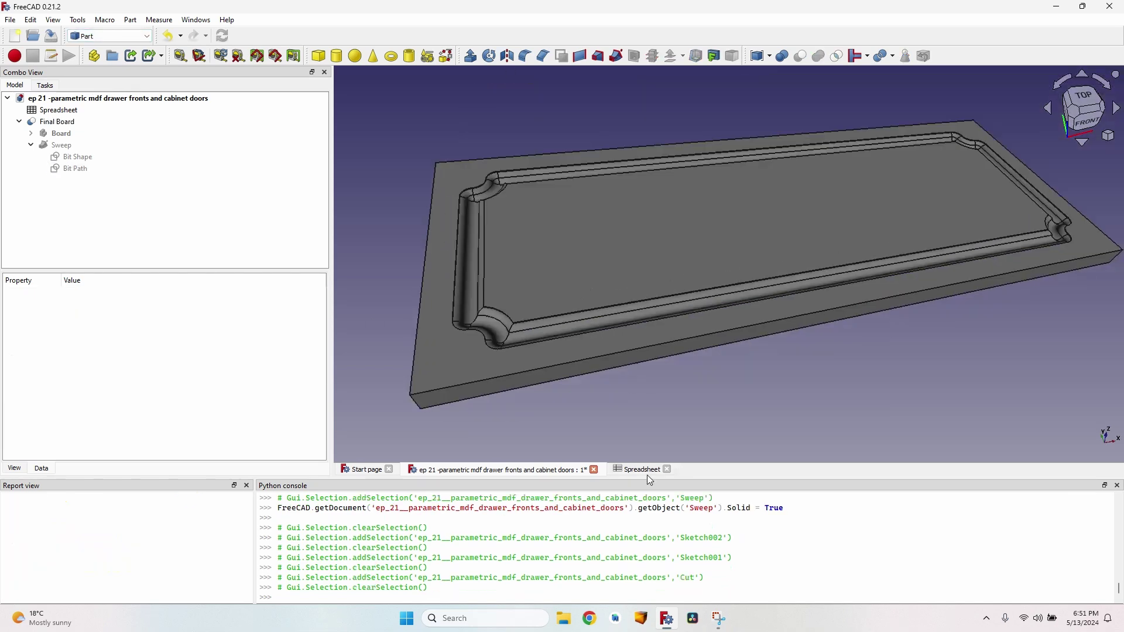
# Set the spreadsheet's Offset to 50 and check the groove on the 3D board.
pyautogui.click(642, 470)
pyautogui.click(565, 268)
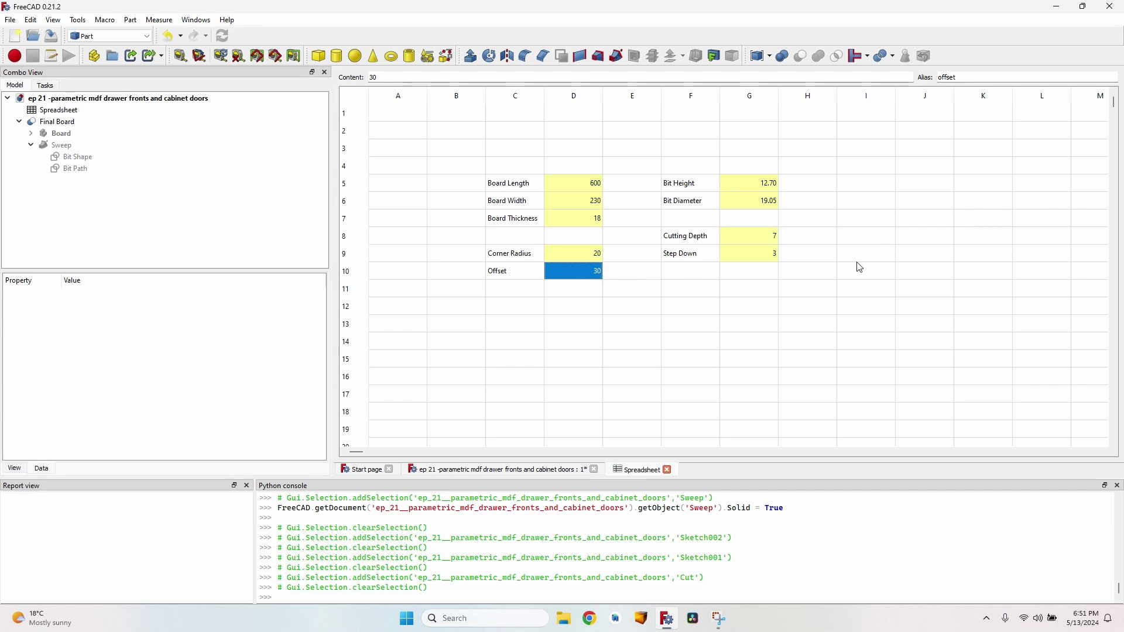
pyautogui.write('50')
pyautogui.press('Return')
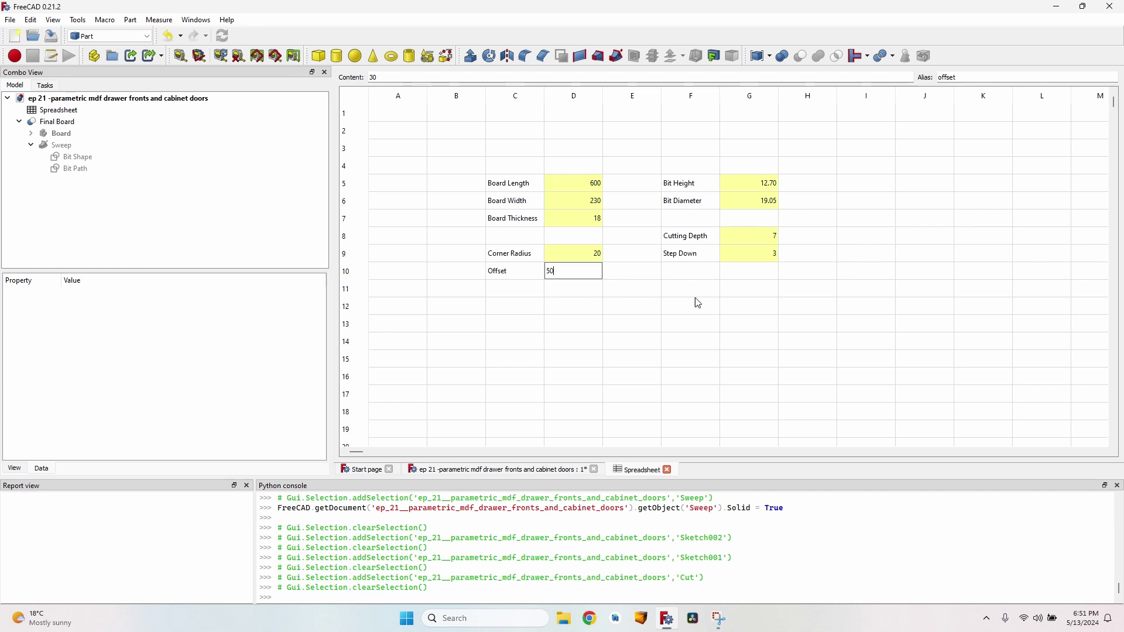
pyautogui.click(517, 466)
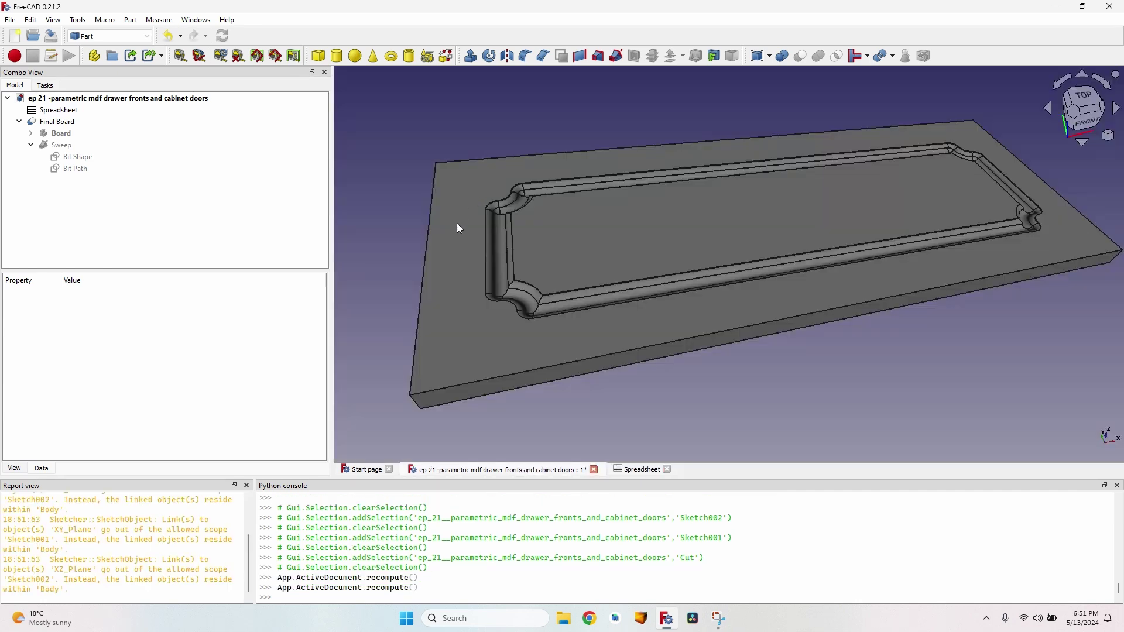
# Set the spreadsheet's Corner Radius to 30 and inspect the groove's concave corners up close in the model.
pyautogui.click(638, 472)
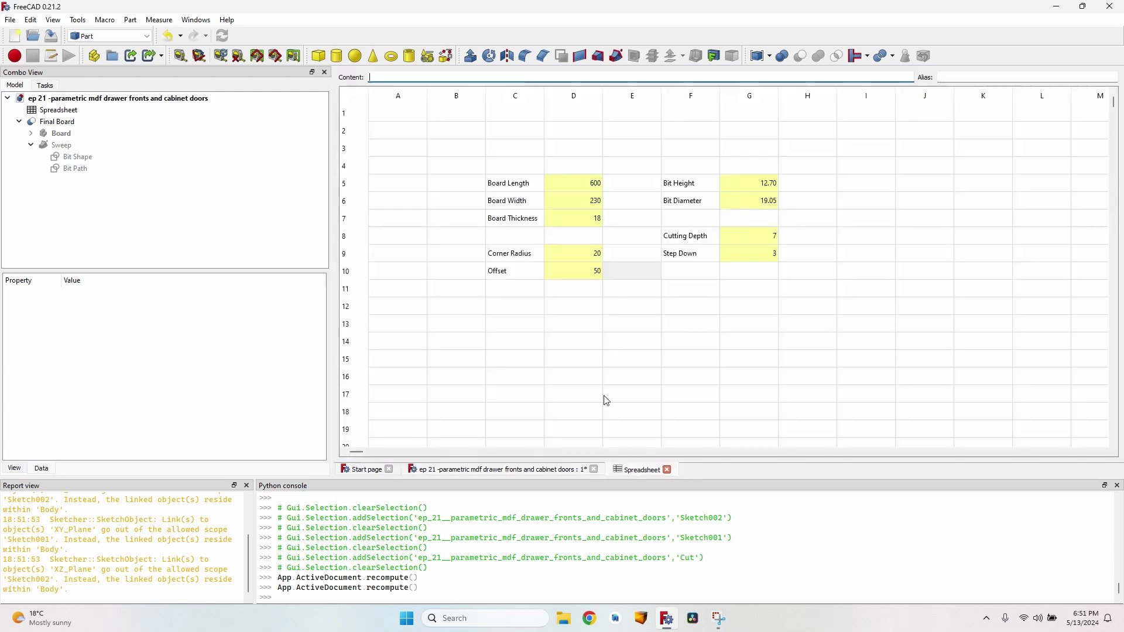
pyautogui.click(573, 253)
pyautogui.write('30')
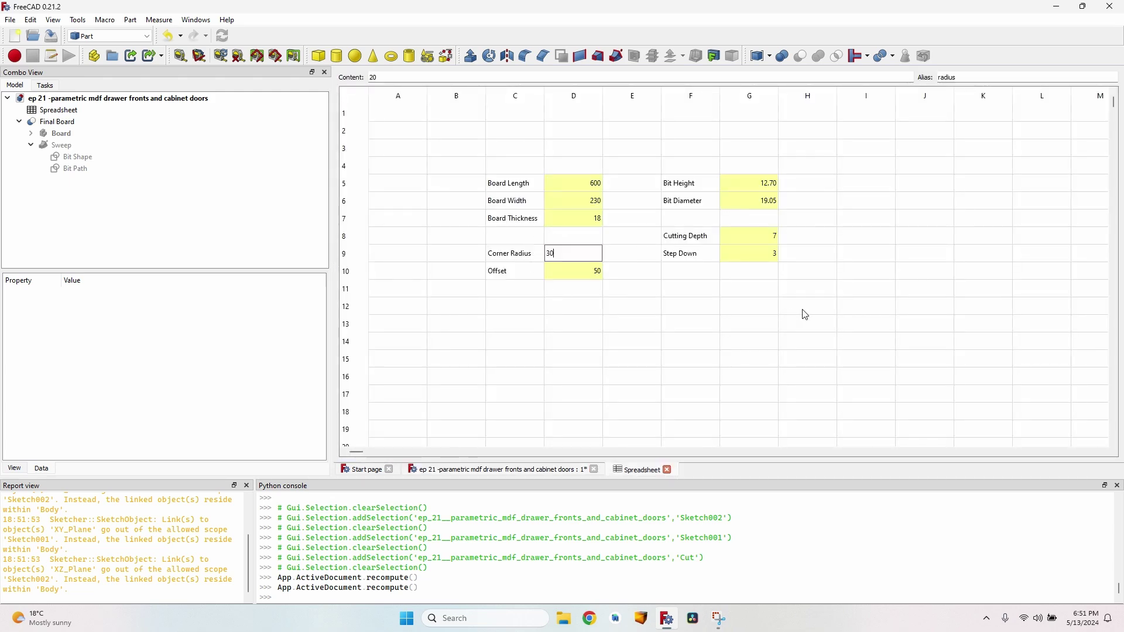
pyautogui.click(511, 471)
pyautogui.scroll(3, 516, 207)
pyautogui.scroll(3, 518, 210)
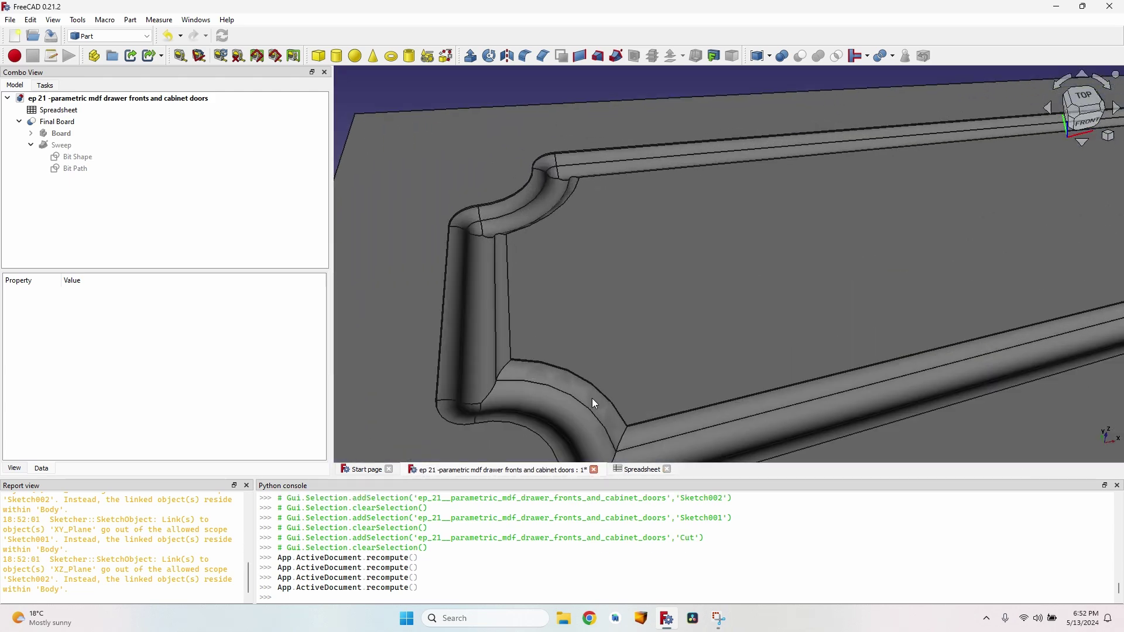
# Try a Corner Radius of 100 in the spreadsheet and check the Sweep in the model.
pyautogui.click(634, 473)
pyautogui.write('100')
pyautogui.press('Tab')
pyautogui.click(521, 471)
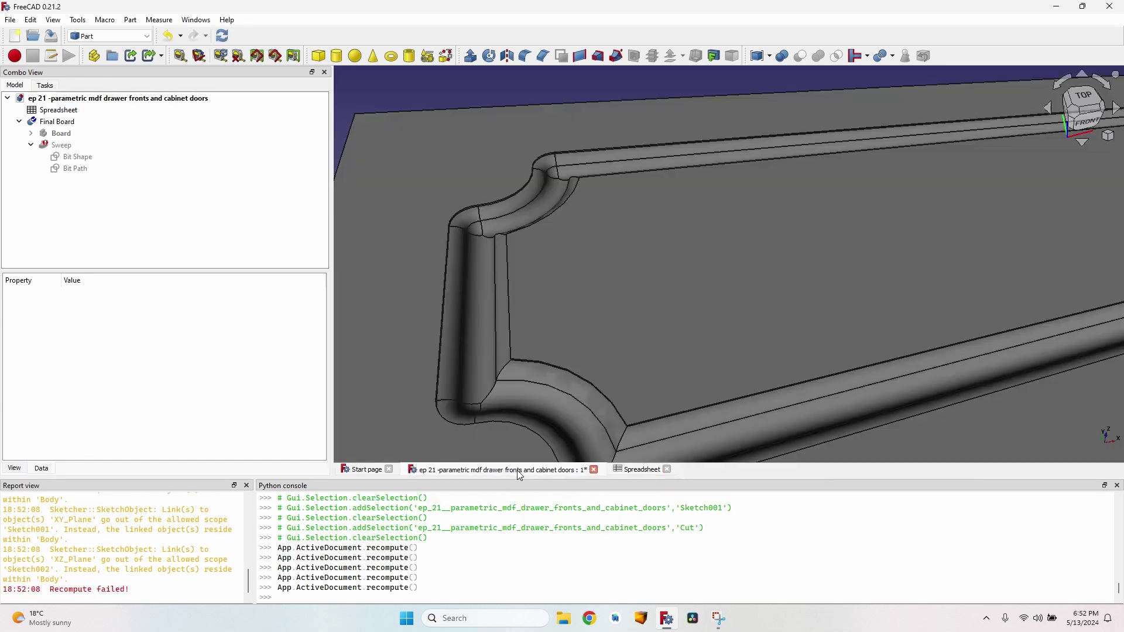
pyautogui.moveTo(58, 148)
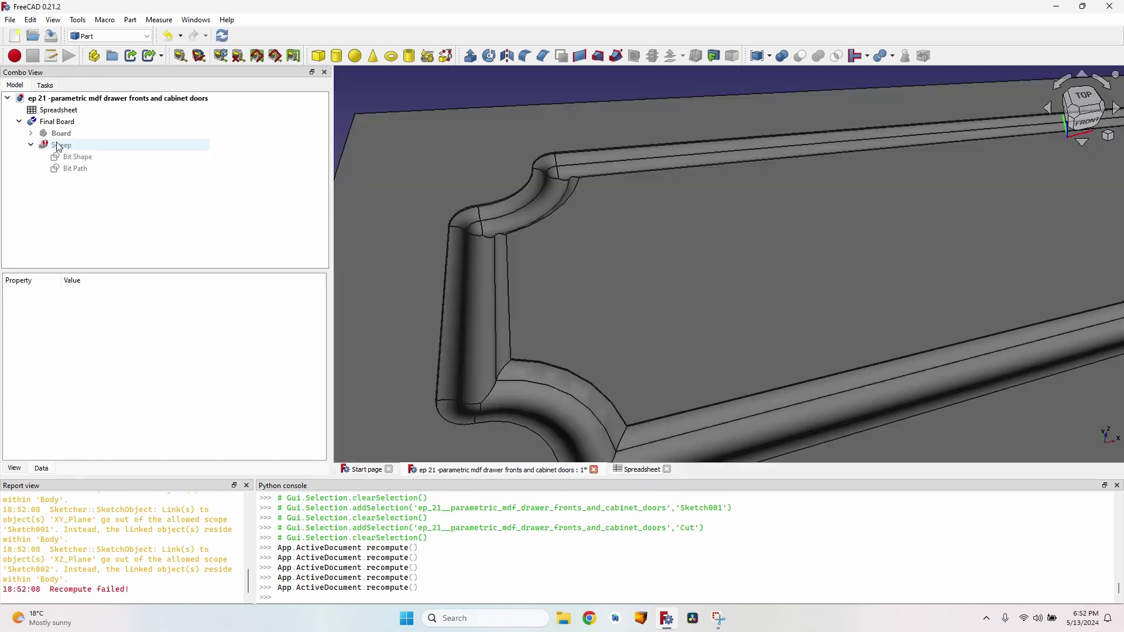
# Set the spreadsheet's Corner Radius to 50.
pyautogui.click(630, 473)
pyautogui.click(587, 254)
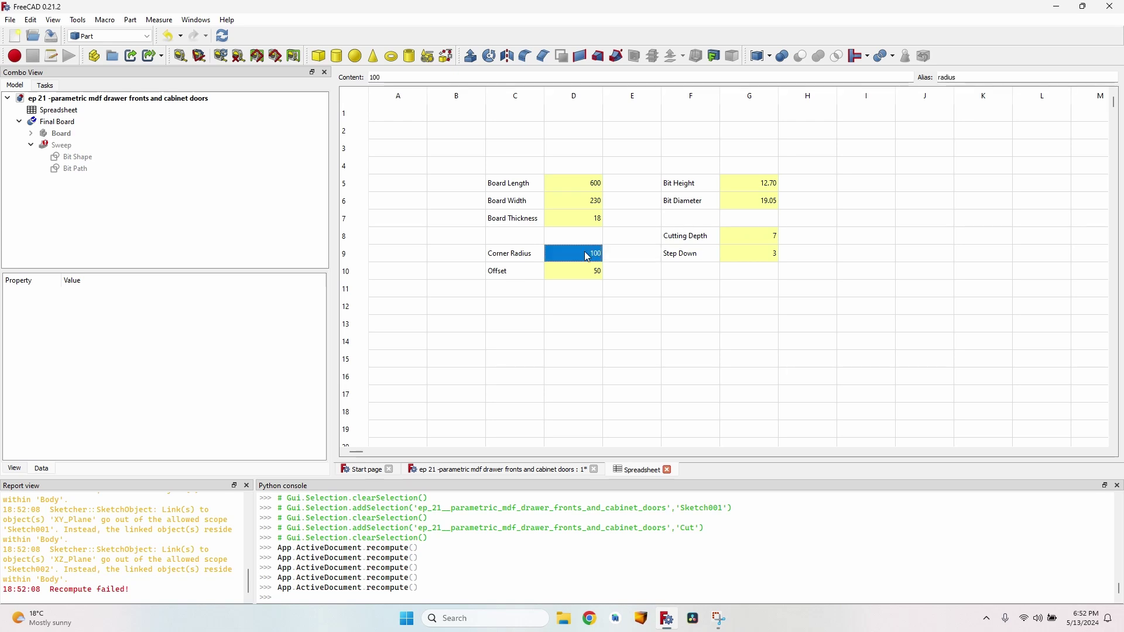
pyautogui.write('50')
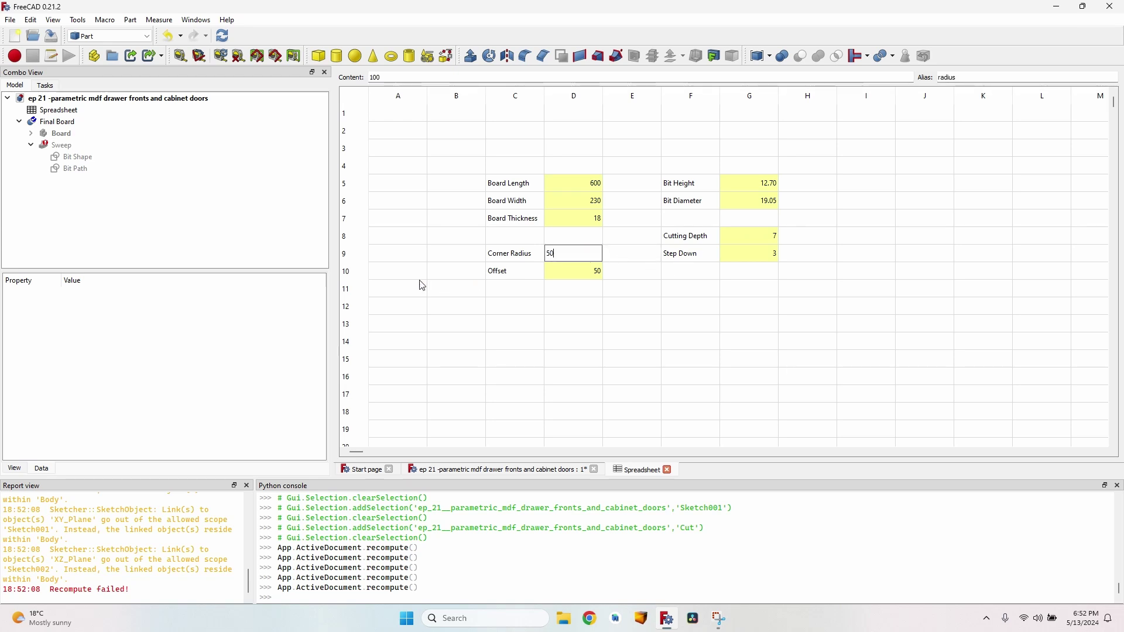
pyautogui.press('Tab')
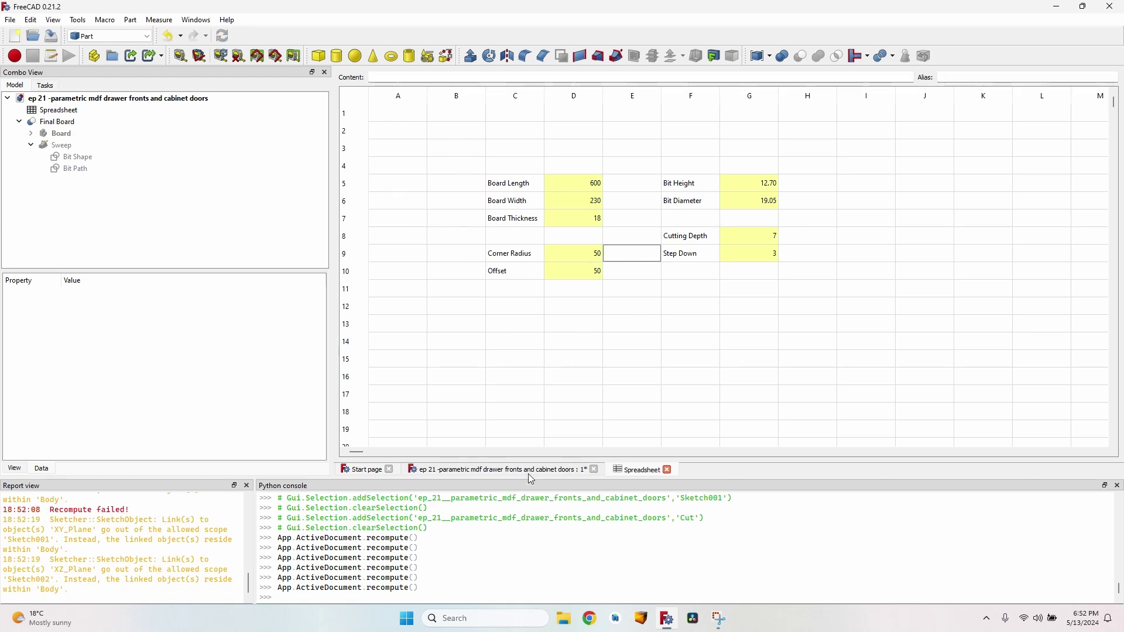
# Set the Corner Radius to 20 and the Offset to 30 in the spreadsheet, and save the document from the model view.
pyautogui.click(587, 256)
pyautogui.write('20')
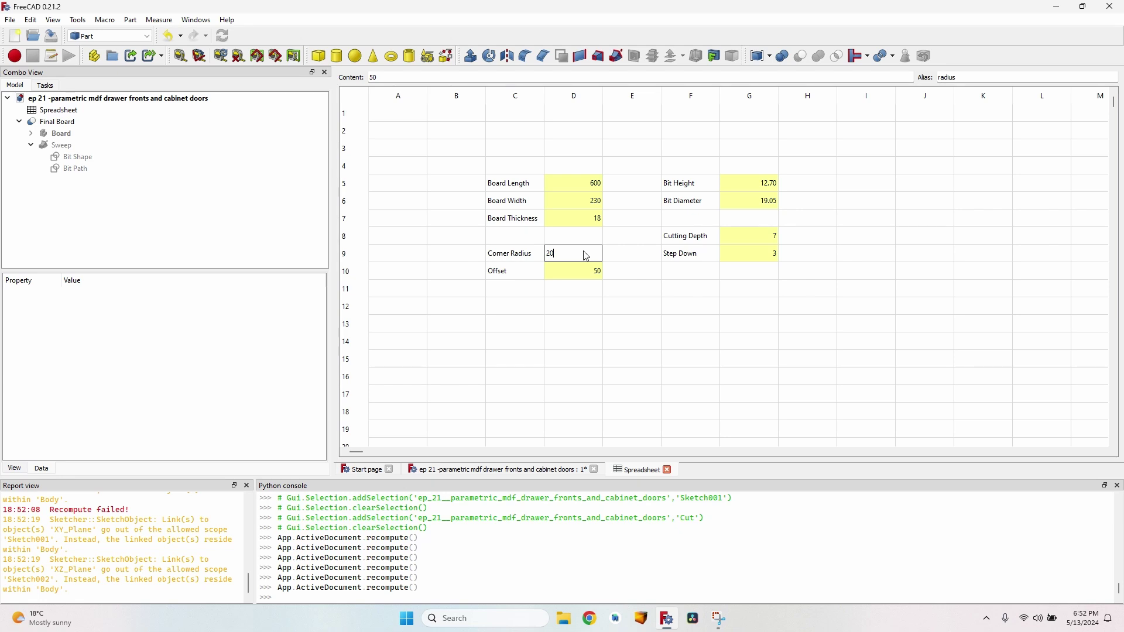
pyautogui.press('Return')
pyautogui.write('30')
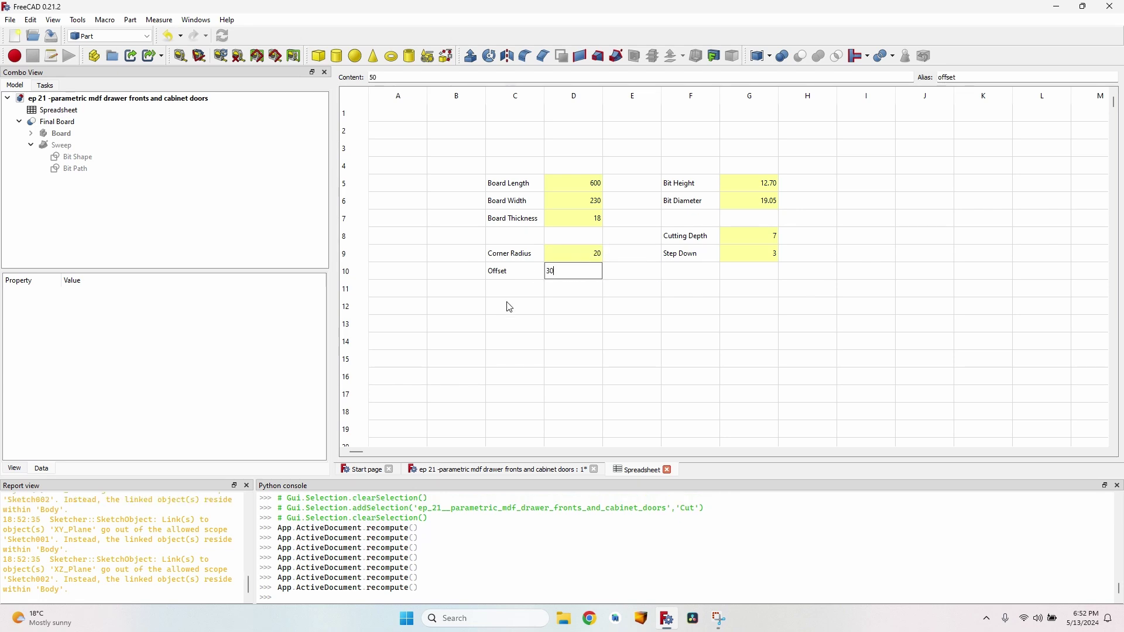
pyautogui.press('Tab')
pyautogui.click(526, 468)
pyautogui.hotkey('ctrl', 's')
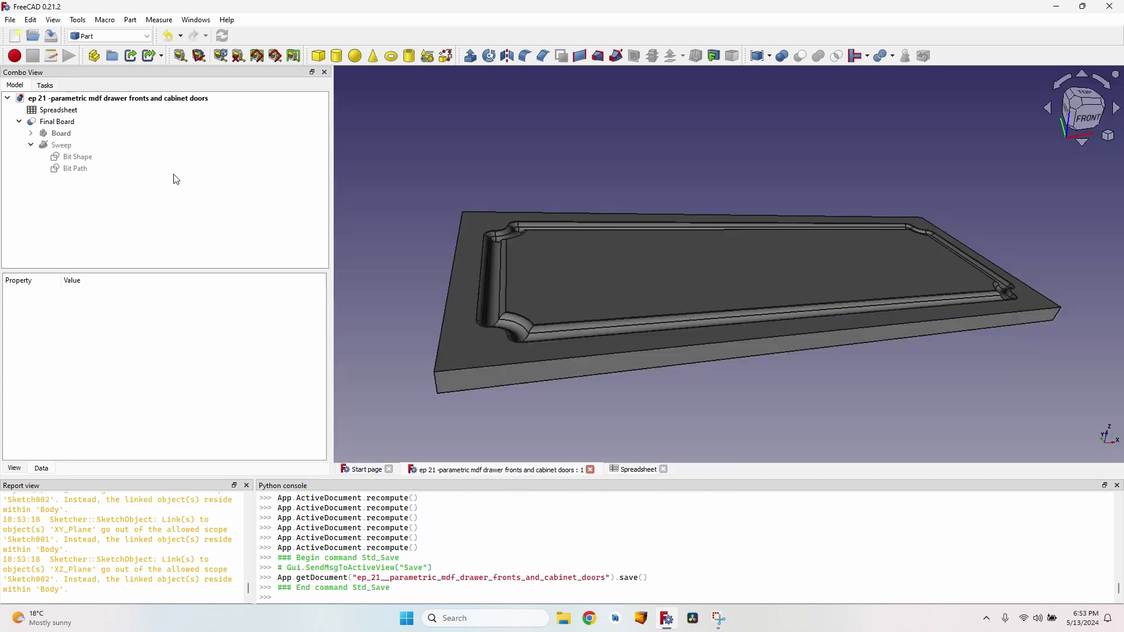
# Switch to the Path workbench and create a Job from the Final Board and the Bit Path sketch.
pyautogui.click(109, 36)
pyautogui.click(110, 289)
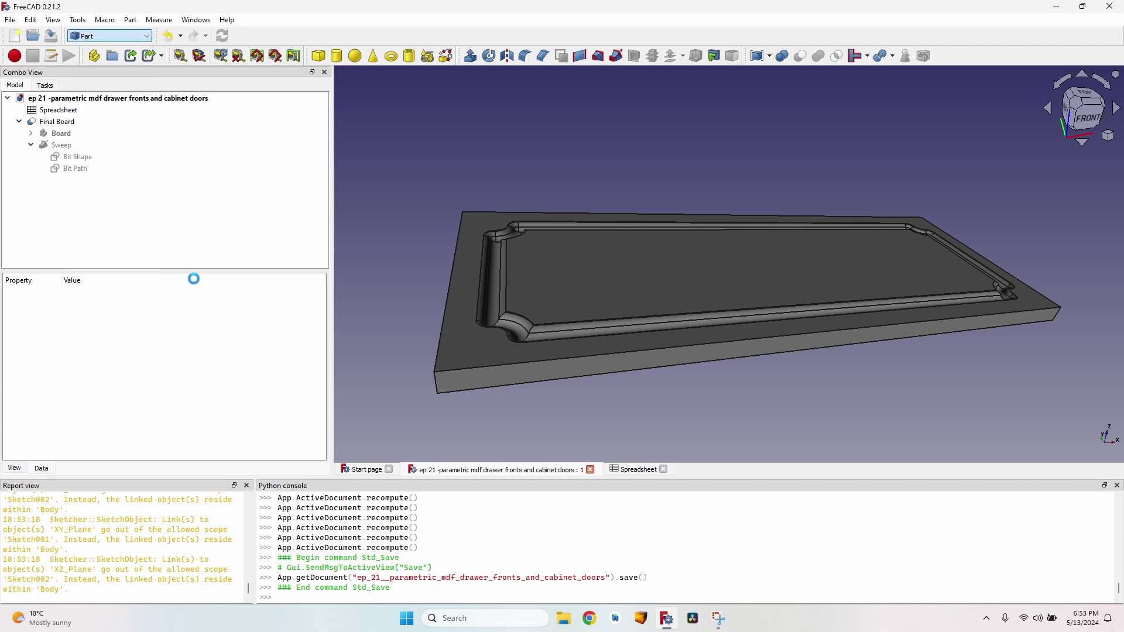
pyautogui.click(57, 122)
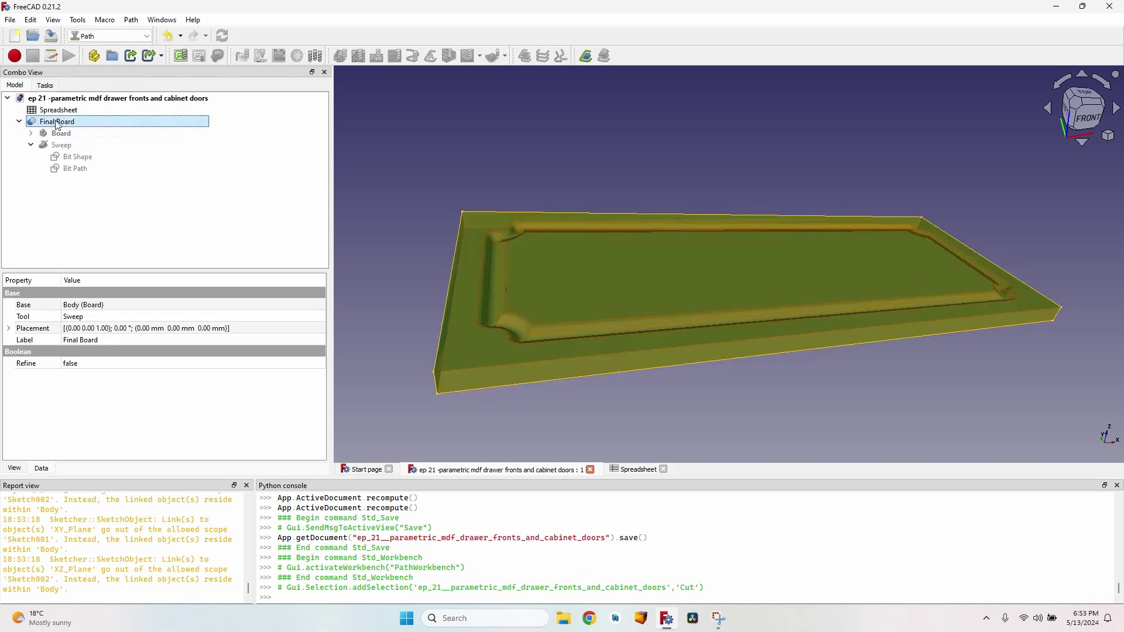
pyautogui.keyDown('ctrl'); pyautogui.click(84, 171); pyautogui.keyUp('ctrl')
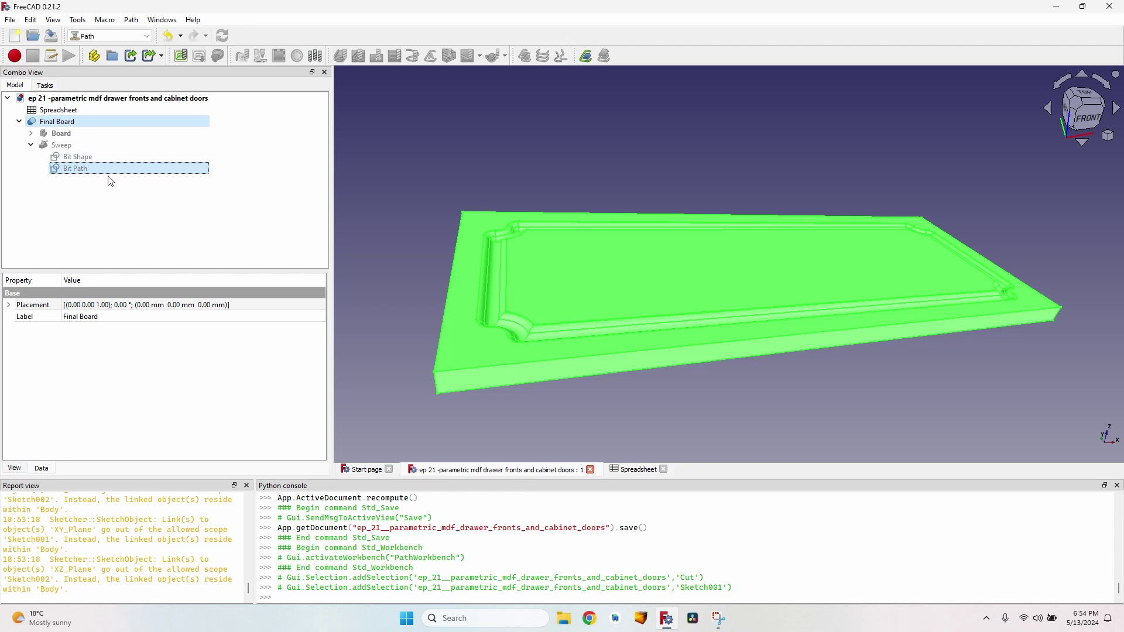
pyautogui.click(181, 56)
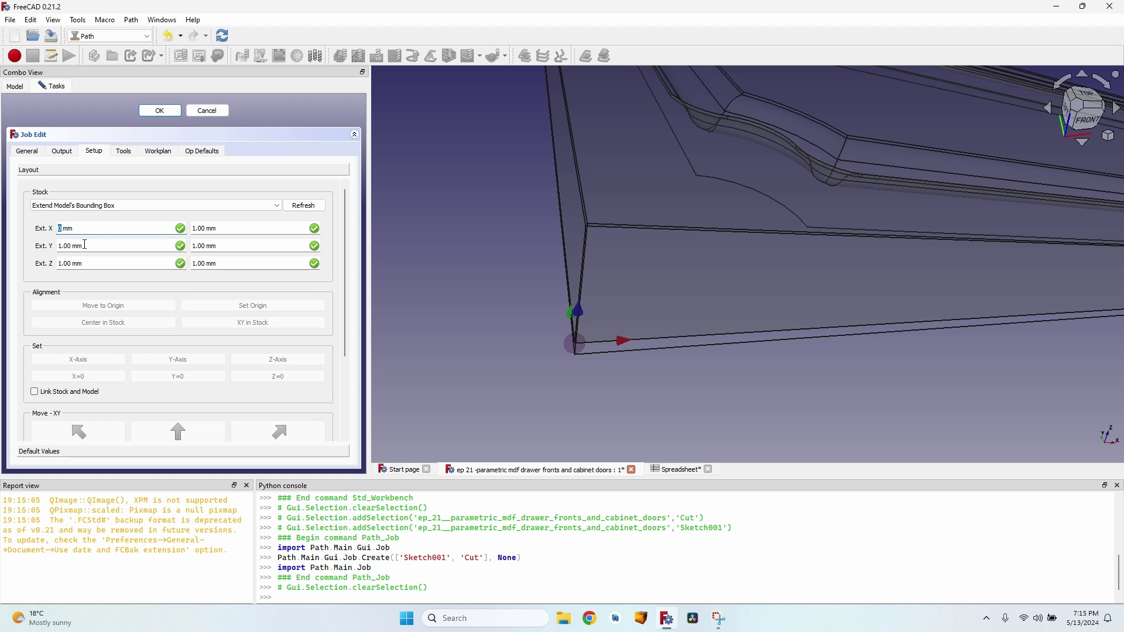
# Set the job stock's bounding box extensions in X, Y and Z to 0 mm.
pyautogui.click(88, 244)
pyautogui.scroll(-1, 100, 241)
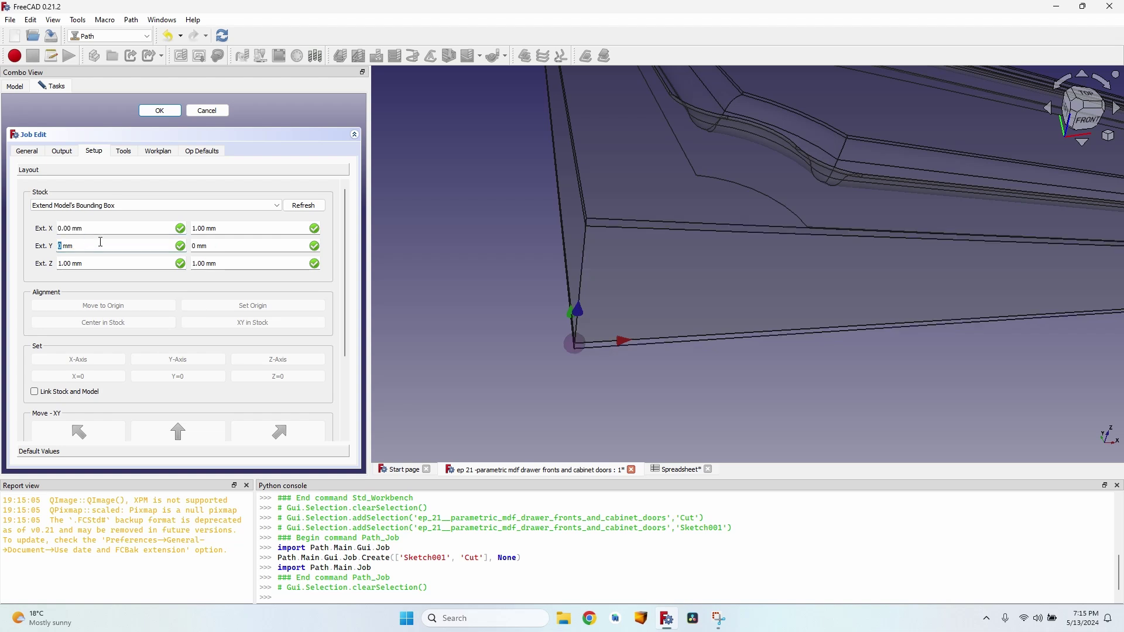
pyautogui.click(97, 264)
pyautogui.scroll(-1, 99, 264)
# Try the Create Box stock type for the job and look over the stock around the board.
pyautogui.click(112, 206)
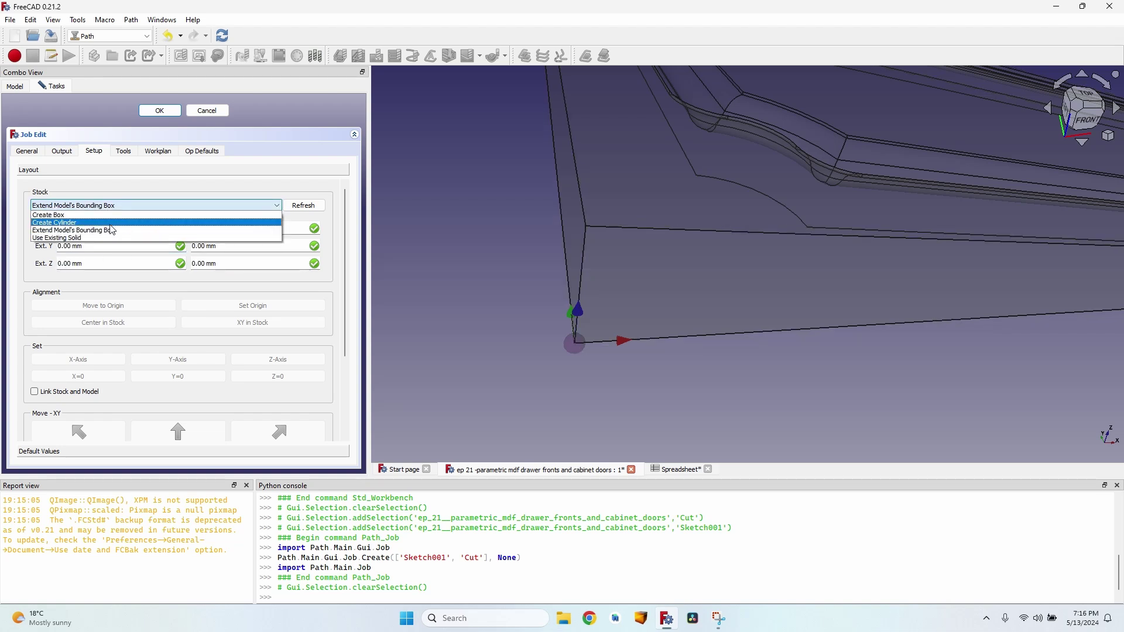
pyautogui.click(67, 216)
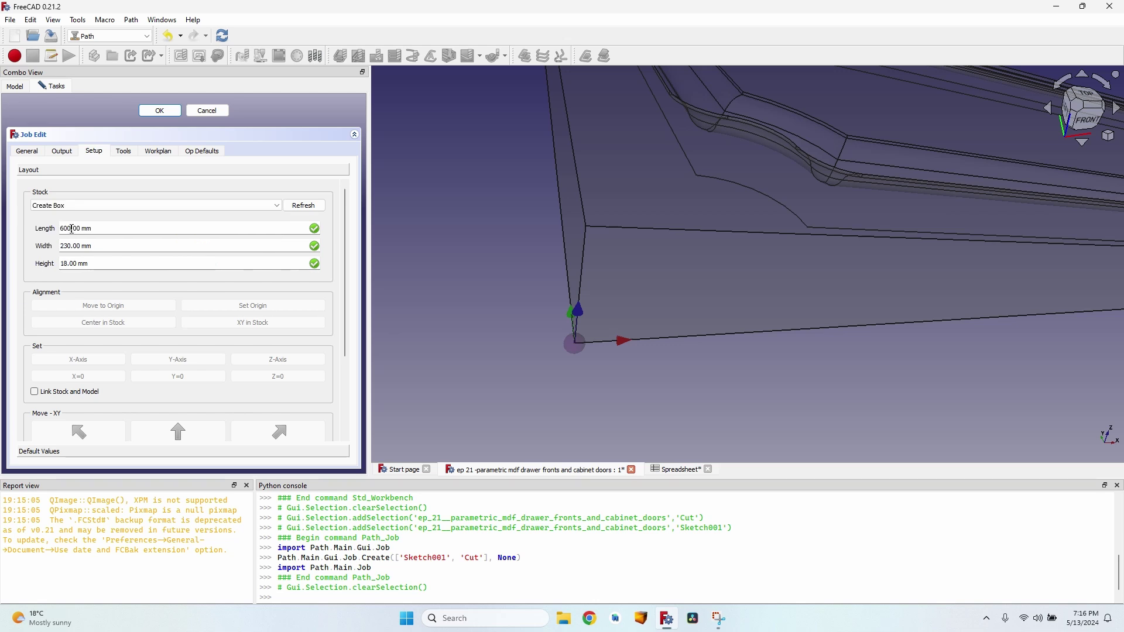
pyautogui.scroll(-5, 638, 175)
pyautogui.scroll(-4, 688, 148)
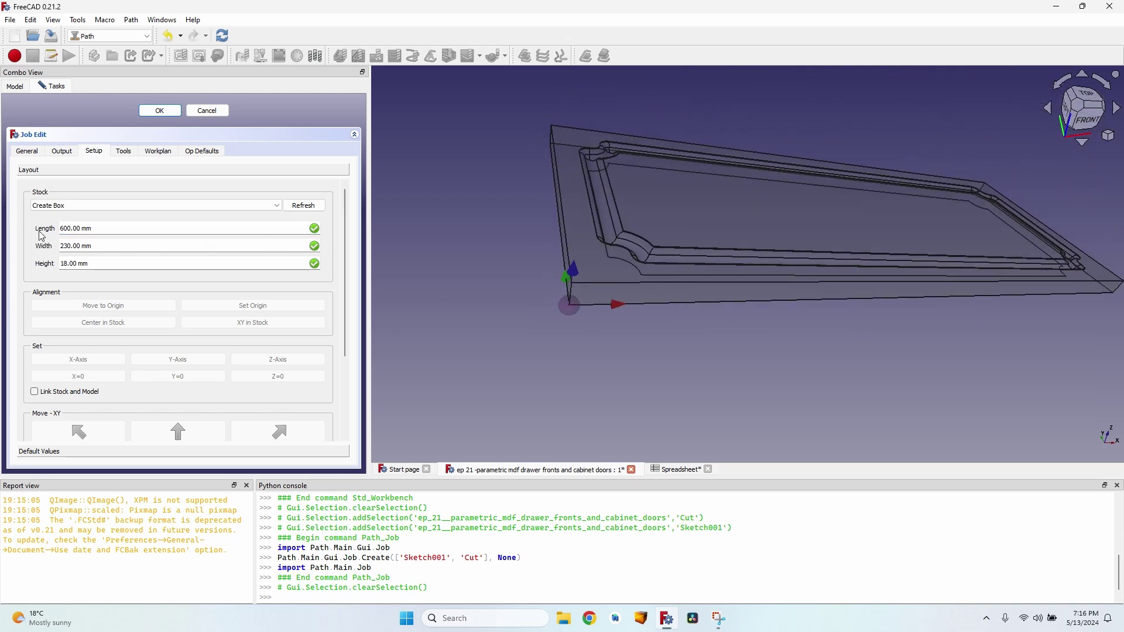
# Set the stock type back to Extend Model's Bounding Box with 0 mm extensions and check the stock around the board.
pyautogui.click(125, 205)
pyautogui.click(116, 230)
pyautogui.scroll(-1, 78, 226)
pyautogui.scroll(1, 83, 227)
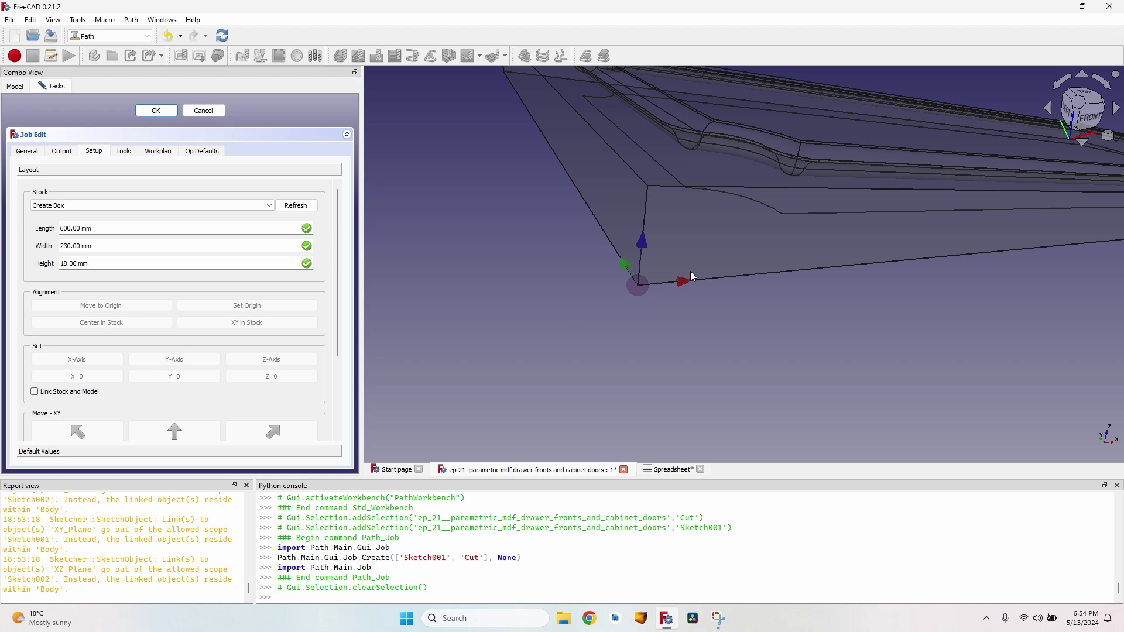
pyautogui.scroll(1, 666, 268)
pyautogui.scroll(-2, 746, 289)
pyautogui.moveTo(763, 289); pyautogui.dragTo(648, 336, button='middle')
# Add the 6 mm endmill.fctb tool bit from the Bit library to the job's tools.
pyautogui.click(124, 151)
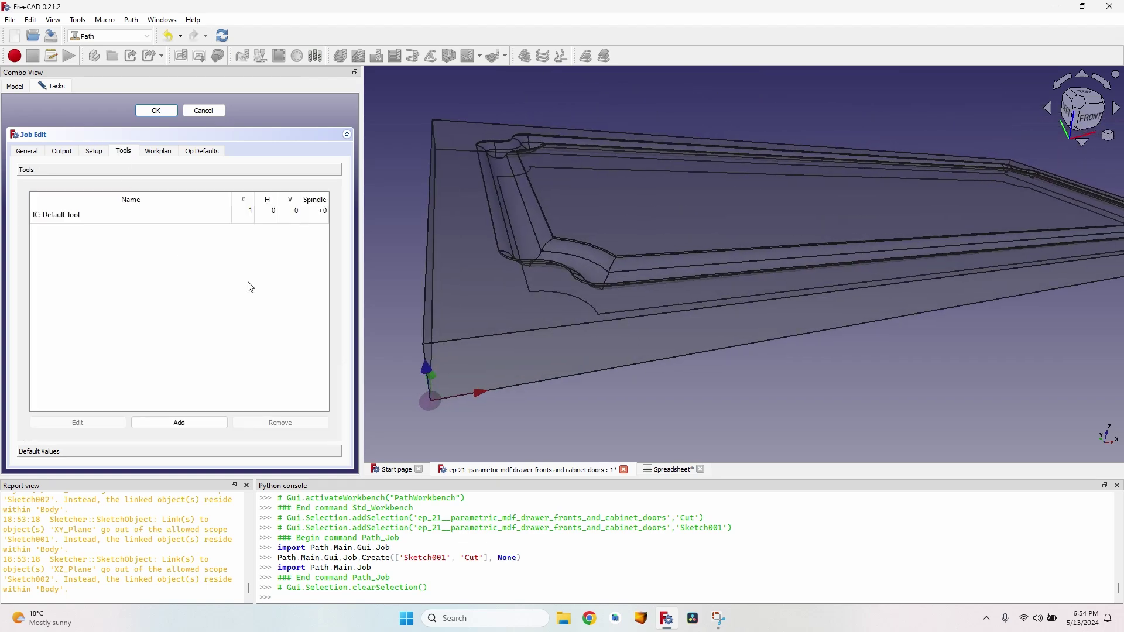
pyautogui.click(179, 422)
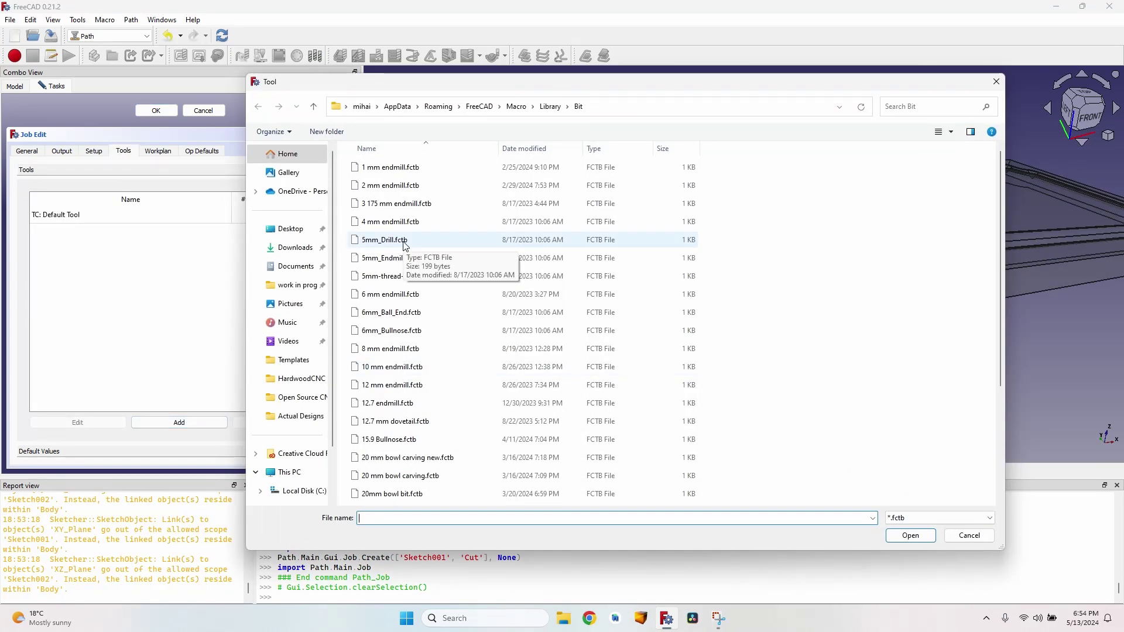
pyautogui.scroll(-3, 445, 351)
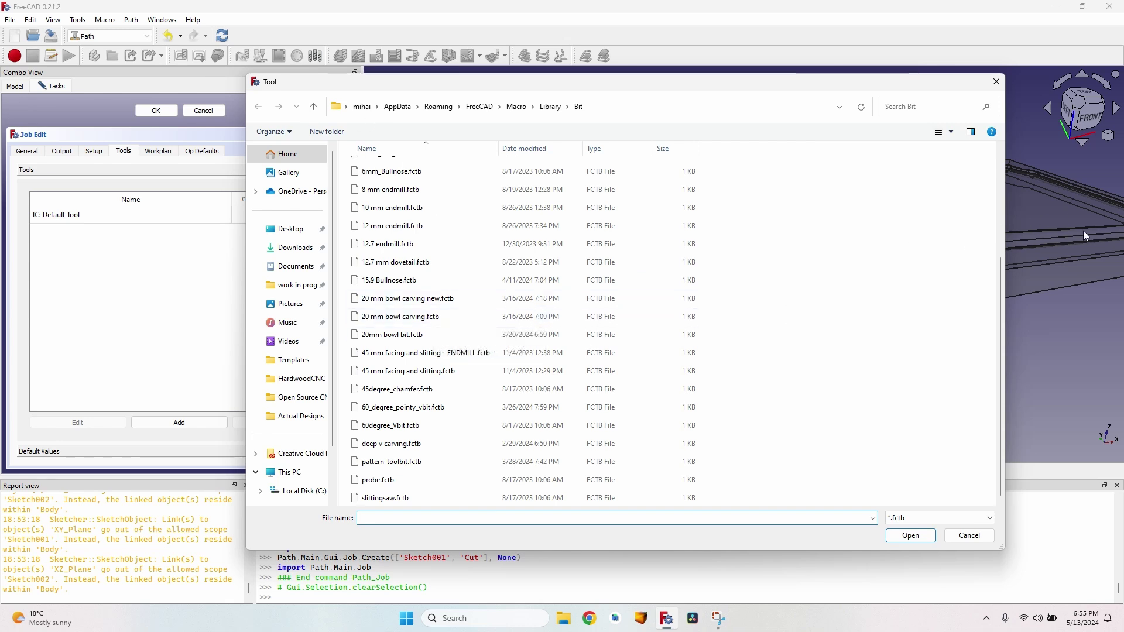
pyautogui.scroll(1, 433, 235)
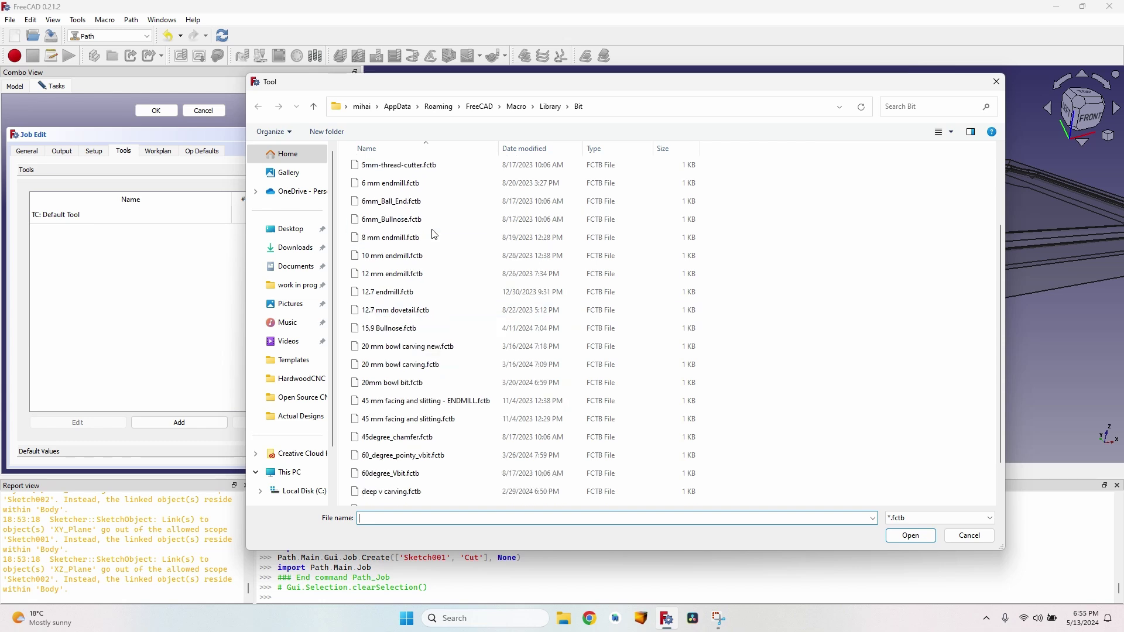
pyautogui.click(395, 187)
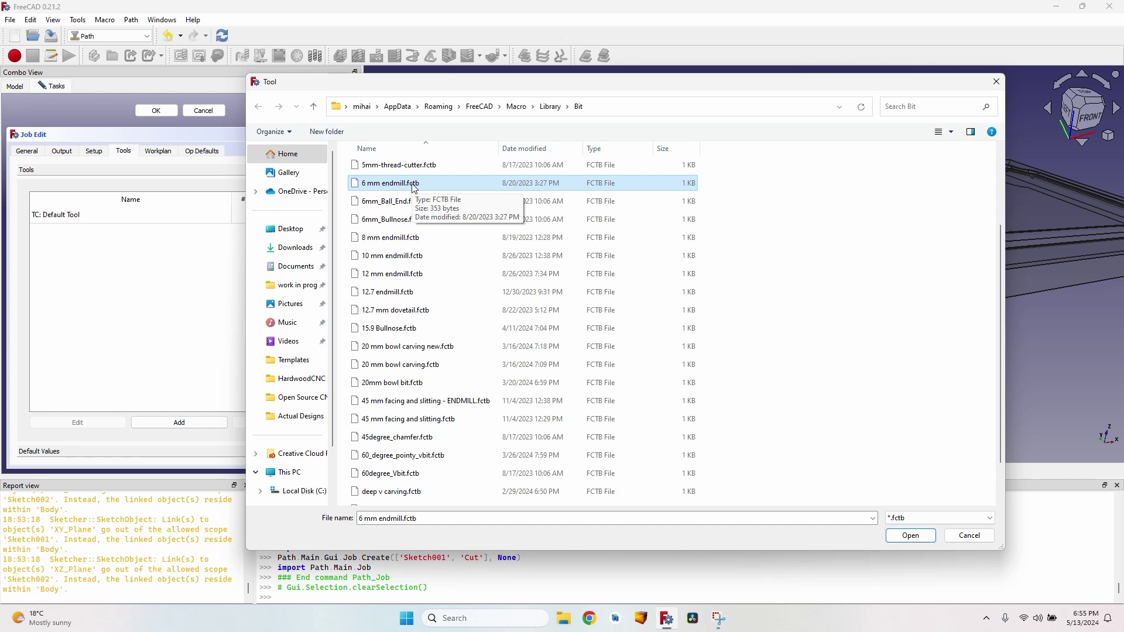
pyautogui.click(412, 183)
pyautogui.click(450, 184)
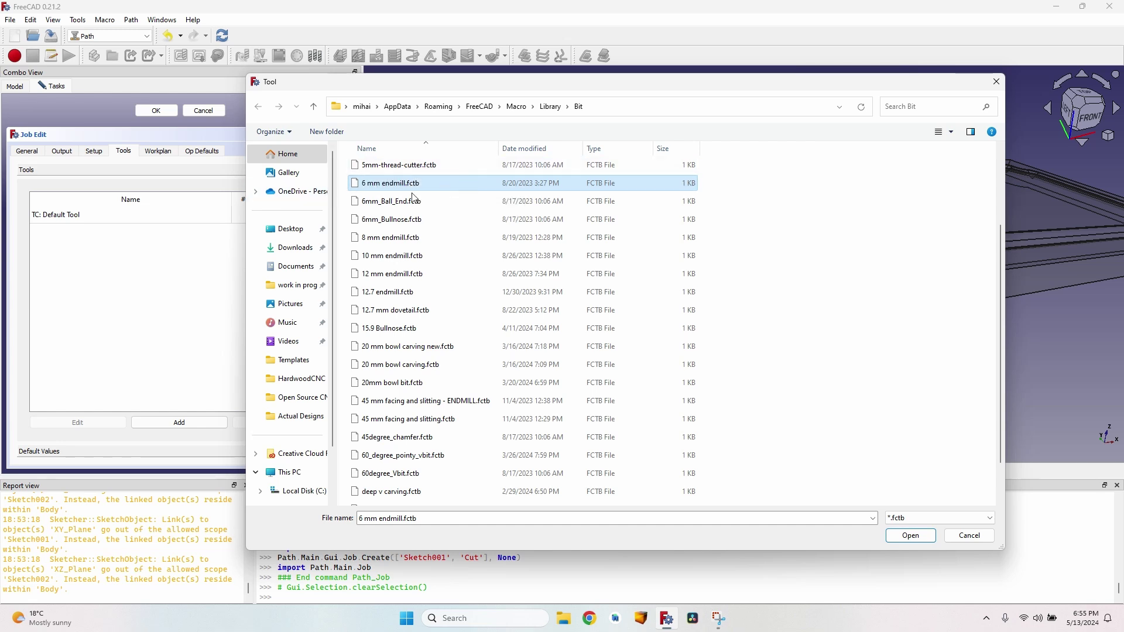
pyautogui.click(911, 536)
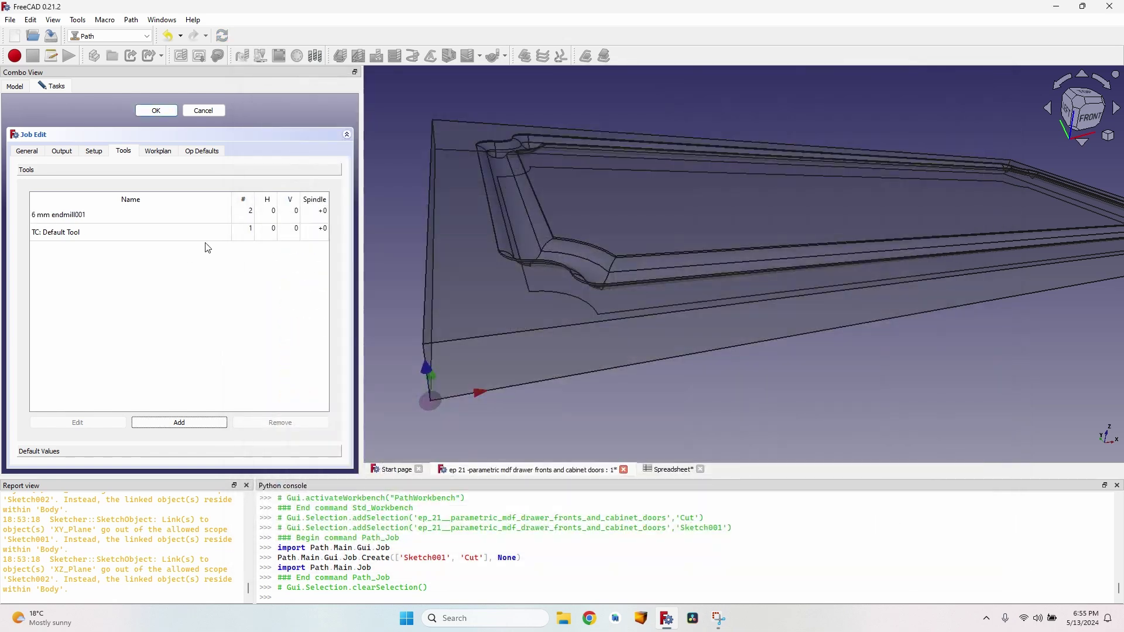
# Set the 6 mm endmill's horizontal and vertical feeds to 3000 and its spindle speed to 18500, and remove the default tool.
pyautogui.doubleClick(276, 213)
pyautogui.write('3000')
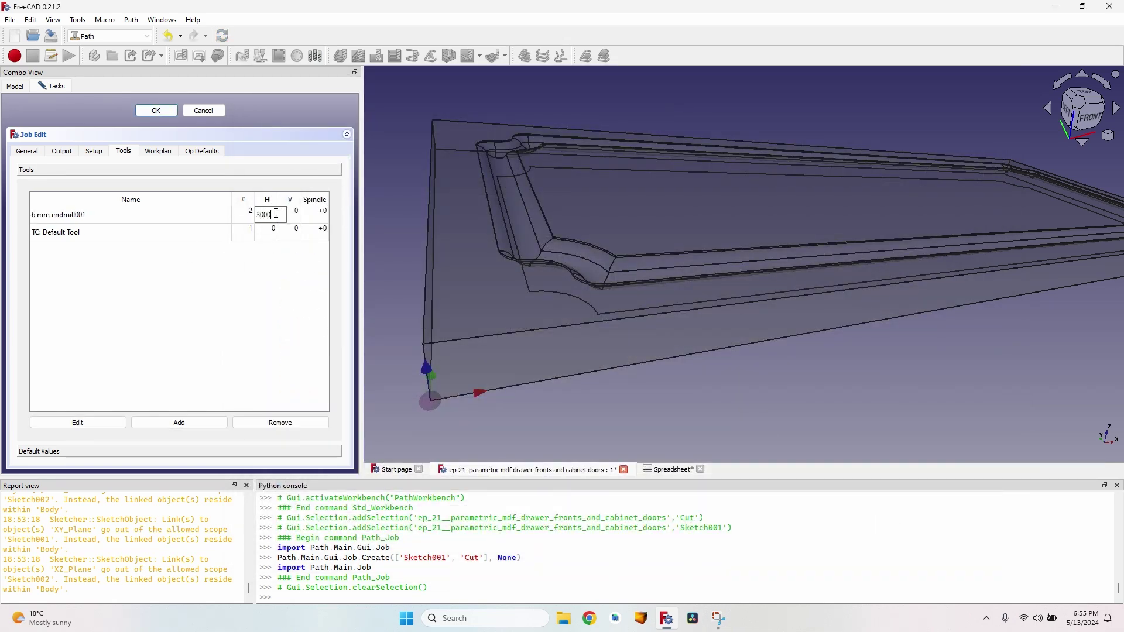
pyautogui.press('Tab')
pyautogui.write('3000')
pyautogui.press('Tab')
pyautogui.write('1')
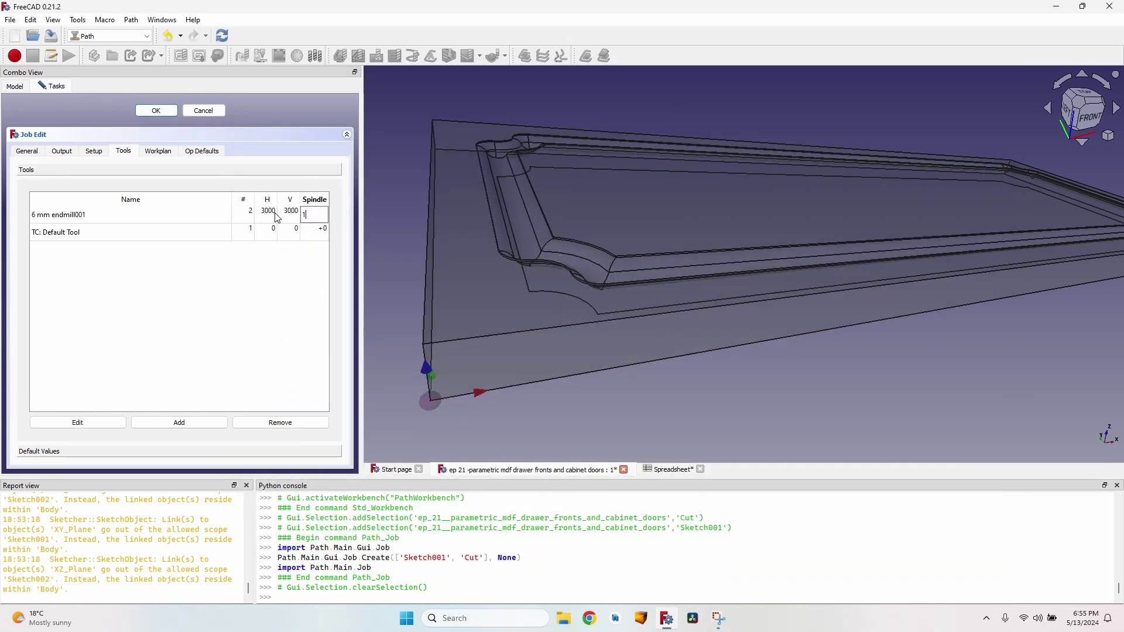
pyautogui.press('Tab')
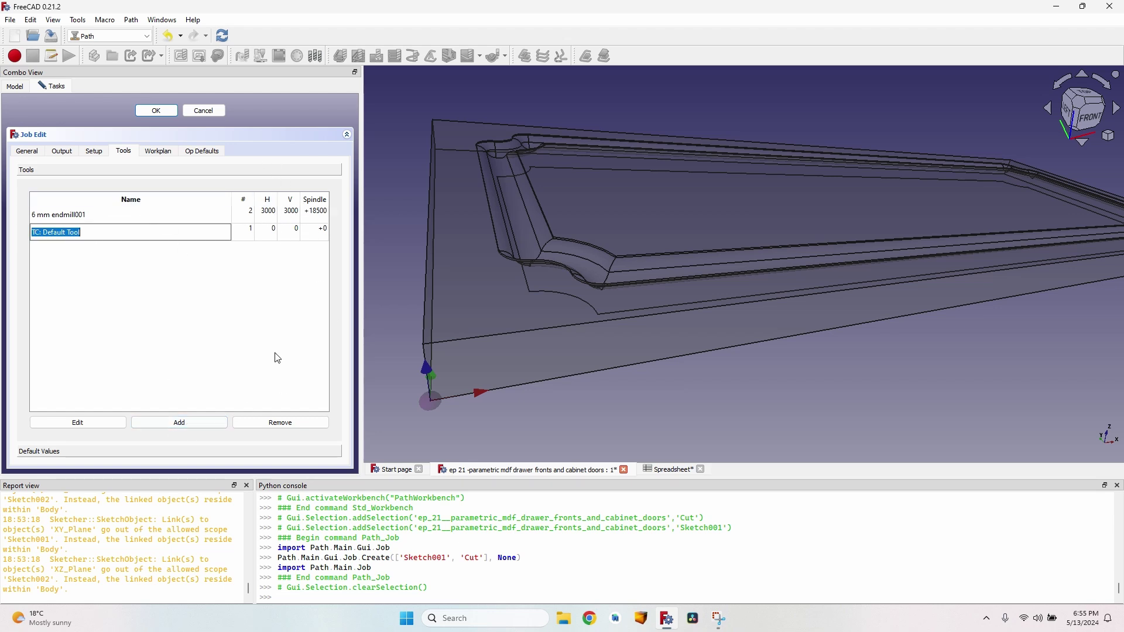
pyautogui.click(260, 424)
# Set the job's output post processor to grbl and accept the job settings.
pyautogui.click(61, 151)
pyautogui.click(98, 185)
pyautogui.scroll(-1, 89, 229)
pyautogui.click(85, 248)
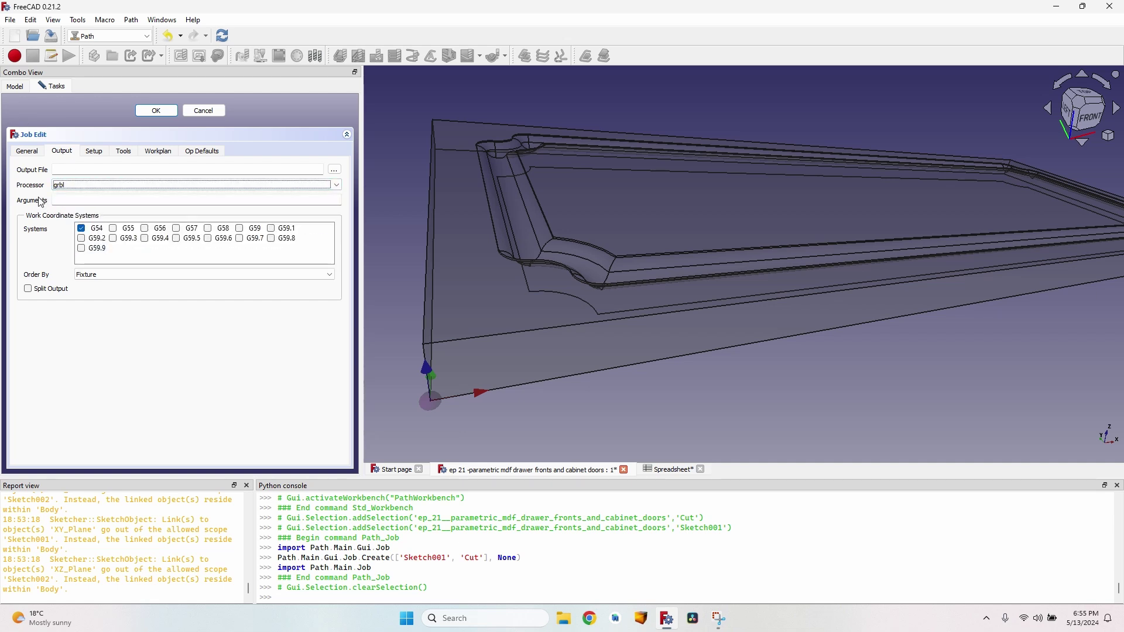
pyautogui.click(156, 111)
# Expand the Job and its Model group in the model tree to view the job's base models.
pyautogui.click(19, 180)
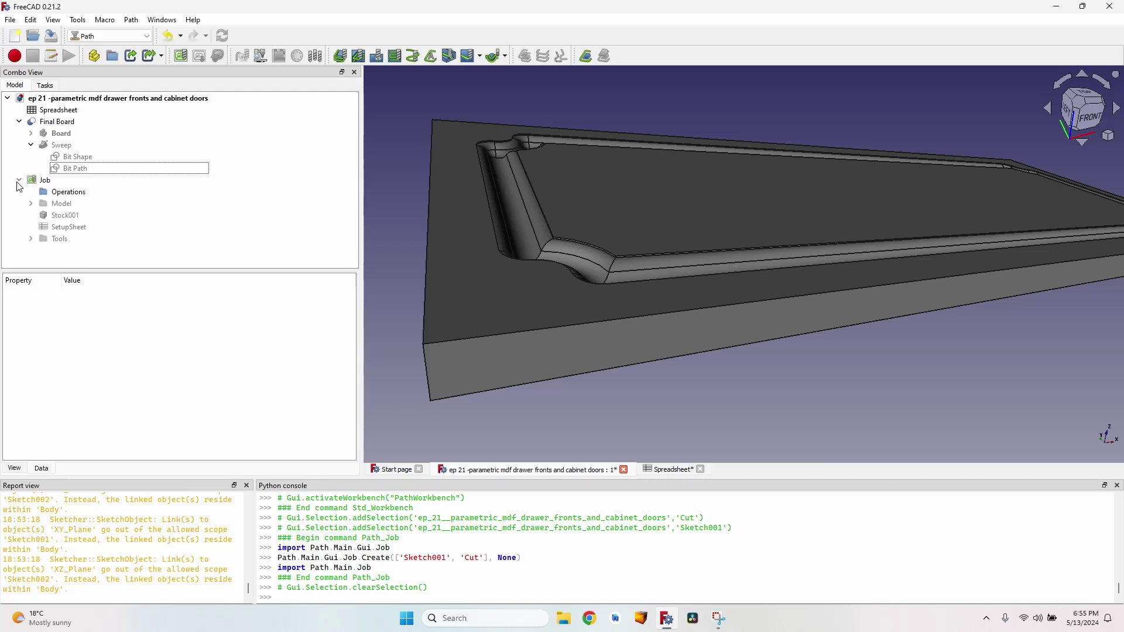
pyautogui.click(30, 204)
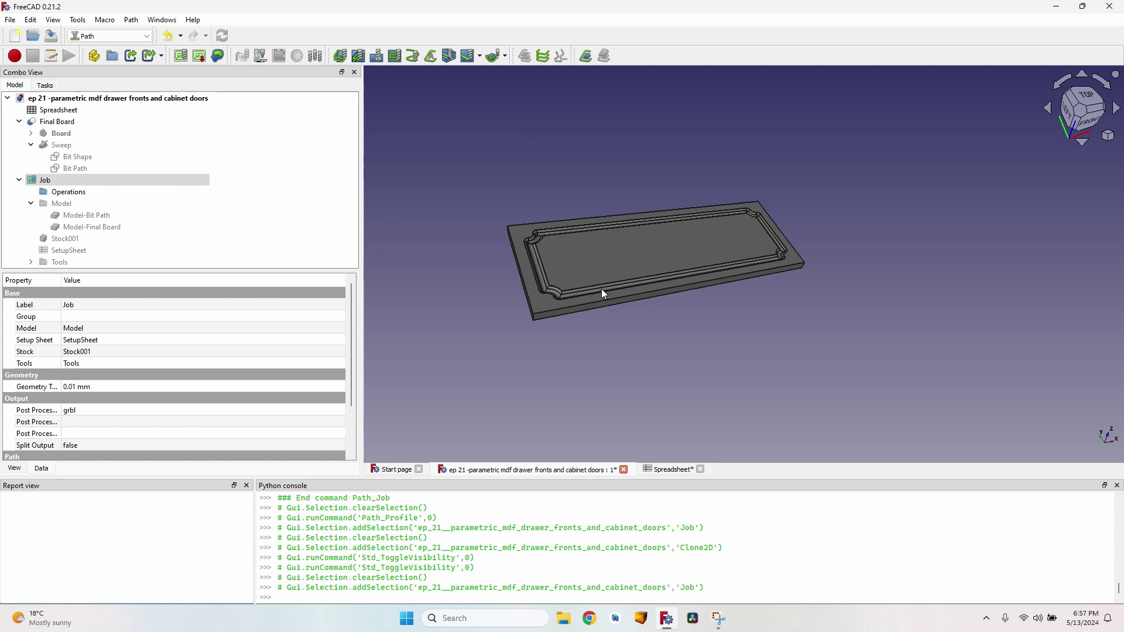
pyautogui.scroll(5, 605, 295)
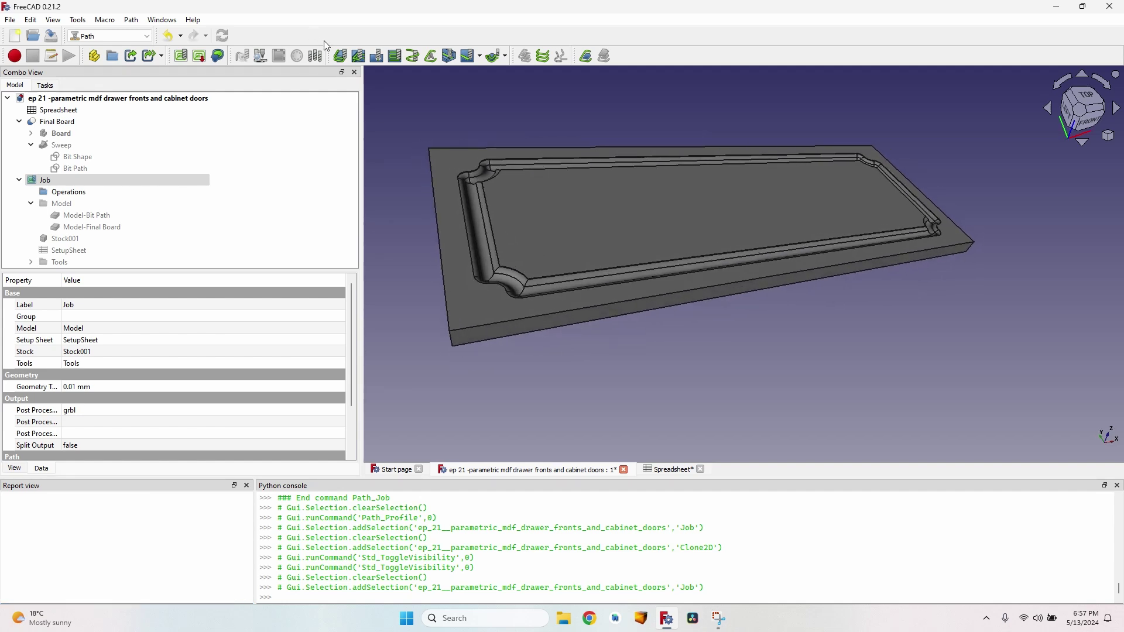
# Create a Profile operation for the job with all eight edges of the bit path as base geometry and apply it.
pyautogui.click(340, 56)
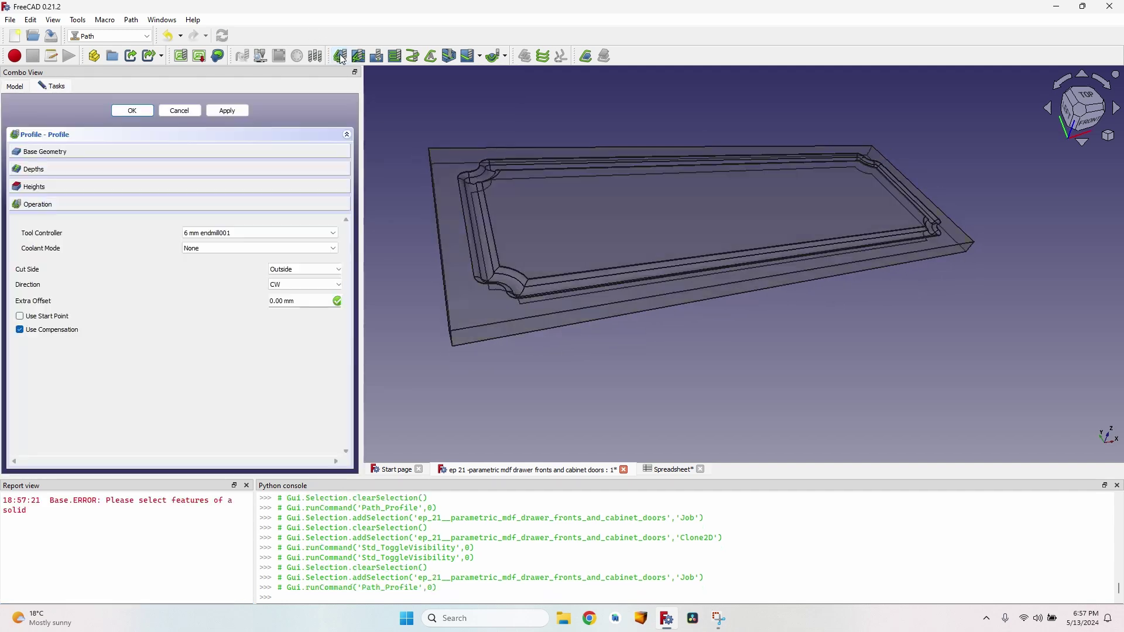
pyautogui.scroll(3, 453, 169)
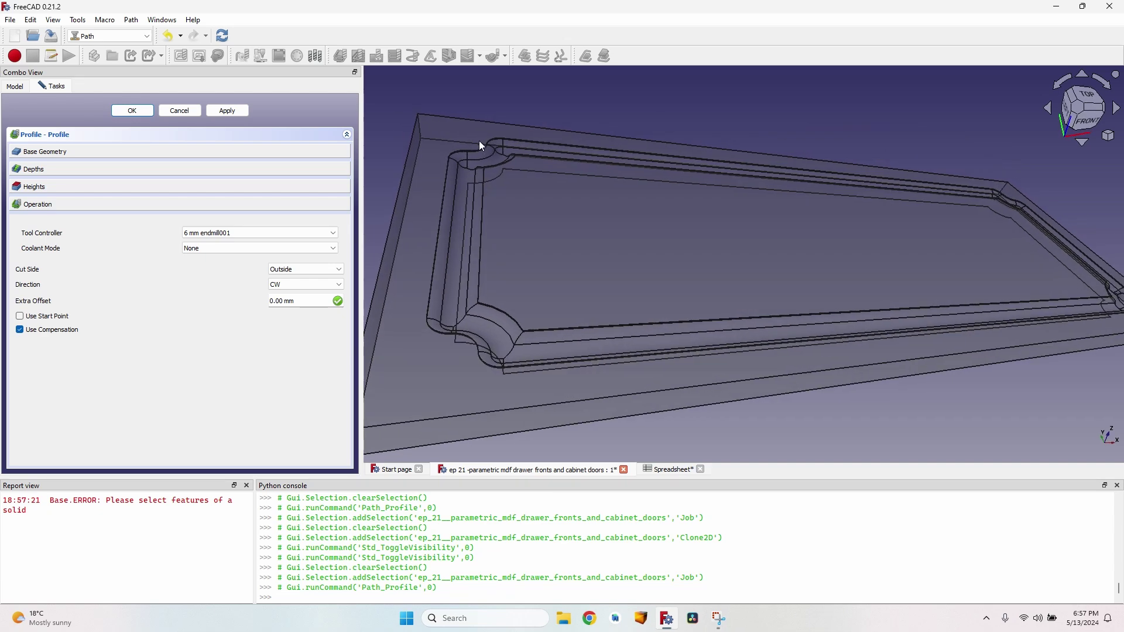
pyautogui.moveTo(627, 366); pyautogui.dragTo(653, 256, button='middle')
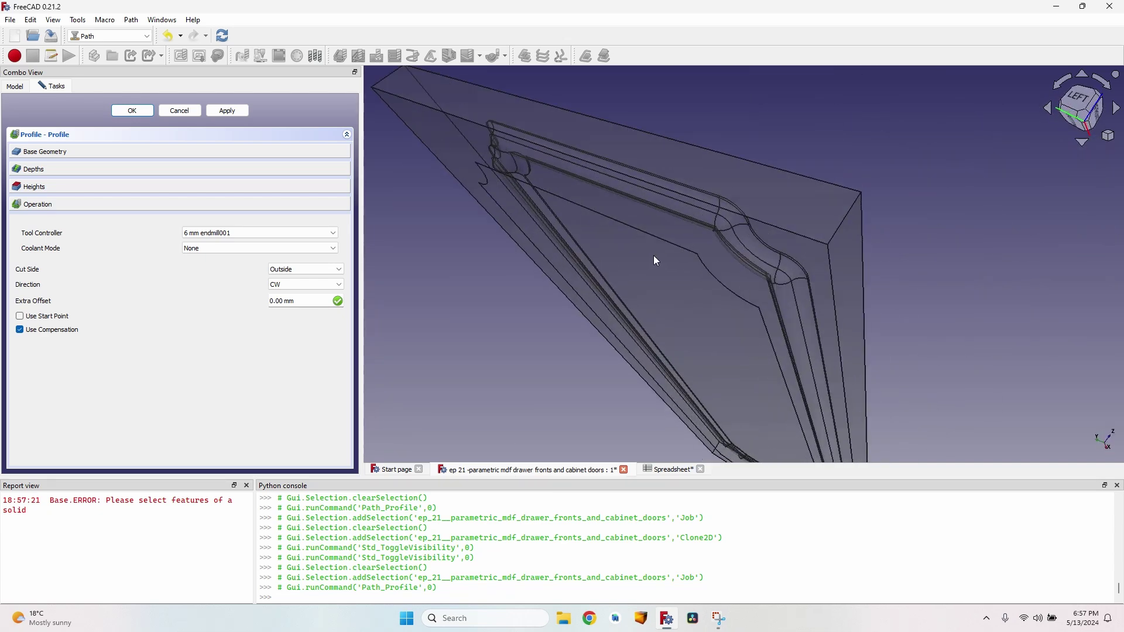
pyautogui.scroll(2, 596, 213)
pyautogui.click(115, 153)
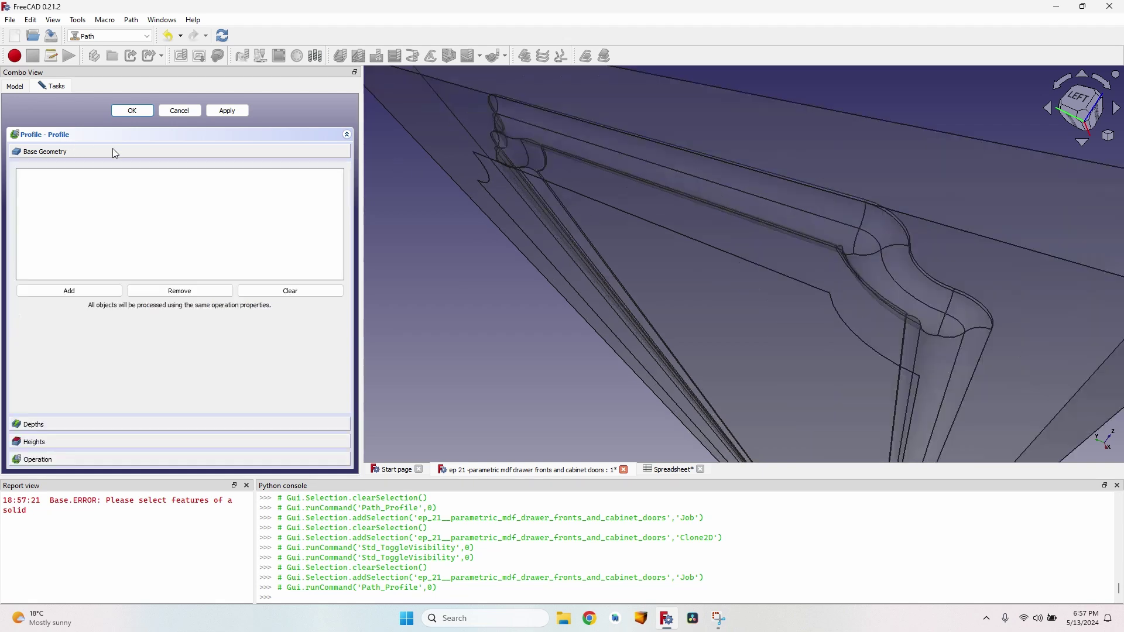
pyautogui.click(583, 196)
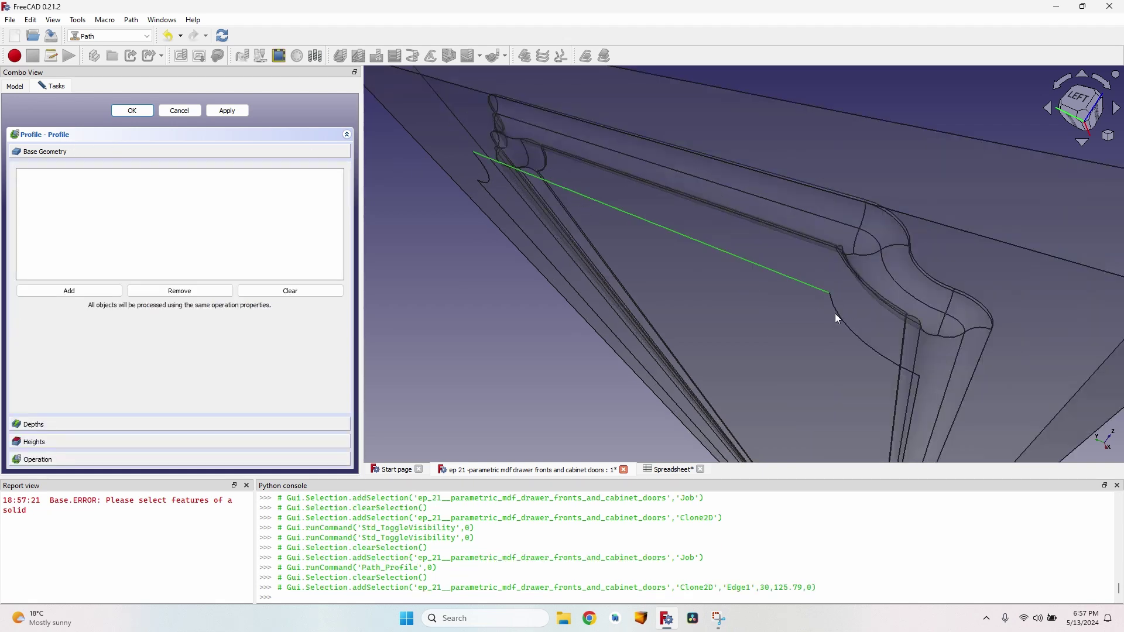
pyautogui.keyDown('ctrl'); pyautogui.click(841, 319); pyautogui.keyUp('ctrl')
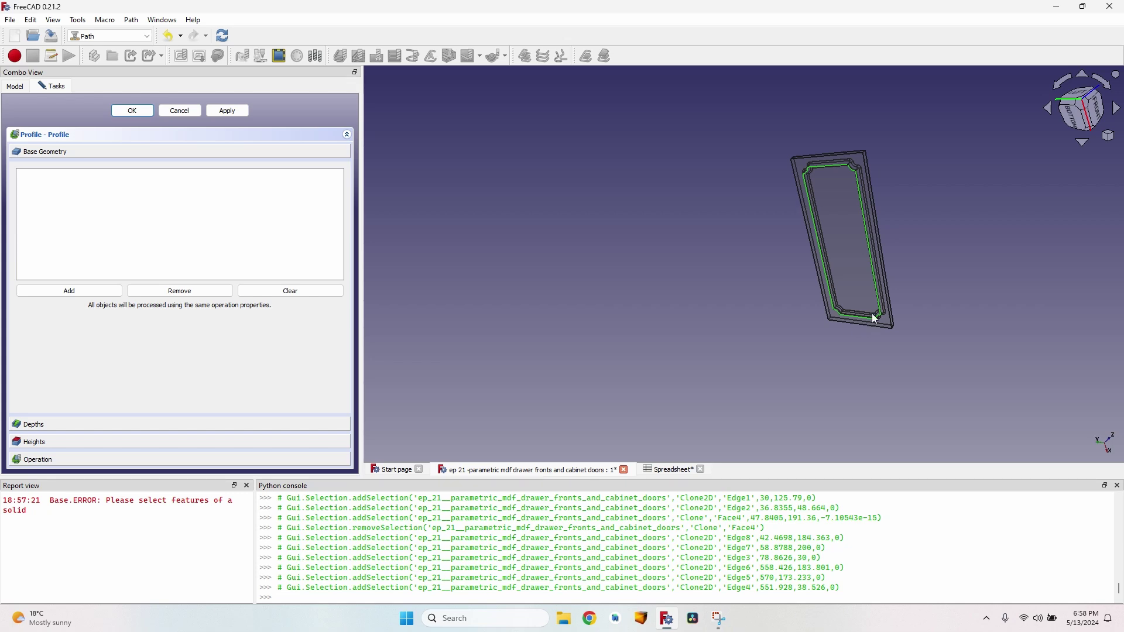
pyautogui.click(46, 293)
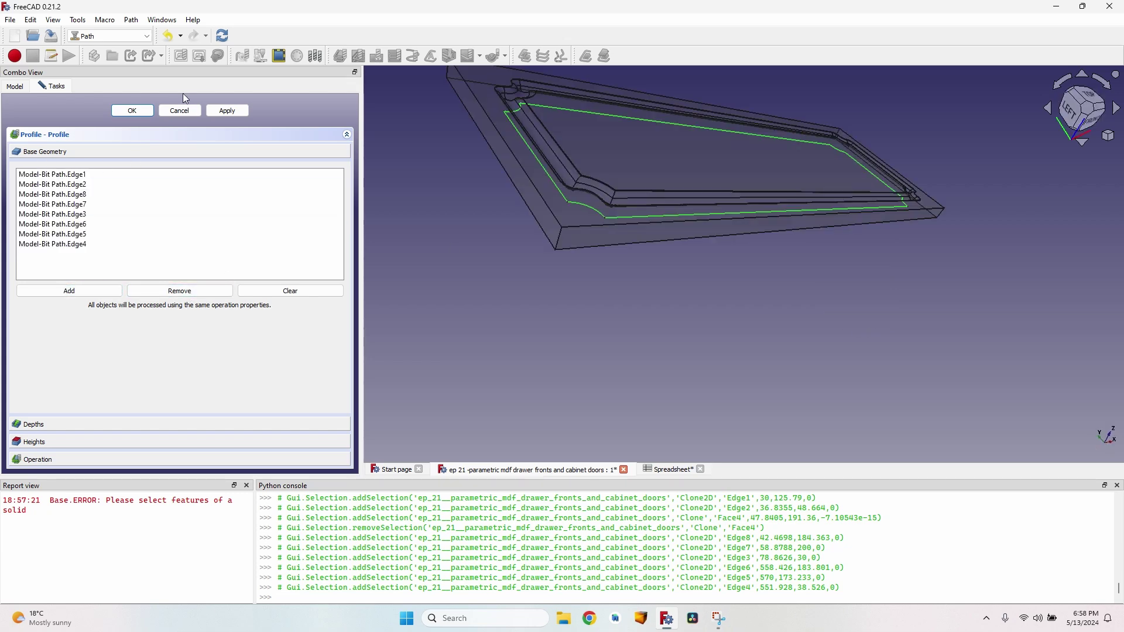
pyautogui.click(228, 110)
# Turn off Use Compensation for the Profile operation, check the toolpath along the bit path, and accept the operation.
pyautogui.moveTo(466, 126); pyautogui.dragTo(787, 182, button='middle')
pyautogui.moveTo(527, 211); pyautogui.dragTo(751, 273, button='middle')
pyautogui.click(97, 459)
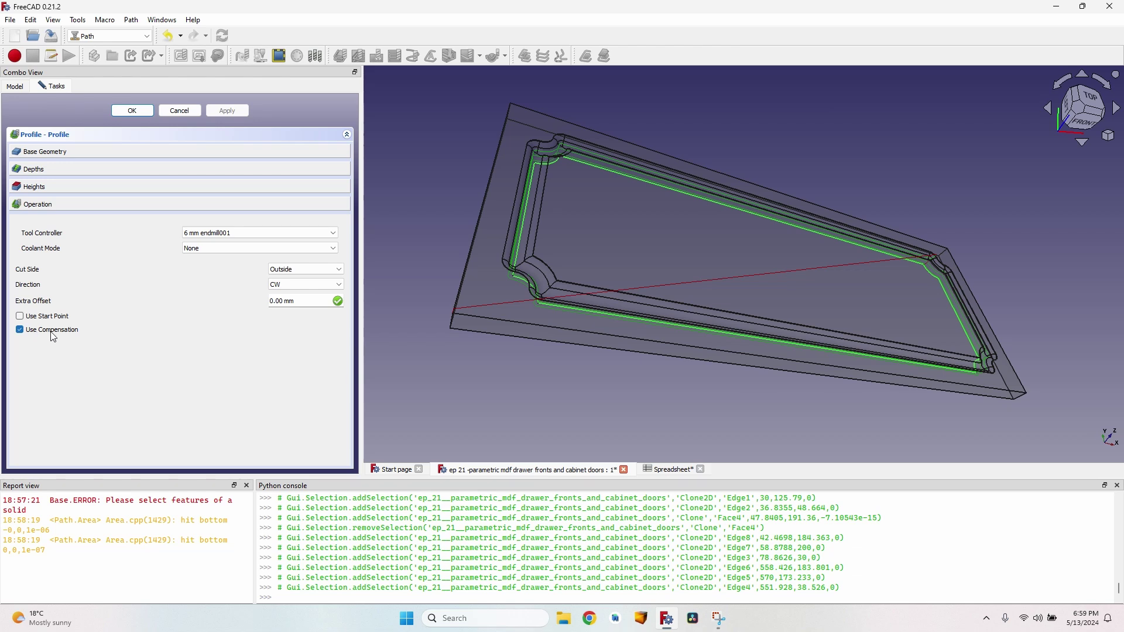
pyautogui.click(21, 331)
pyautogui.click(233, 110)
pyautogui.scroll(10, 515, 241)
pyautogui.scroll(-10, 515, 241)
pyautogui.moveTo(516, 242)
pyautogui.mouseDown(button='middle')
pyautogui.moveTo(542, 268)
pyautogui.moveTo(531, 258)
pyautogui.mouseUp(button='middle')
pyautogui.scroll(4, 531, 258)
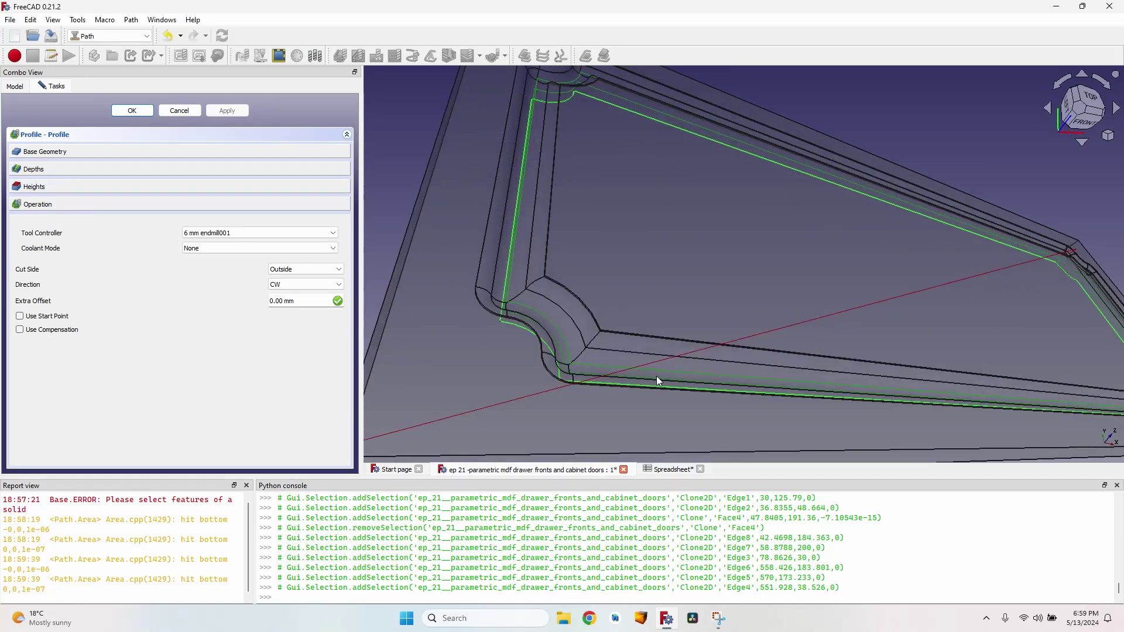
pyautogui.click(132, 110)
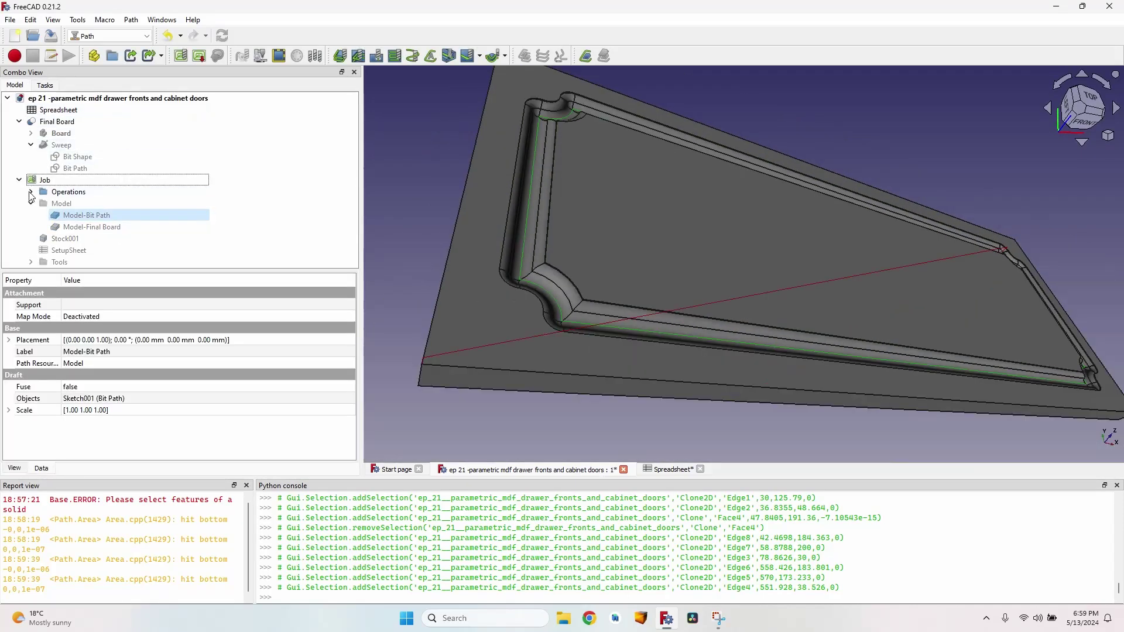
# Select the Profile operation in the job's Operations group to show its properties.
pyautogui.click(74, 203)
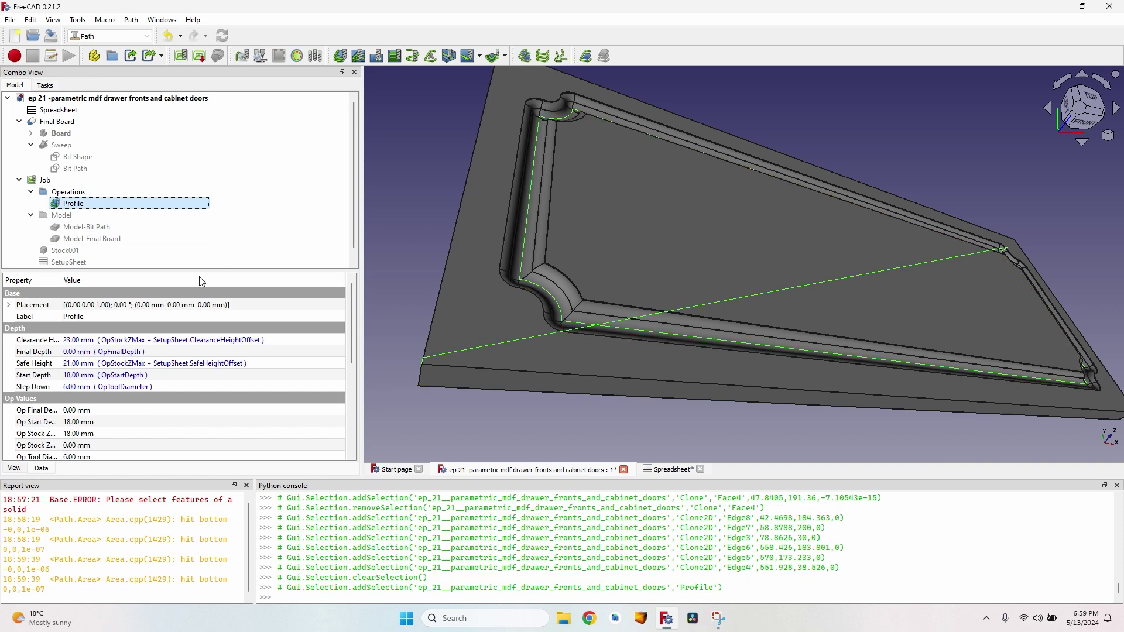
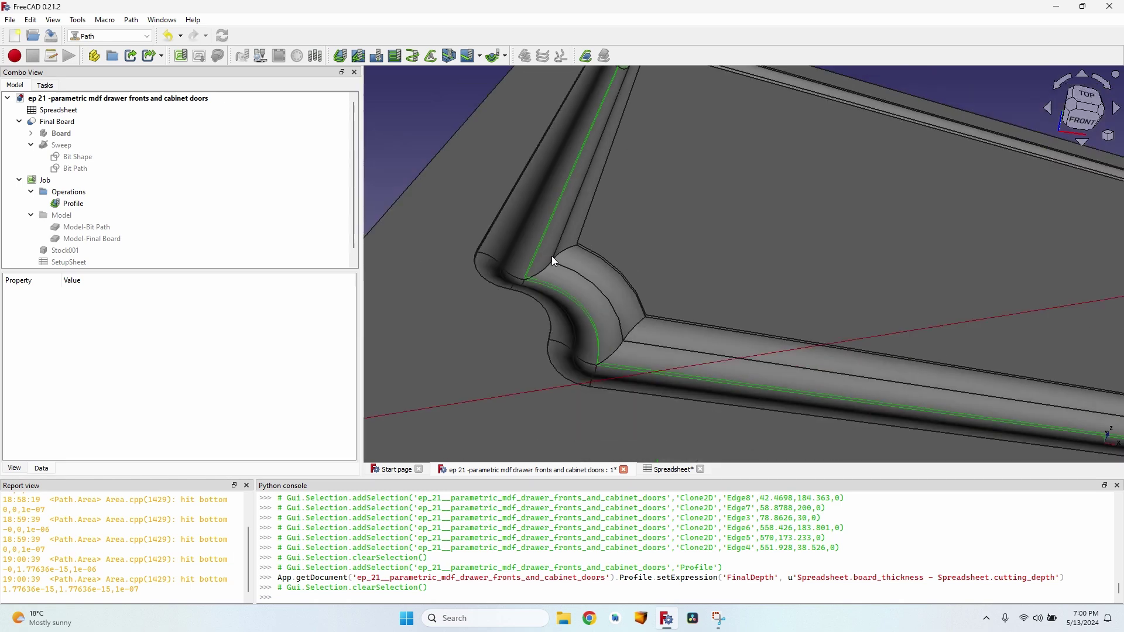
# Link the Profile operation's Step Down depth to the spreadsheet with the expression Spreadsheet.step_down.
pyautogui.moveTo(551, 257); pyautogui.dragTo(528, 185, button='middle')
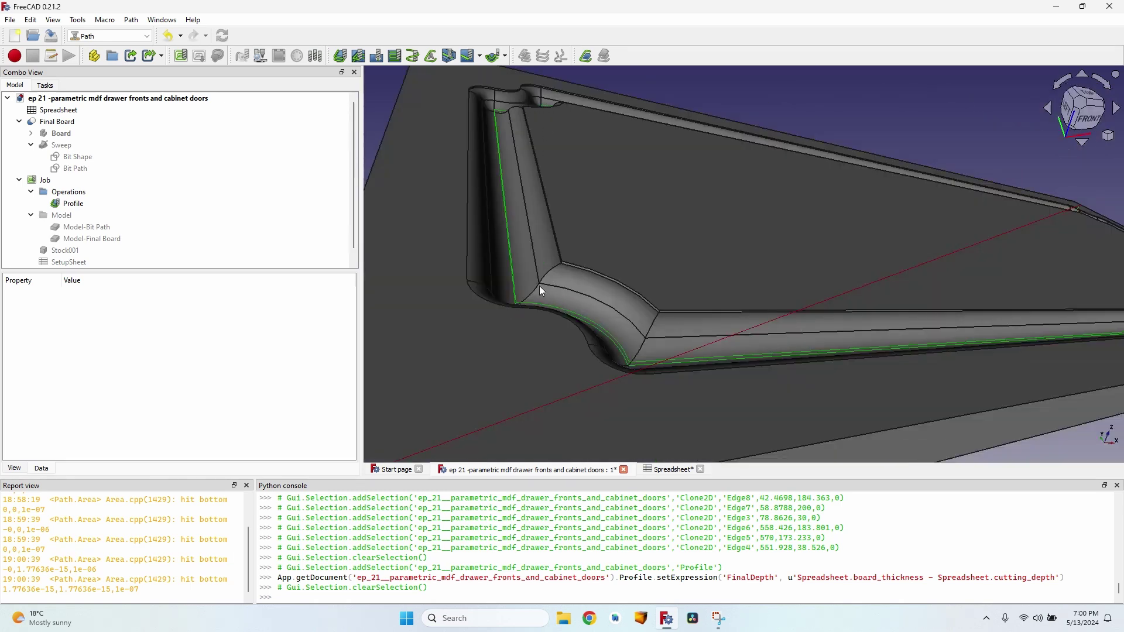
pyautogui.click(672, 470)
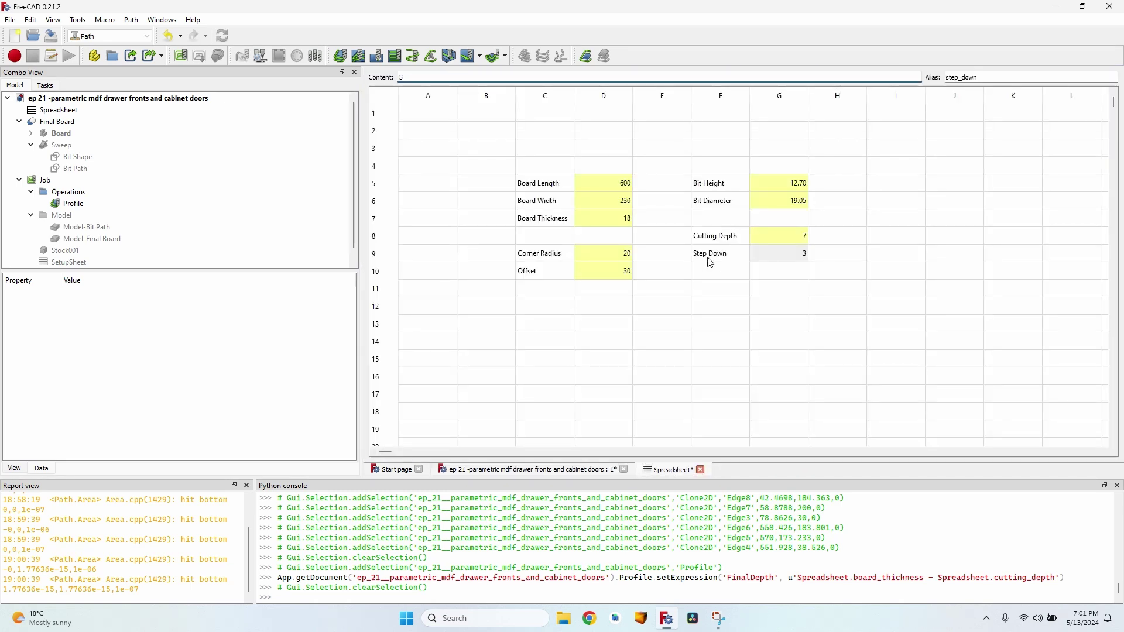
pyautogui.click(732, 278)
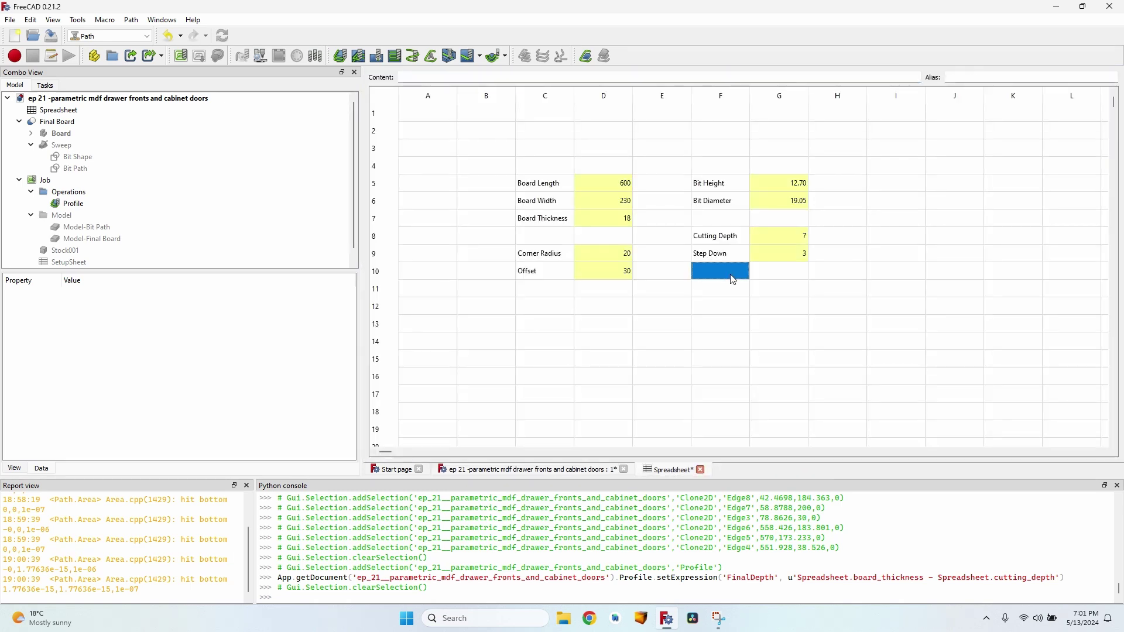
pyautogui.click(571, 472)
pyautogui.click(77, 208)
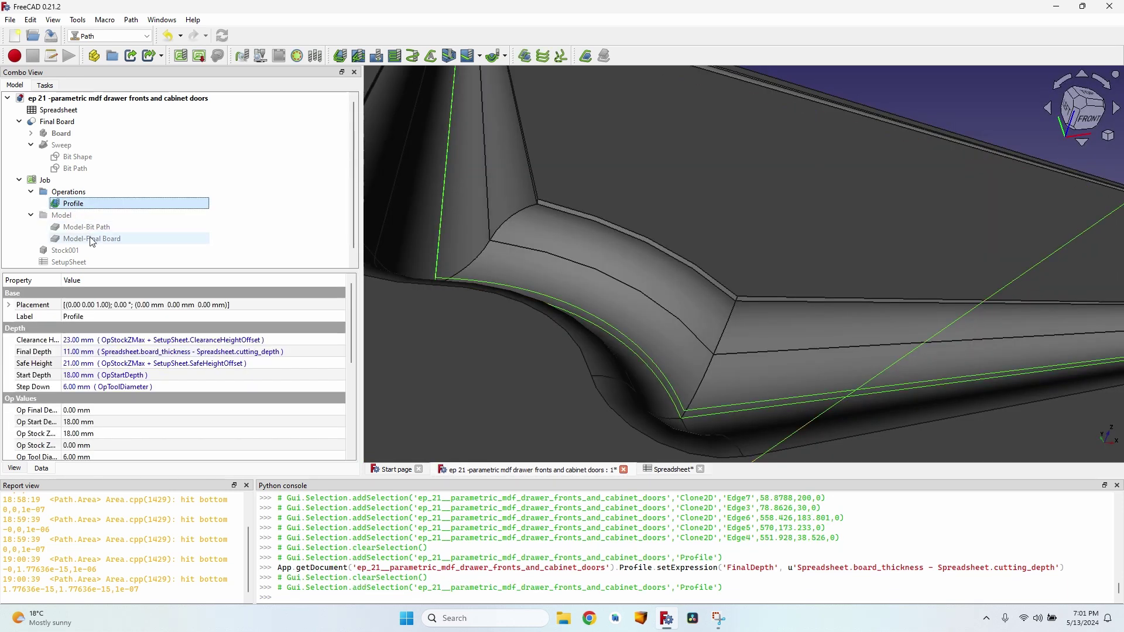
pyautogui.click(34, 387)
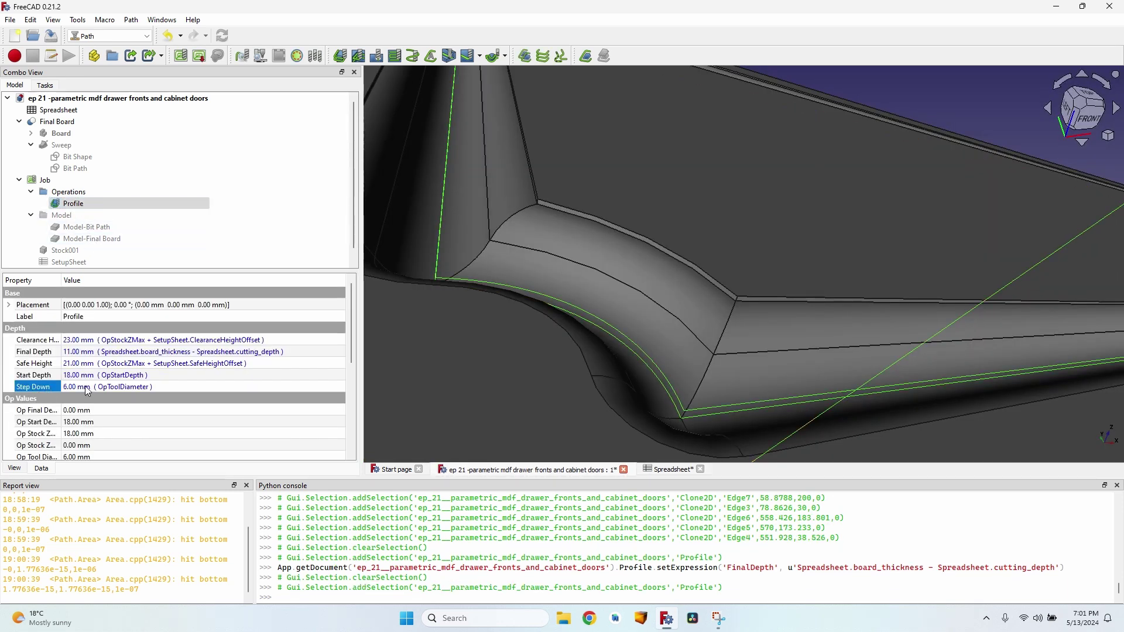
pyautogui.click(104, 389)
pyautogui.press('=')
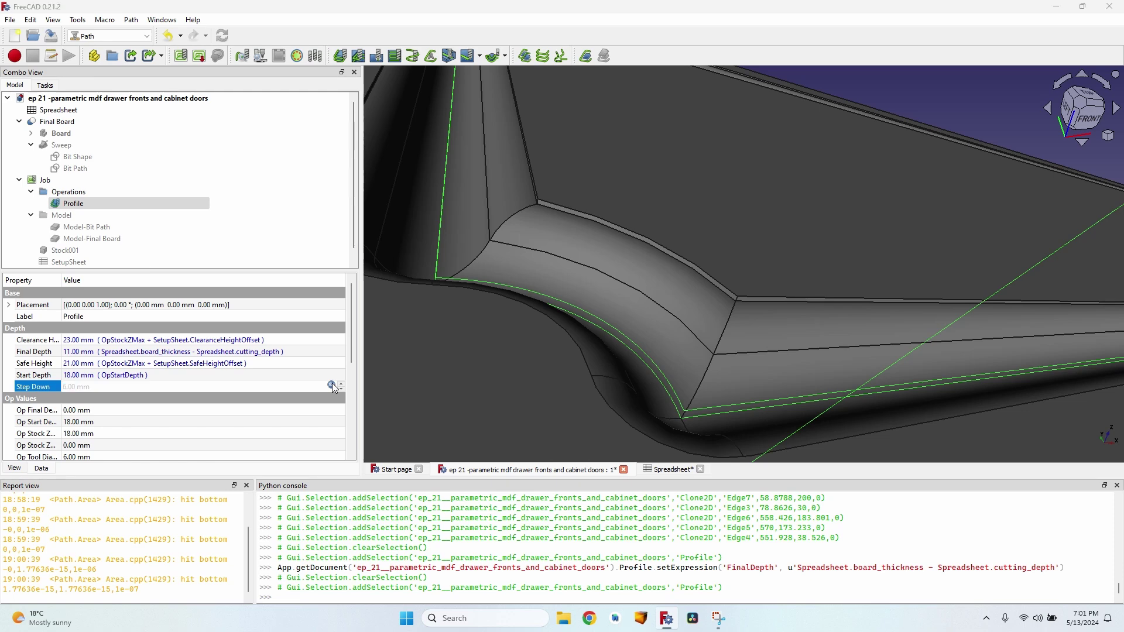
pyautogui.write('Spreadsheet.')
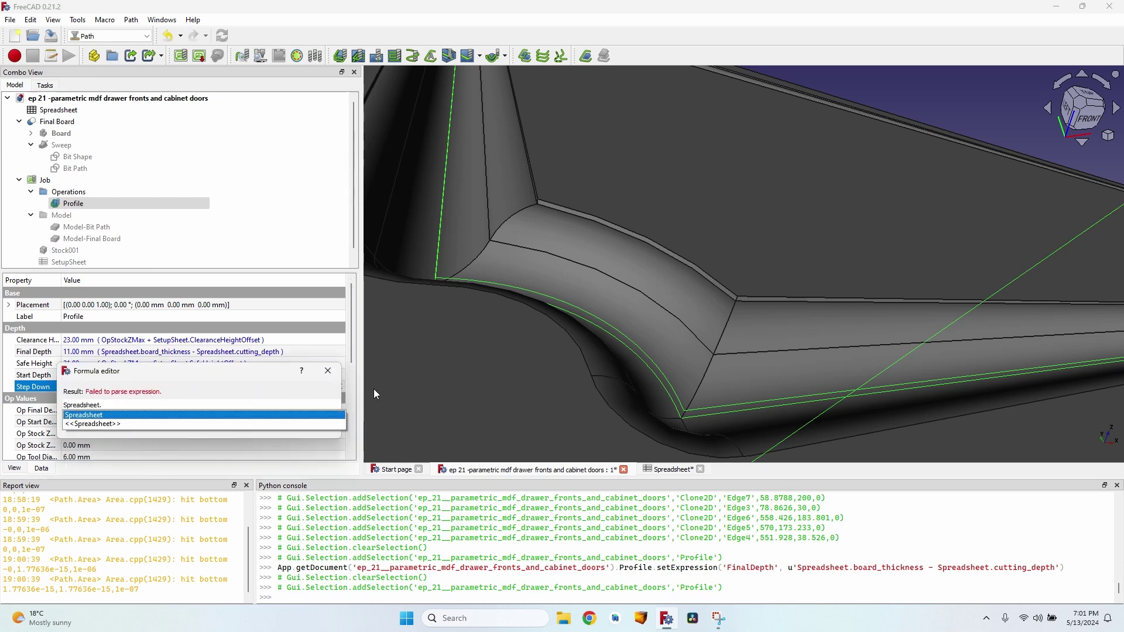
pyautogui.write('step_down')
pyautogui.press('Down')
pyautogui.press('Return')
pyautogui.press('Return')
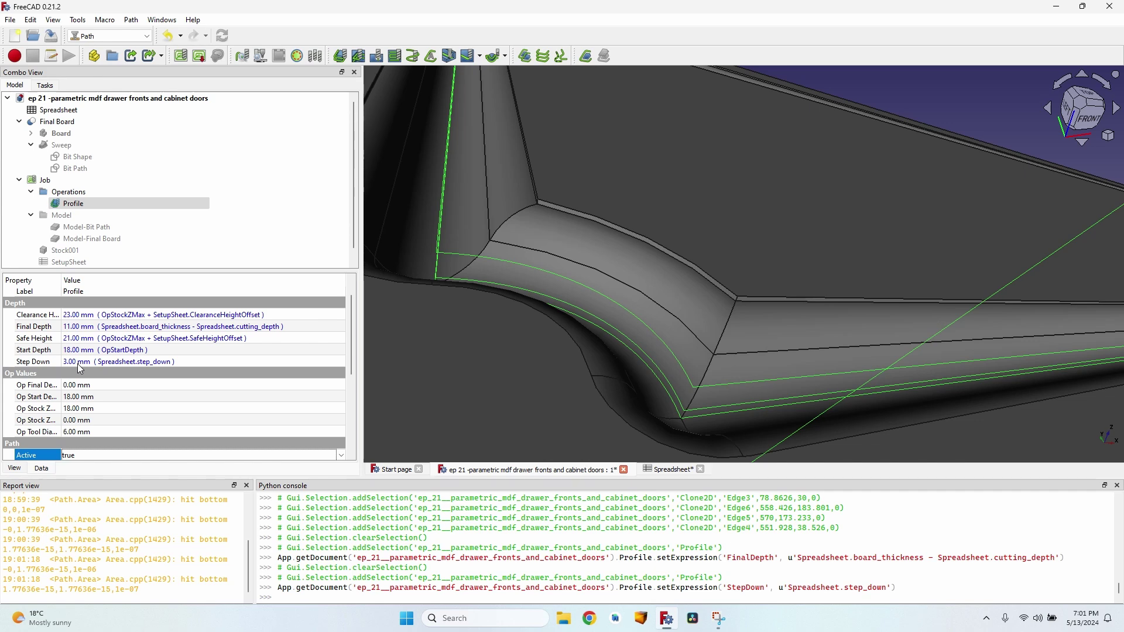
# Set Step Down to 1 in the spreadsheet, recompute the document and inspect the toolpath passes along the groove.
pyautogui.scroll(-2, 675, 345)
pyautogui.click(673, 470)
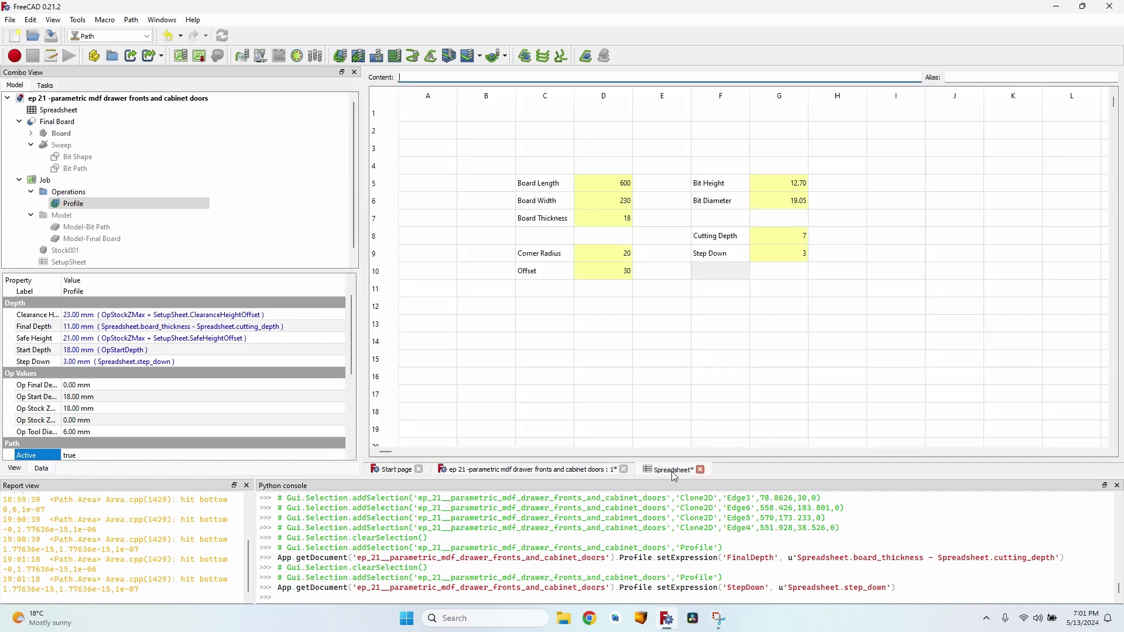
pyautogui.click(778, 252)
pyautogui.write('1')
pyautogui.press('Return')
pyautogui.click(526, 469)
pyautogui.hotkey('ctrl', 'r')
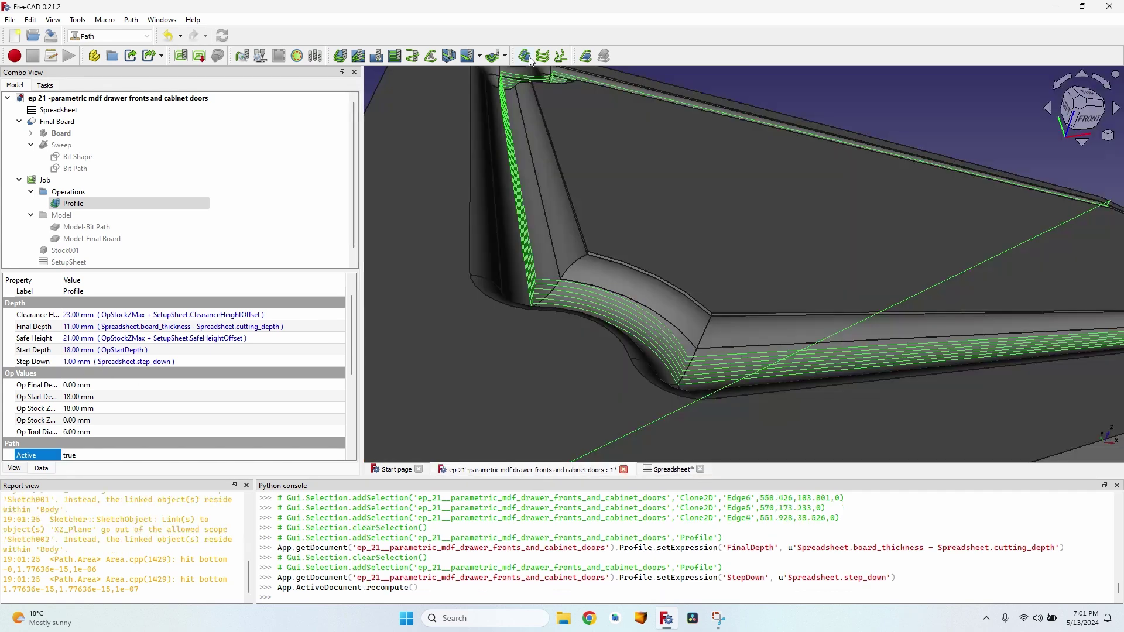
pyautogui.scroll(-3, 900, 319)
pyautogui.scroll(1, 868, 249)
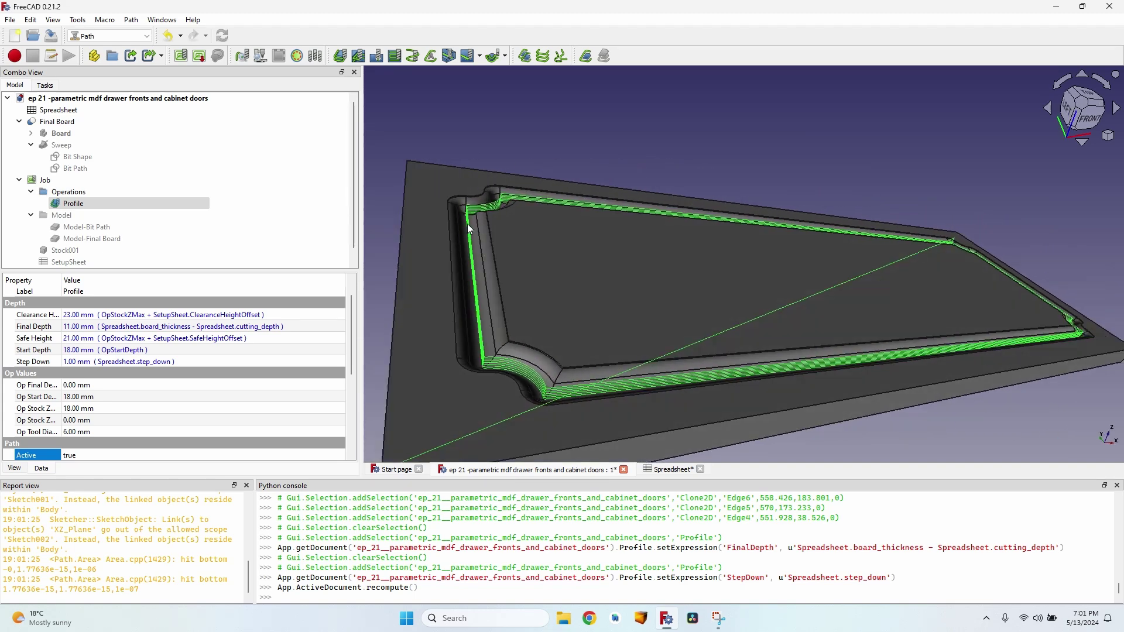
pyautogui.scroll(-3, 470, 229)
# Show the job's SetupSheet properties with readable names and select its Safe Height Offset value.
pyautogui.click(68, 262)
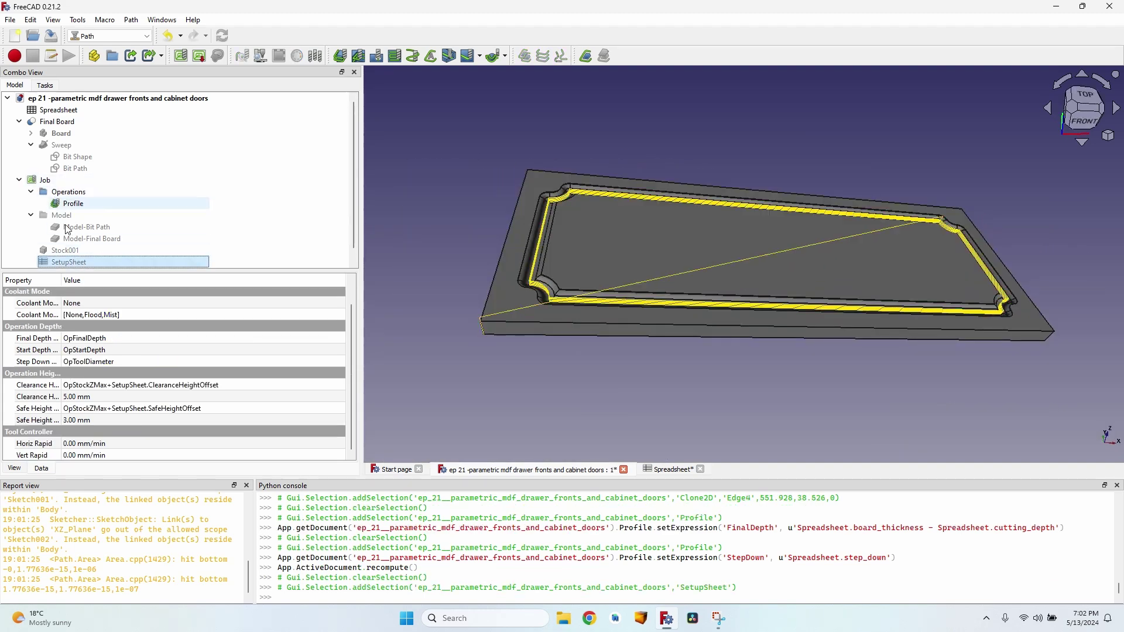
pyautogui.moveTo(62, 279); pyautogui.dragTo(113, 280)
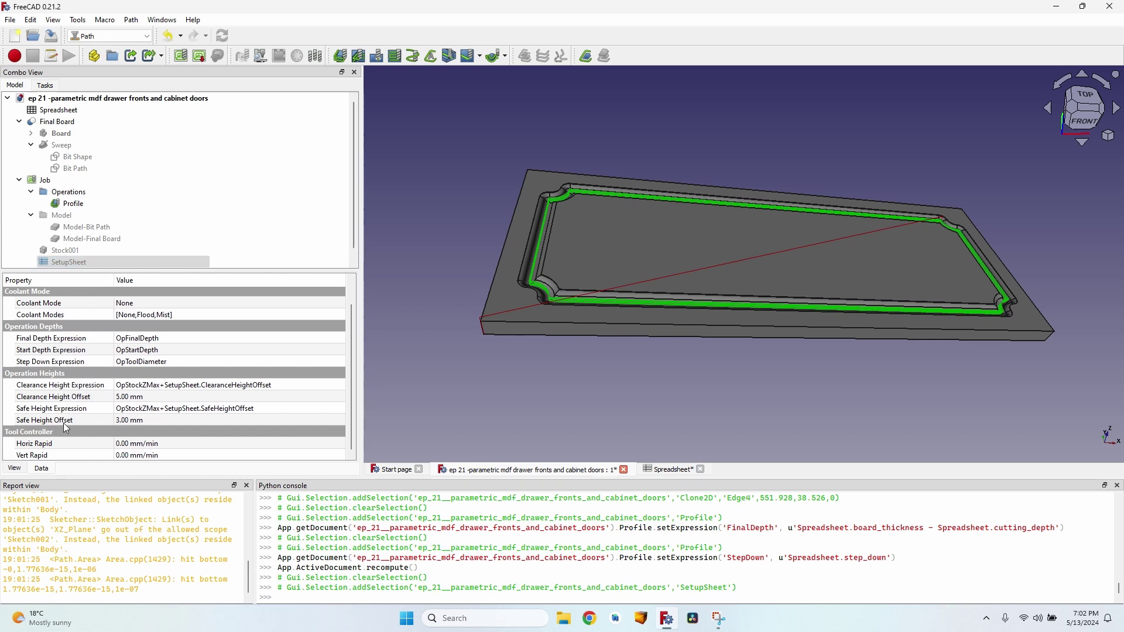
pyautogui.click(125, 422)
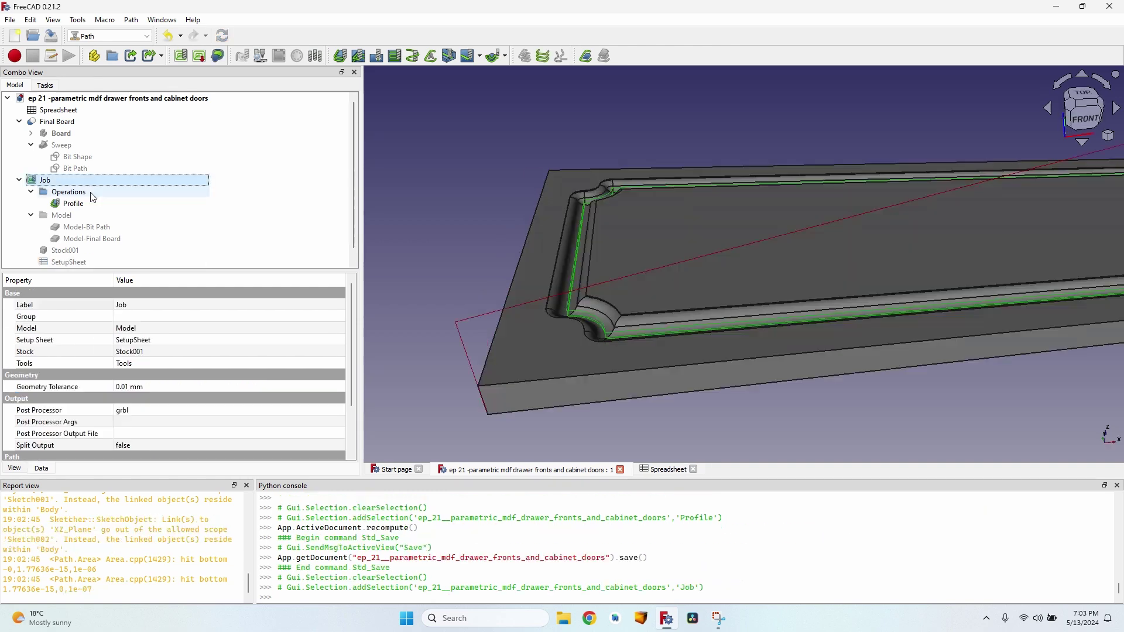
# Post-process the job with grbl into the file "ep 21 -parametric mdf drawer fronts and cabinet doors.nc".
pyautogui.click(200, 57)
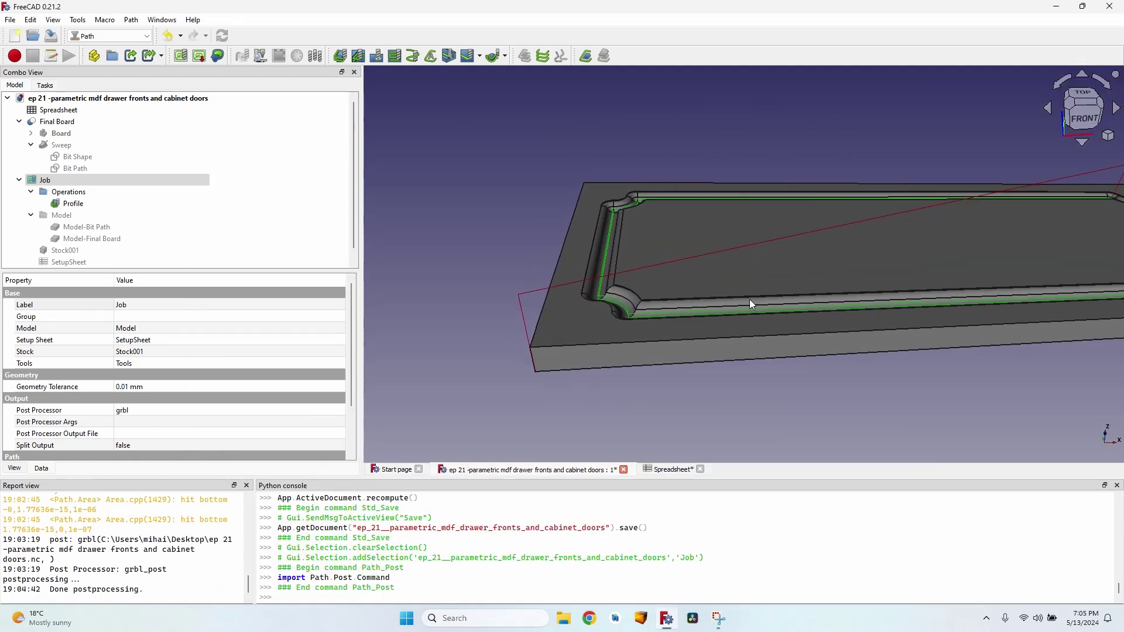
pyautogui.moveTo(749, 299); pyautogui.dragTo(591, 218, button='middle')
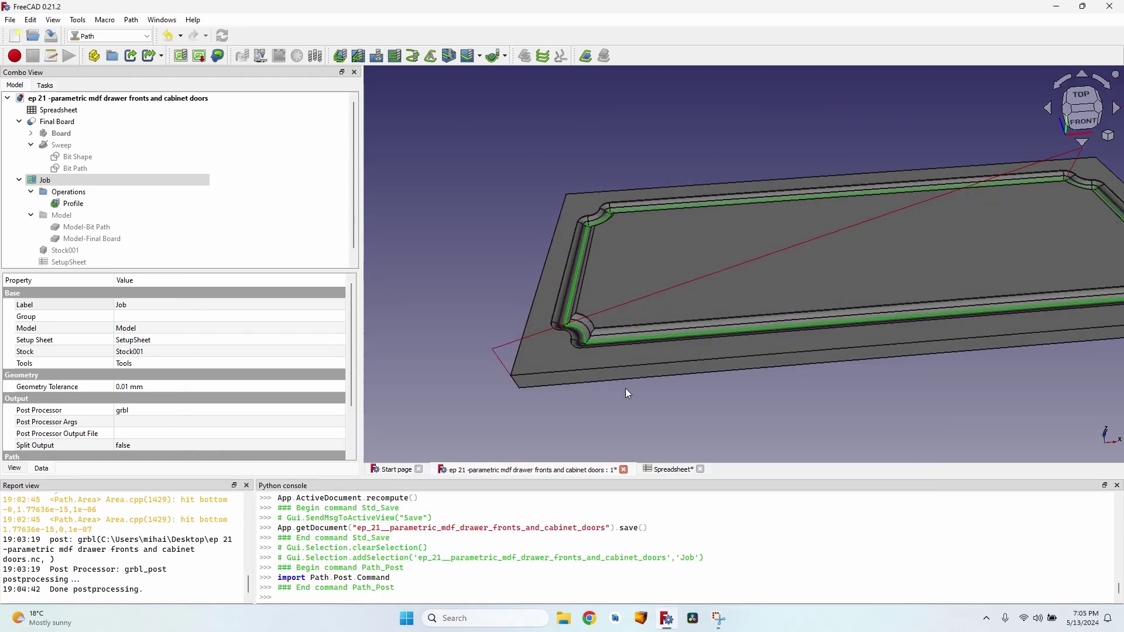
# Set Board Width to 500 in the spreadsheet, recompute and check the resized board with its toolpath.
pyautogui.click(670, 471)
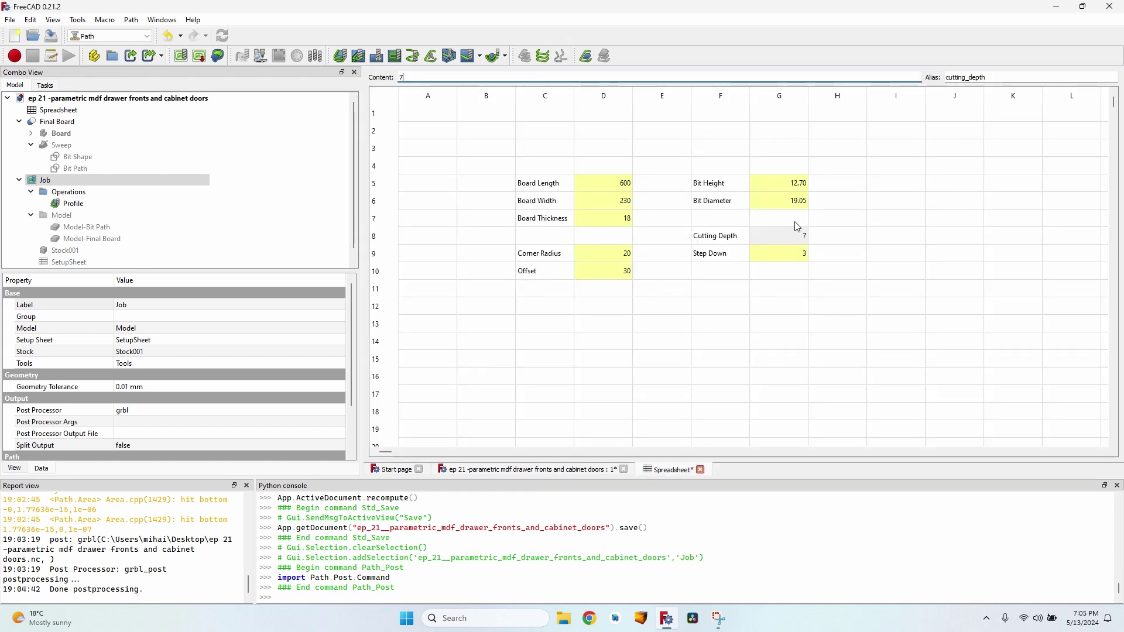
pyautogui.click(553, 470)
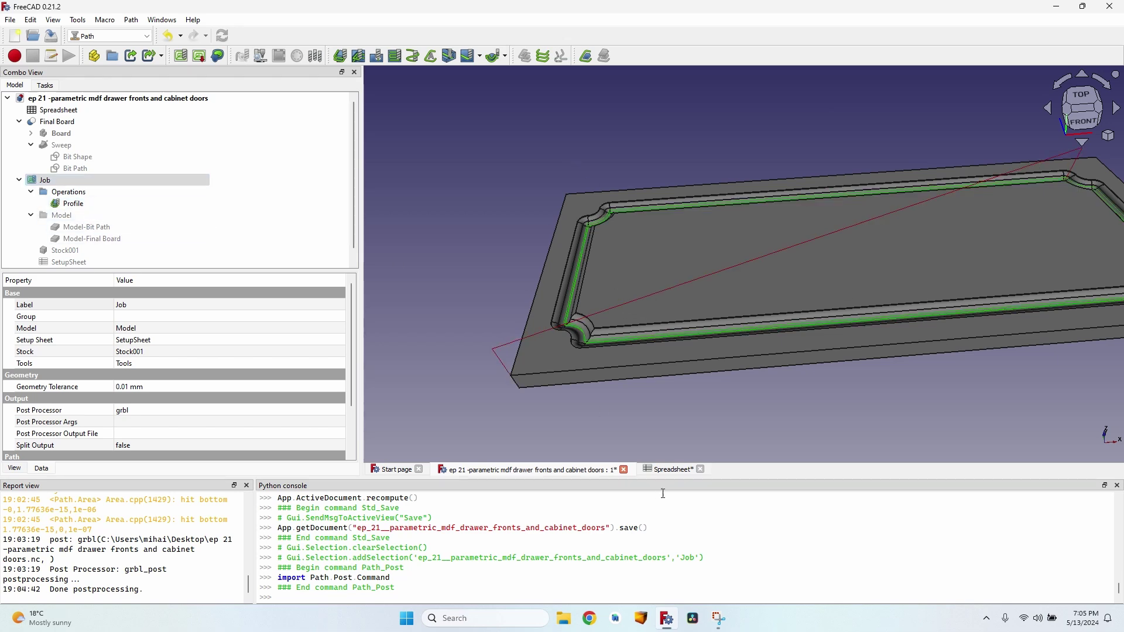
pyautogui.click(679, 472)
pyautogui.click(606, 201)
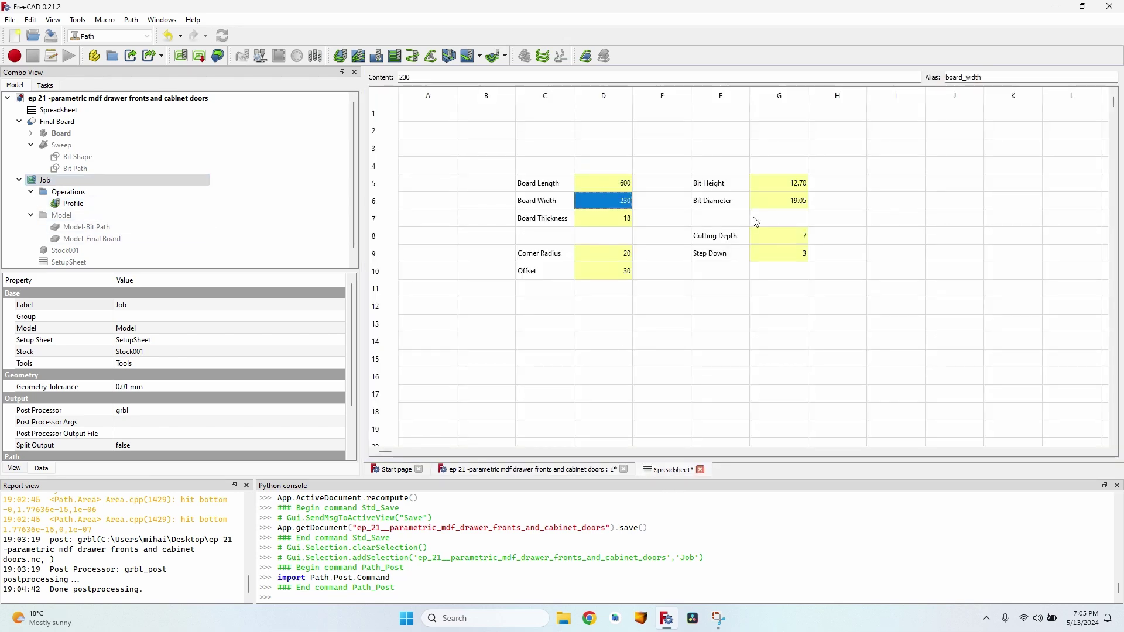
pyautogui.write('500')
pyautogui.press('Tab')
pyautogui.click(557, 470)
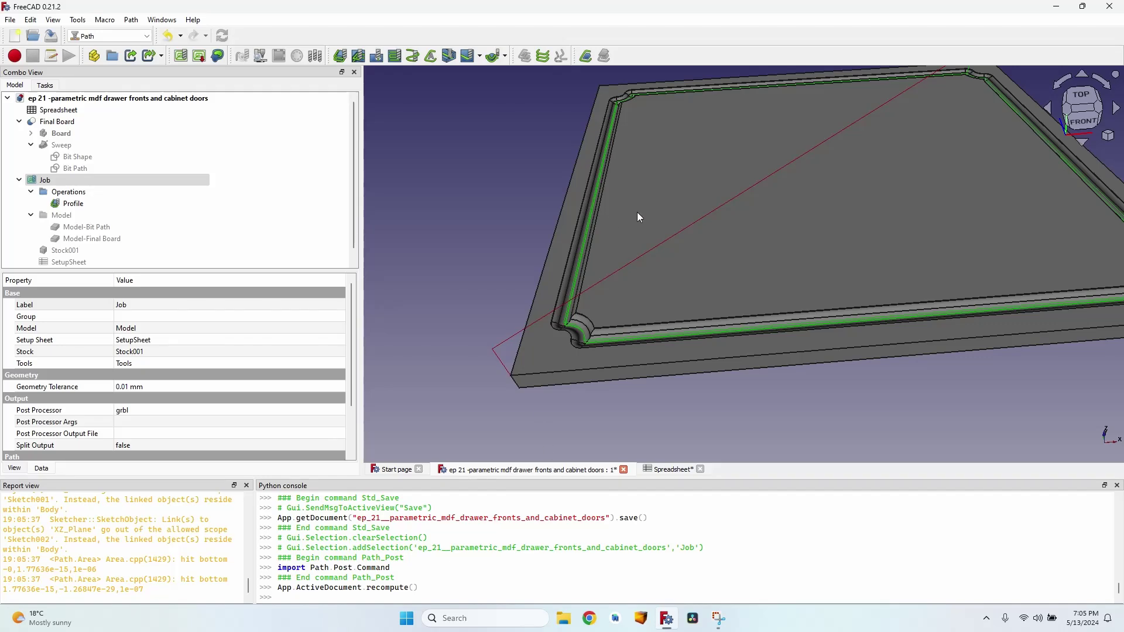
pyautogui.scroll(-5, 703, 193)
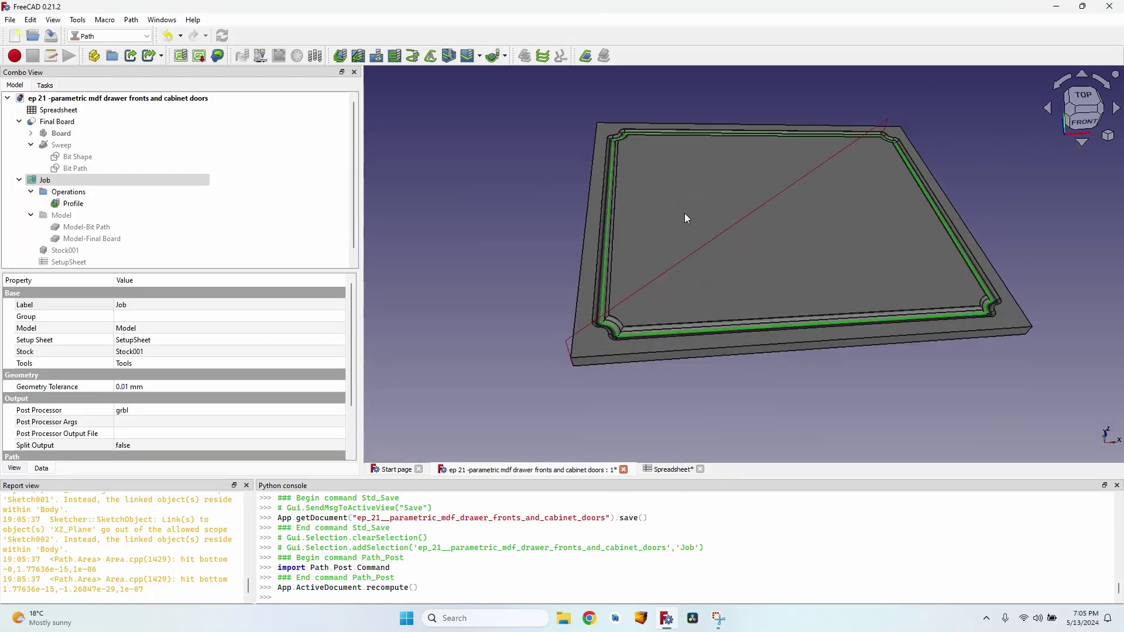
pyautogui.scroll(2, 685, 216)
# Set Board Length to 800 in the spreadsheet, recompute and check the far end of the board.
pyautogui.click(673, 470)
pyautogui.click(620, 184)
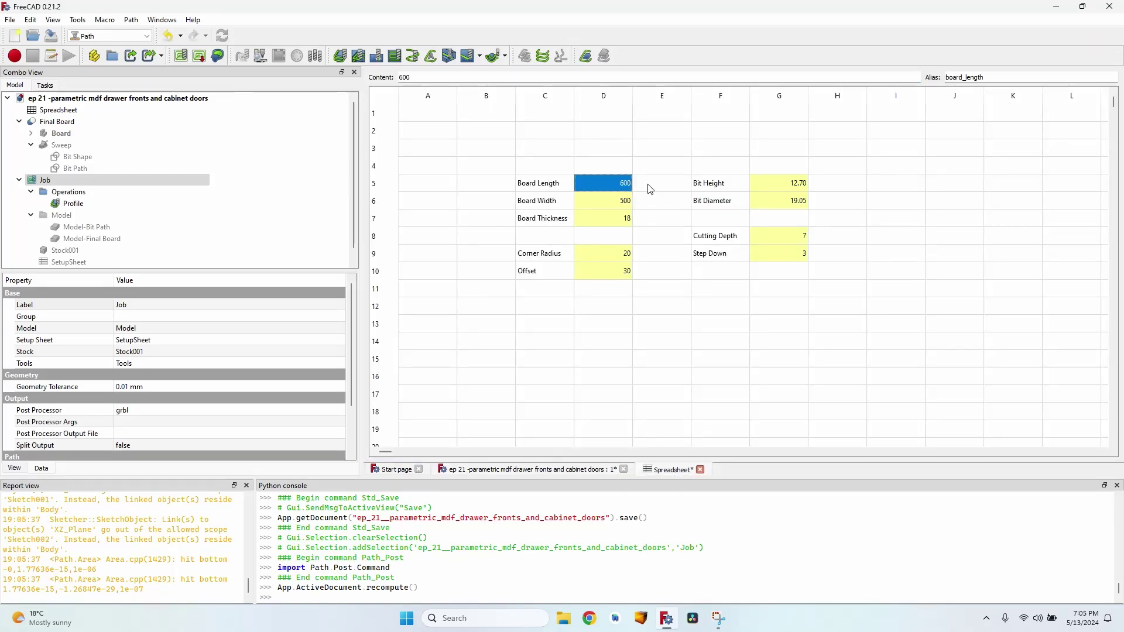
pyautogui.write('800')
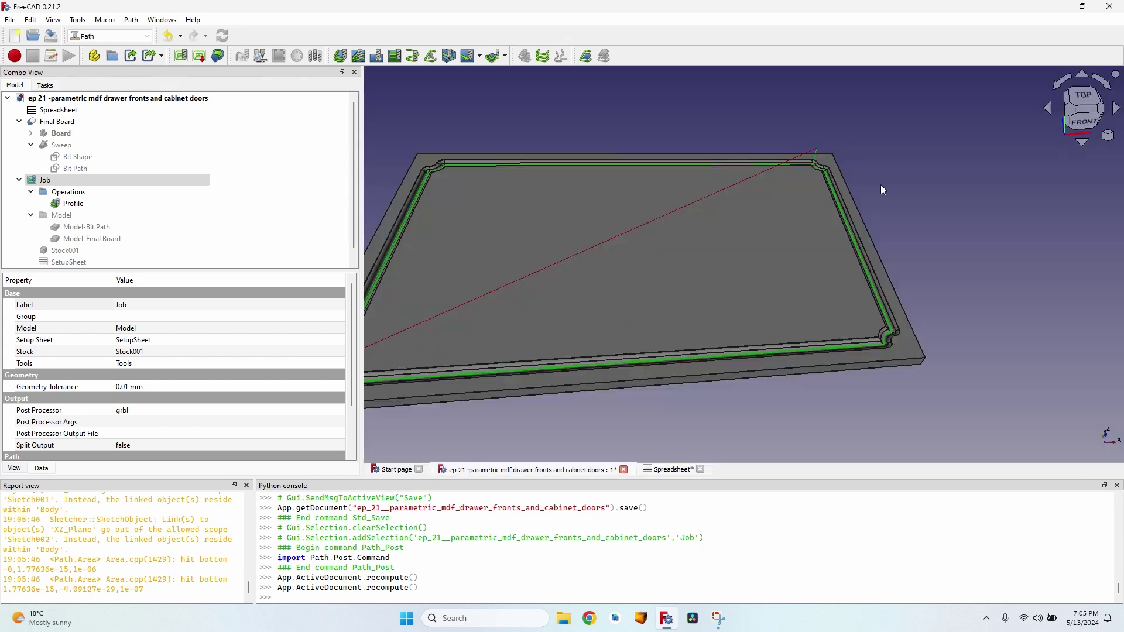
pyautogui.scroll(-3, 723, 334)
# Set Board Thickness to 50 in the spreadsheet and check the thicker board and its toolpath in the model.
pyautogui.hotkey('ctrl', 'Tab')
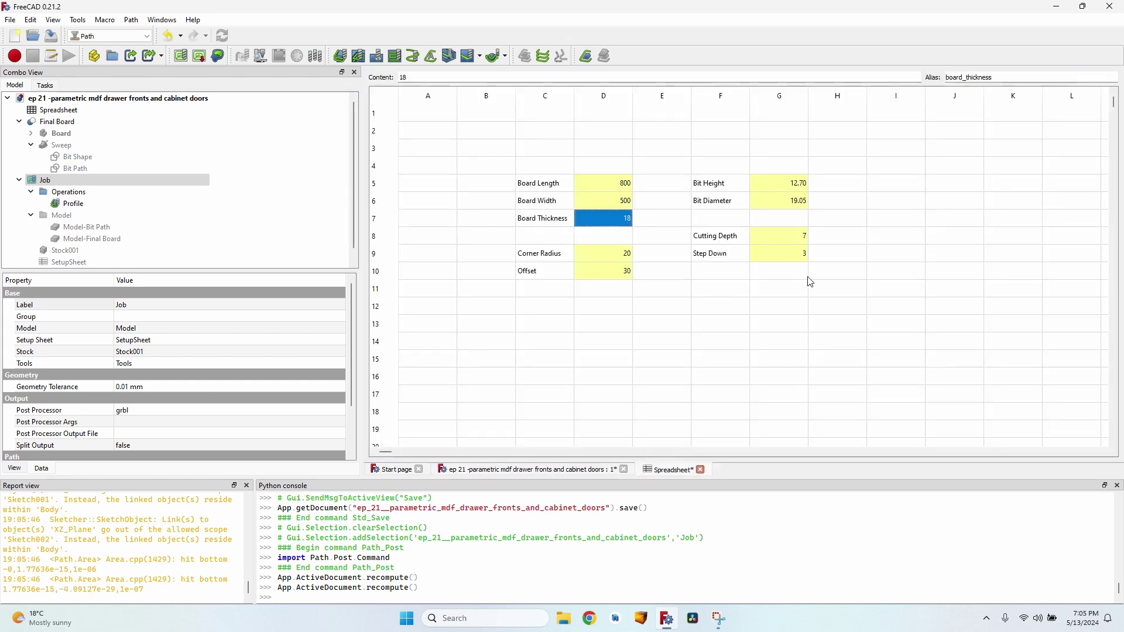
pyautogui.write('50')
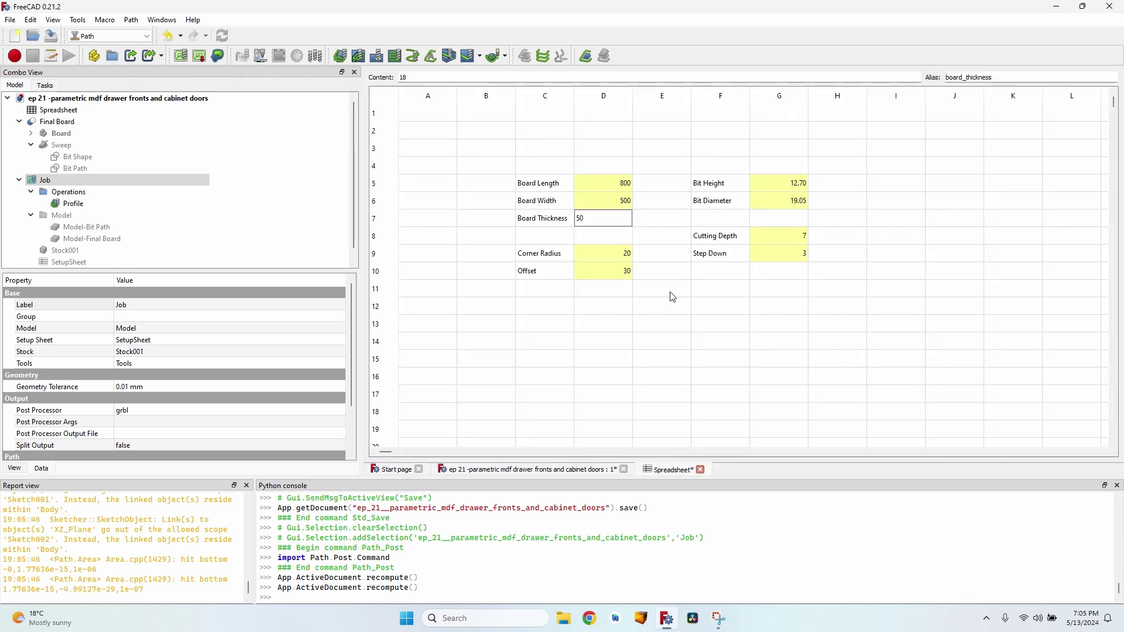
pyautogui.press('Return')
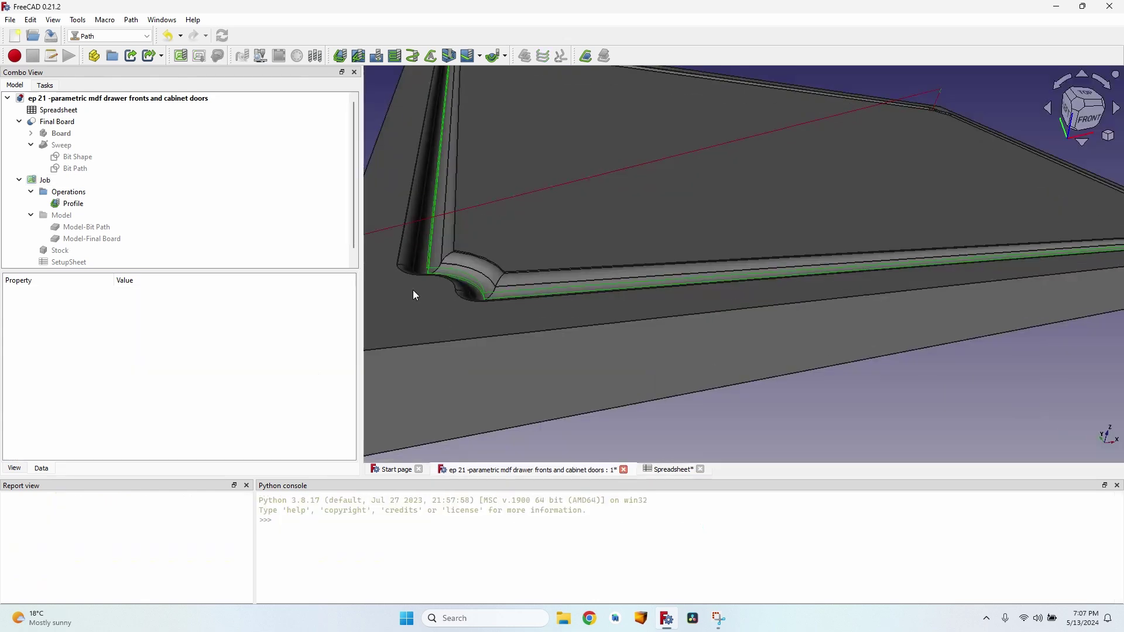
pyautogui.moveTo(609, 266); pyautogui.dragTo(535, 79, button='middle')
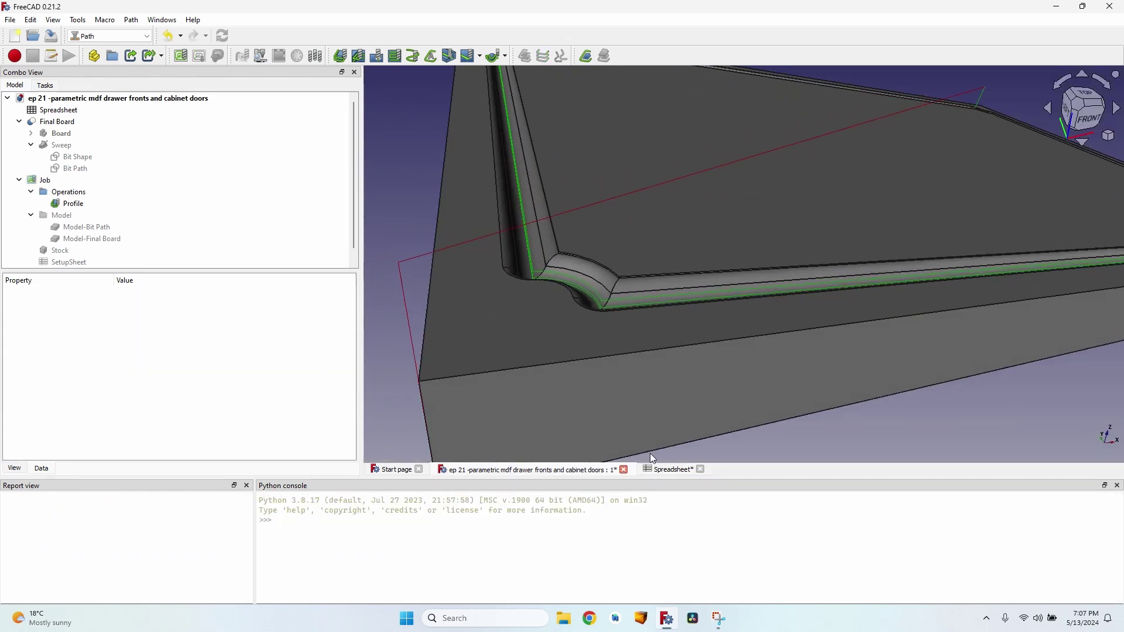
# Set Cutting Depth to 2 in the spreadsheet and update the routed groove and toolpath in the model.
pyautogui.click(673, 469)
pyautogui.click(797, 239)
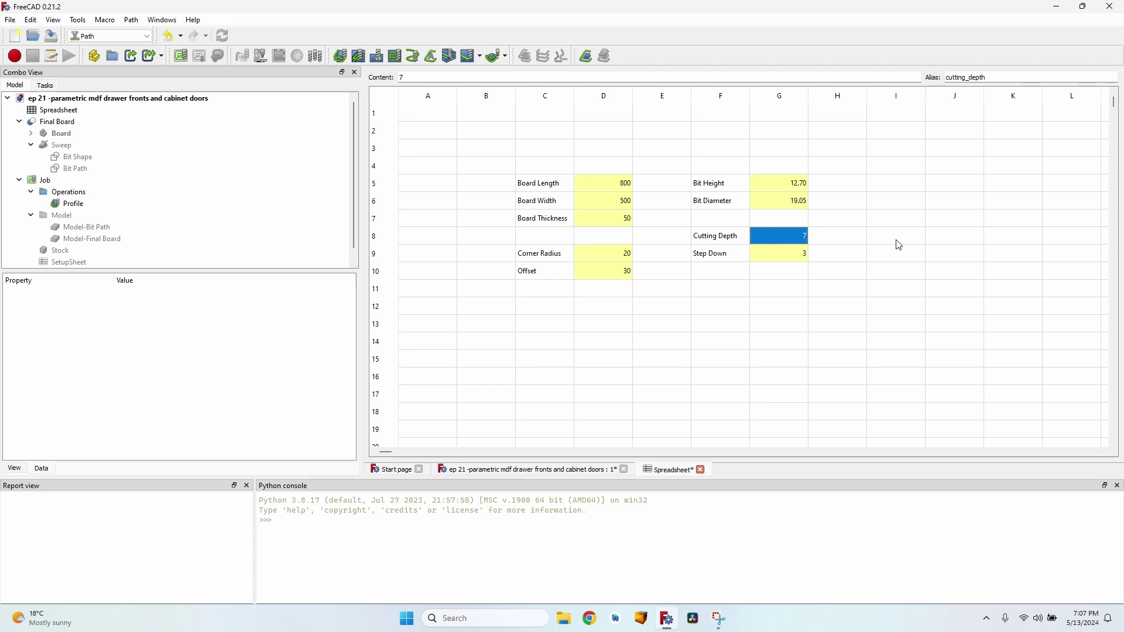
pyautogui.write('2')
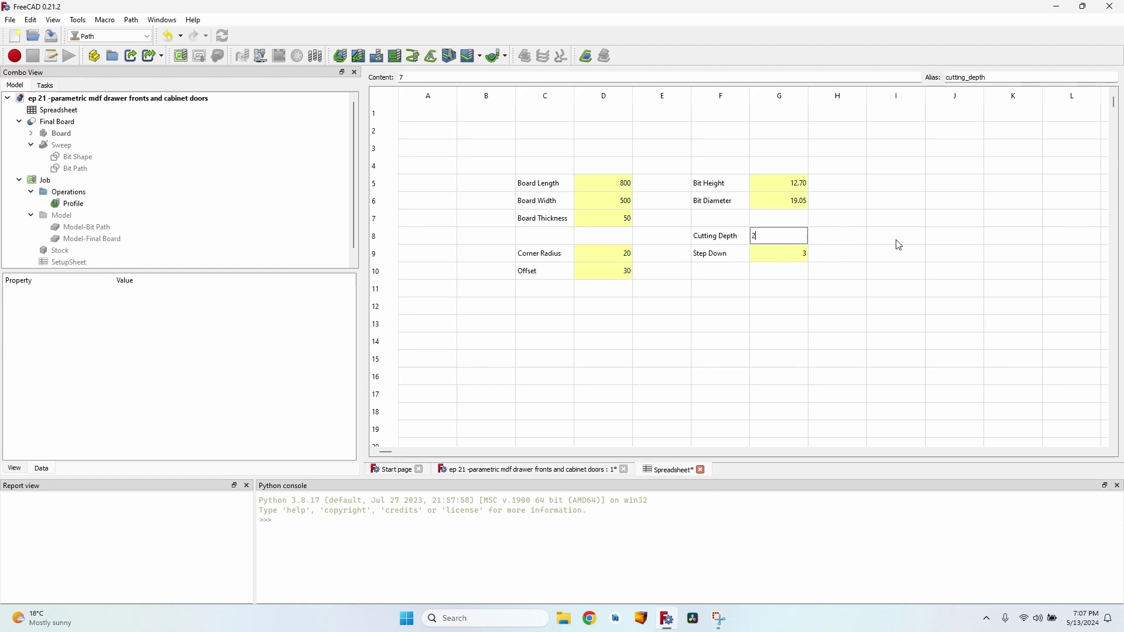
pyautogui.click(542, 470)
pyautogui.scroll(-1, 741, 234)
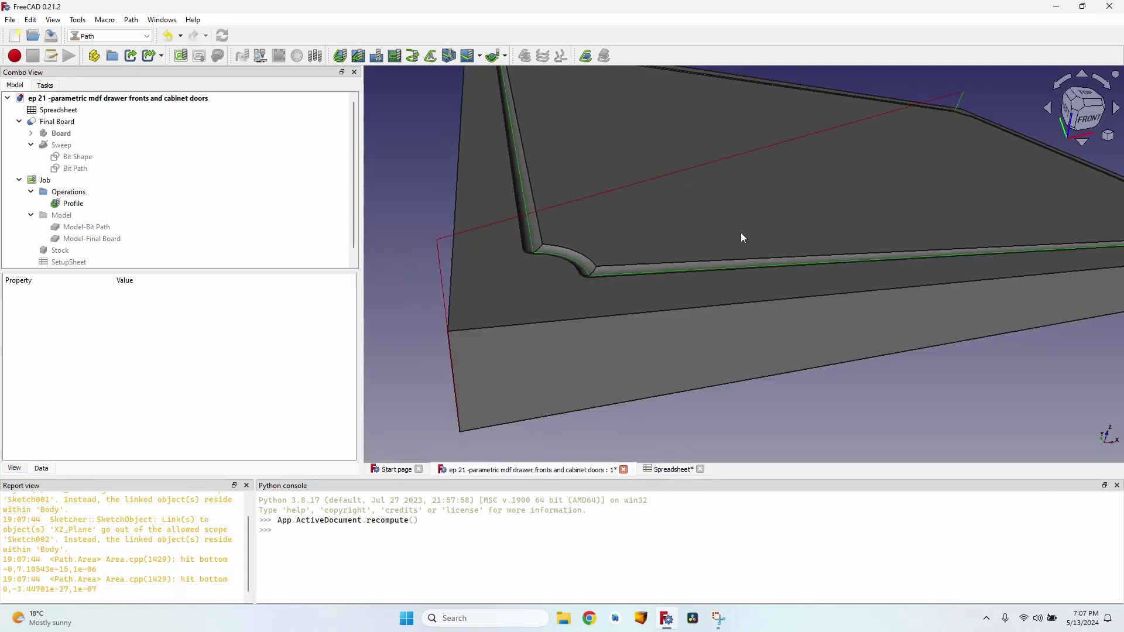
# Examine the routed groove and the toolpath at the board's front corner and along its side.
pyautogui.moveTo(743, 237); pyautogui.dragTo(542, 246, button='middle')
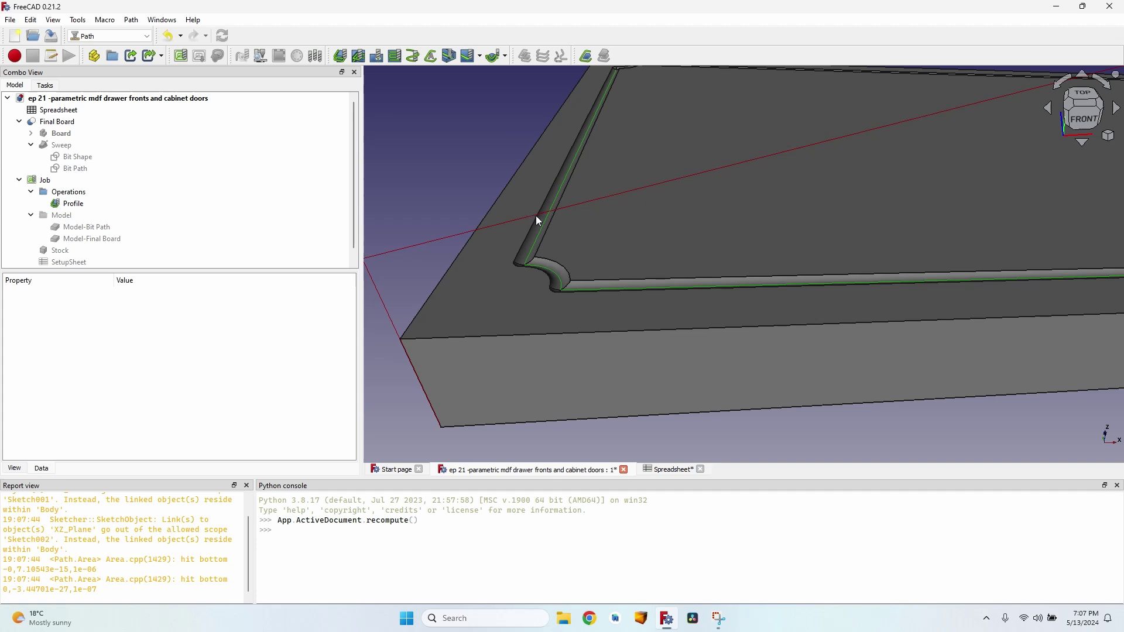
pyautogui.scroll(-4, 564, 210)
pyautogui.moveTo(592, 193); pyautogui.dragTo(618, 179, button='middle')
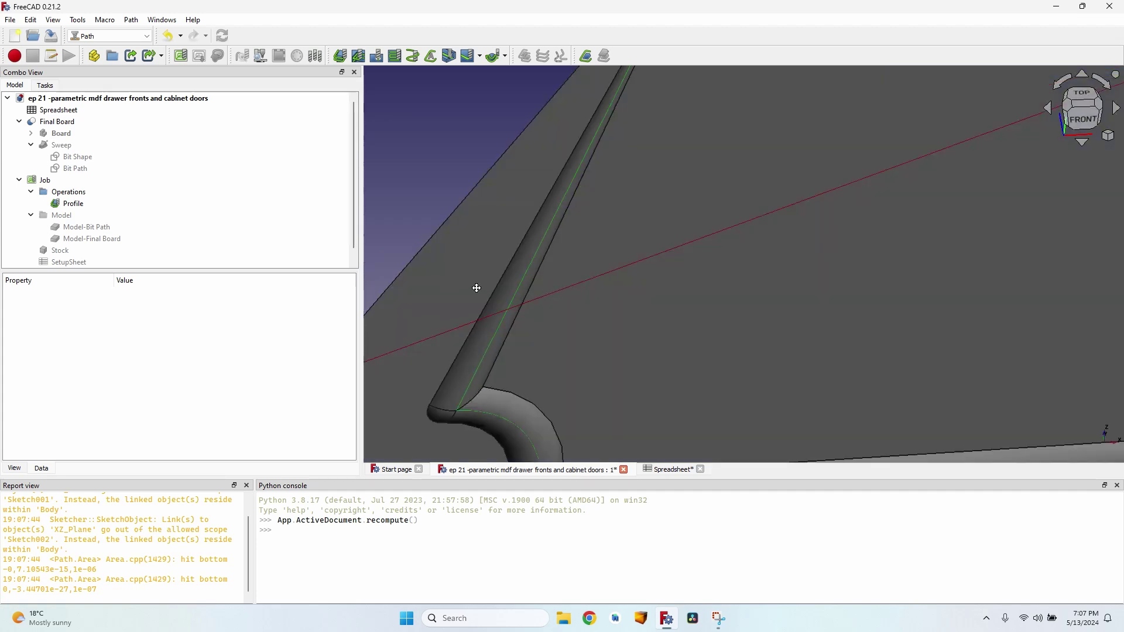
pyautogui.scroll(-6, 477, 288)
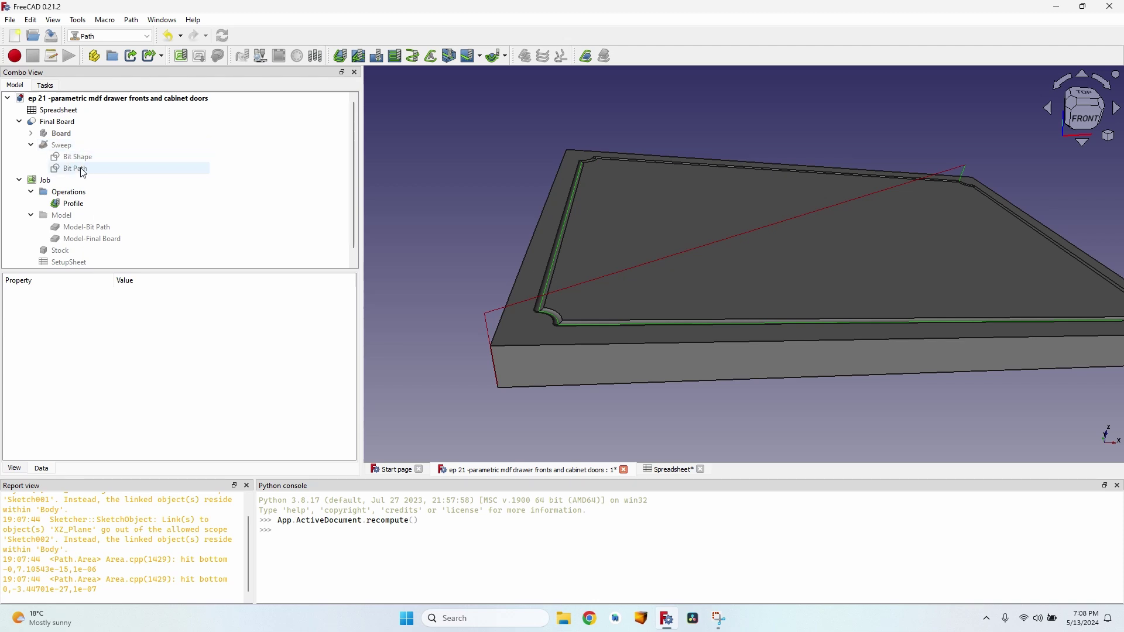
pyautogui.scroll(2, 468, 237)
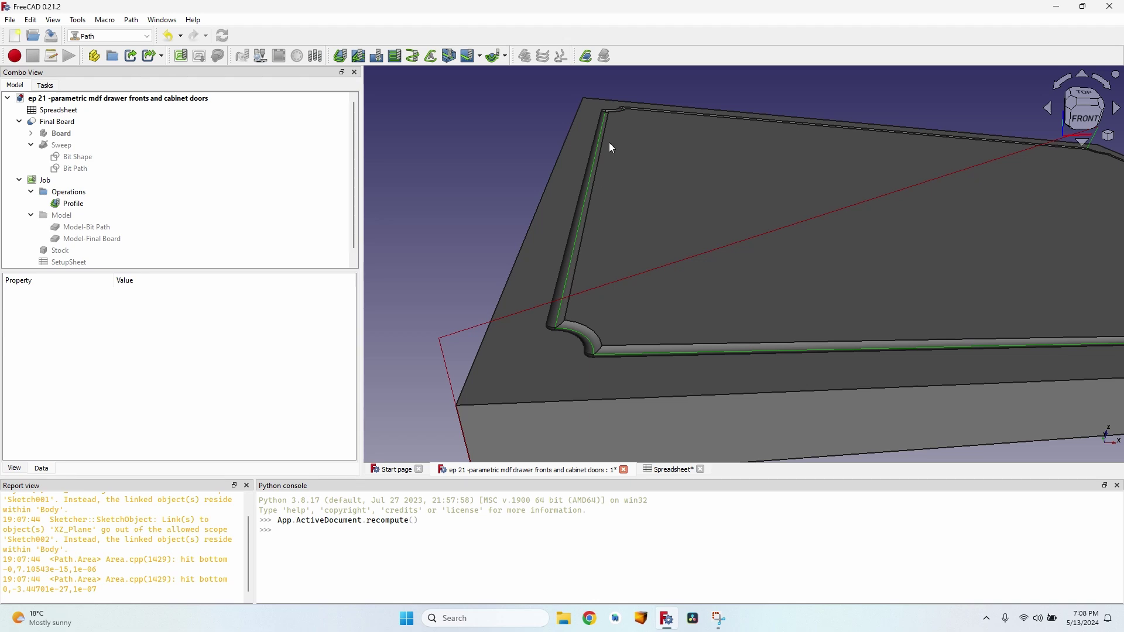
pyautogui.scroll(-2, 596, 195)
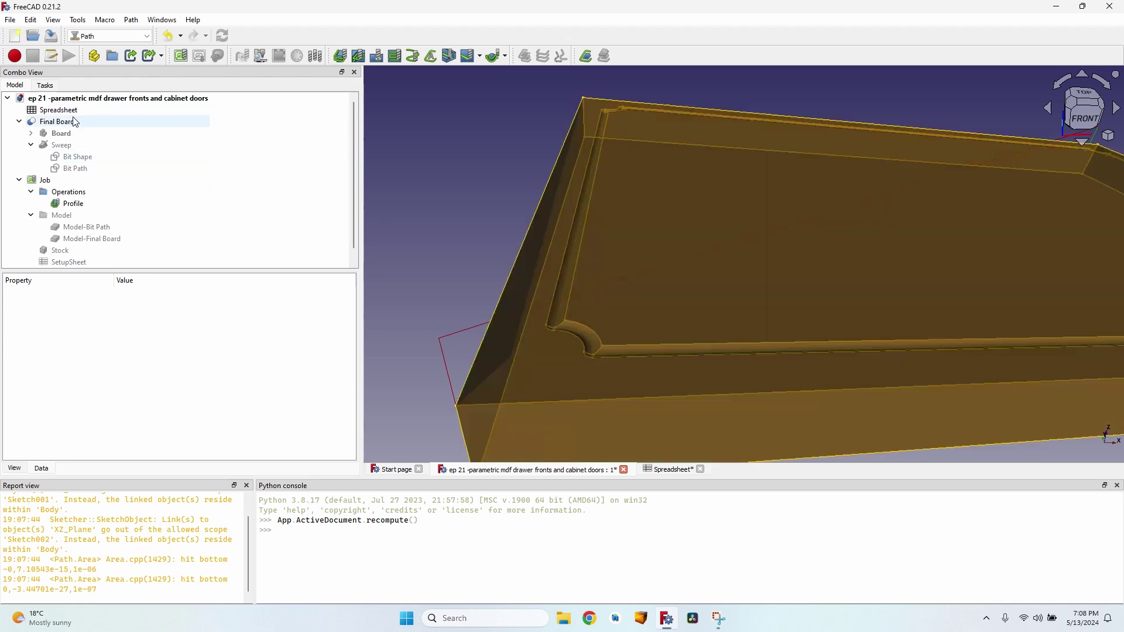
pyautogui.click(660, 471)
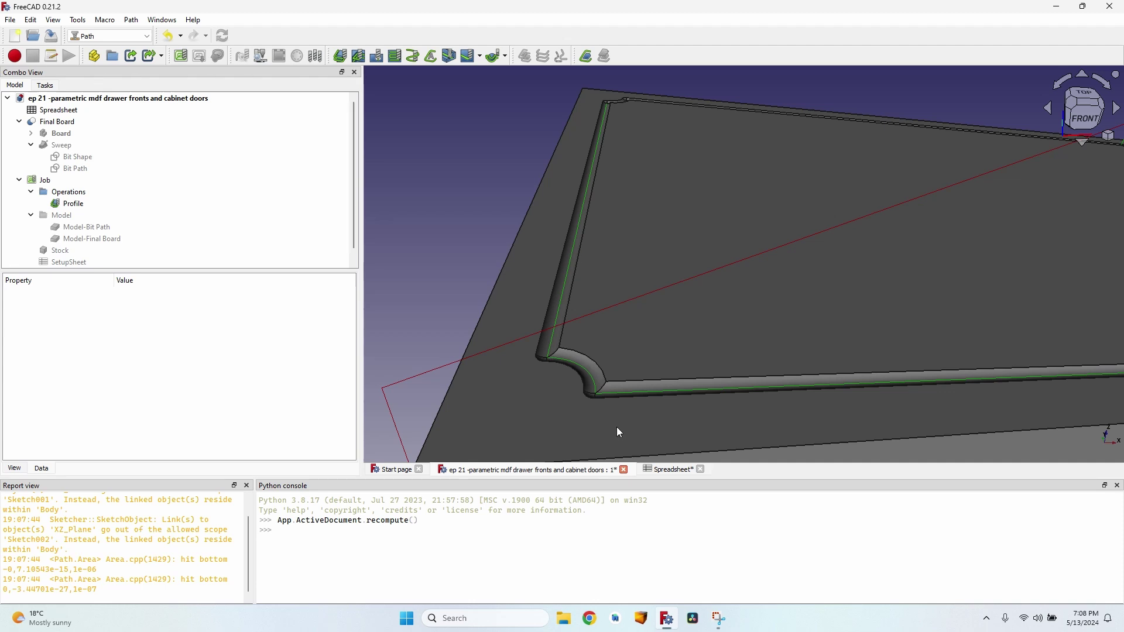
# Set Cutting Depth to 6 in the spreadsheet and recompute the model.
pyautogui.scroll(2, 549, 333)
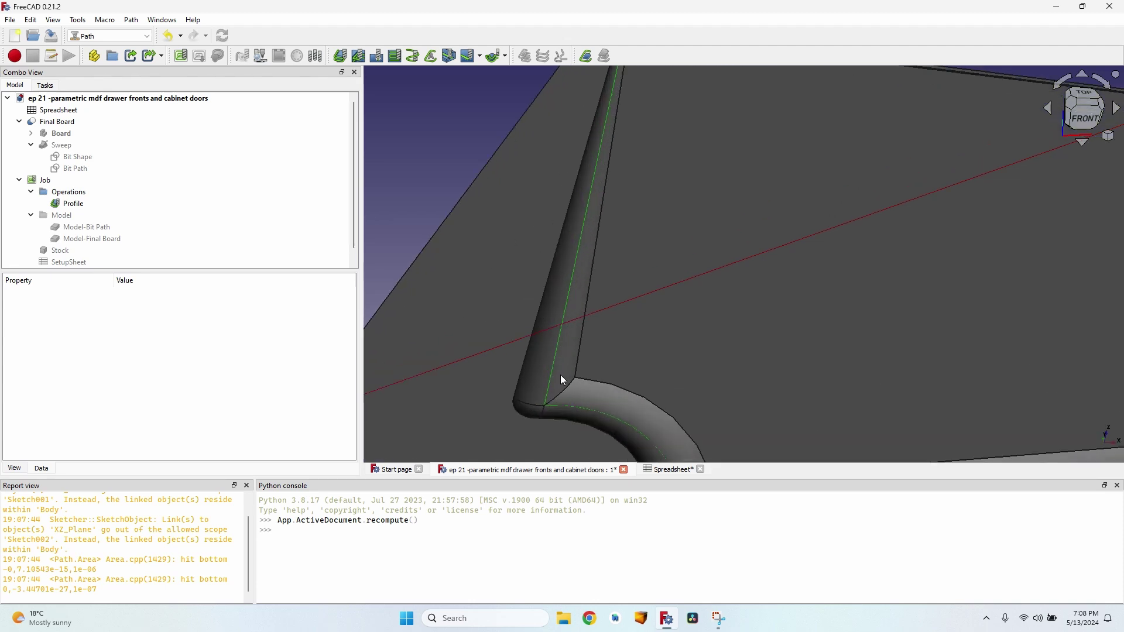
pyautogui.scroll(-2, 563, 380)
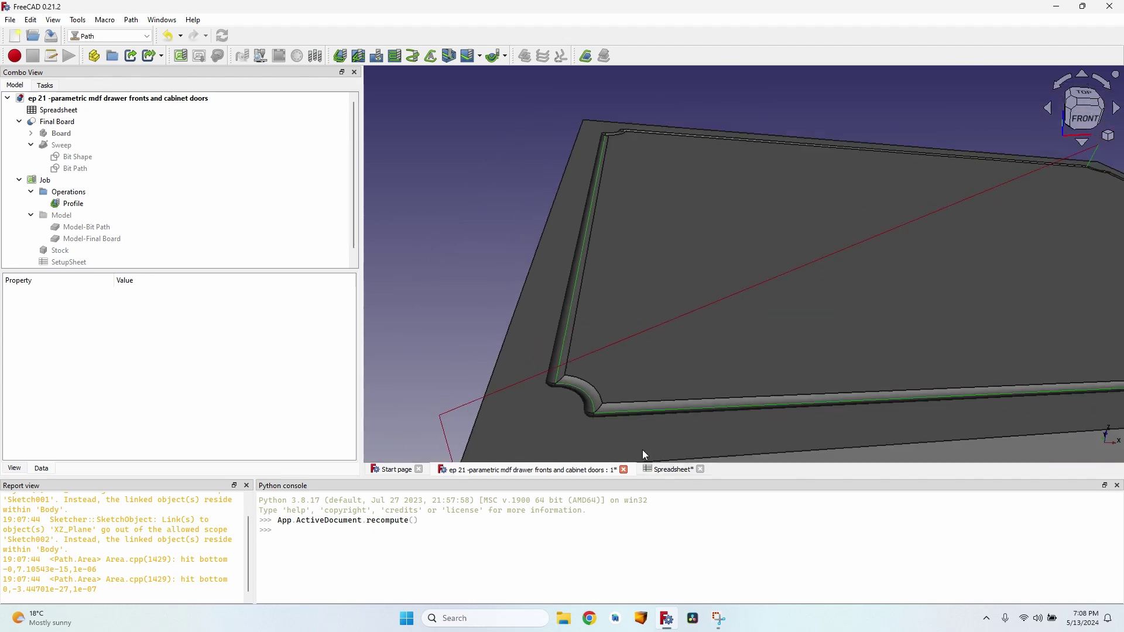
pyautogui.click(673, 470)
pyautogui.write('6')
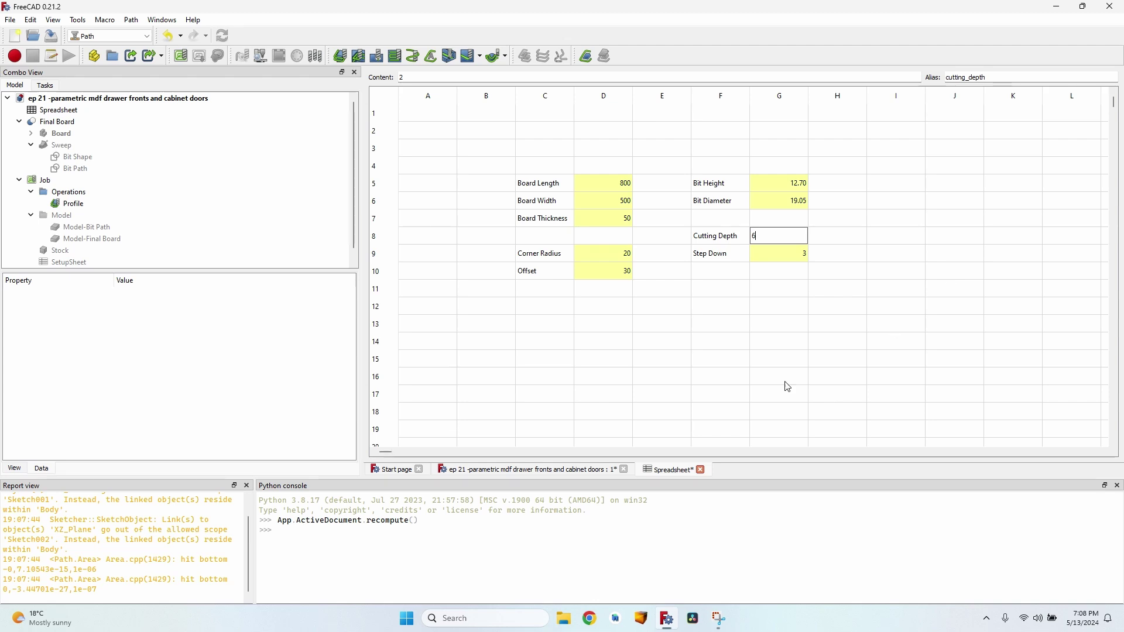
pyautogui.press('Return')
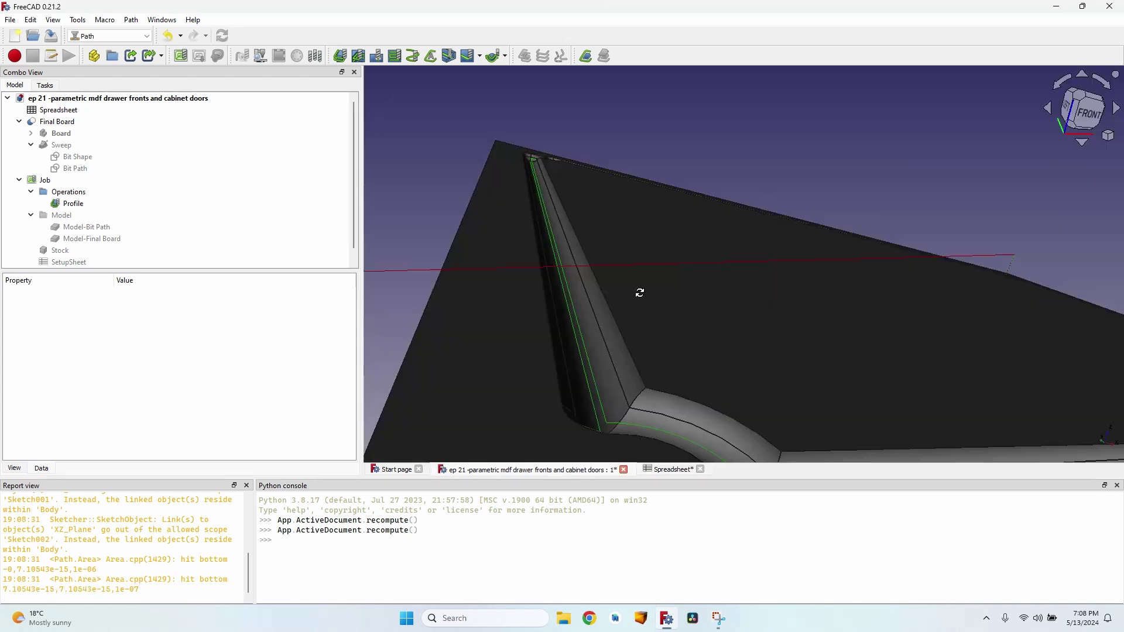
# Examine the routed groove and its toolpath passes around the whole board and close up at the front corner.
pyautogui.moveTo(640, 293); pyautogui.dragTo(557, 303, button='middle')
pyautogui.scroll(-3, 587, 317)
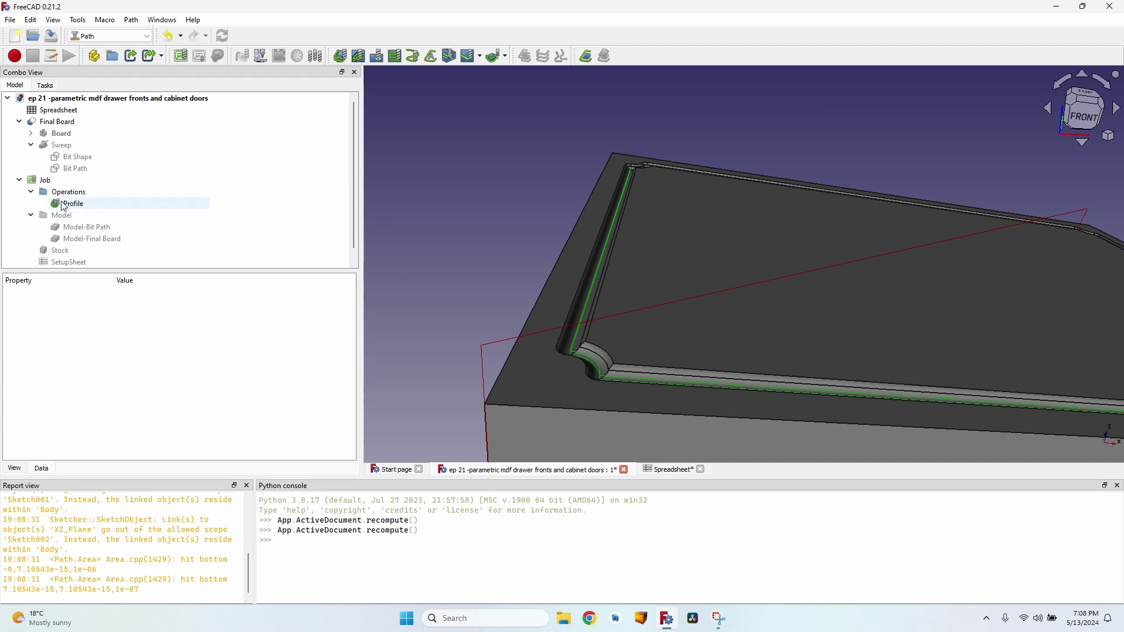
pyautogui.scroll(-4, 711, 272)
pyautogui.moveTo(708, 267); pyautogui.dragTo(653, 328, button='middle')
pyautogui.moveTo(743, 336); pyautogui.dragTo(662, 315, button='middle')
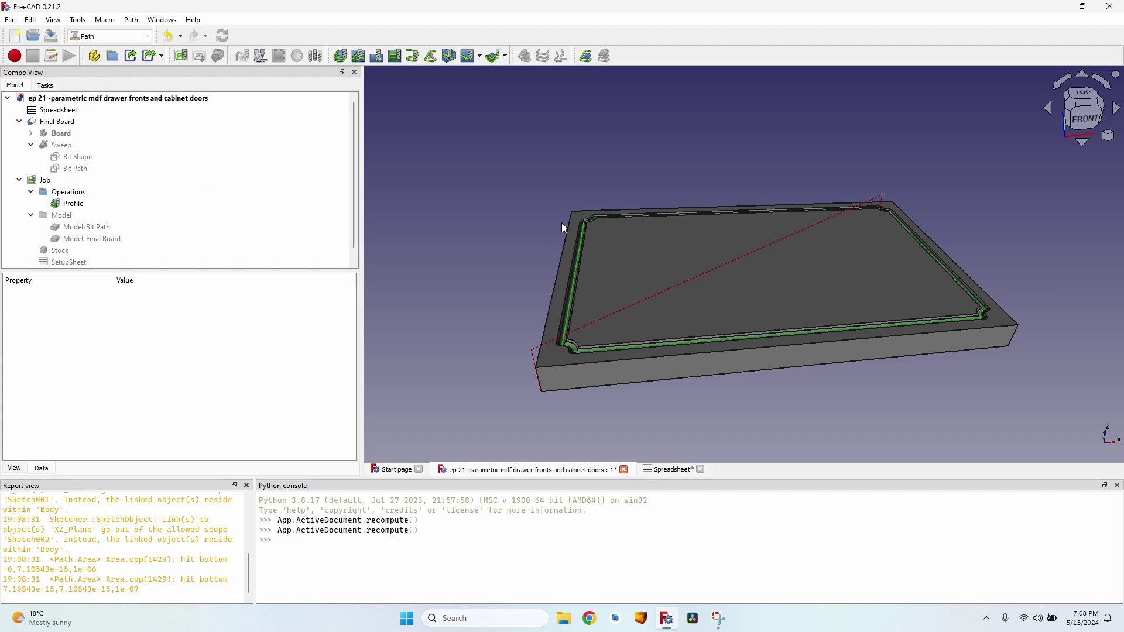
pyautogui.scroll(3, 726, 325)
pyautogui.moveTo(531, 344); pyautogui.dragTo(604, 276, button='middle')
pyautogui.scroll(3, 567, 251)
pyautogui.scroll(2, 567, 249)
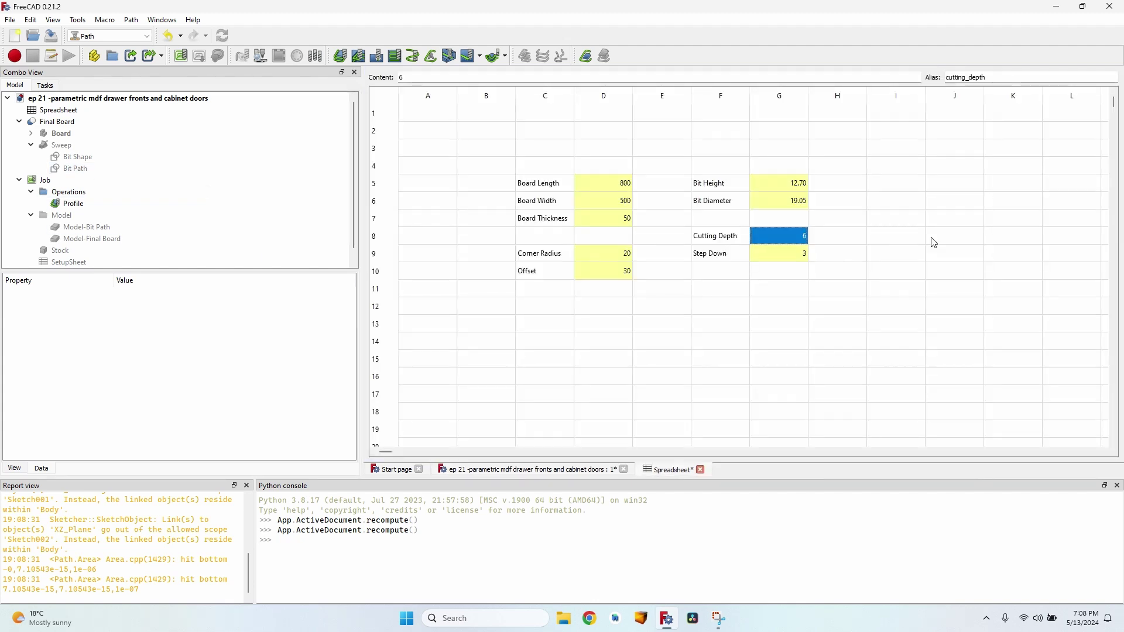
# Set Cutting Depth to 7 in the spreadsheet and select the Board Width value.
pyautogui.press('Return')
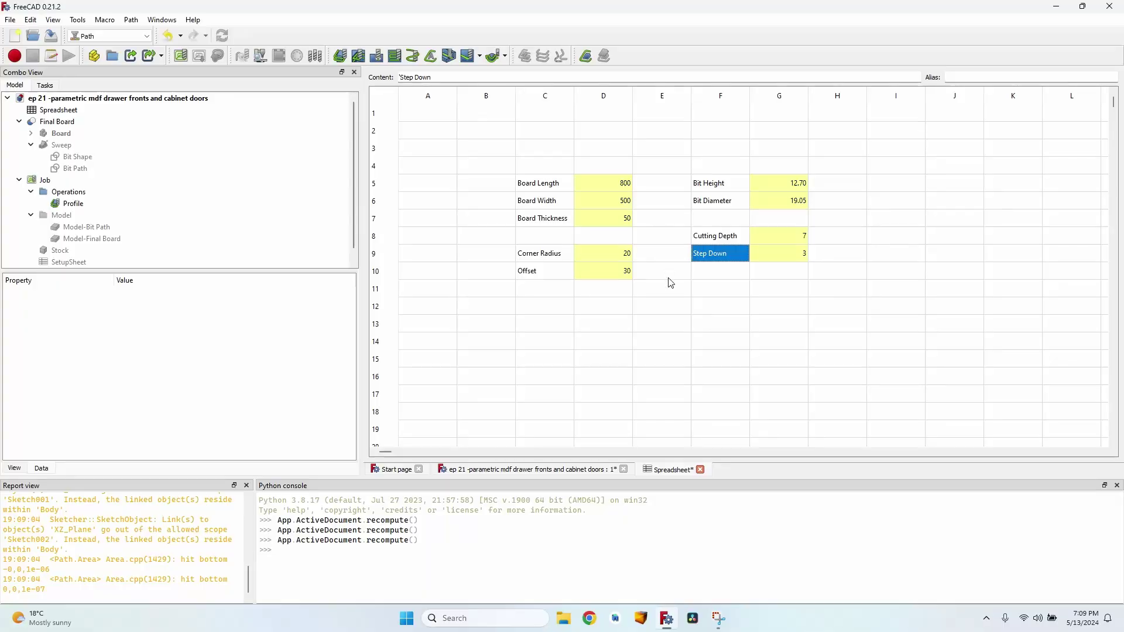
pyautogui.click(661, 235)
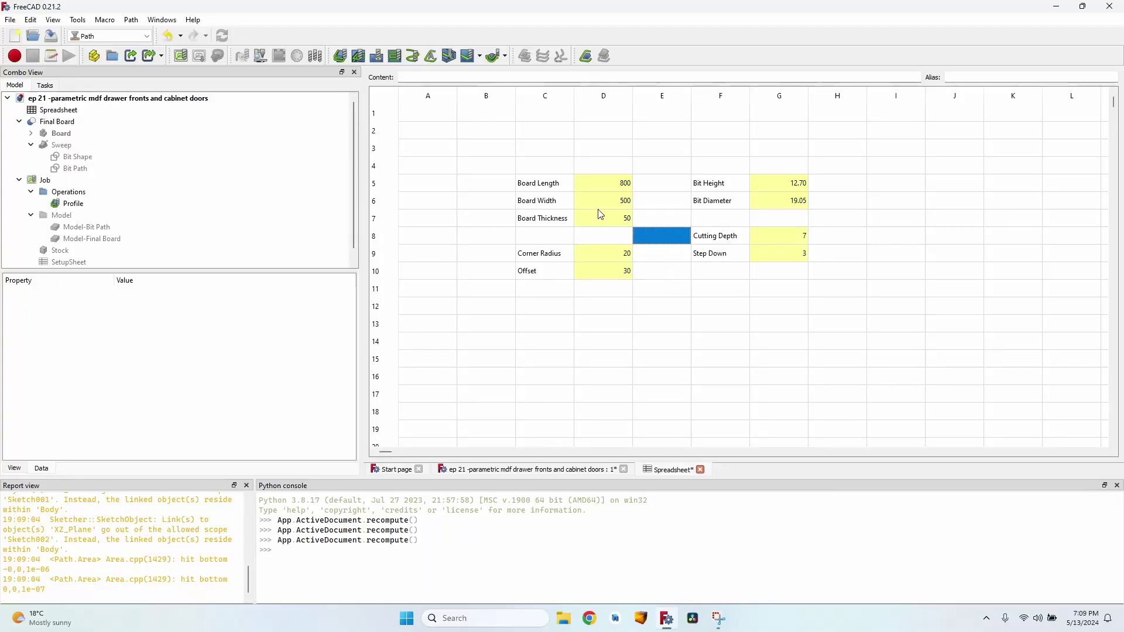
pyautogui.click(601, 207)
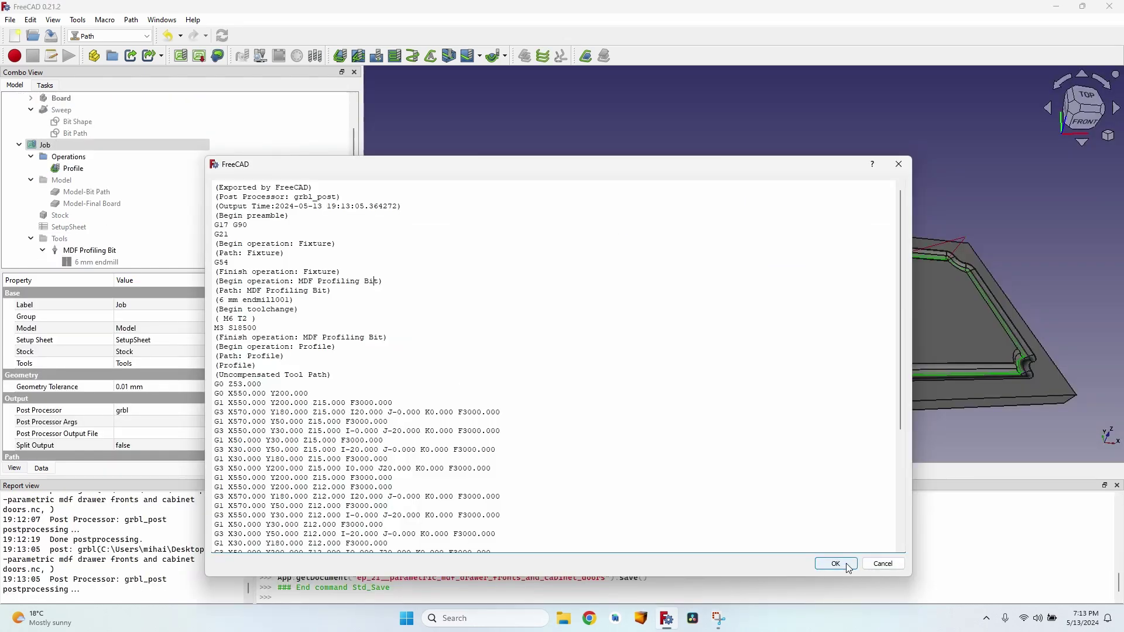
pyautogui.click(835, 564)
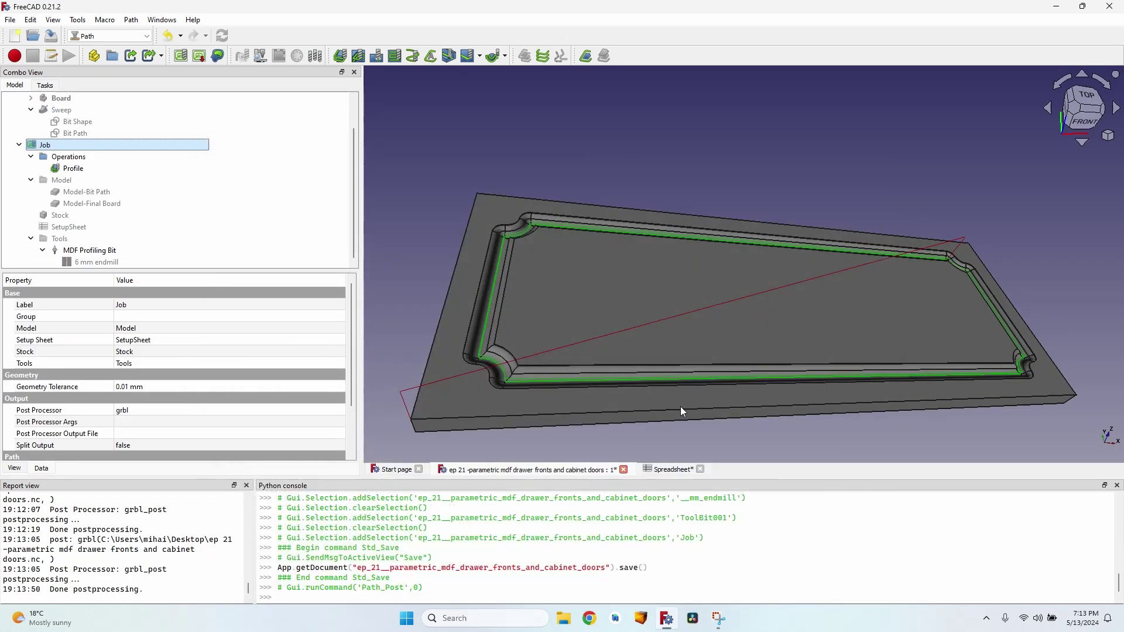